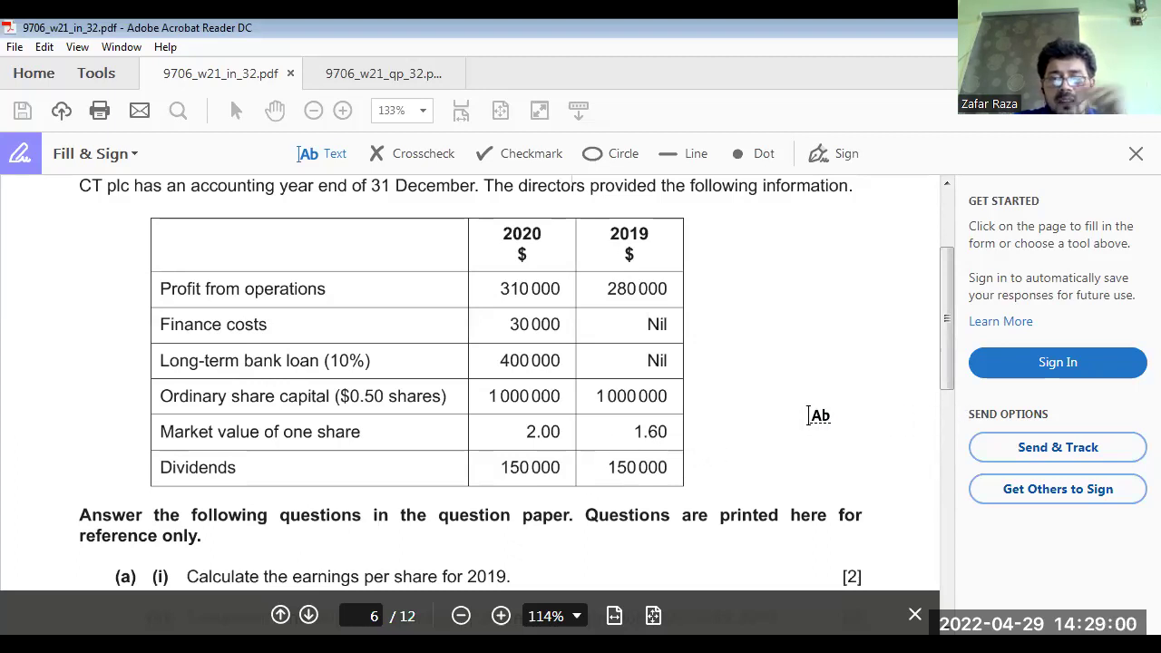
Scroll to the end of page 6, then back up to Question 3's Source A3 table
scroll(762, 366, down, 10)
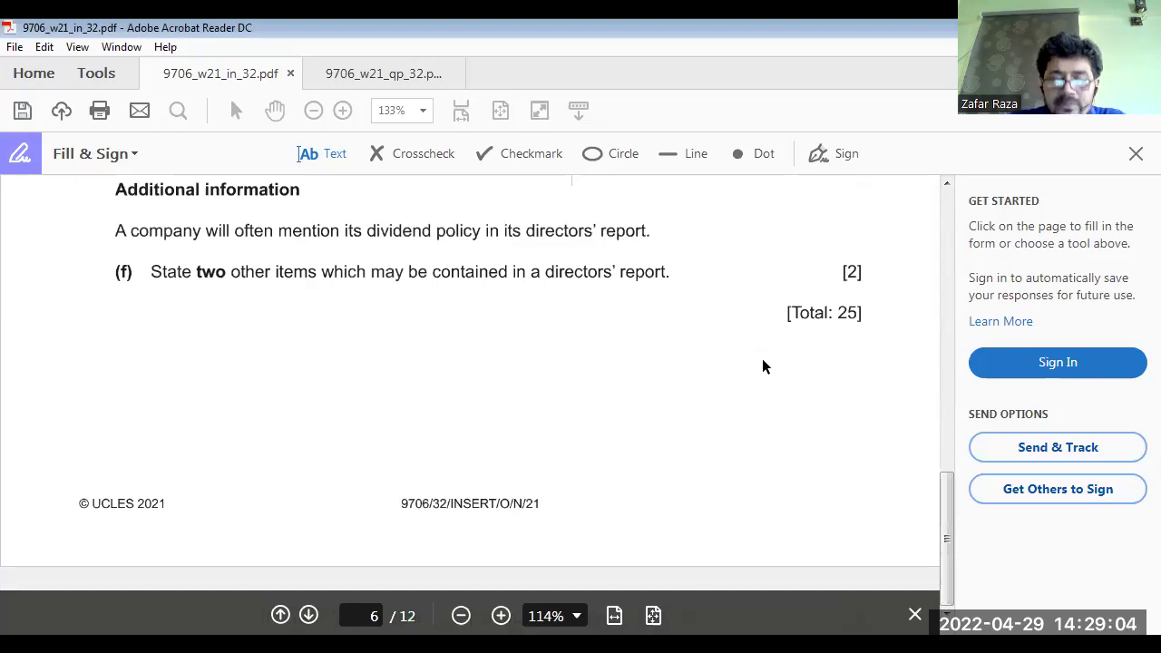
scroll(762, 365, up, 8)
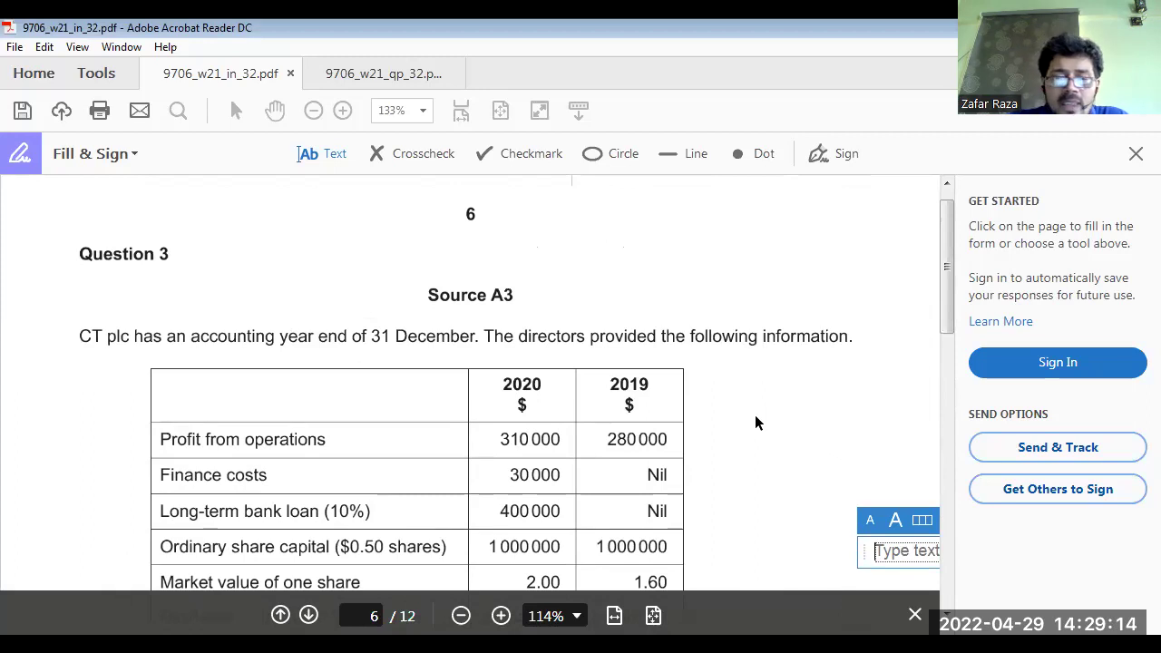
Enlarge, shrink, then re-enlarge the font size of the empty Fill & Sign text box
scroll(757, 419, down, 4)
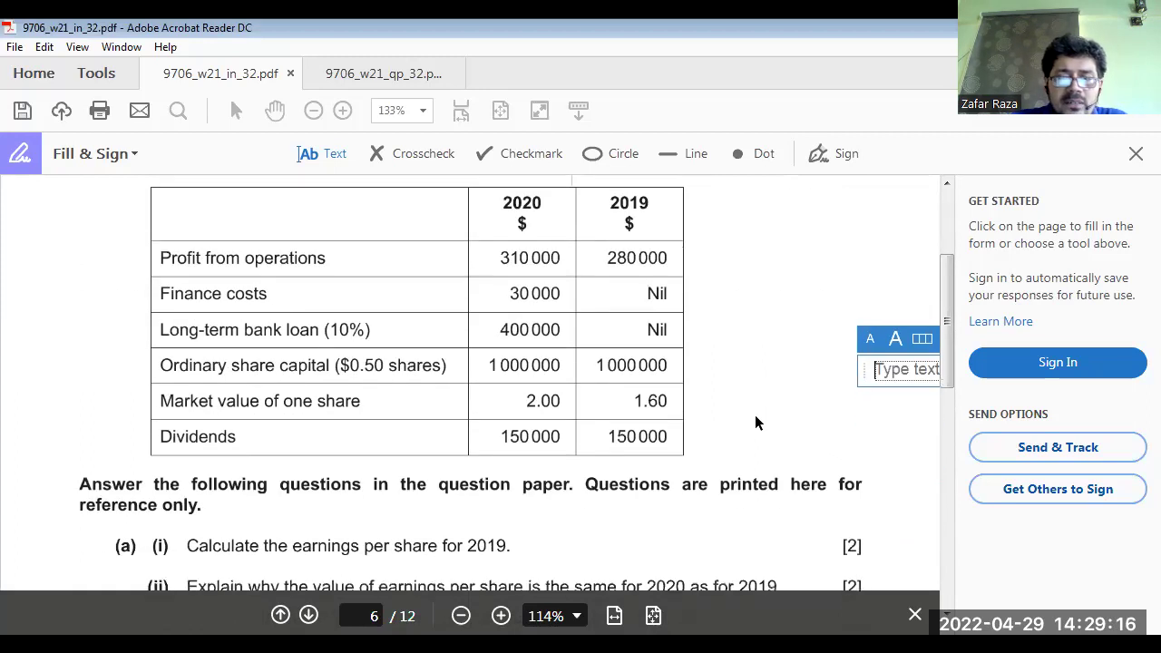
click(895, 339)
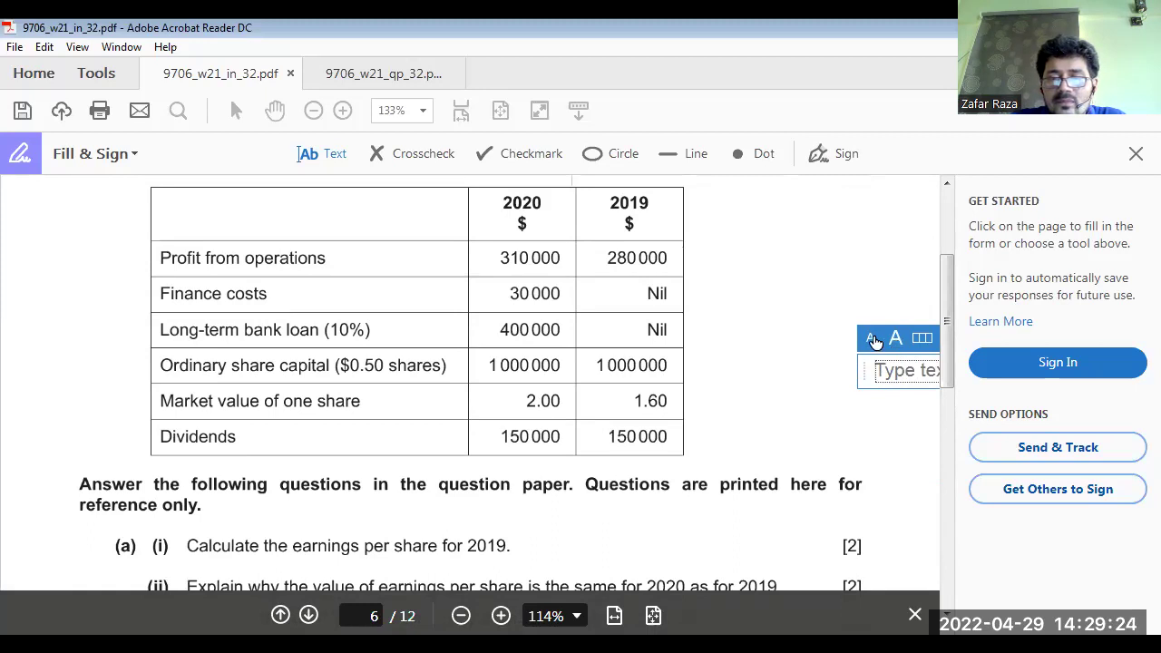
click(873, 340)
click(895, 339)
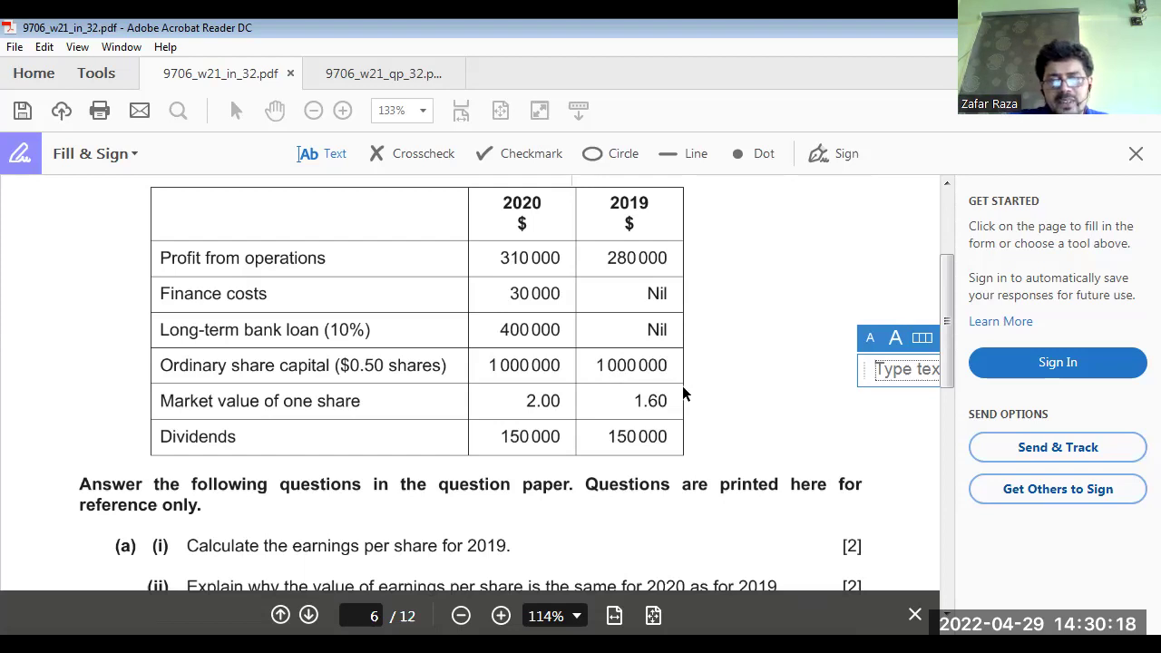
Add the note '2 000 000 number of shares' beside the Ordinary share capital row
click(697, 365)
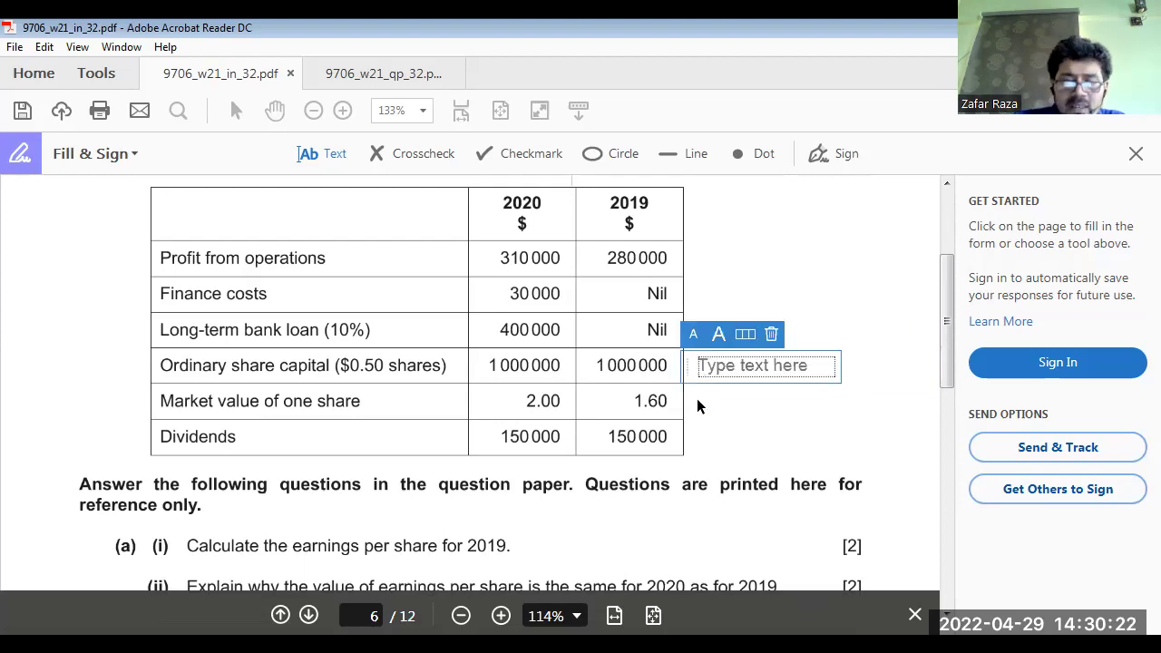
text(2)
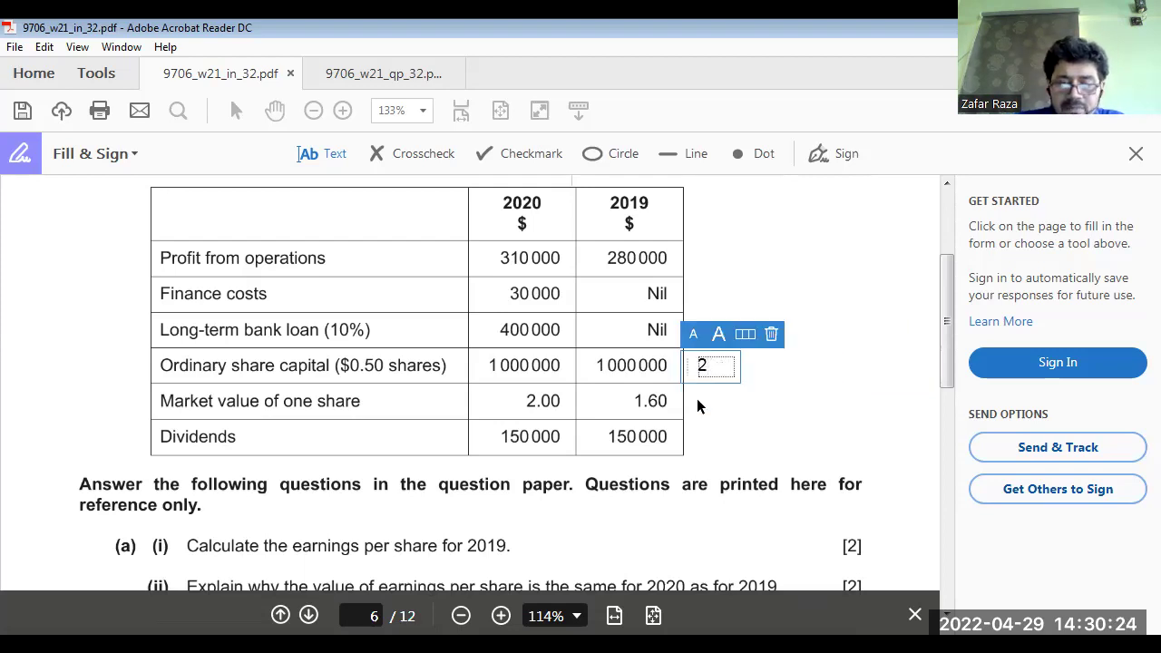
text( 00)
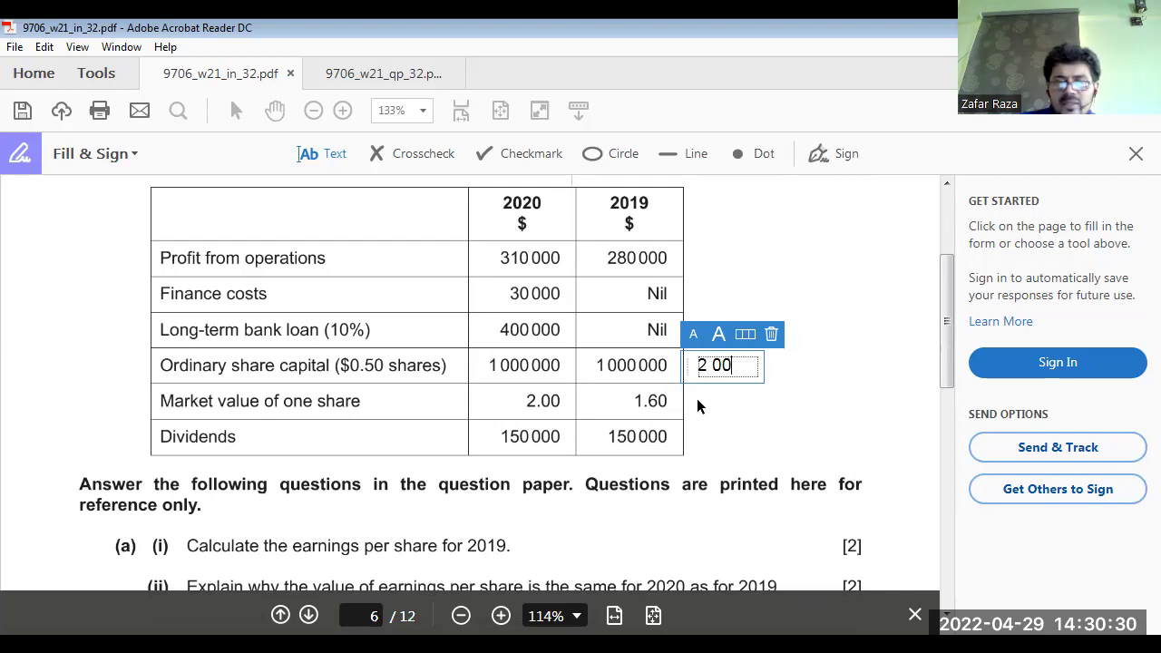
text(0)
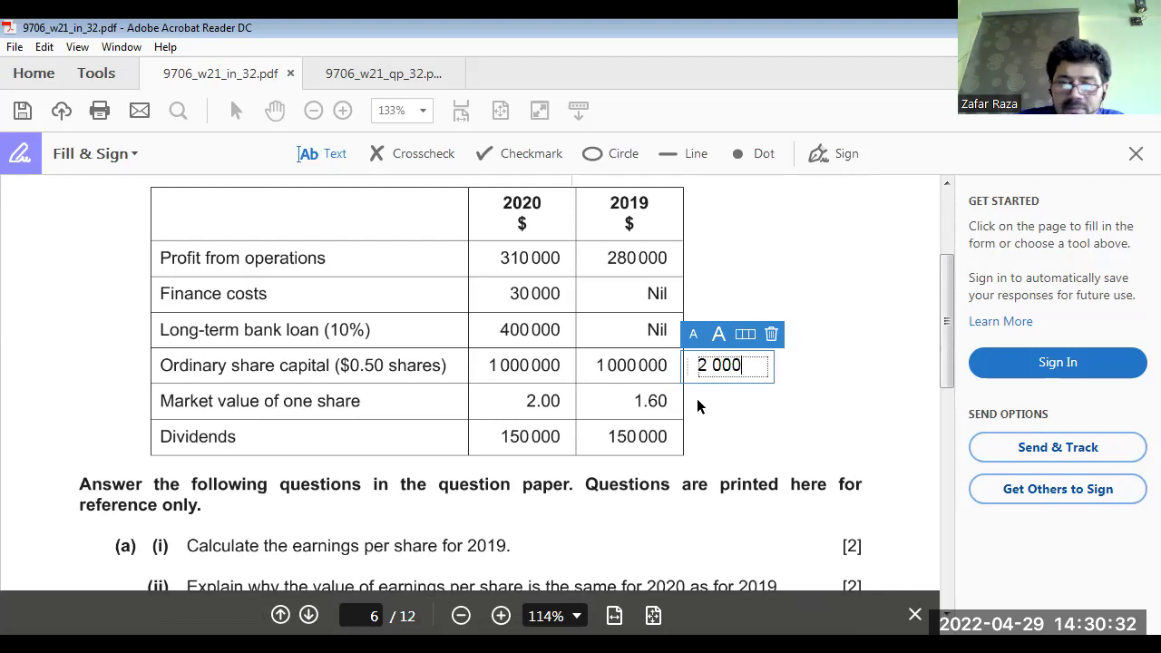
text( 000)
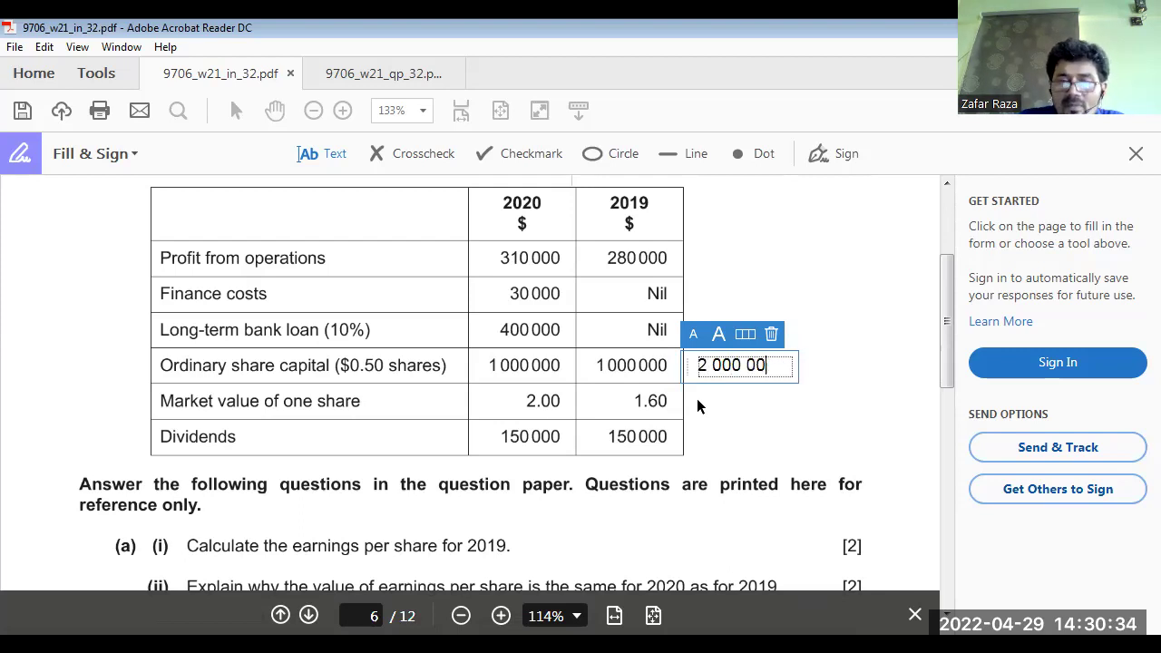
text(0 num)
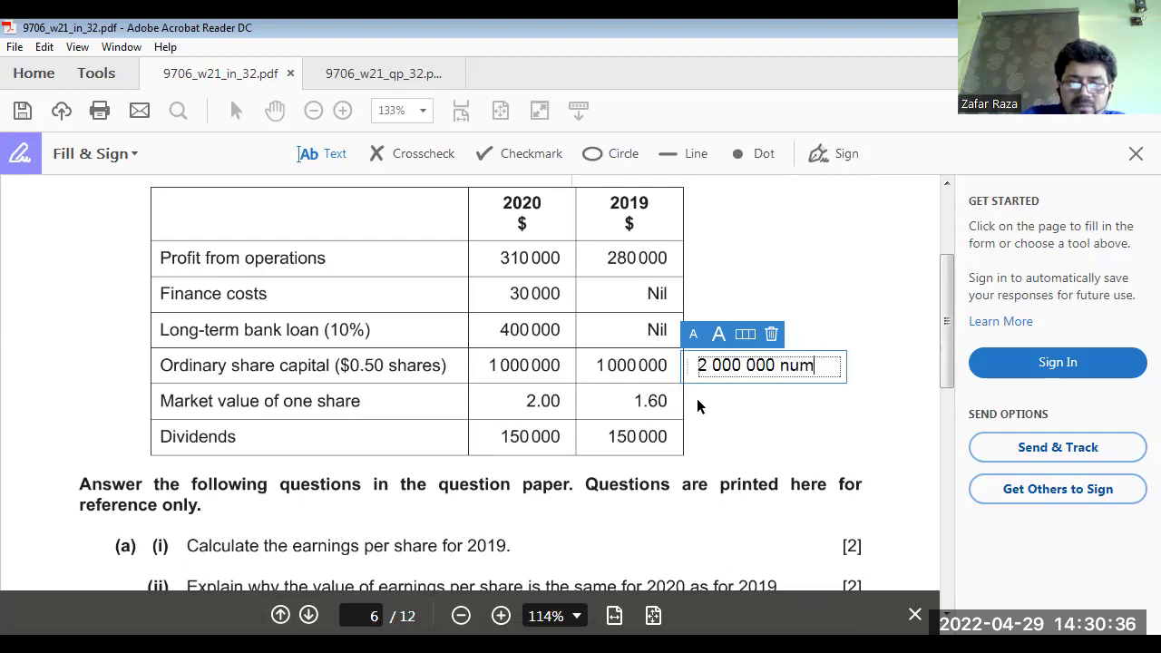
text(ber)
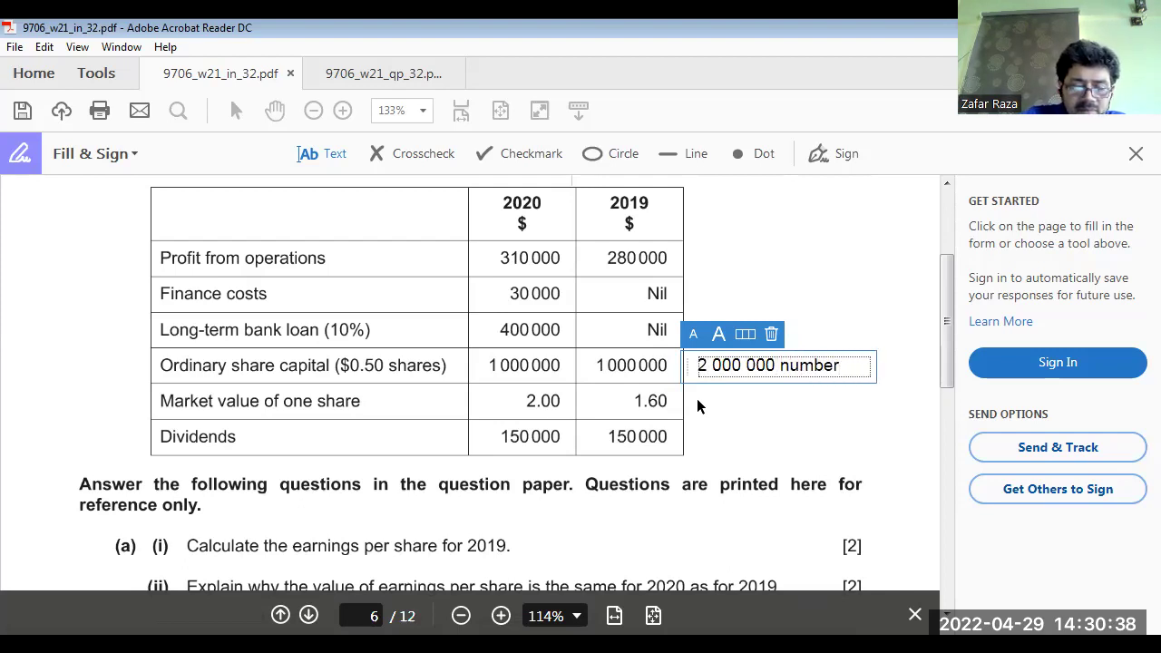
text( of)
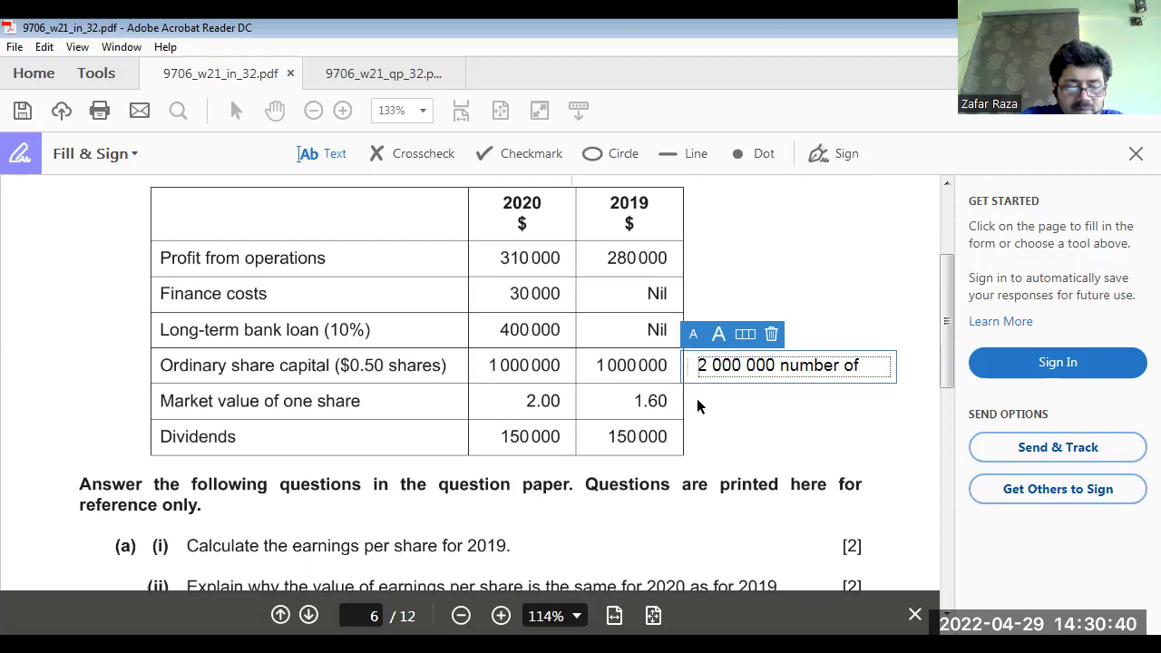
text( shares)
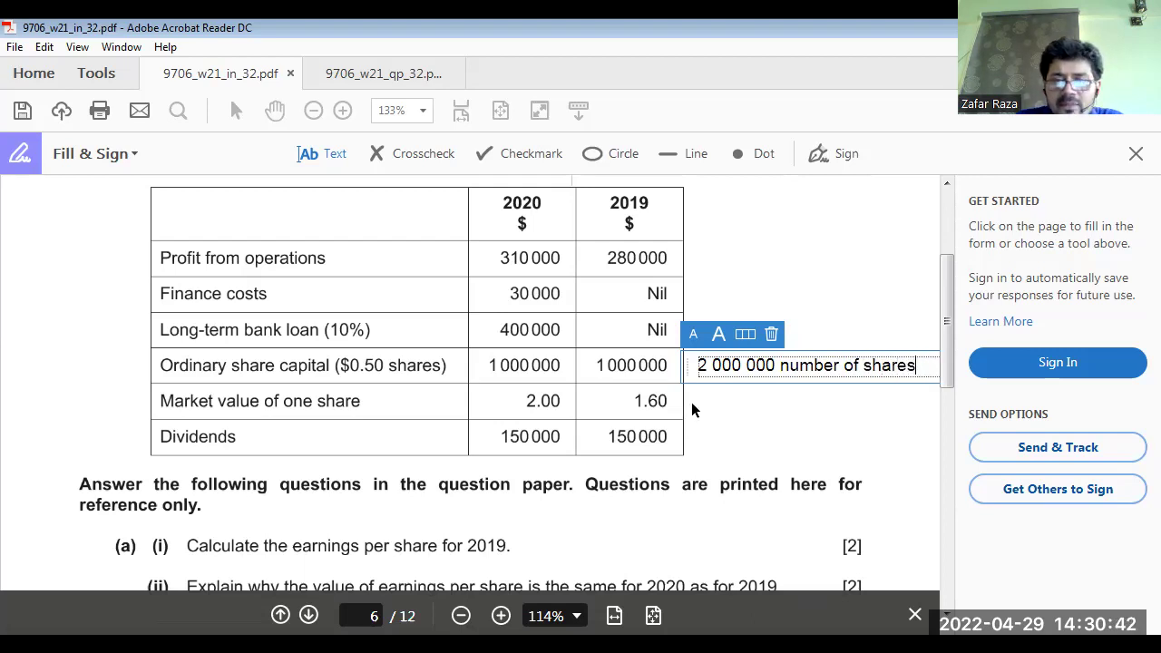
click(697, 412)
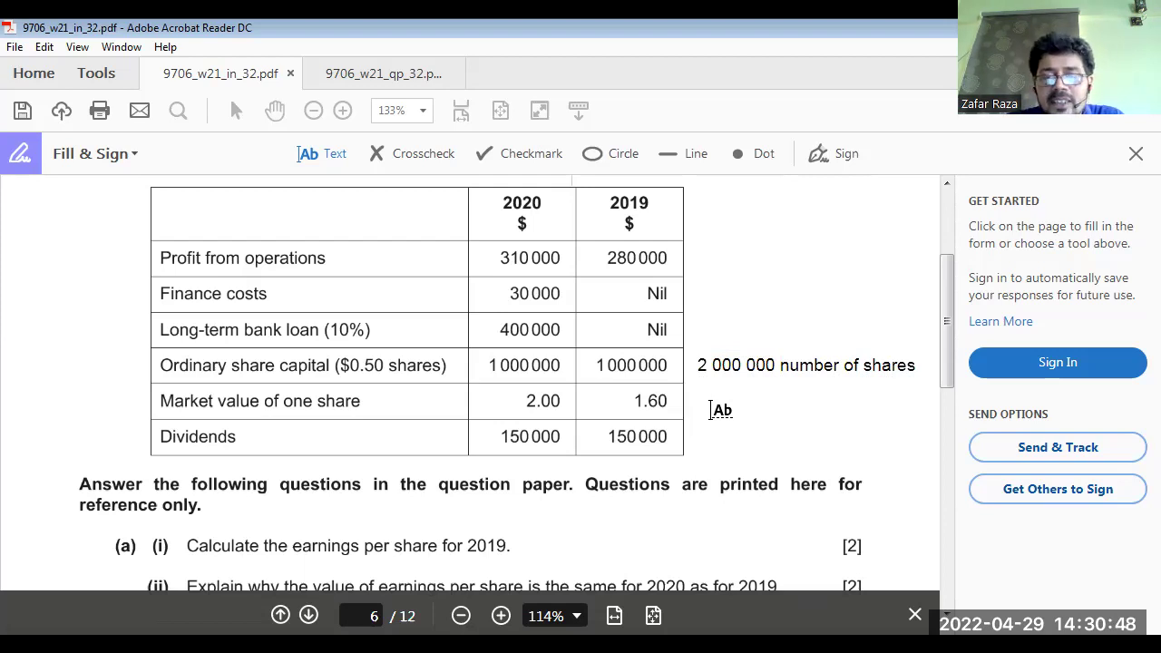
Switch to the 9706_w21_qp_32.pdf question paper
scroll(721, 411, down, 4)
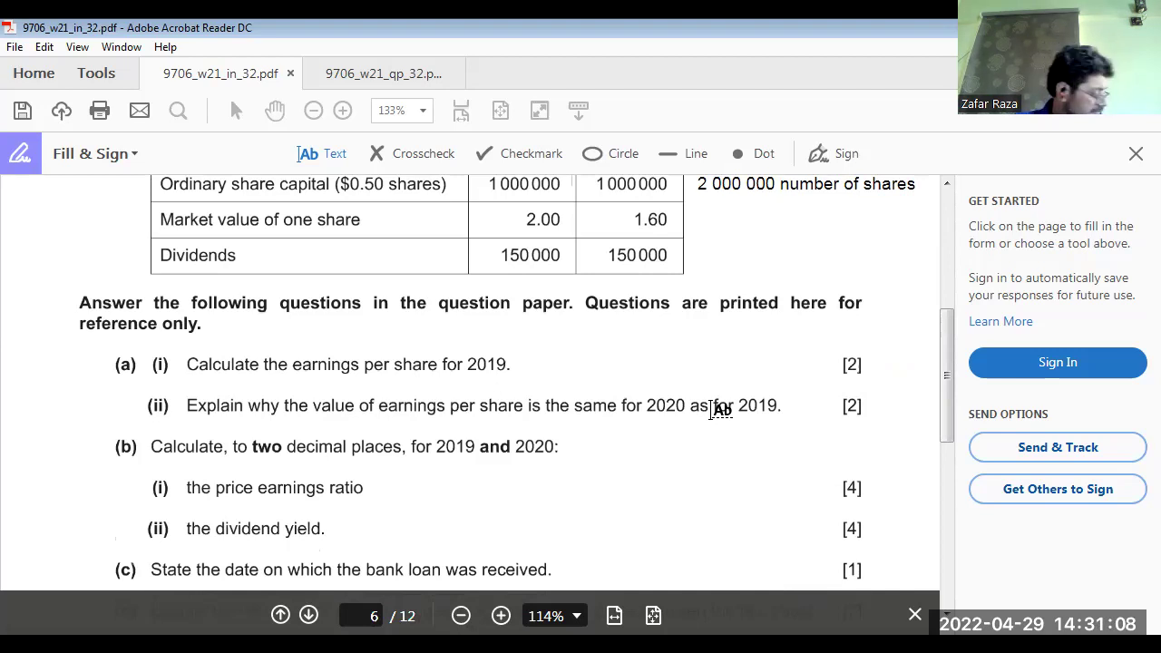
click(390, 73)
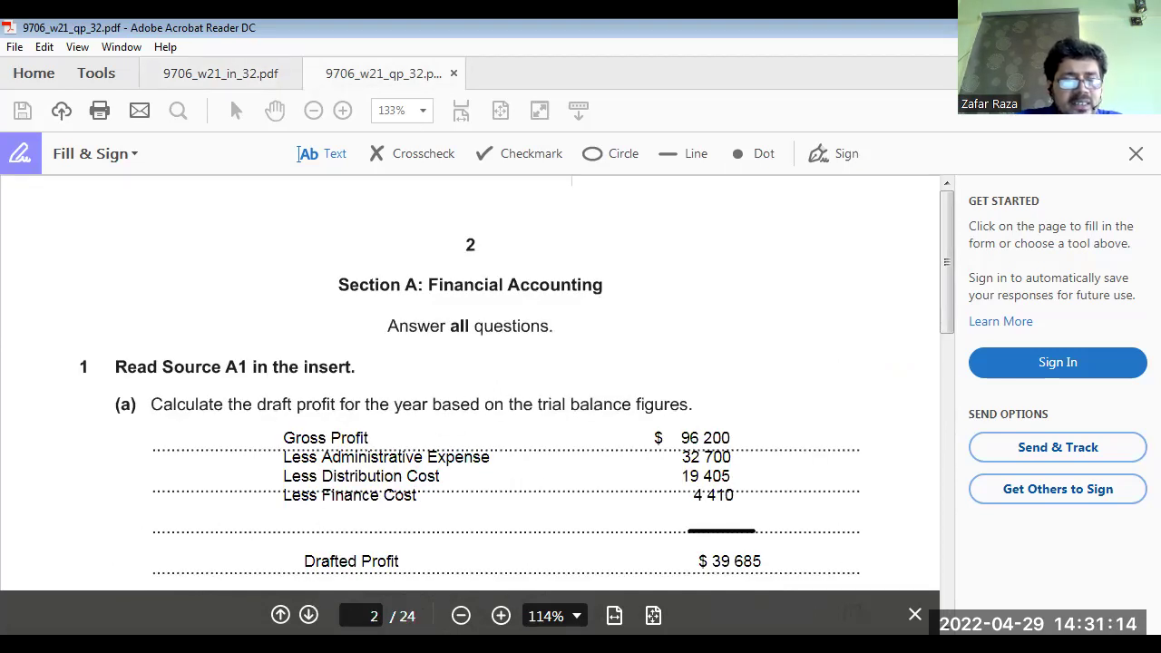
scroll(115, 408, down, 10)
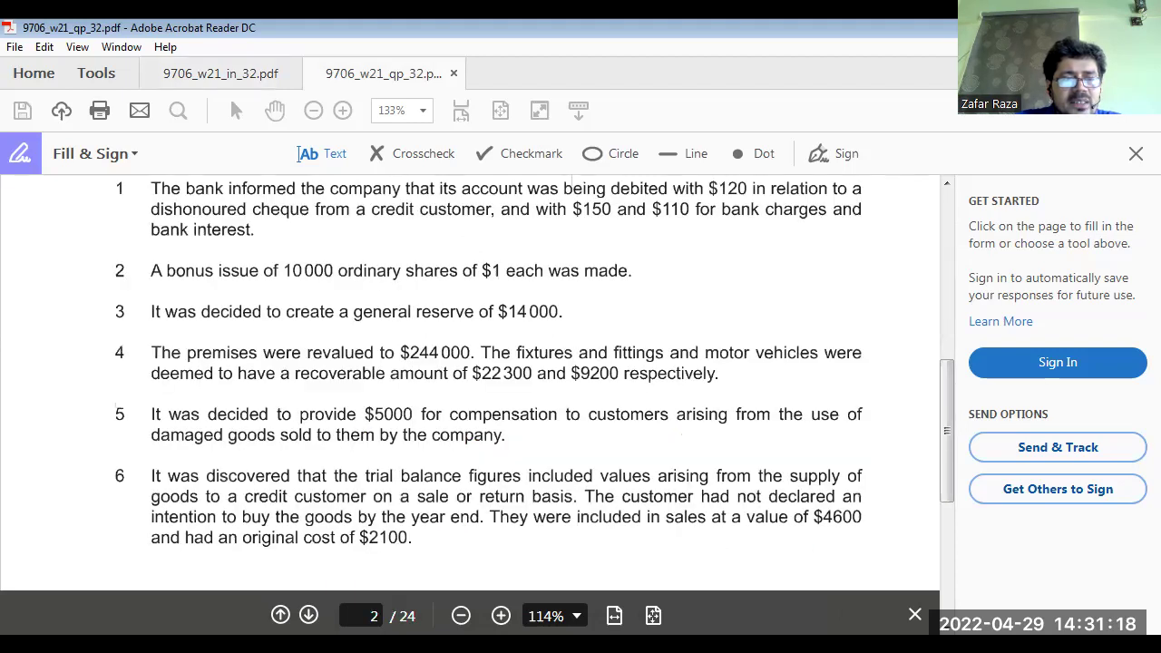
Page forward through the question paper to page 9, showing Question 3
double_click(309, 616)
scroll(308, 620, down, 1)
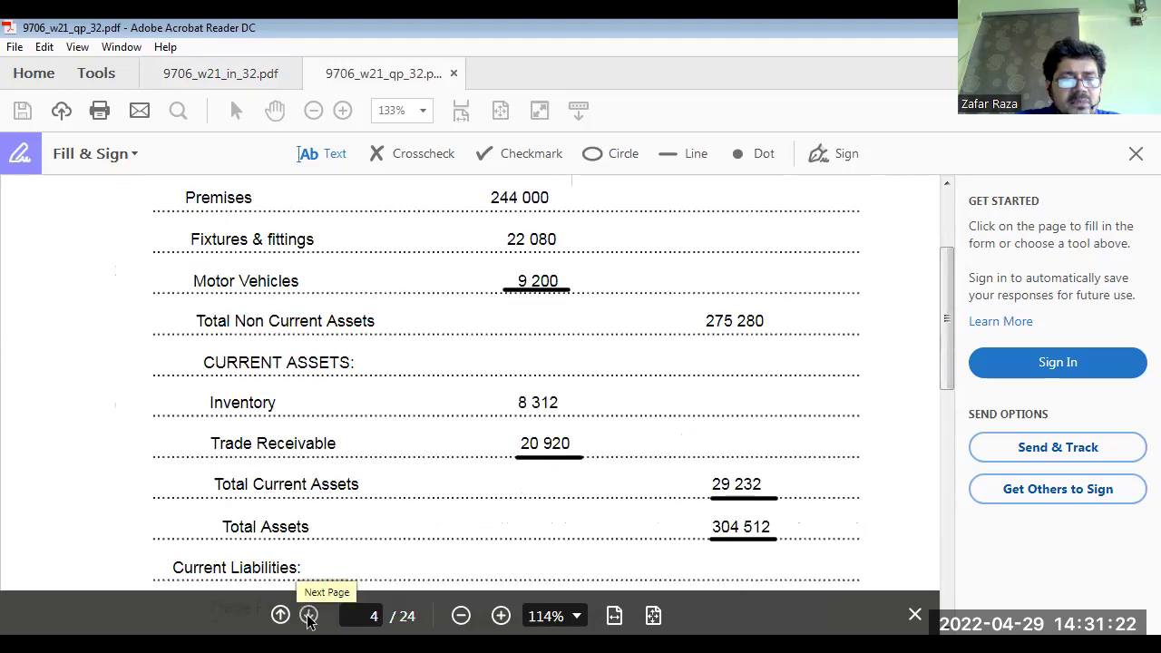
click(308, 616)
click(309, 616)
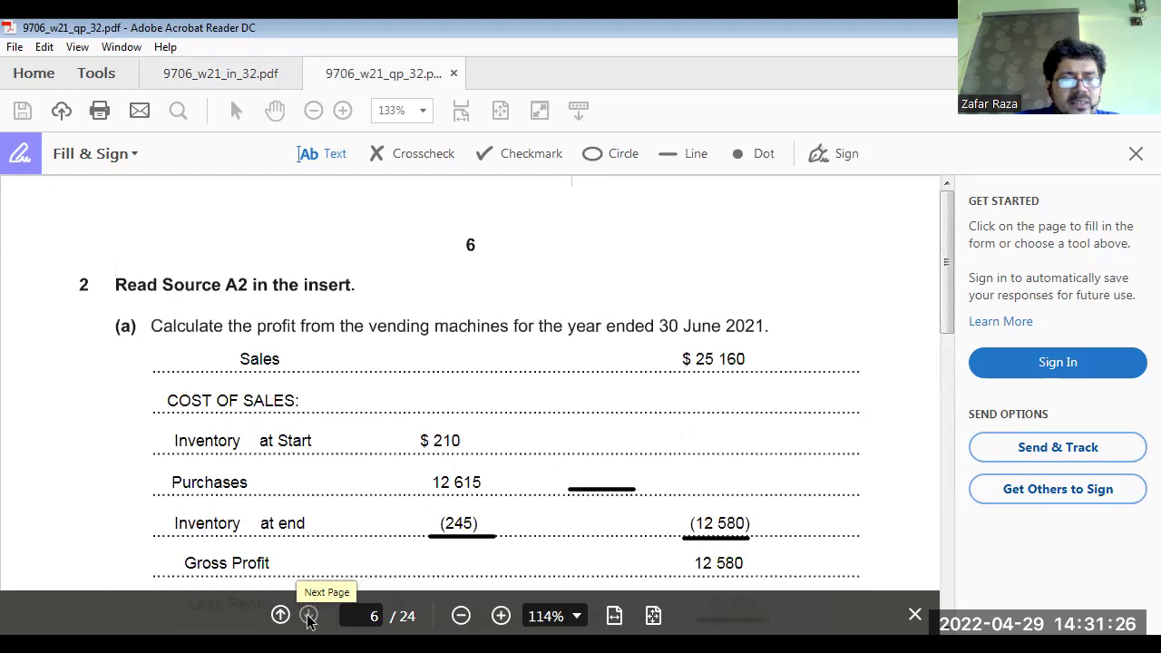
click(309, 616)
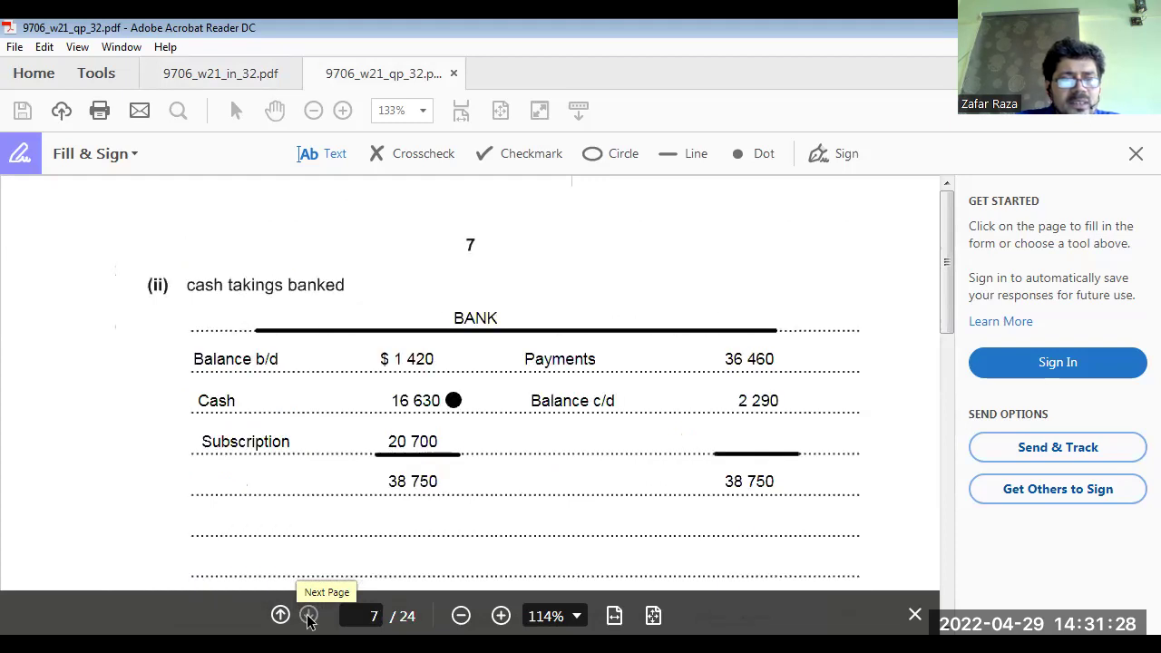
click(309, 616)
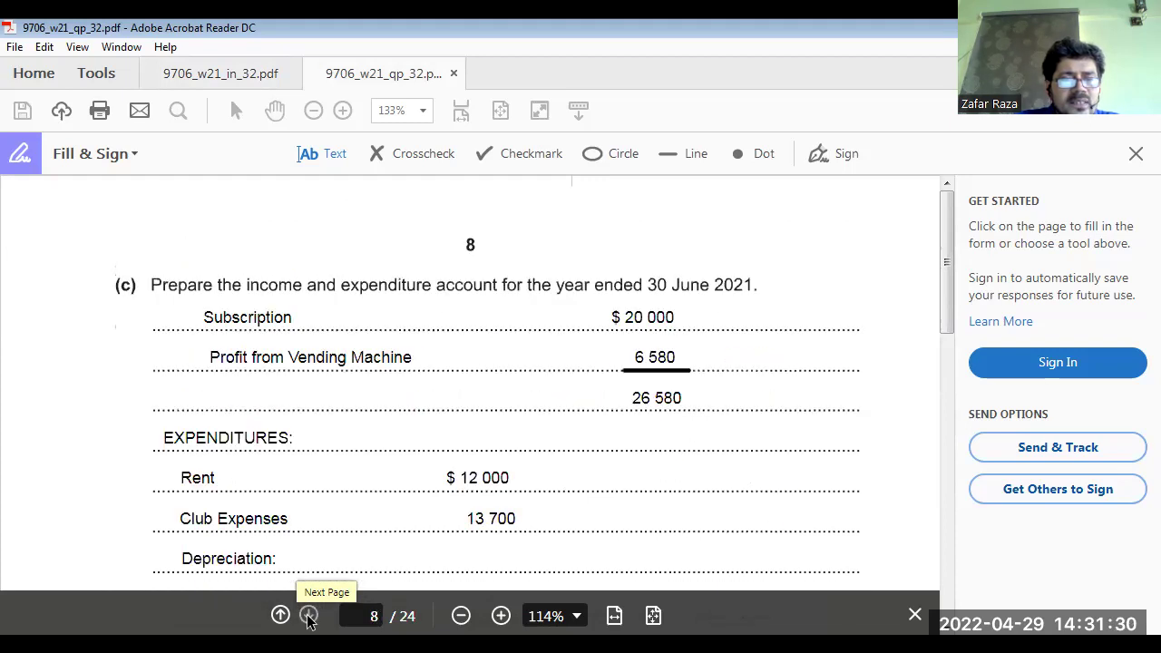
click(308, 616)
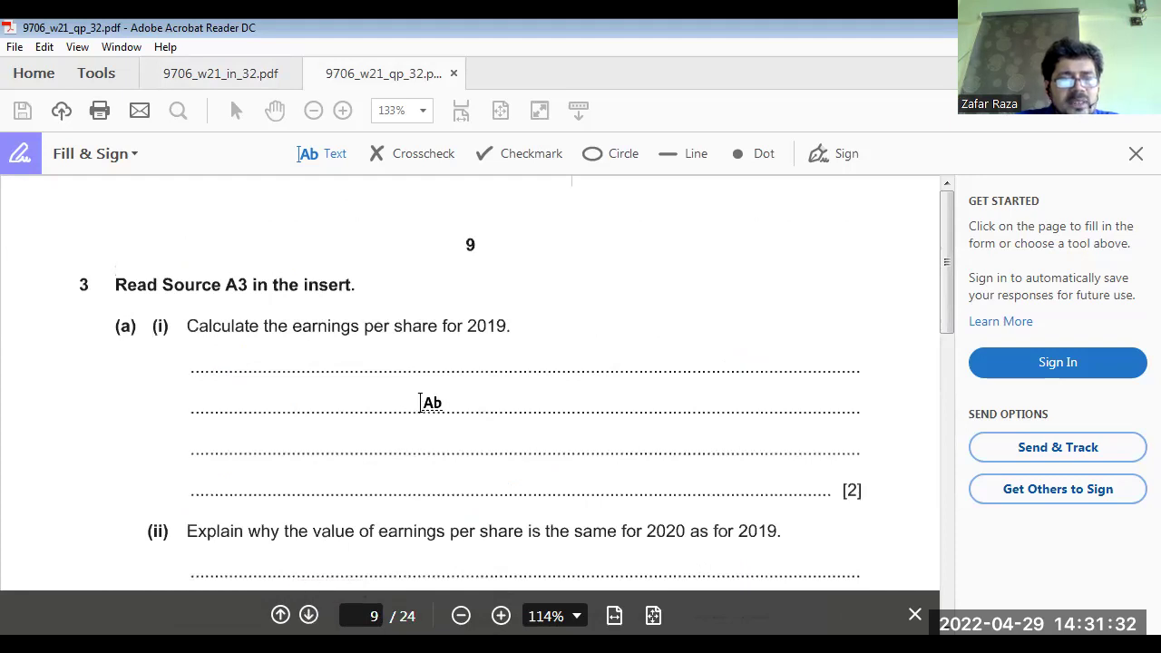
Write 'Earnings per Share = Earnings / Number of Issued Shares' with '= 280 000 / 2 000 000' below it
click(273, 361)
text(Ear)
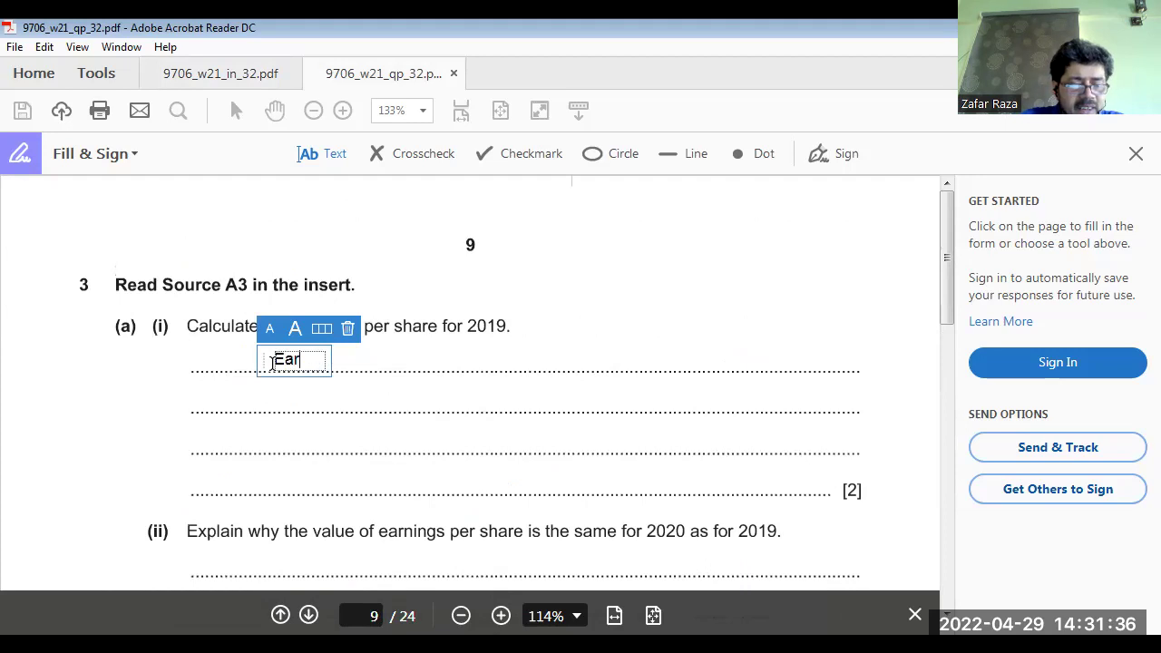
text(nings per Share )
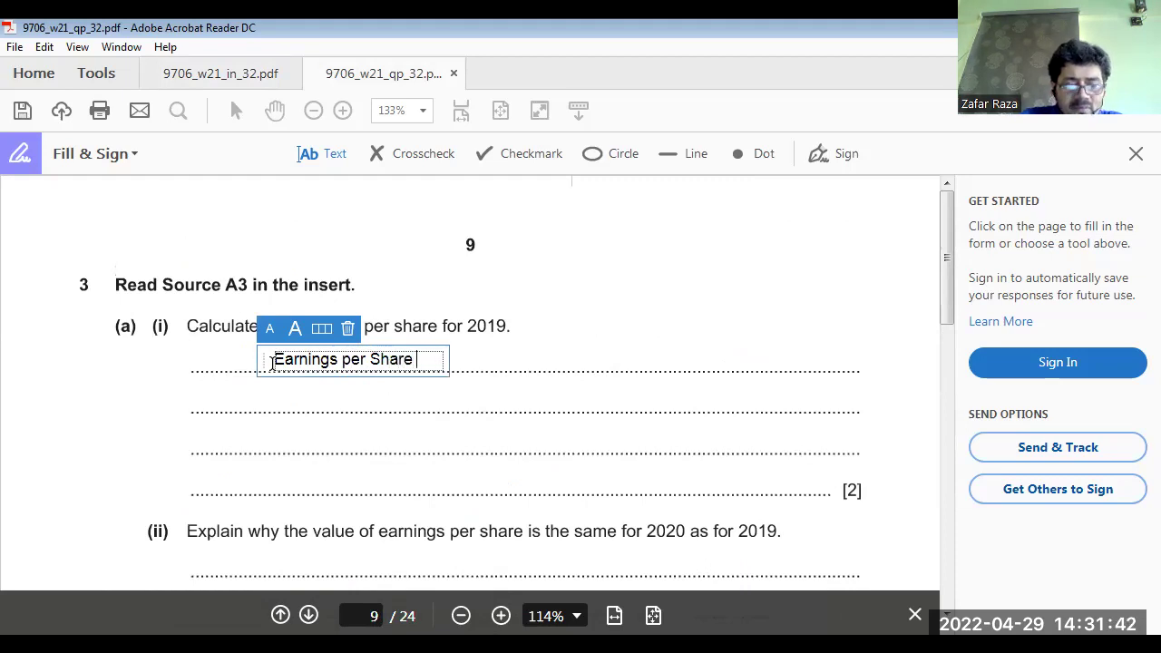
text(= )
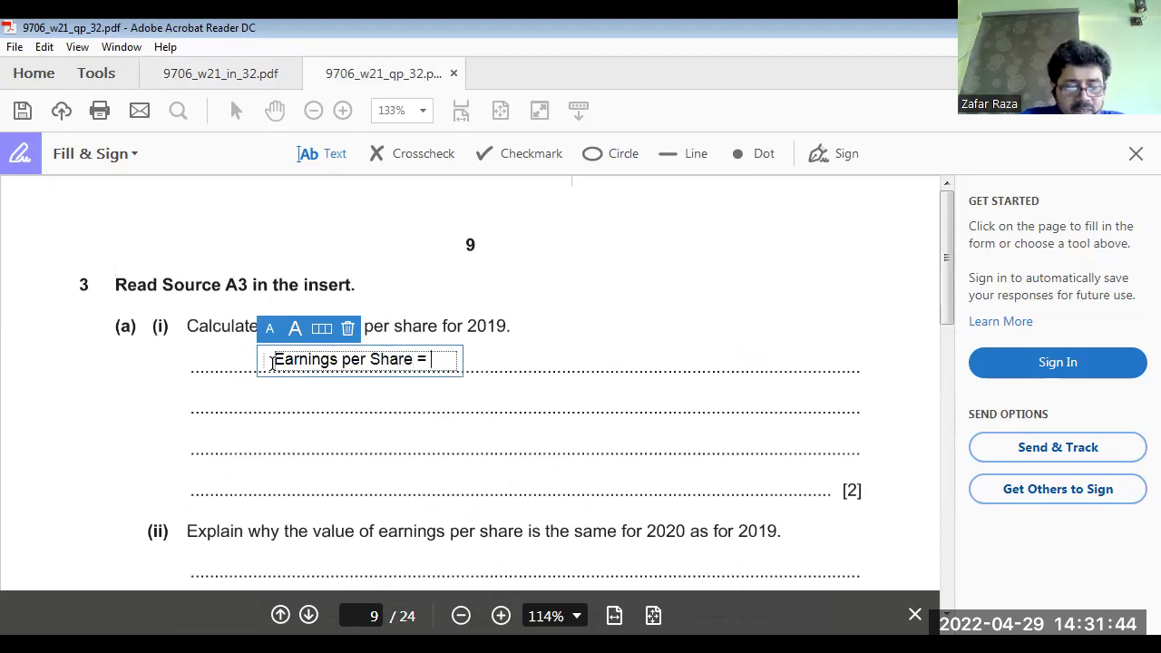
text(Earning)
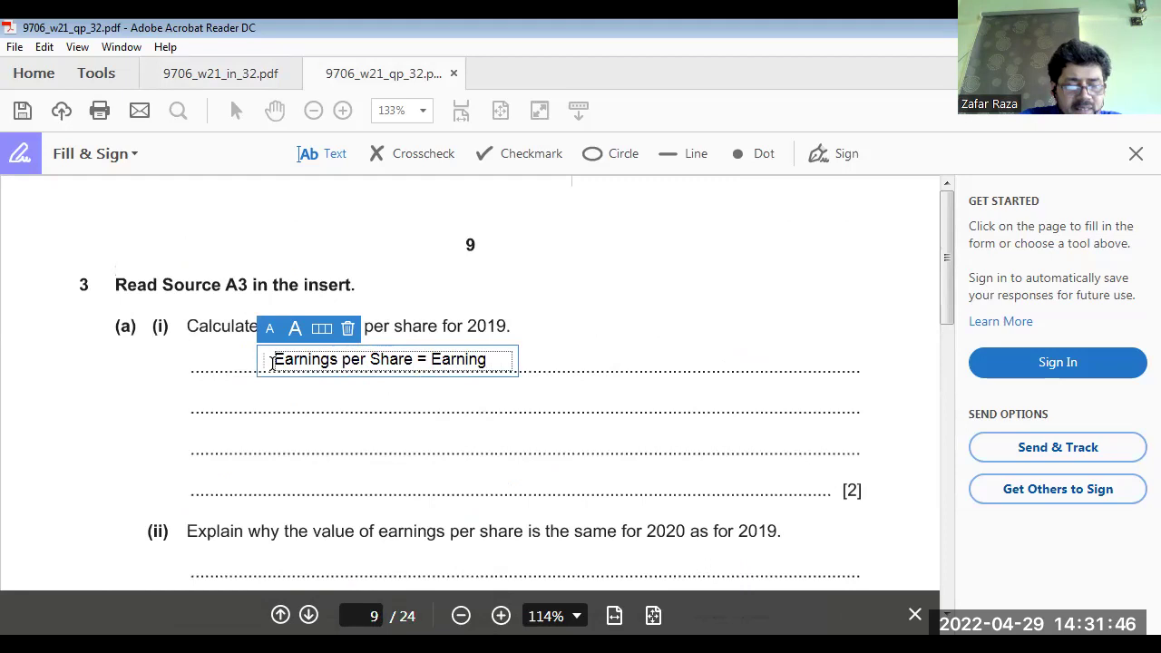
text(s / )
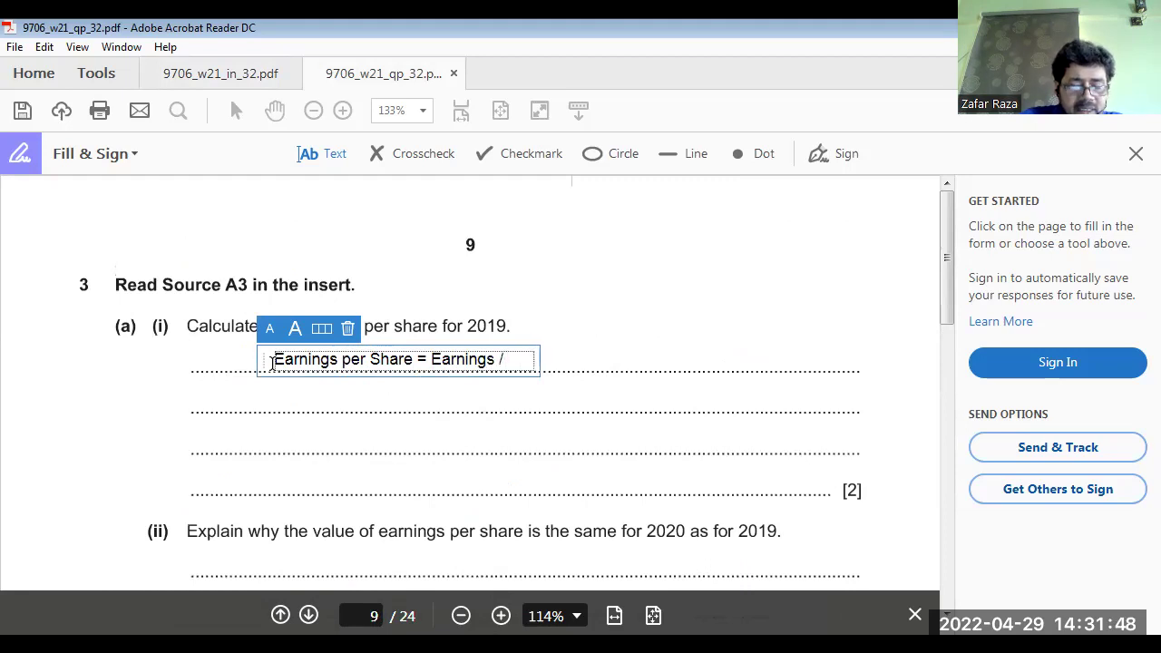
text(Number )
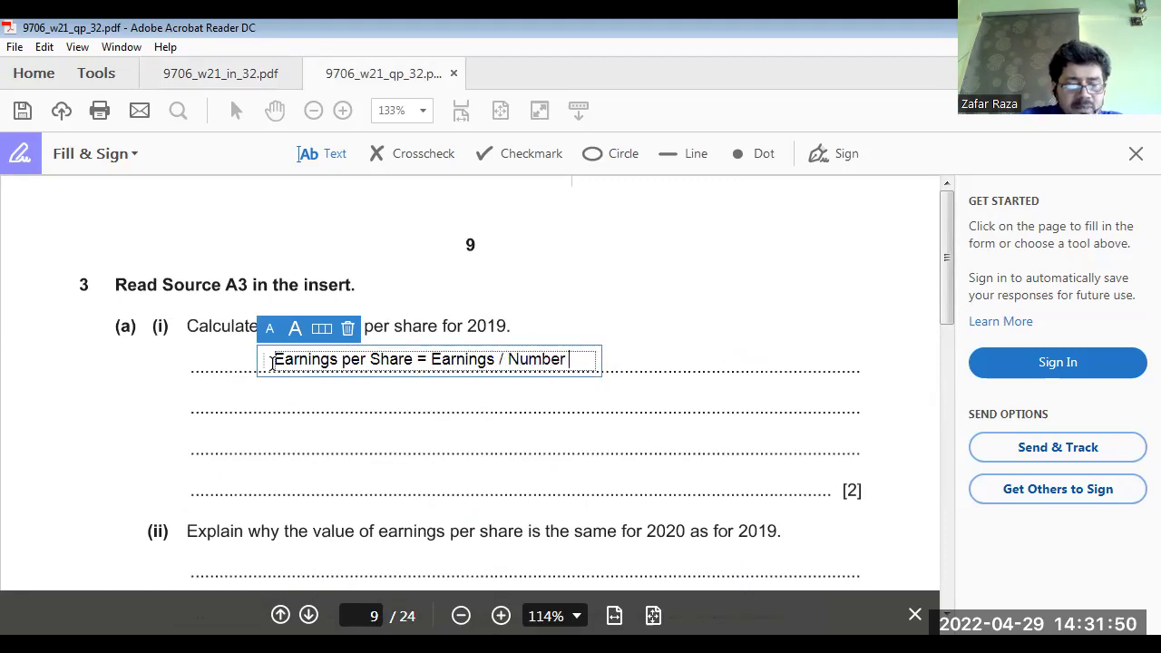
text(of Issued Shares)
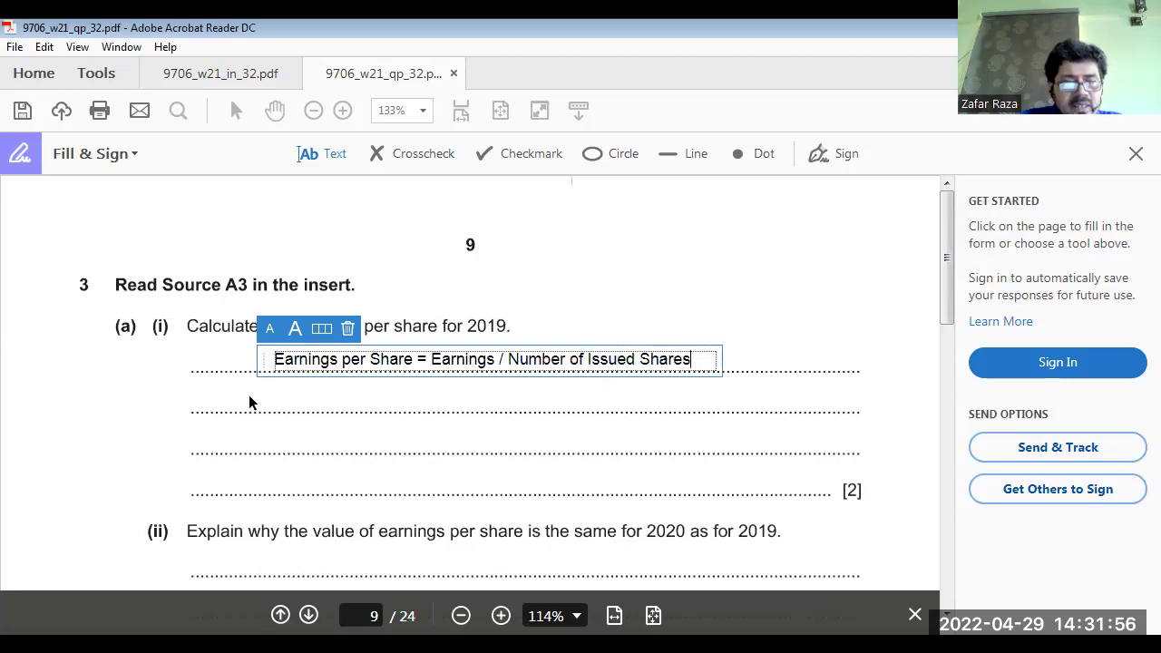
click(425, 401)
text(= 2800)
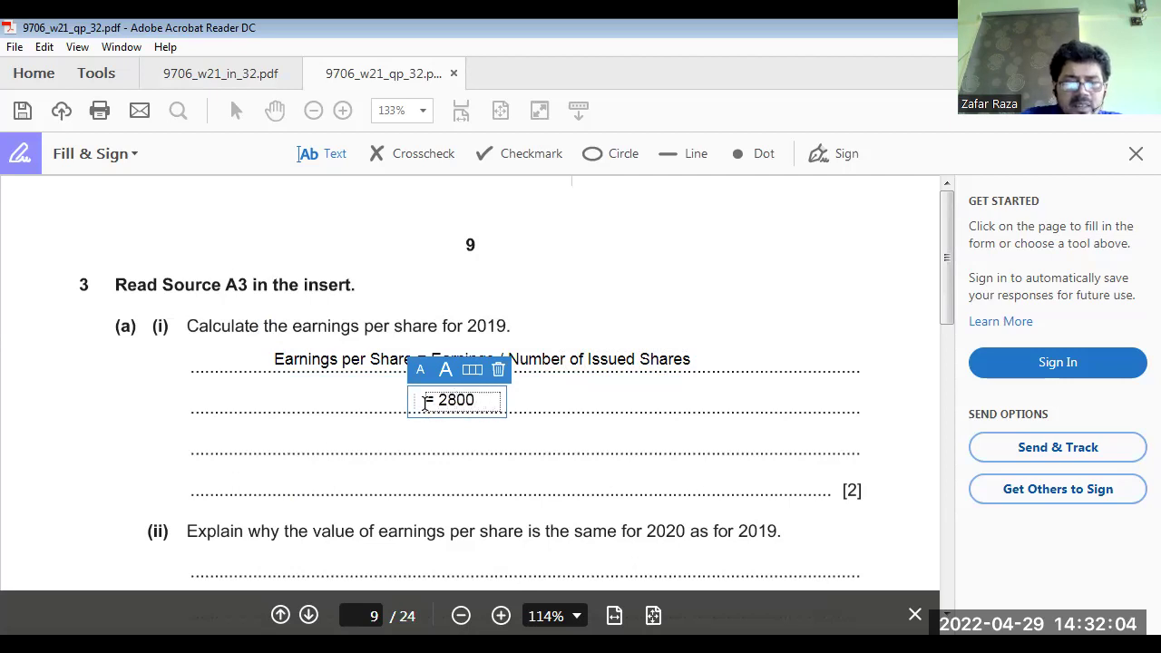
key(BackSpace)
text(0)
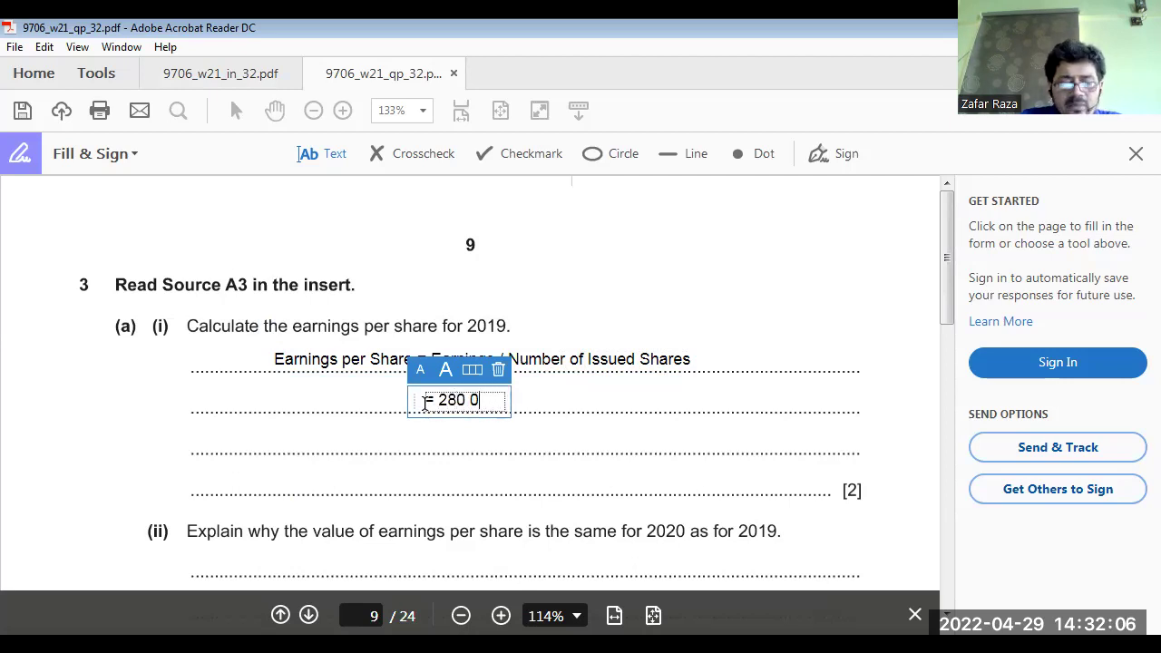
text(00 )
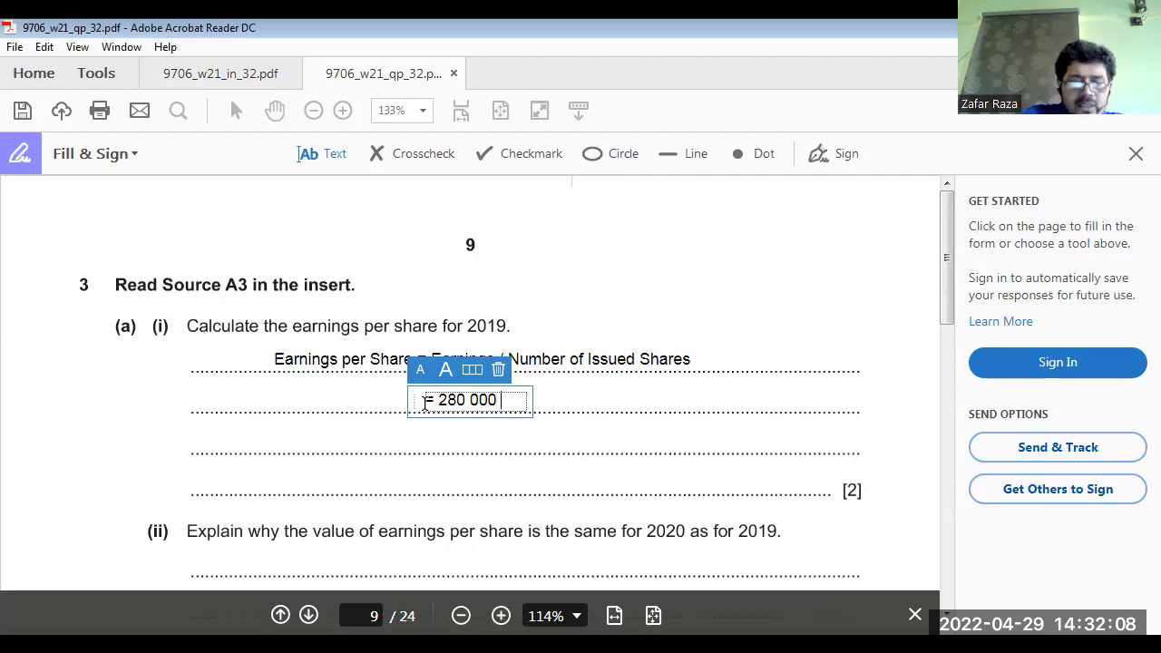
text(/)
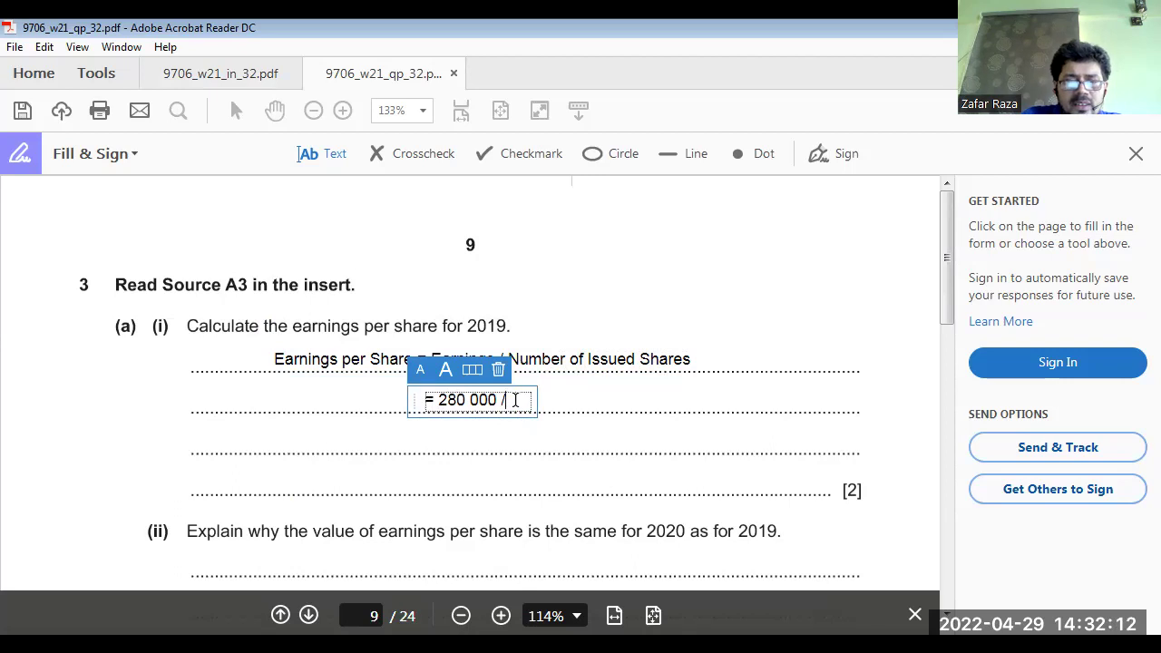
text( 2 000 000)
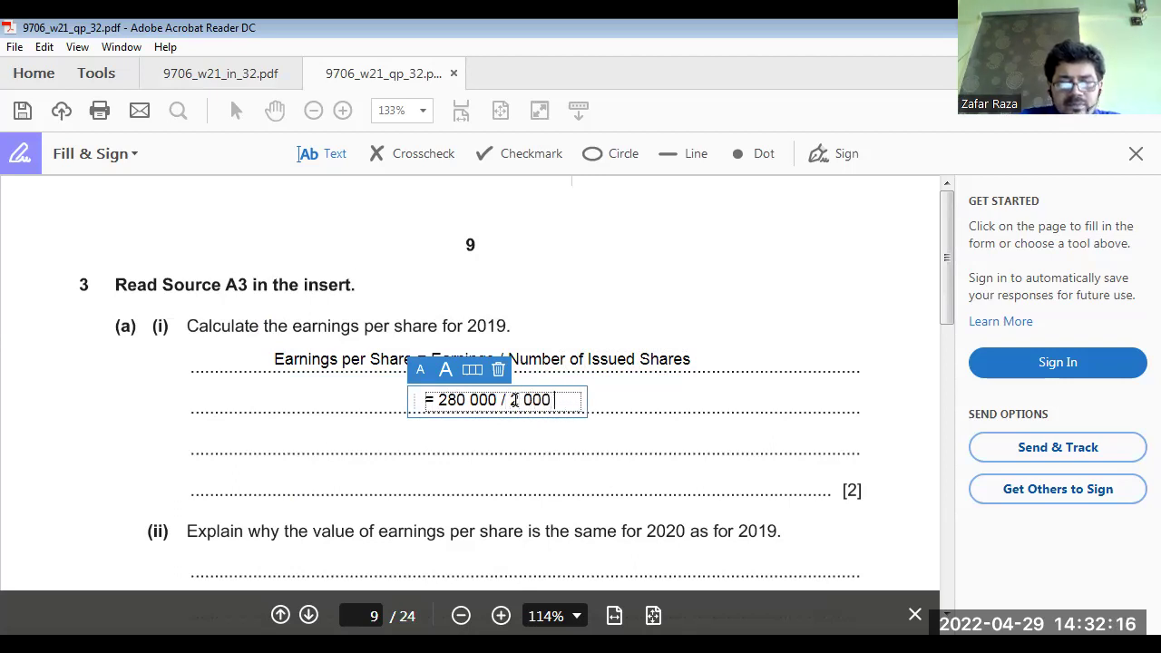
Add the answer '= $ 0.14' on the line beneath the working
click(427, 444)
click(426, 444)
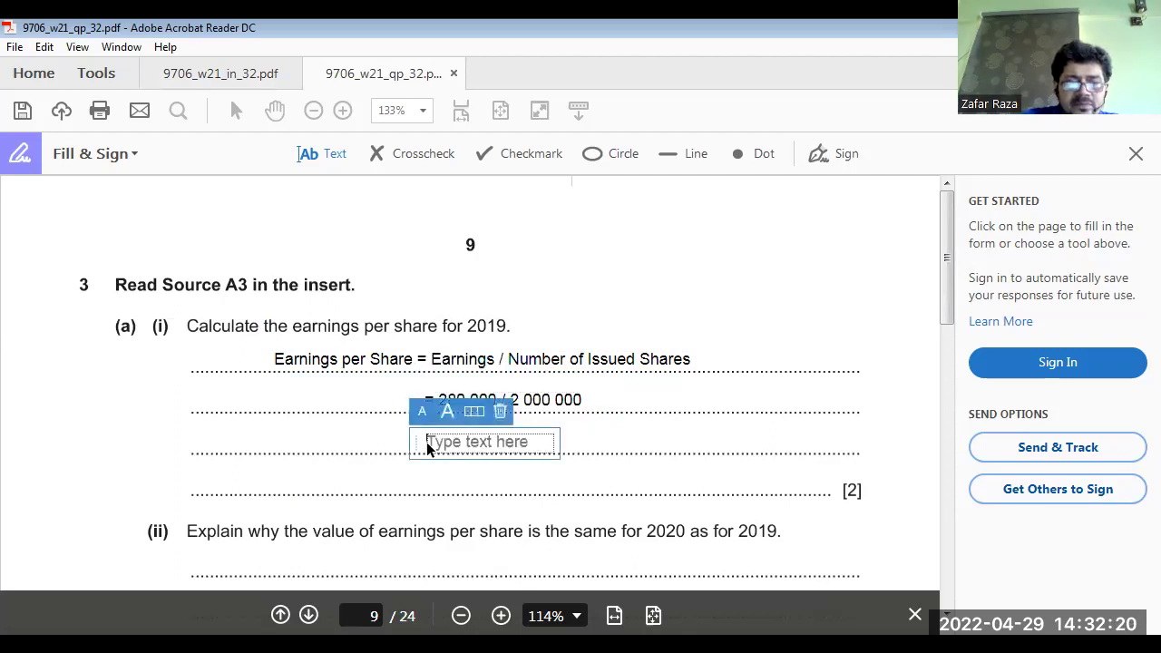
text(=)
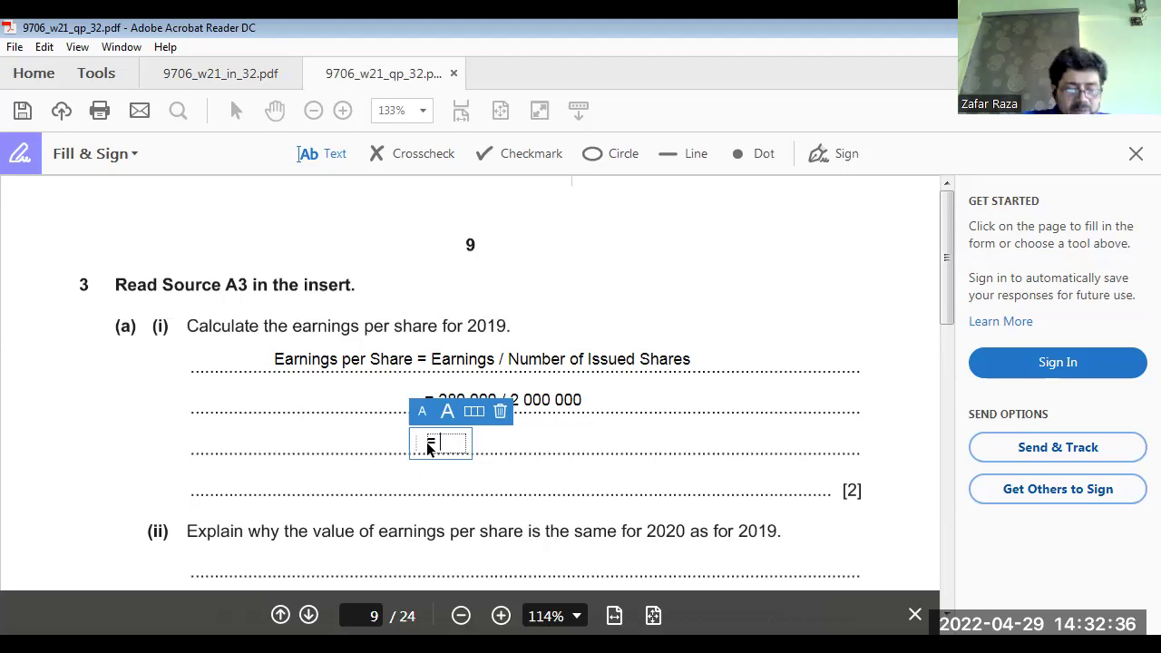
text($)
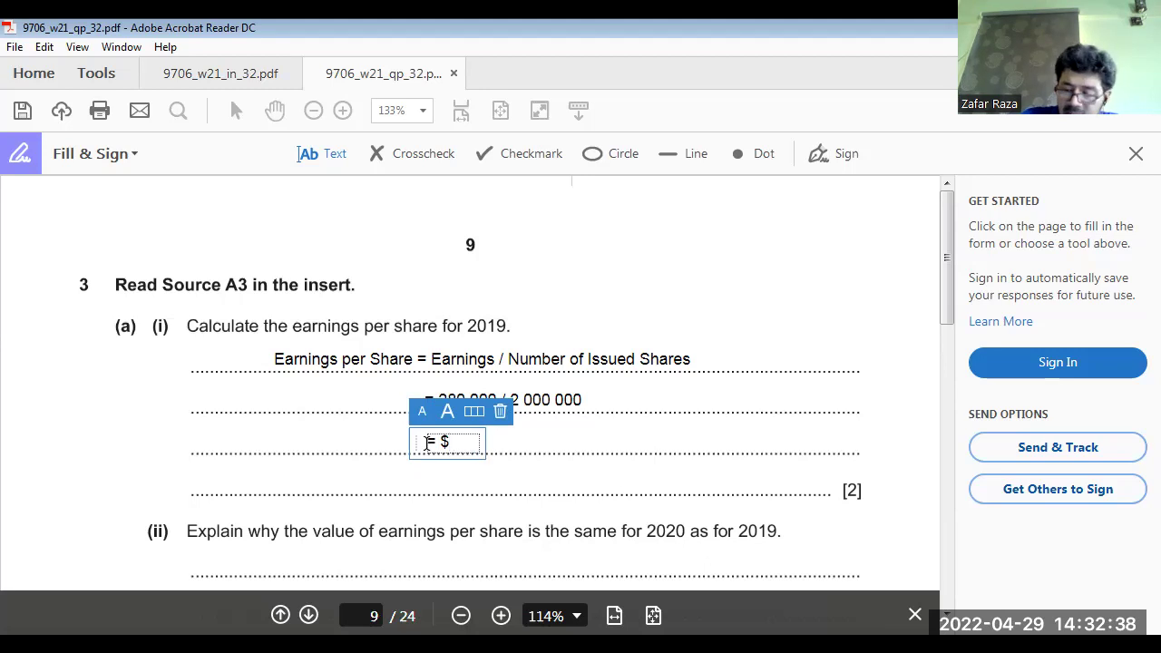
text( 0.14)
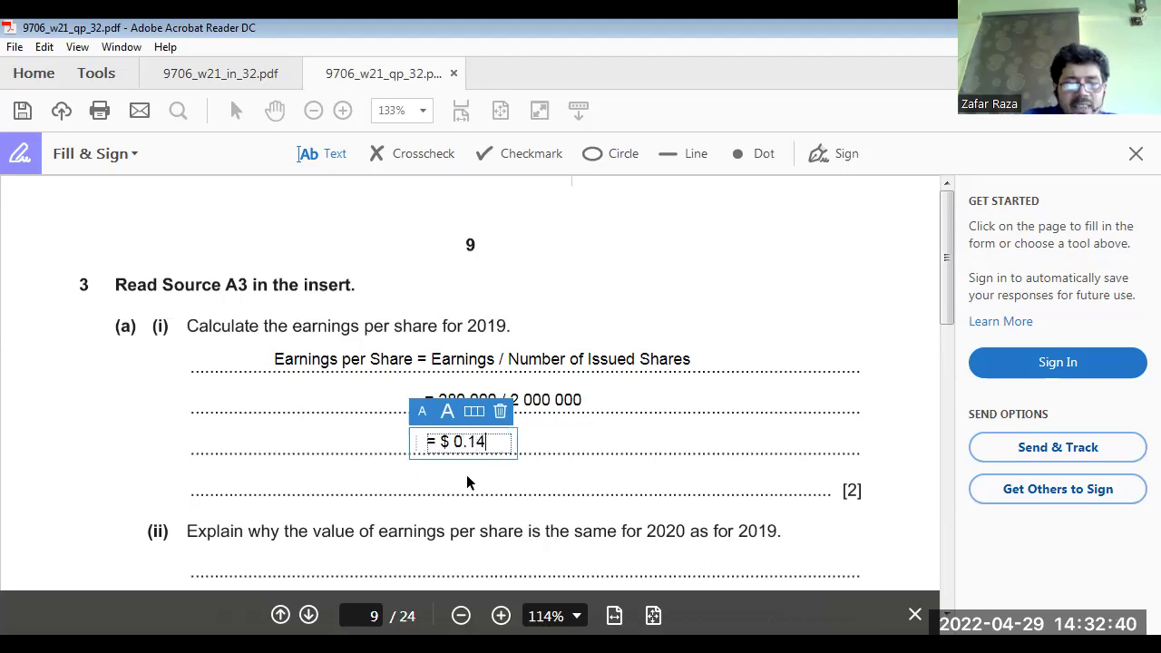
click(467, 475)
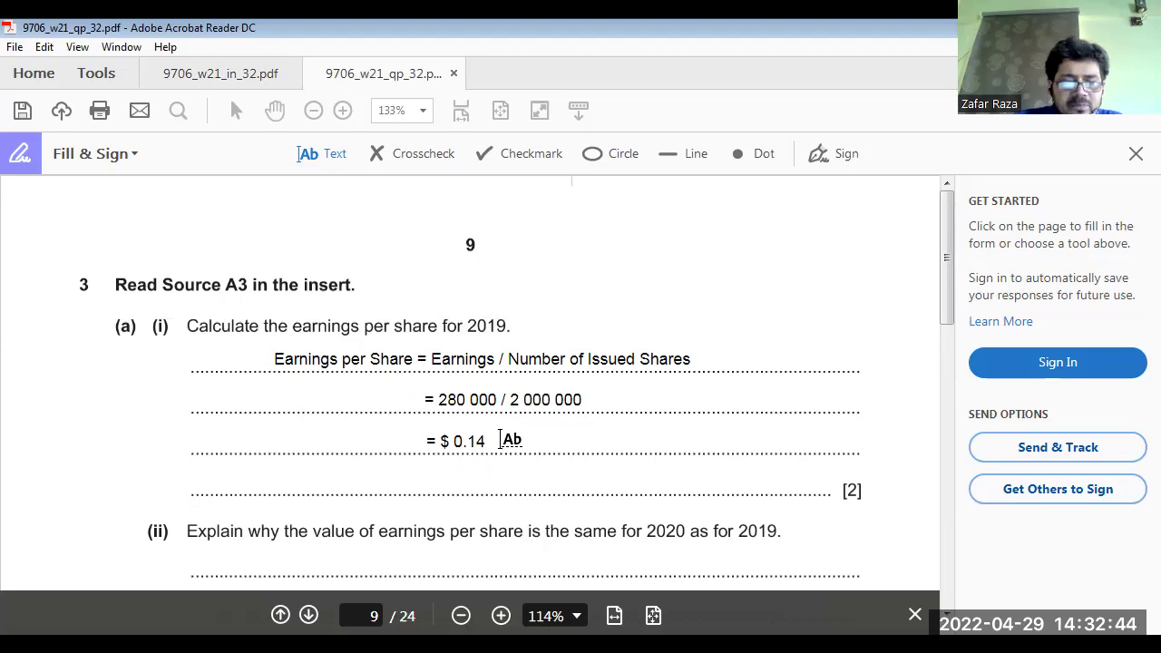
Scroll down past part (a) to reach part (b) and the share data
scroll(503, 439, down, 3)
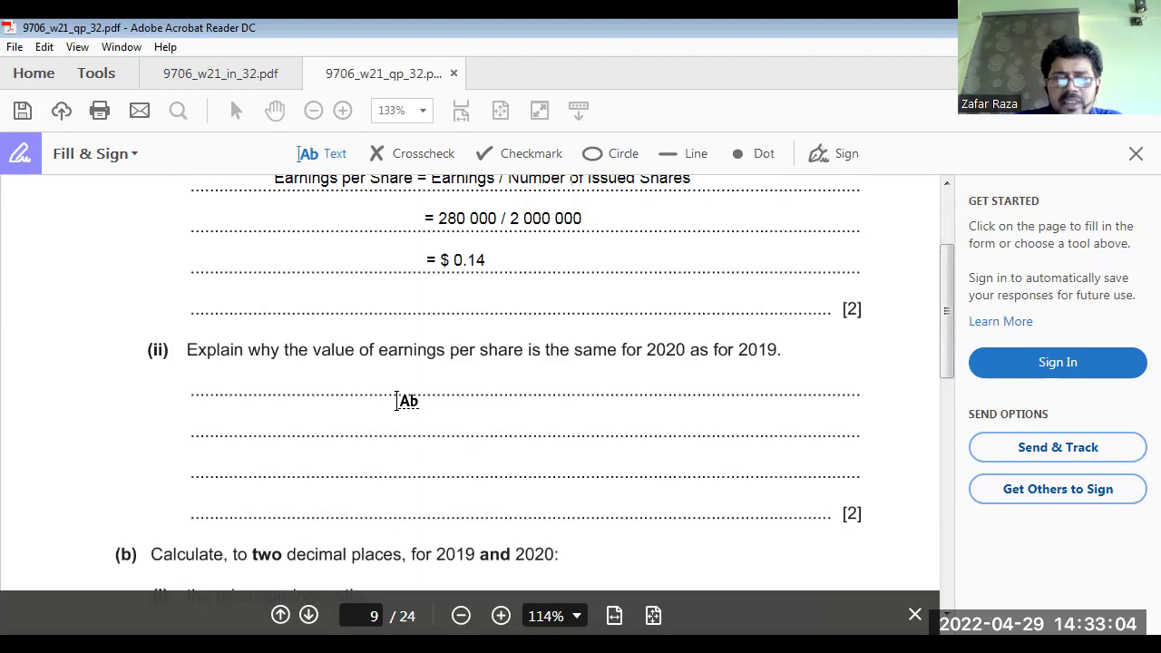
scroll(399, 401, down, 1)
scroll(399, 401, down, 3)
scroll(399, 401, down, 4)
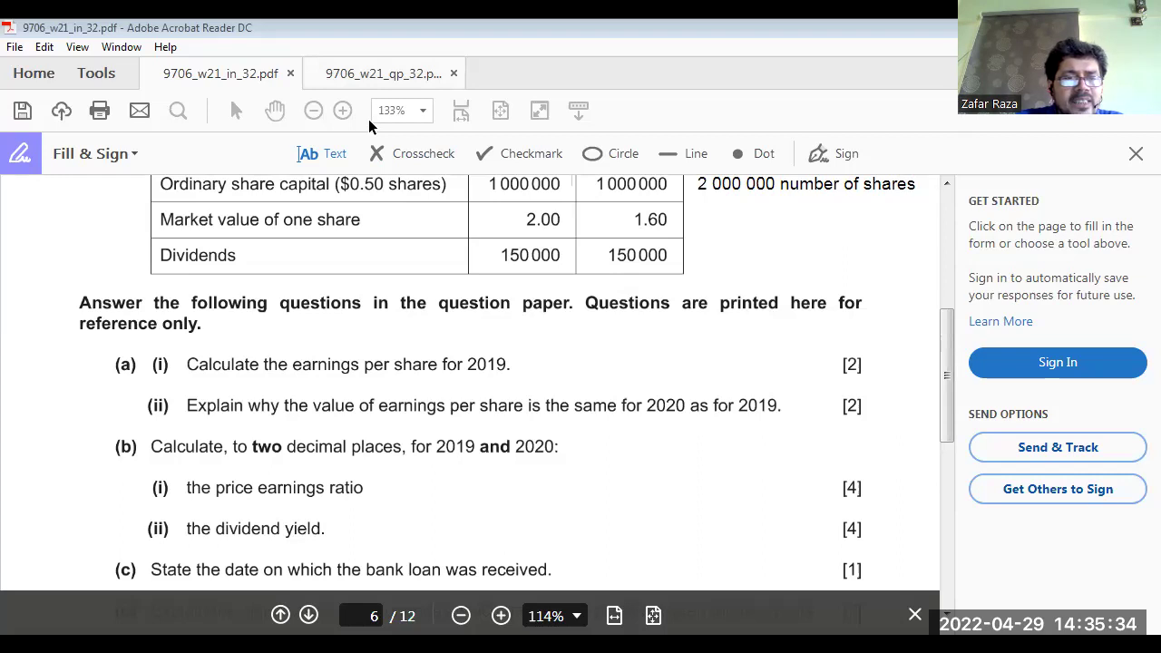
On the question paper, write 'PER = market price per share/ earnings per share' on part (b)(i)'s first line
click(383, 74)
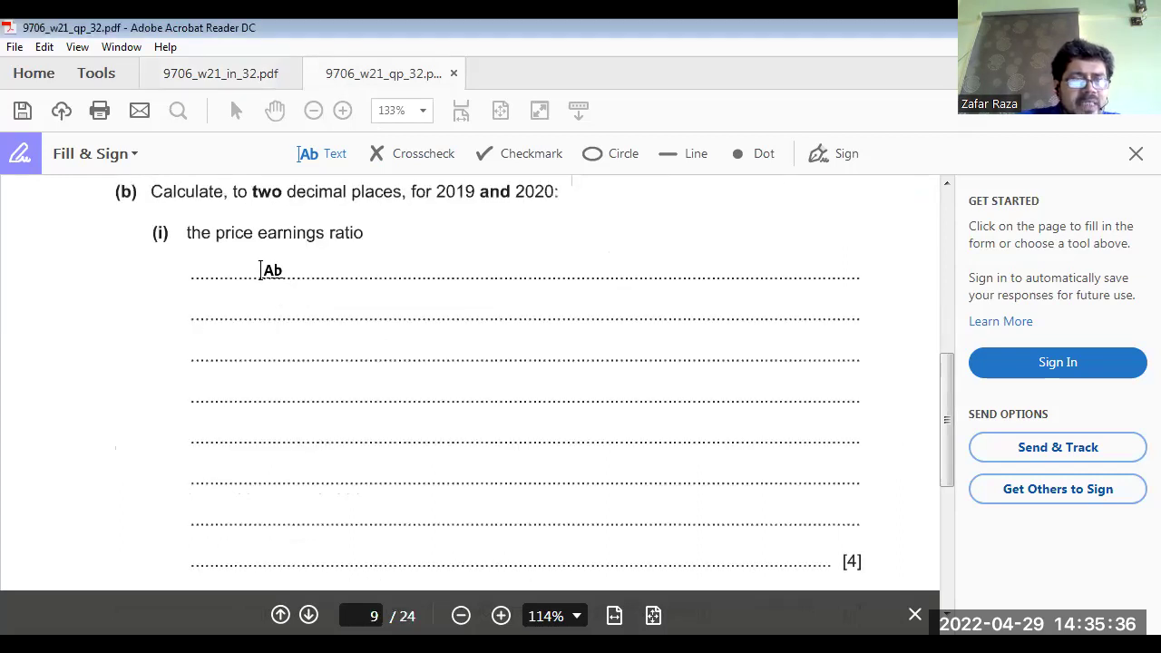
click(261, 271)
text(P)
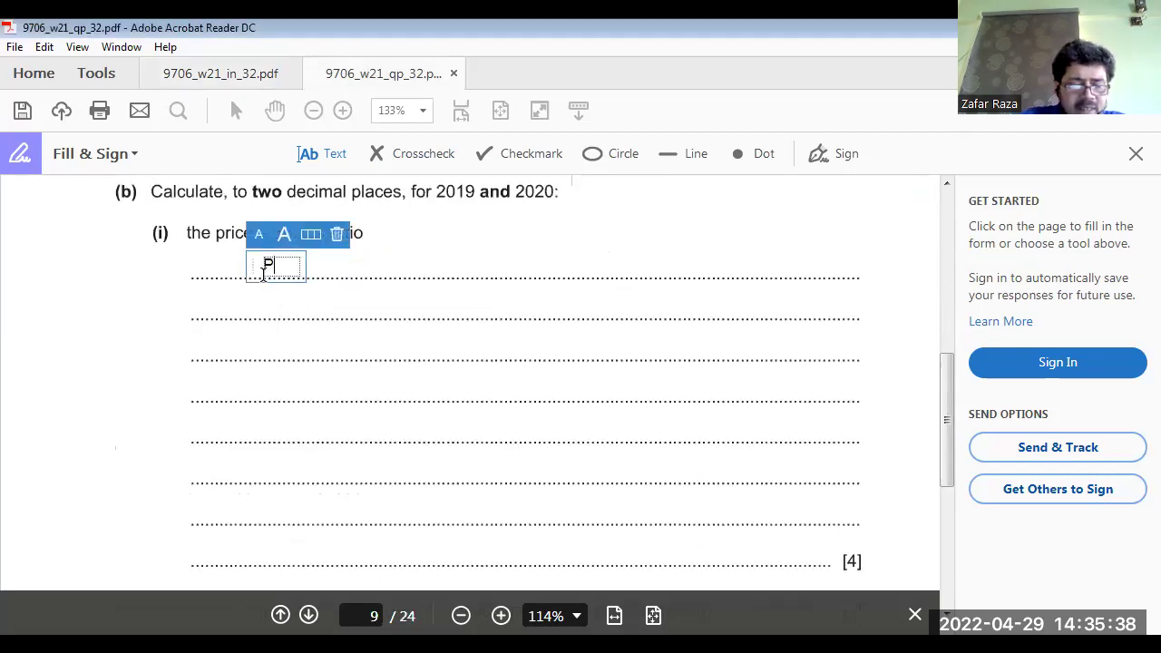
text(ER =)
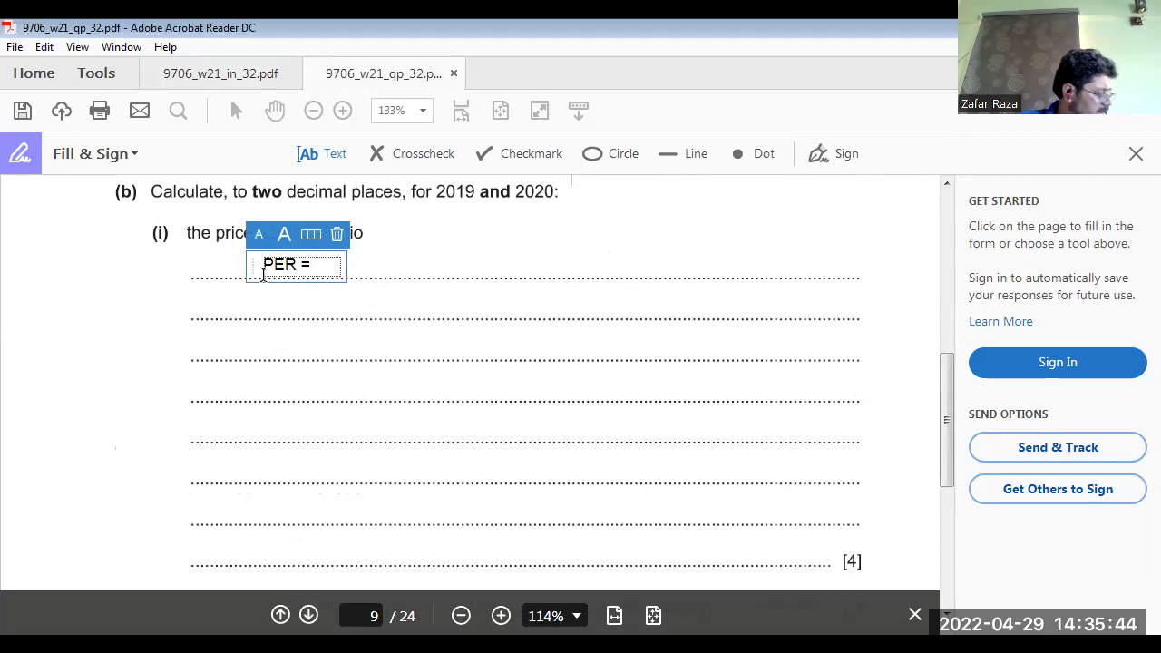
text(market price per share/ earnings )
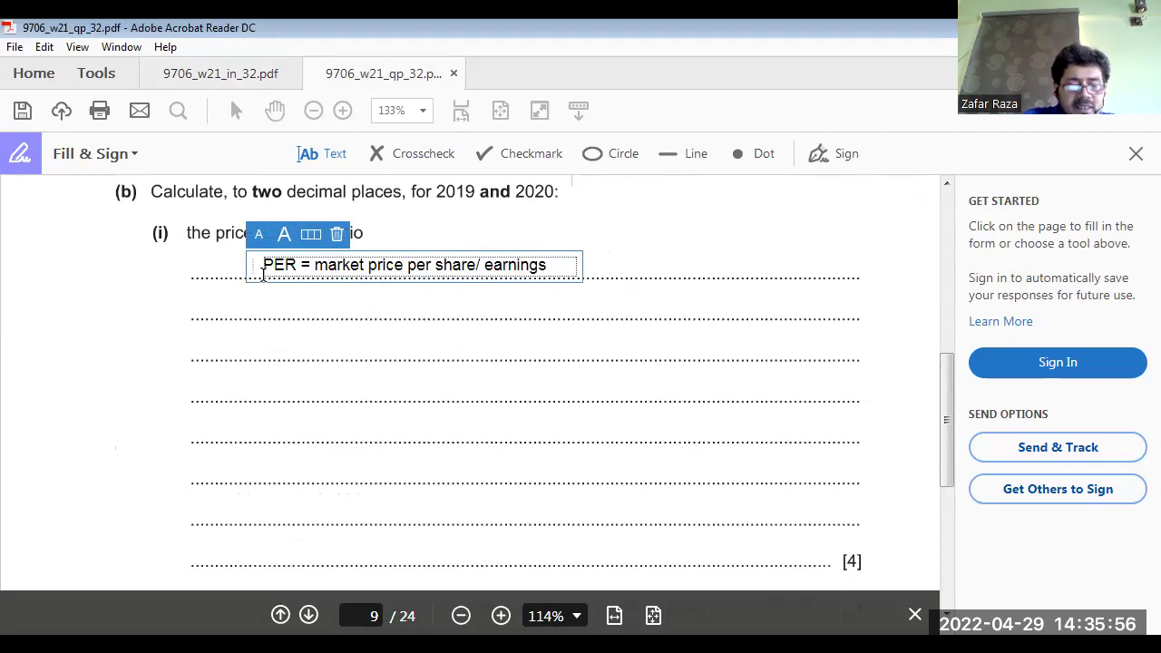
text(per share)
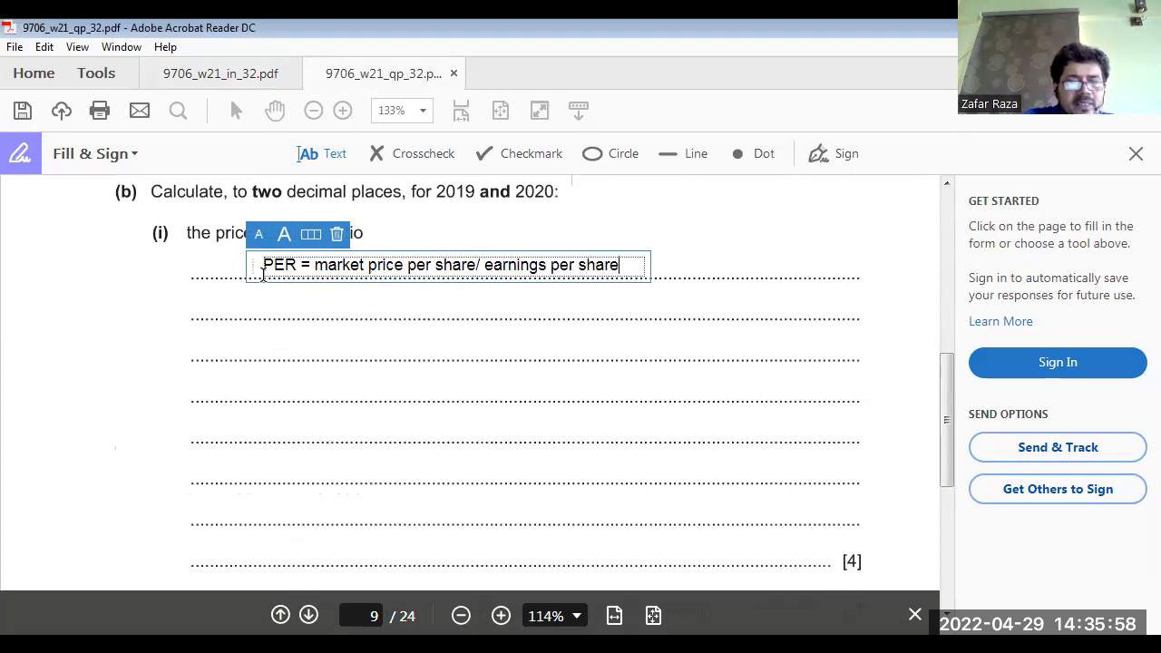
Add the 2019 working '= 1.6/ 0.14 = 11.43' below the PER formula, checking the insert's figures
click(305, 304)
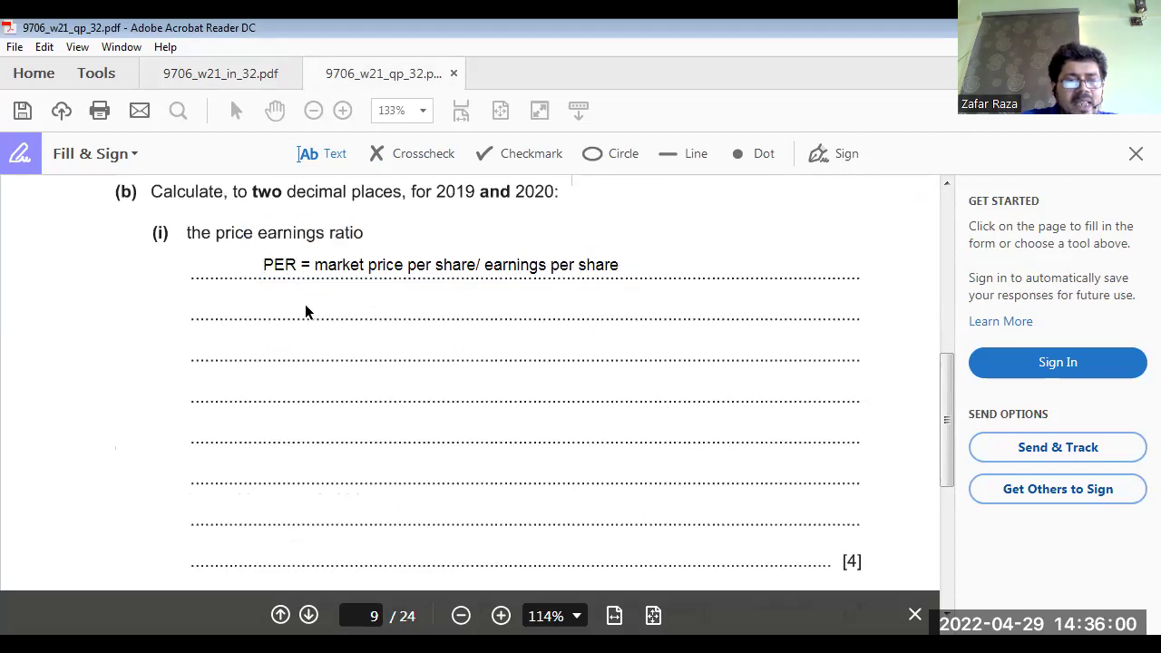
text(=)
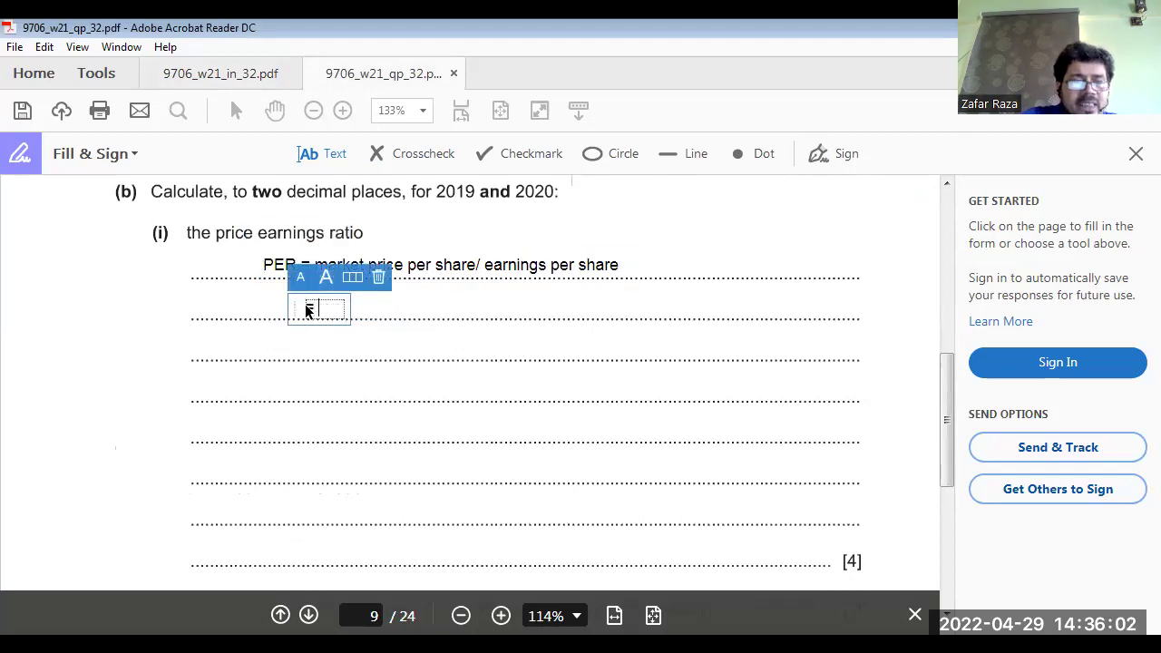
click(243, 75)
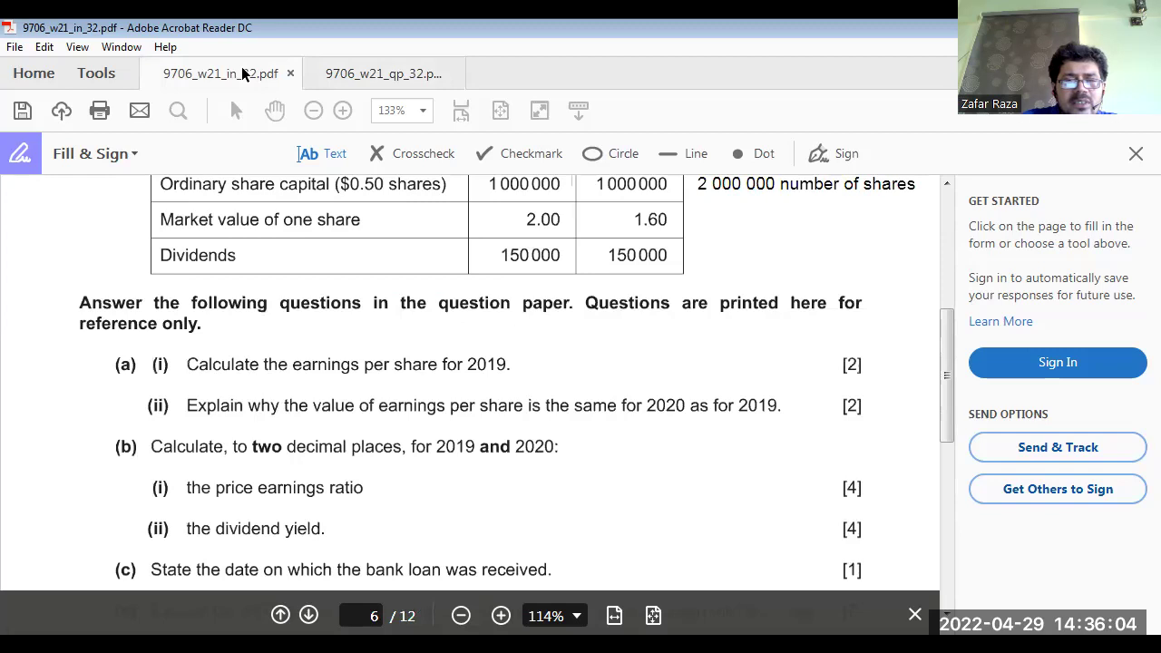
click(313, 77)
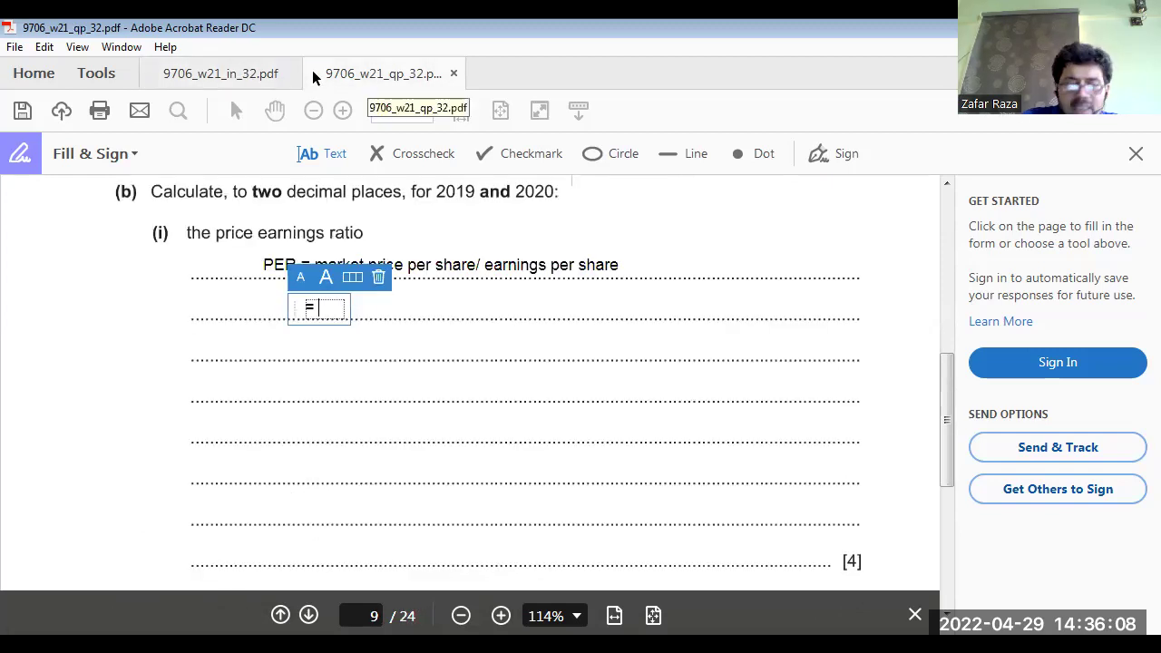
text(1.6)
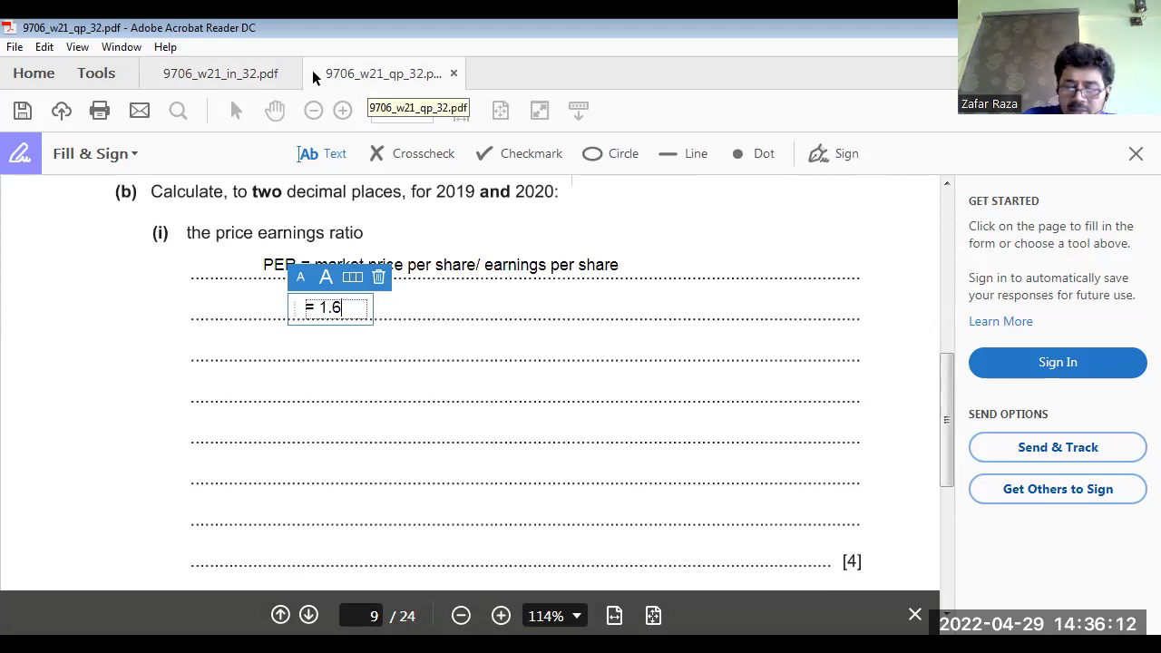
text(/ .1)
key(BackSpace)
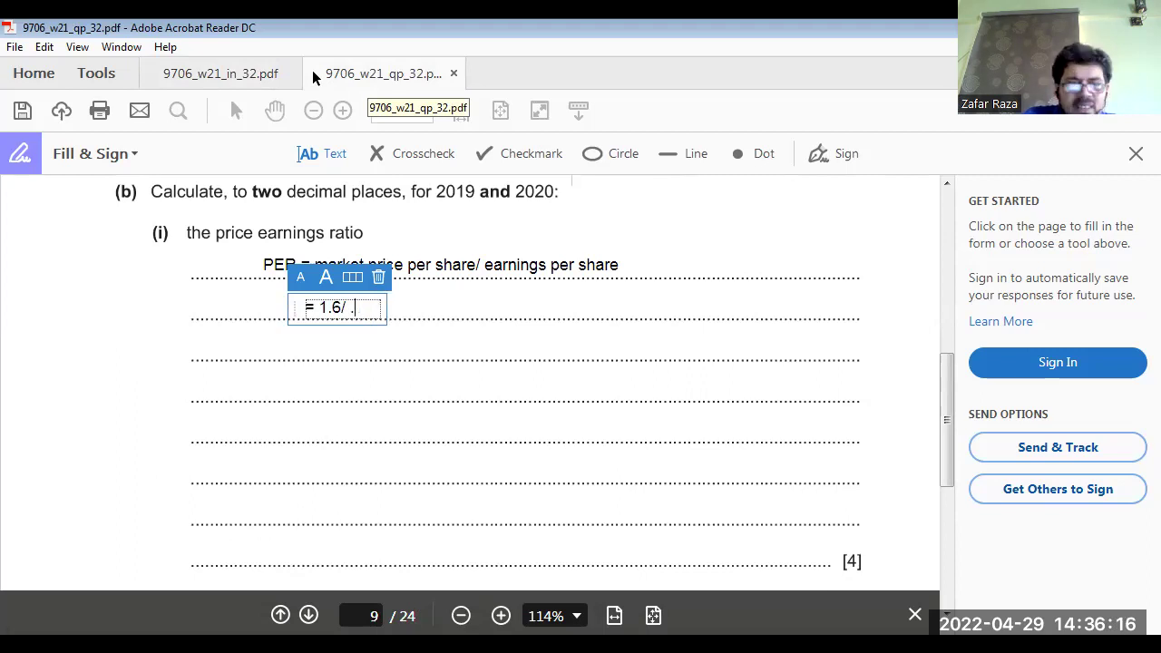
key(BackSpace)
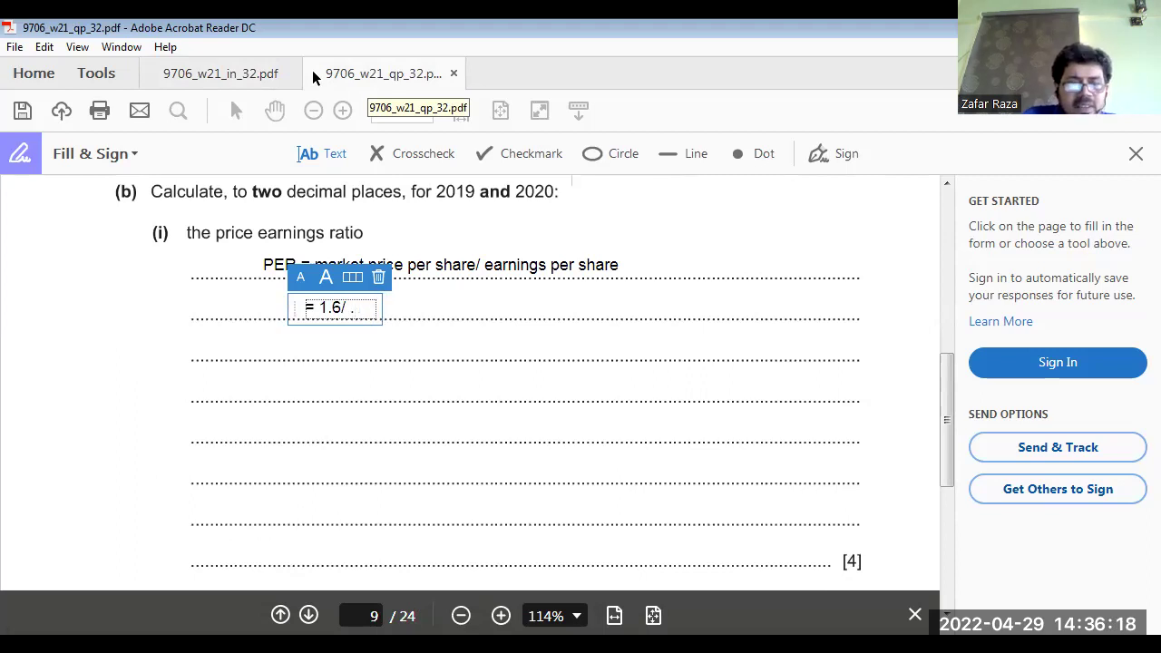
text(0.14 =)
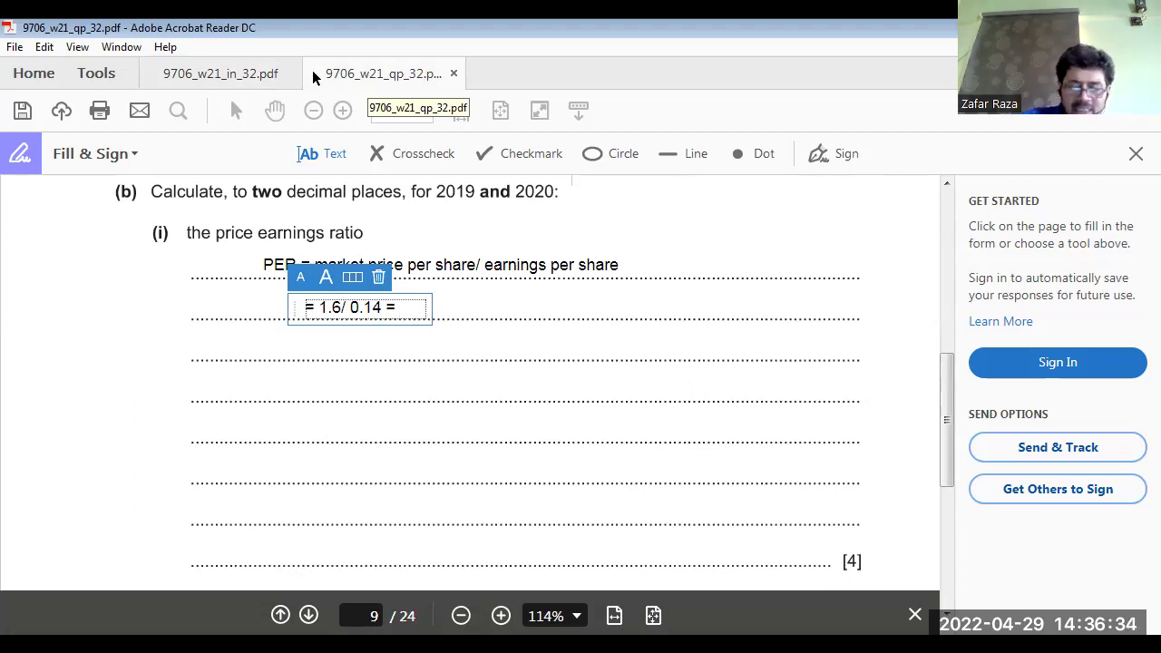
text(11.43)
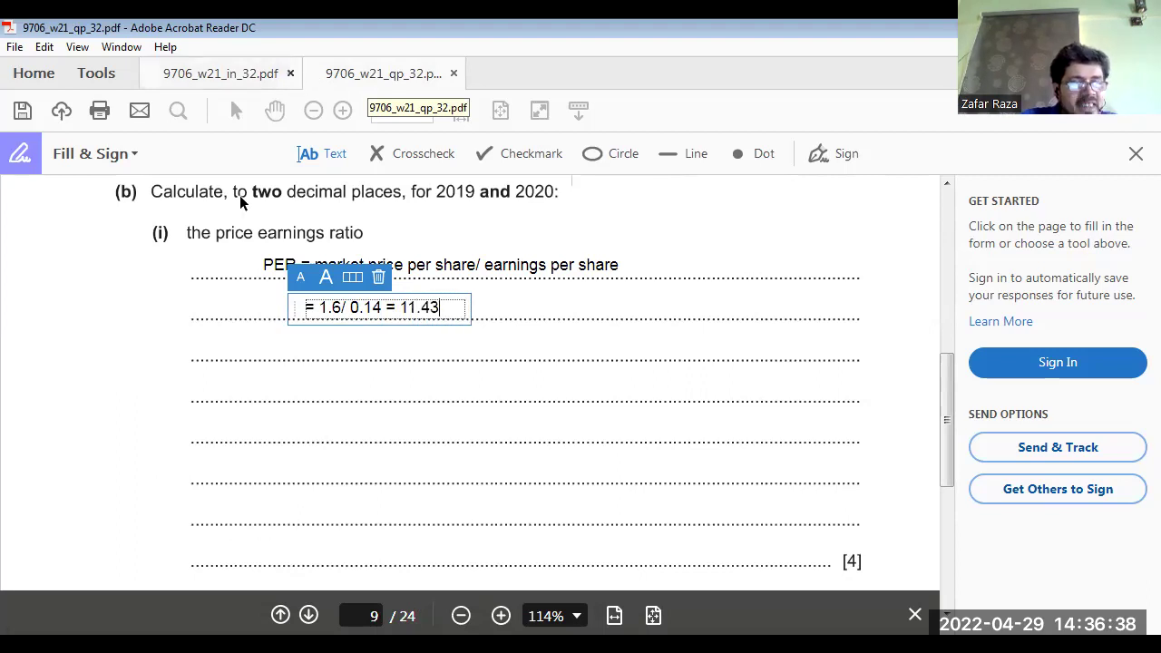
Label the PER workings with the years 2019 and 2020
click(208, 272)
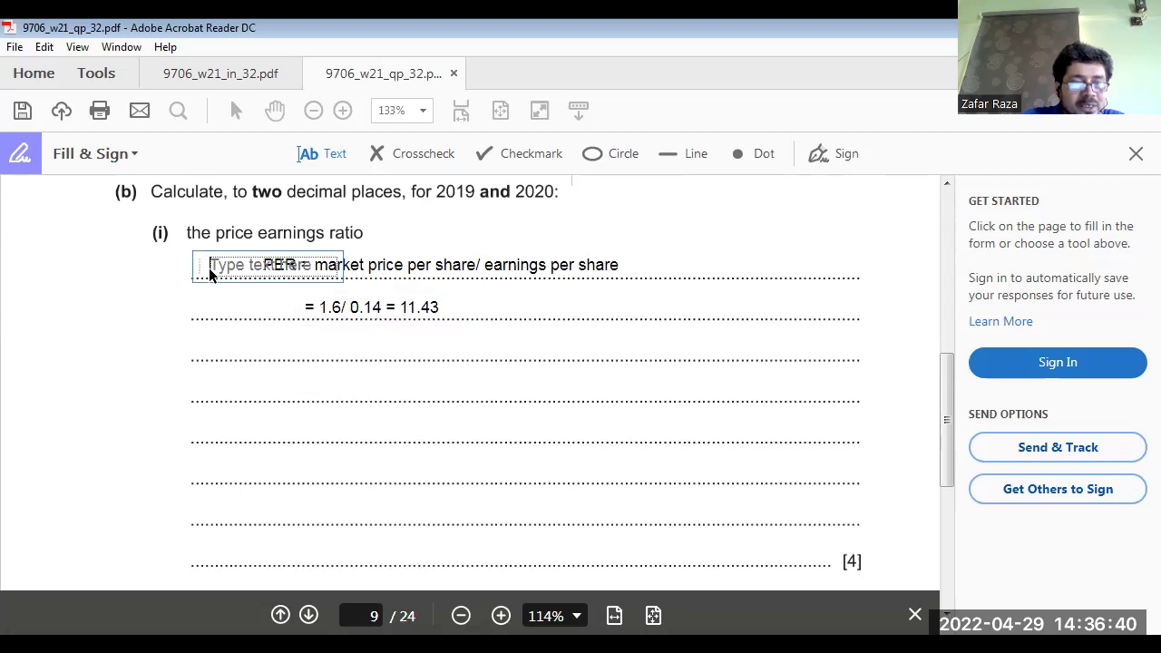
text(2019)
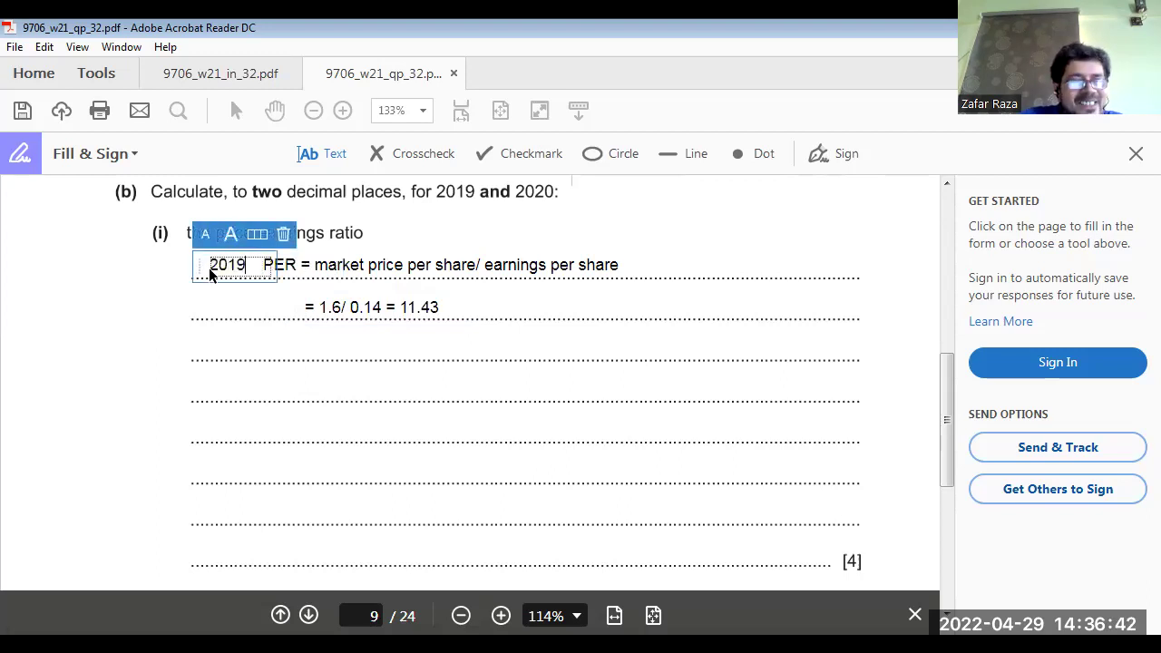
click(216, 386)
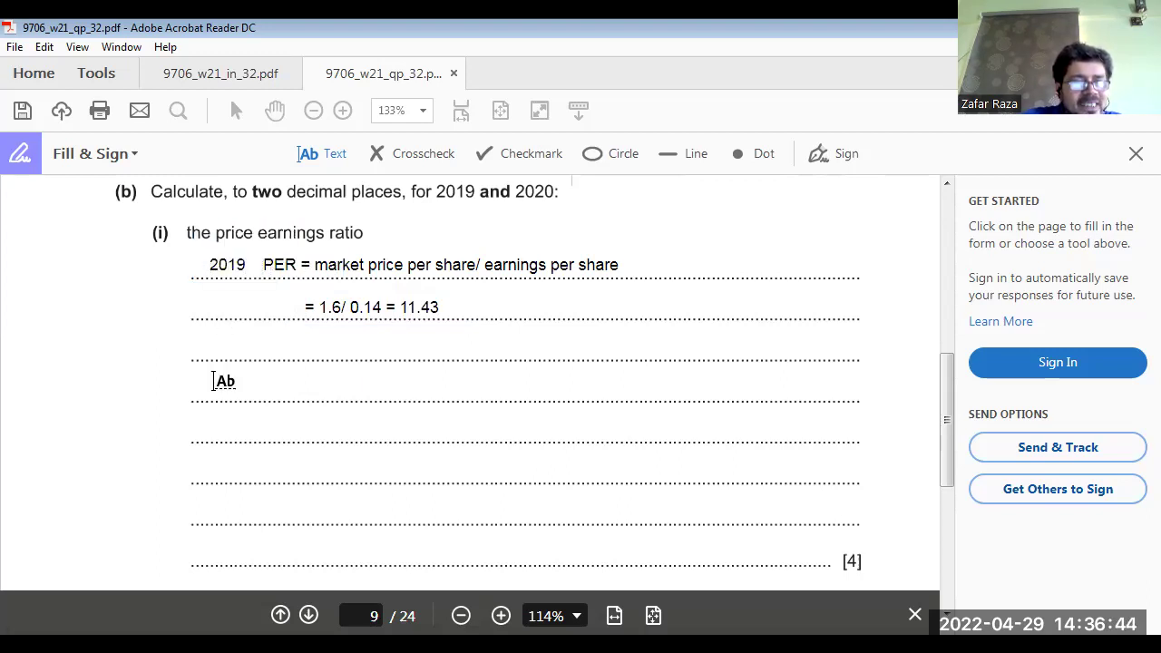
click(215, 383)
text(2020)
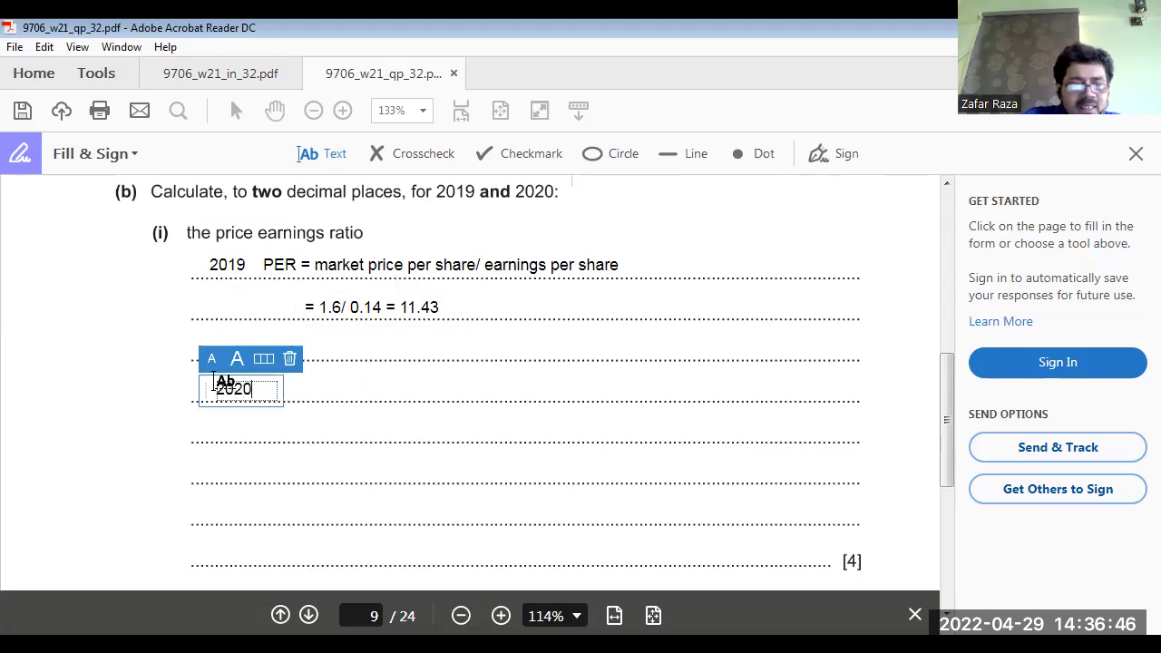
Add the 2020 working '= 2/ 0.14 = 14.29' beside its label, checking the insert's figures
click(312, 387)
text(=)
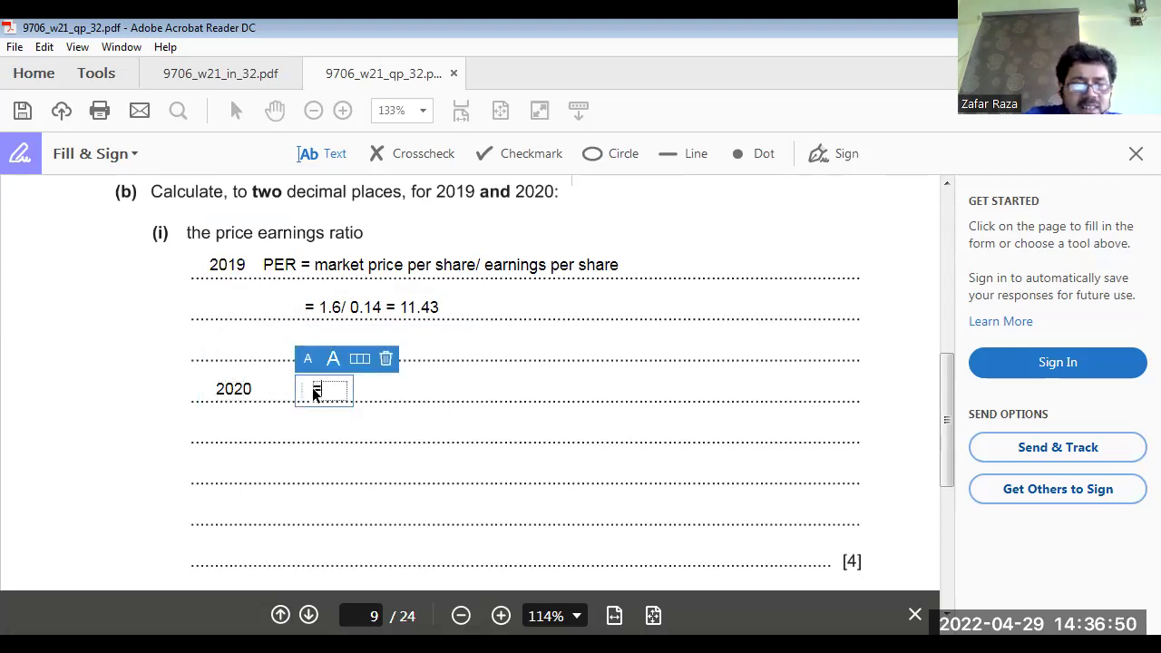
click(224, 74)
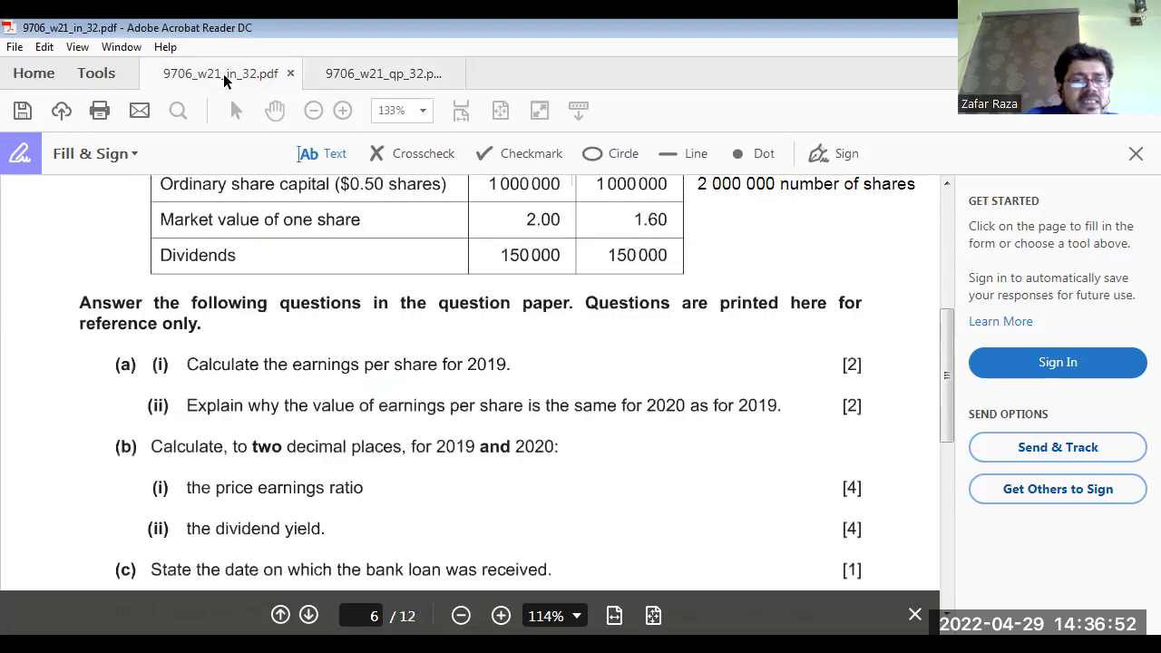
click(381, 73)
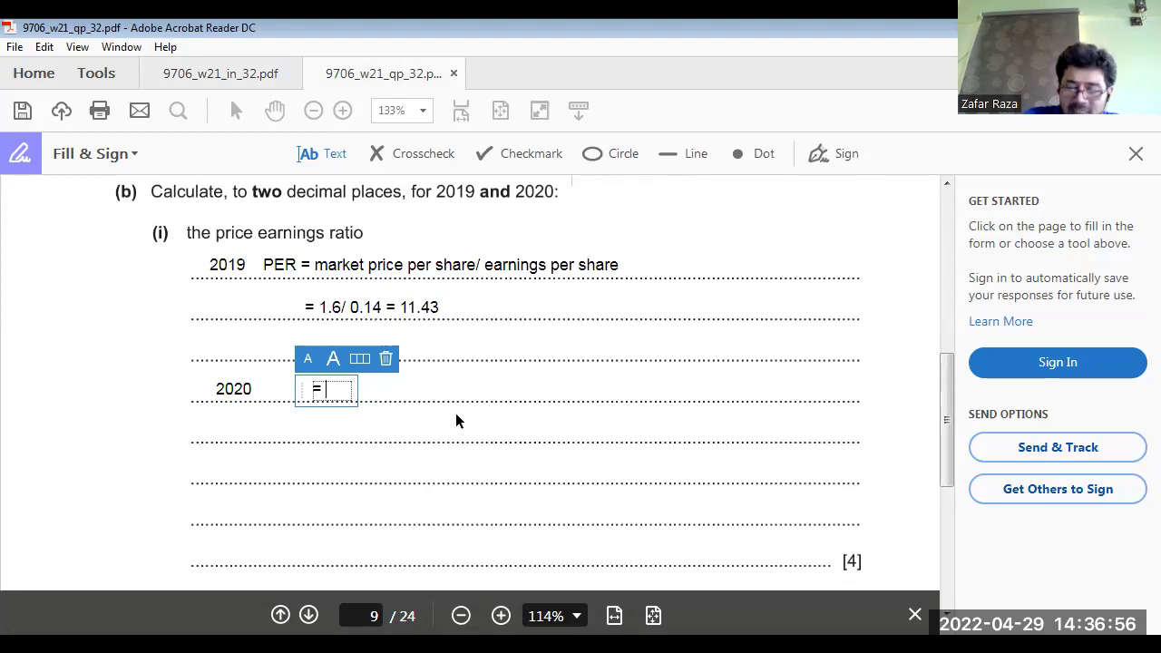
text(2/ )
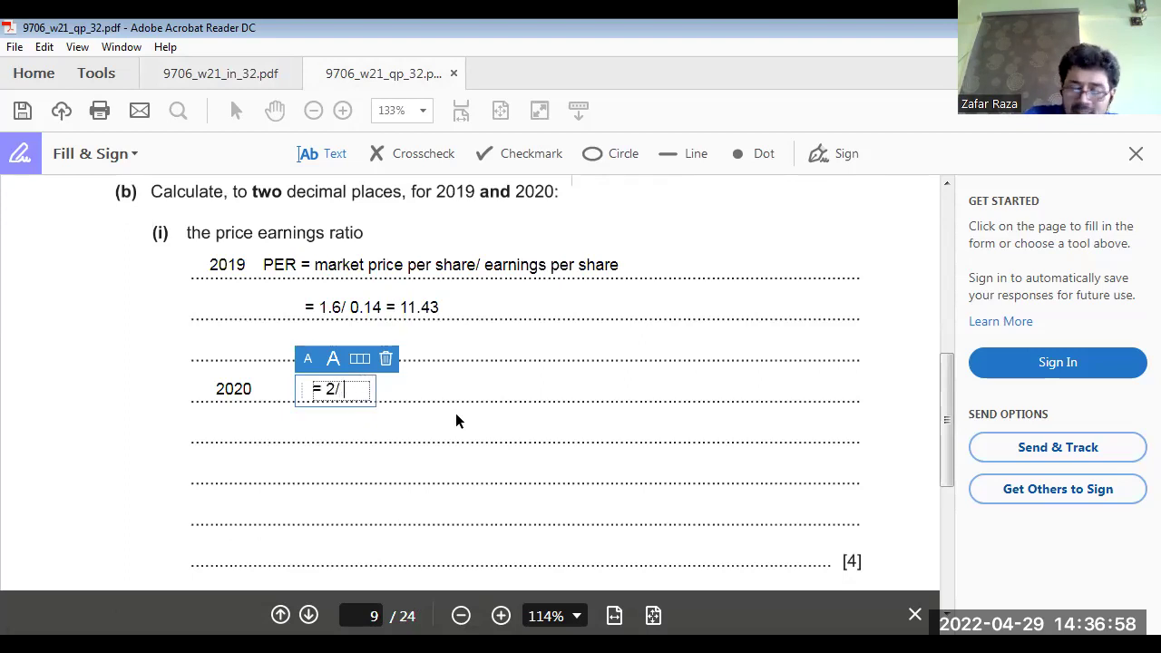
text(0.14 )
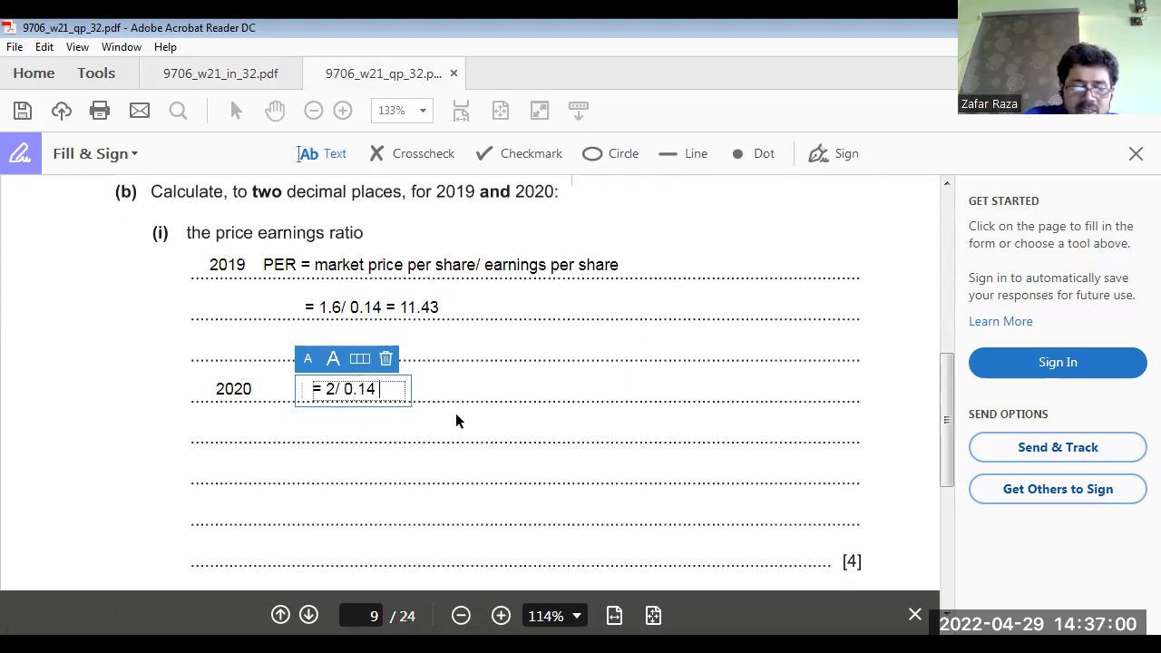
text(=)
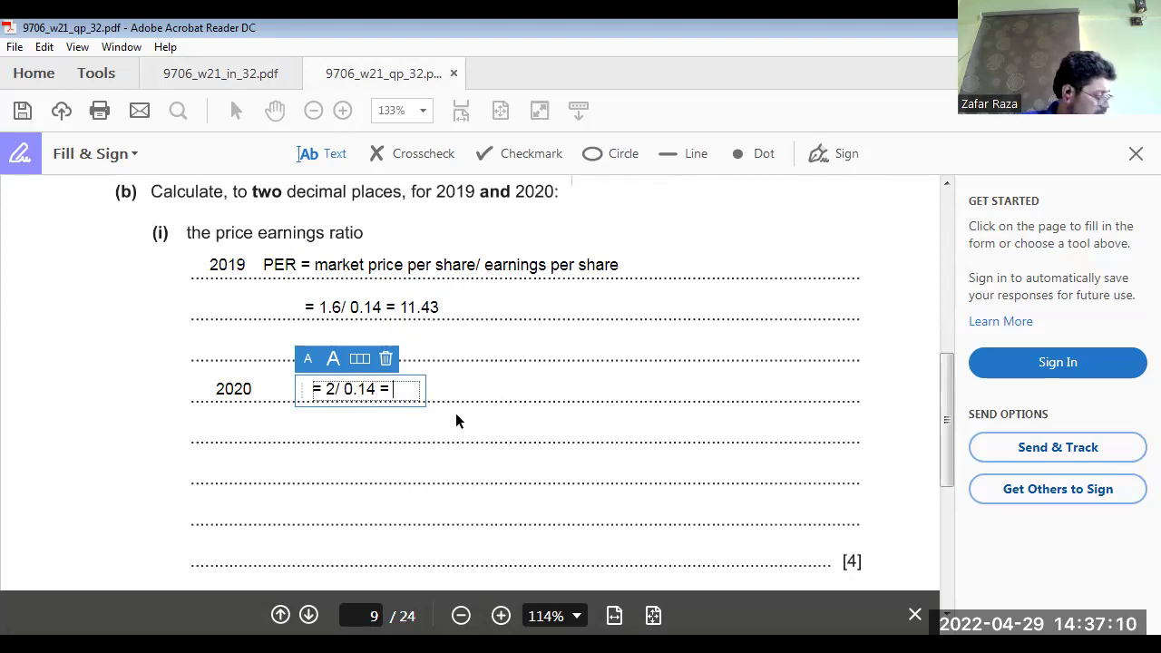
text(14.29)
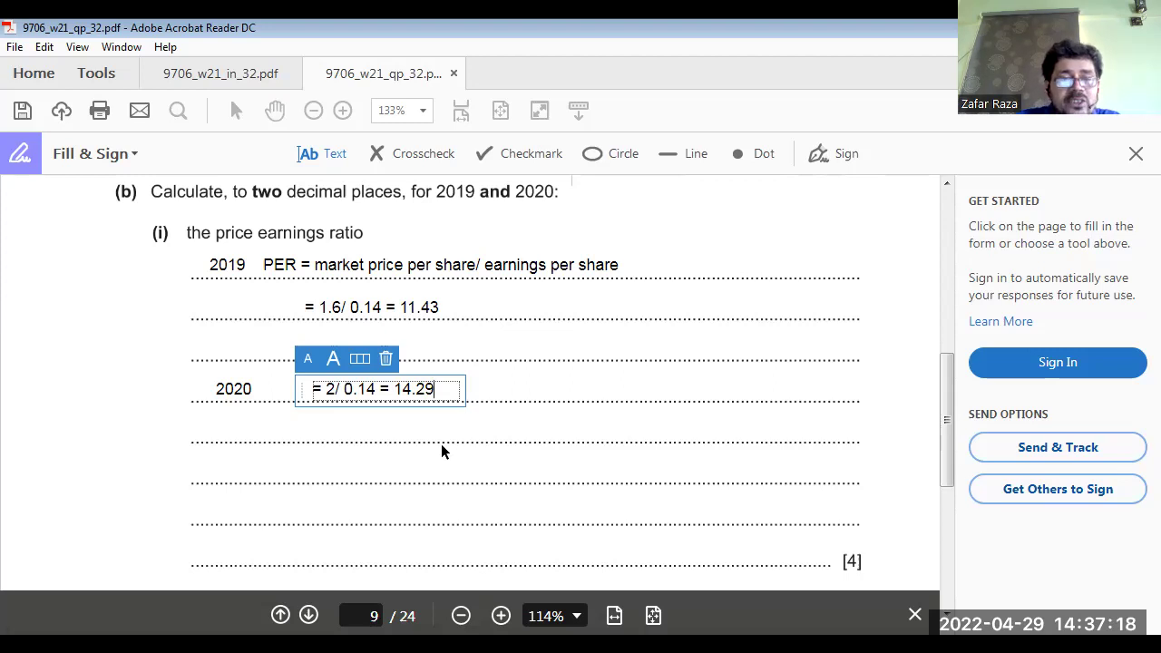
Scroll to the end of page 9 and advance to the question paper's next page
scroll(483, 449, down, 4)
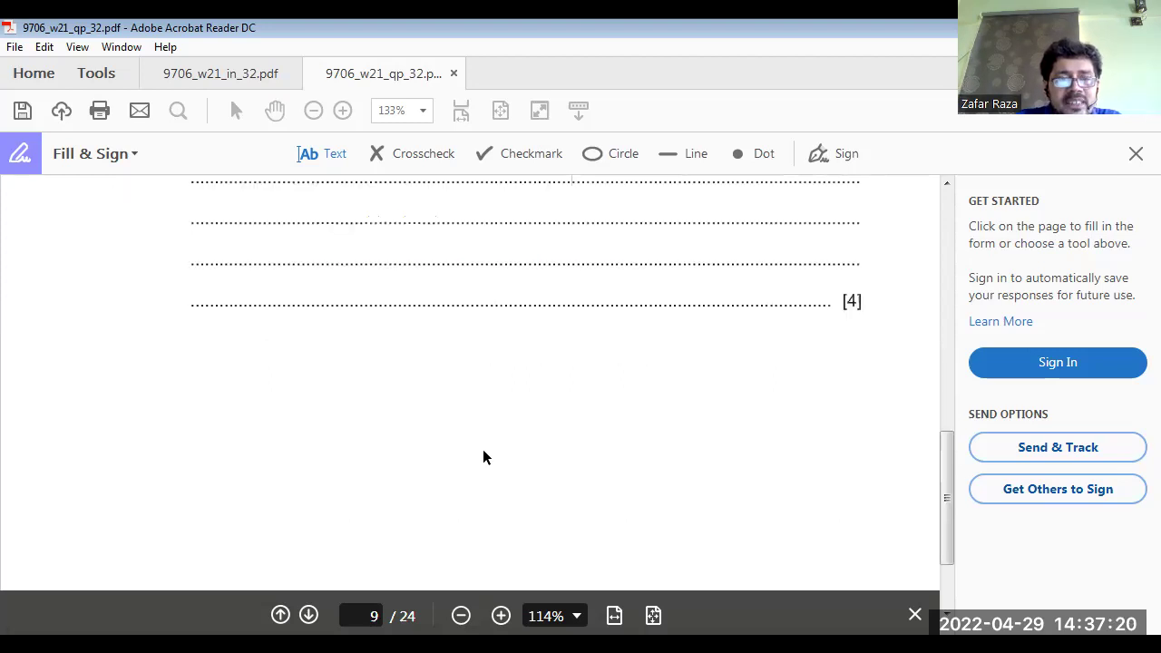
scroll(483, 450, up, 5)
scroll(483, 452, down, 2)
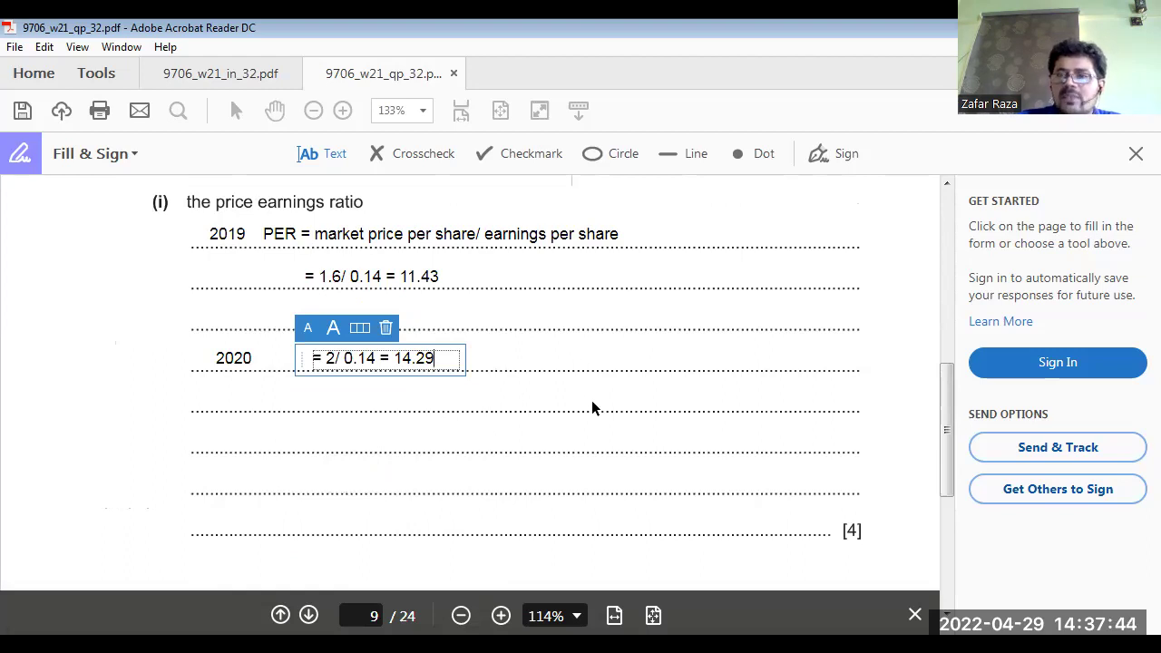
scroll(611, 383, down, 8)
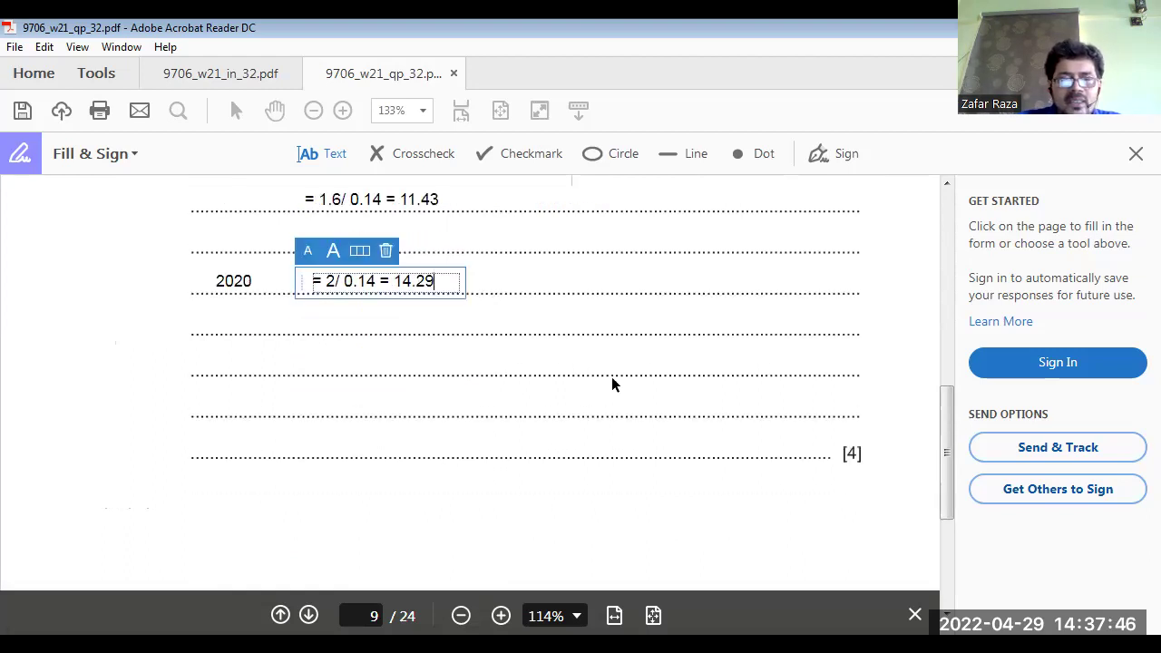
click(309, 616)
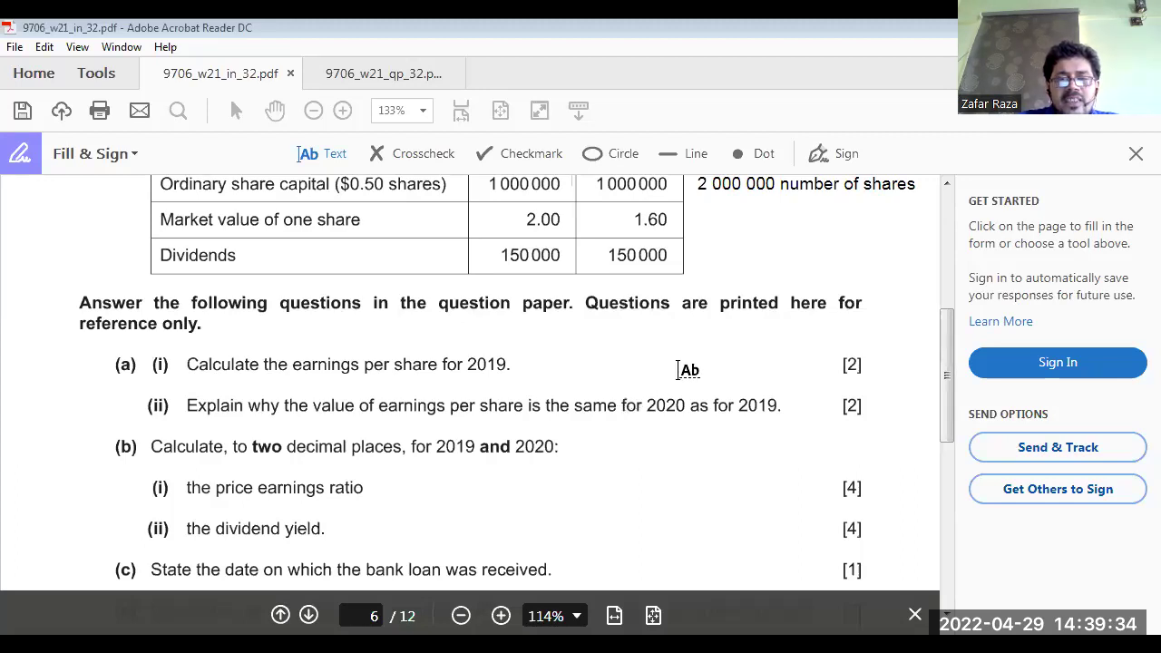
Remove the stray empty text box beside part (a)(i) on the insert's page 6
scroll(679, 369, up, 2)
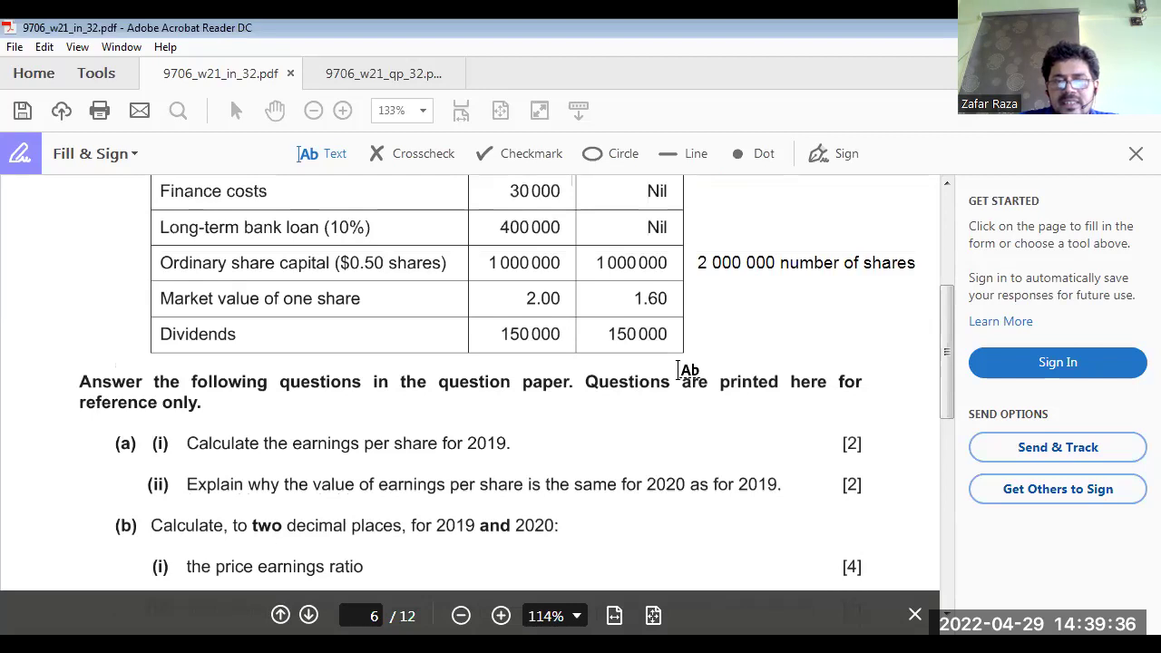
scroll(678, 369, up, 9)
scroll(681, 370, down, 6)
click(682, 369)
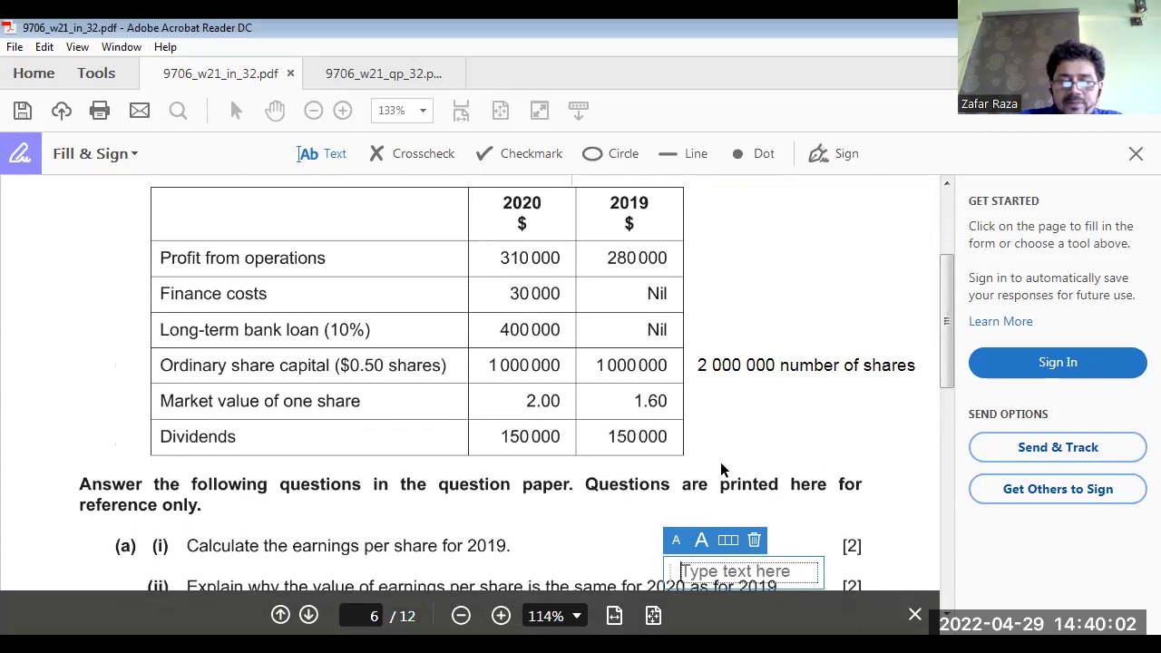
click(755, 541)
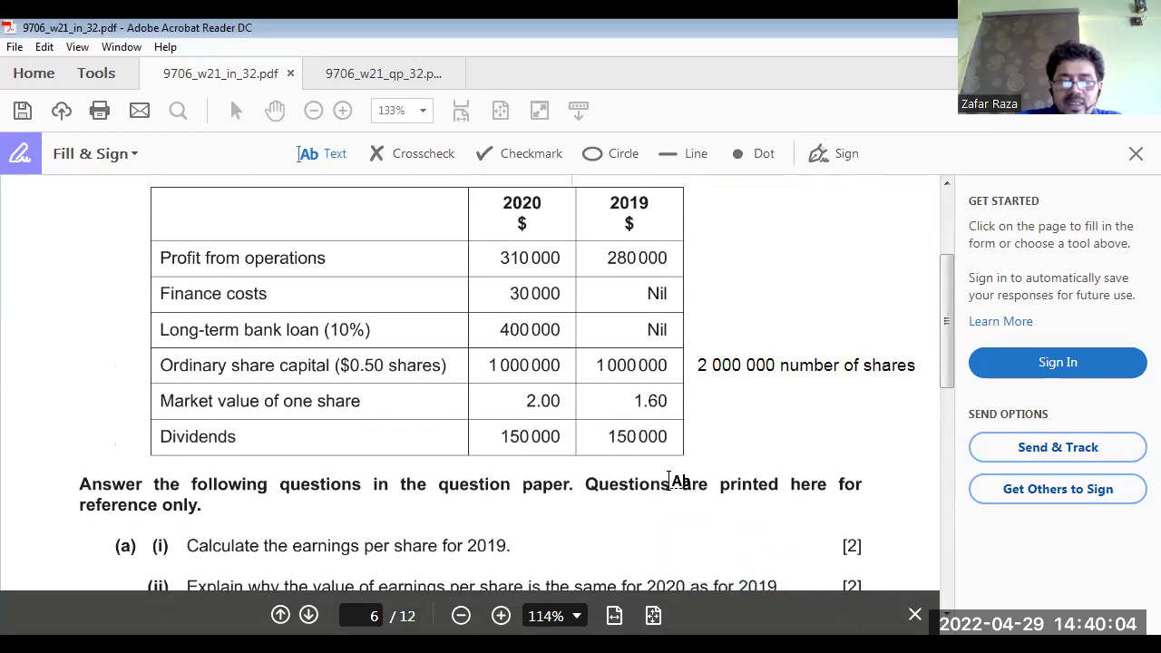
Under (ii) on page 10, type 'Dividend Yeild = Annual Dividend per share / Market price per share x 100'
key(ctrl+Tab)
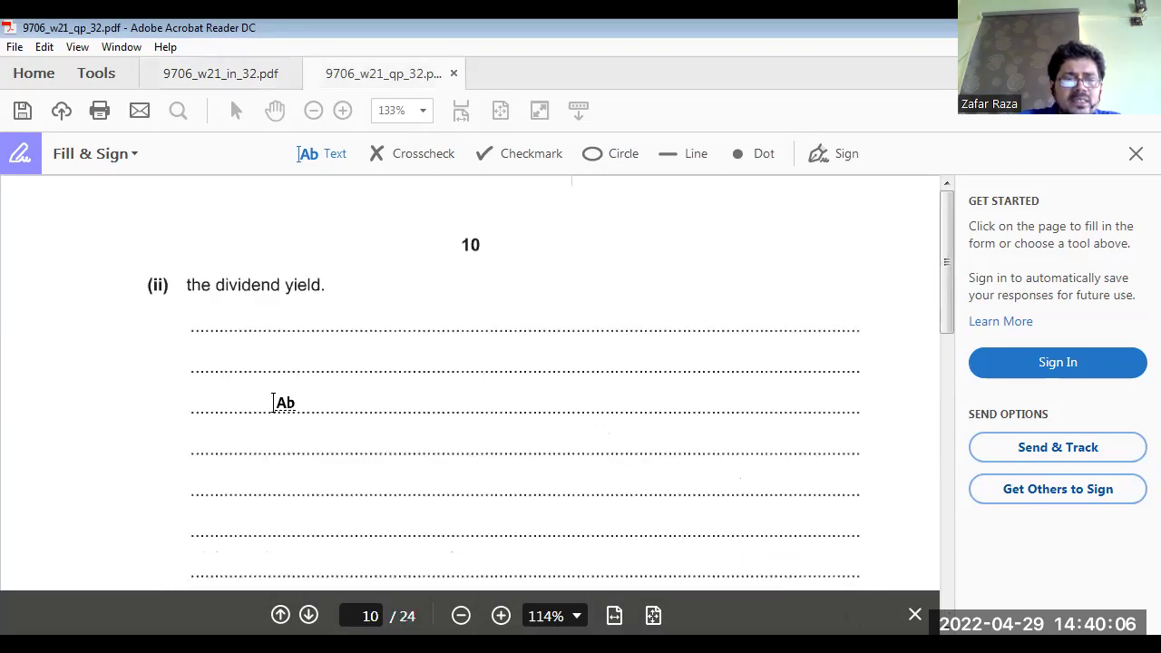
click(228, 318)
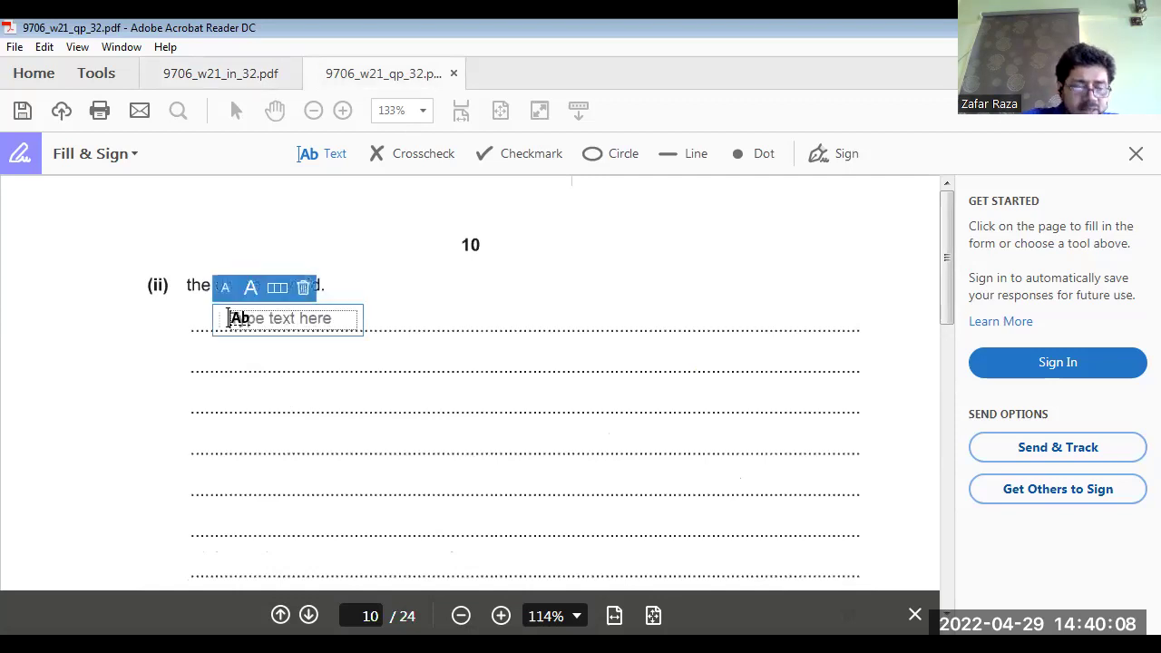
text(Divi)
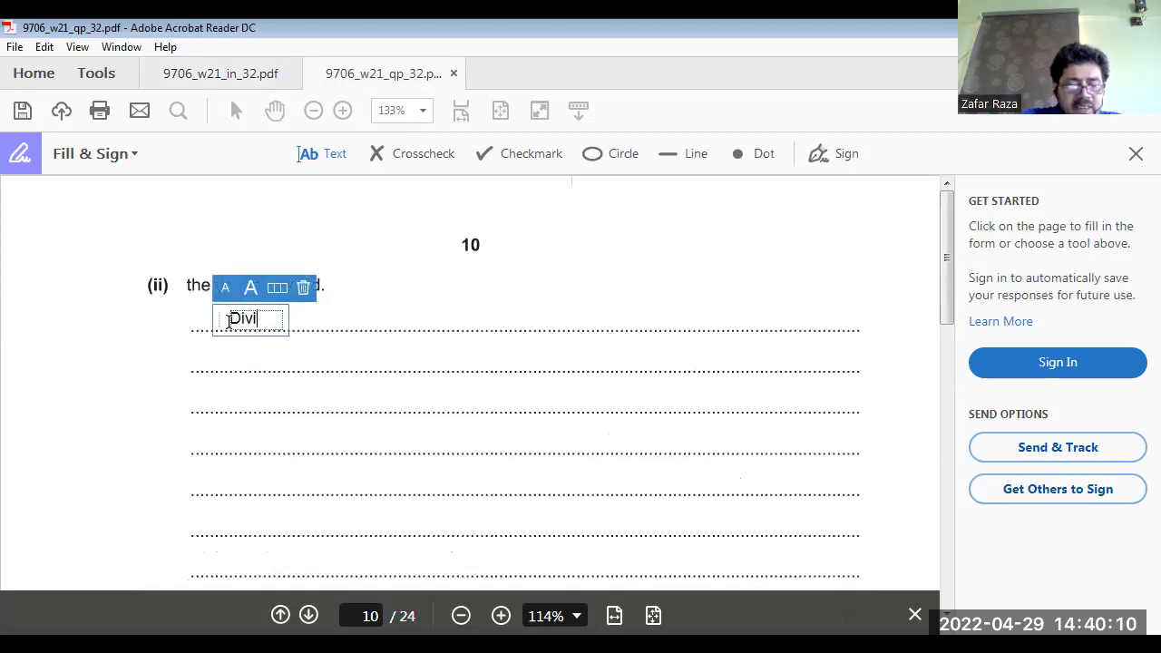
text(dend Ye)
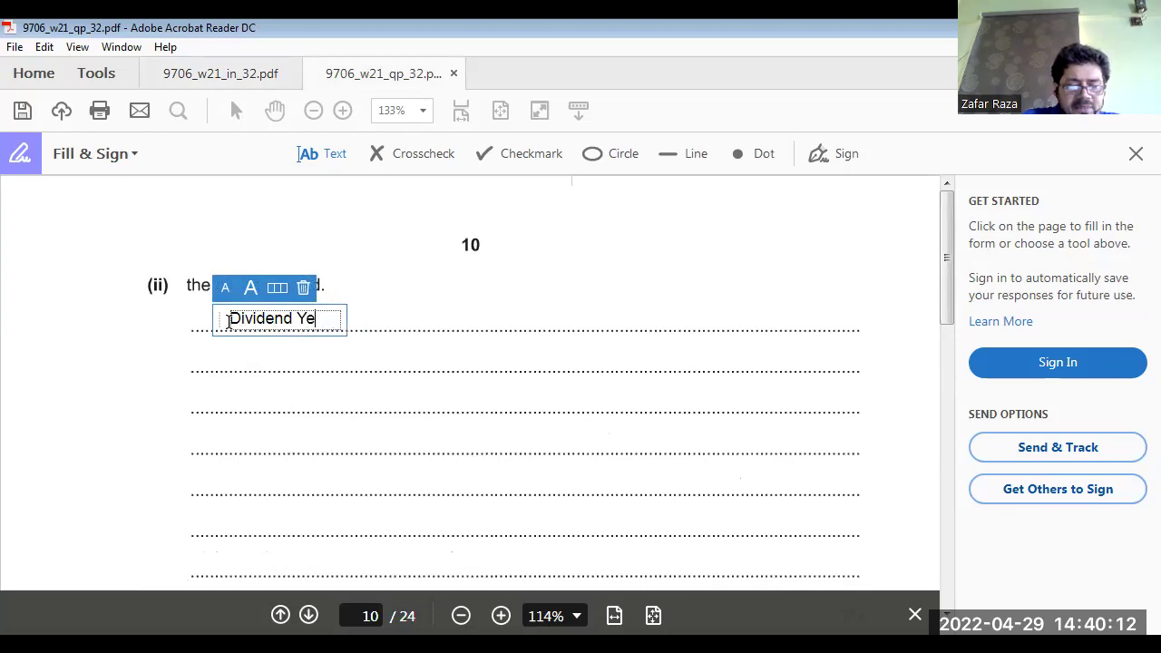
text(ild = )
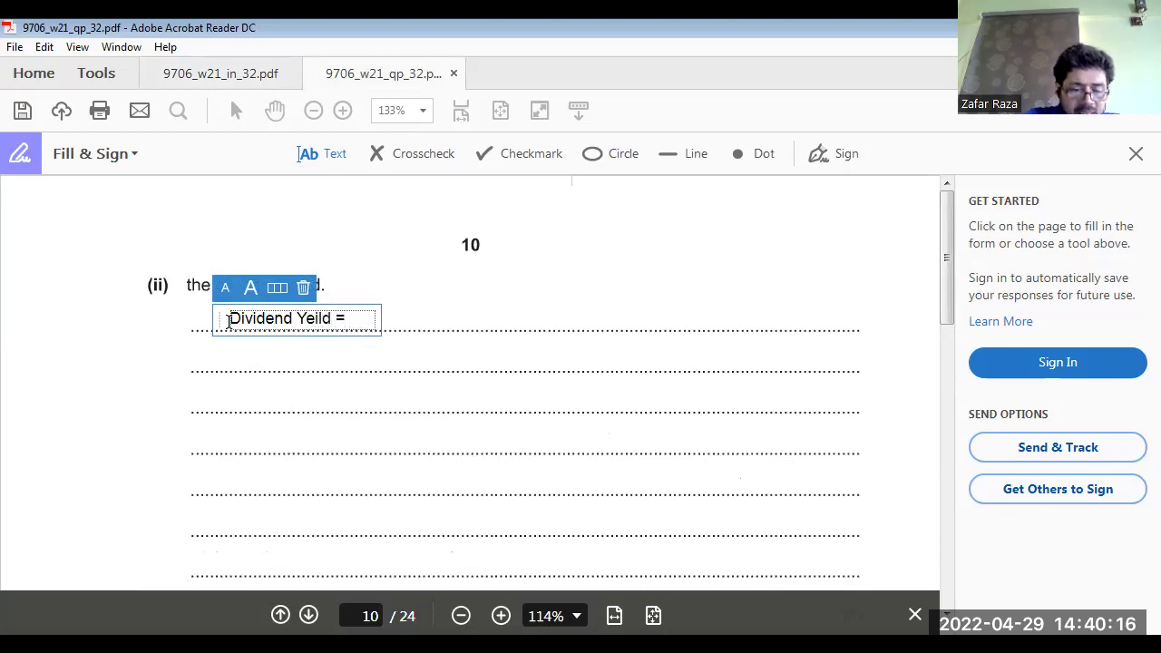
text(Annua)
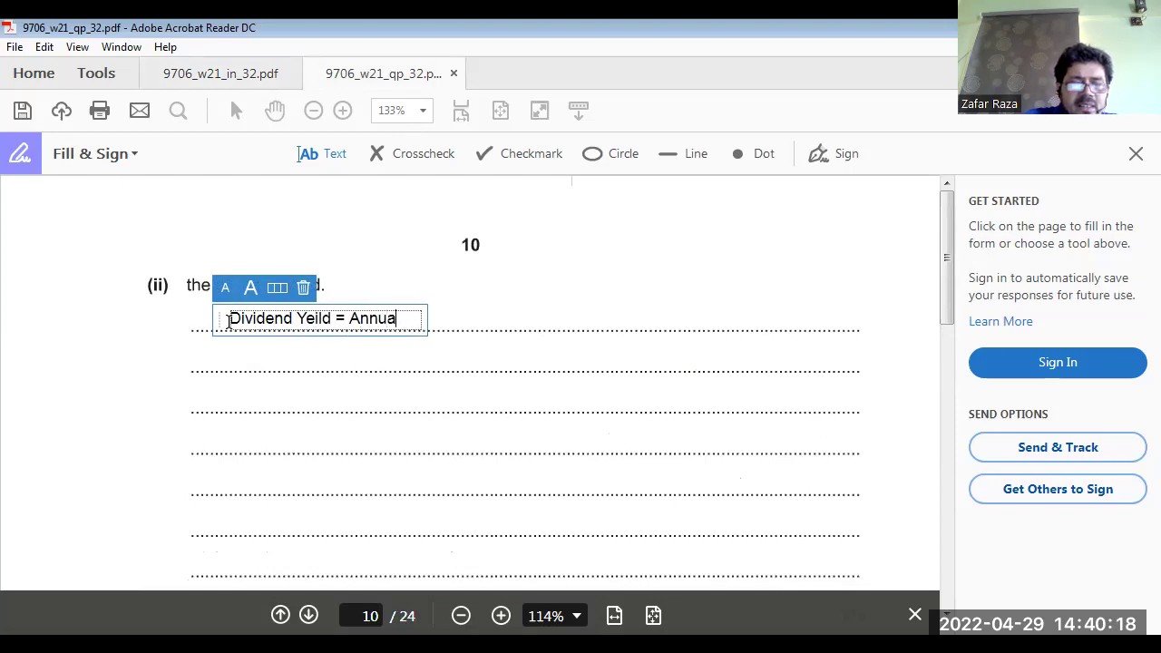
text(l Divid)
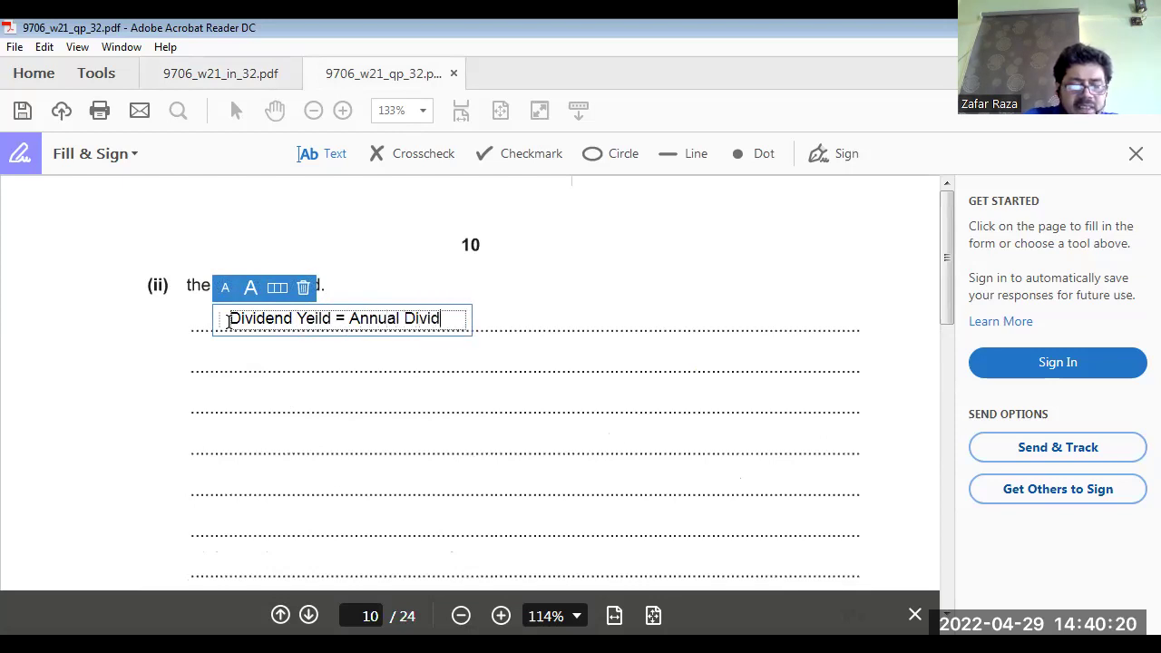
text(end )
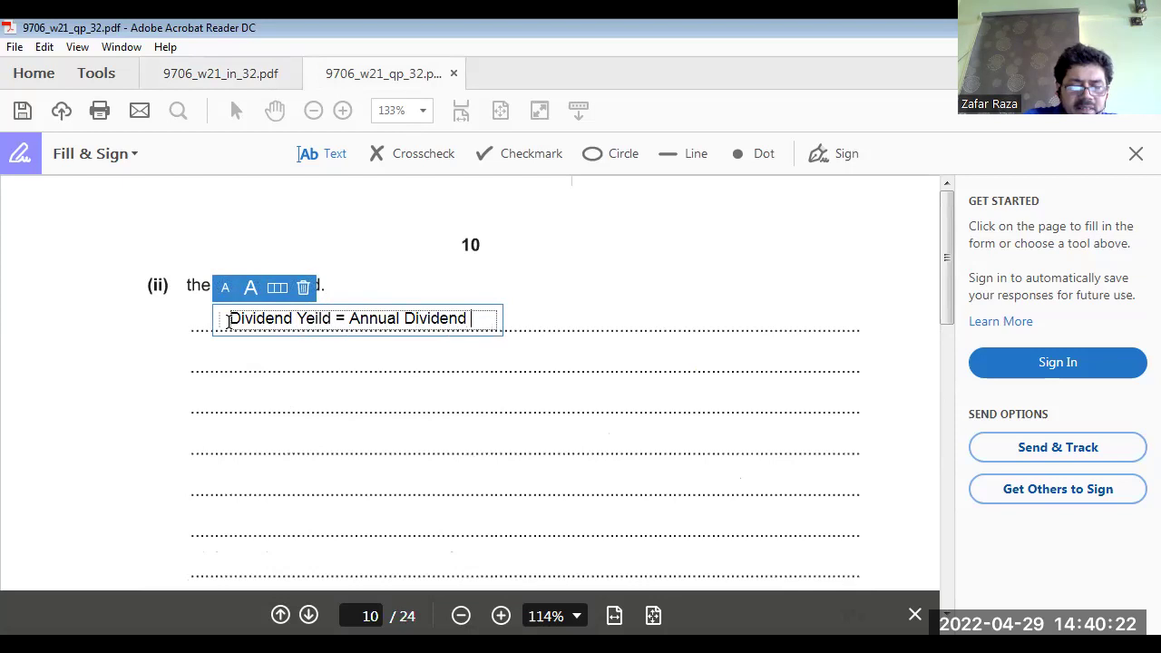
text(per share / )
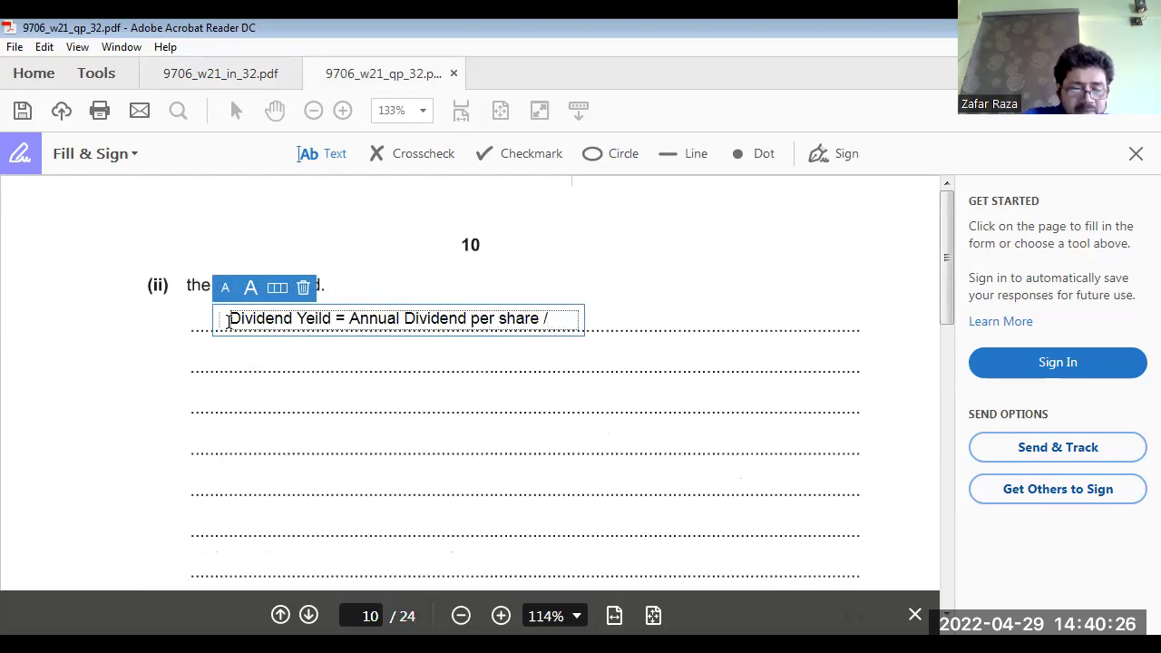
text(Market )
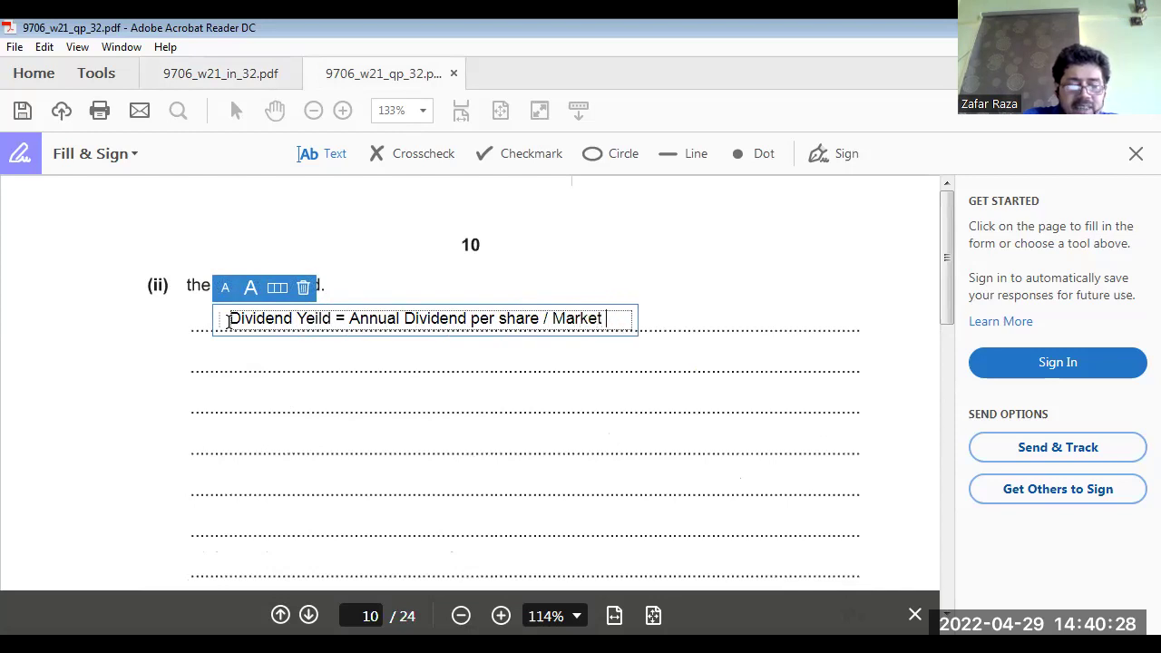
text(price per)
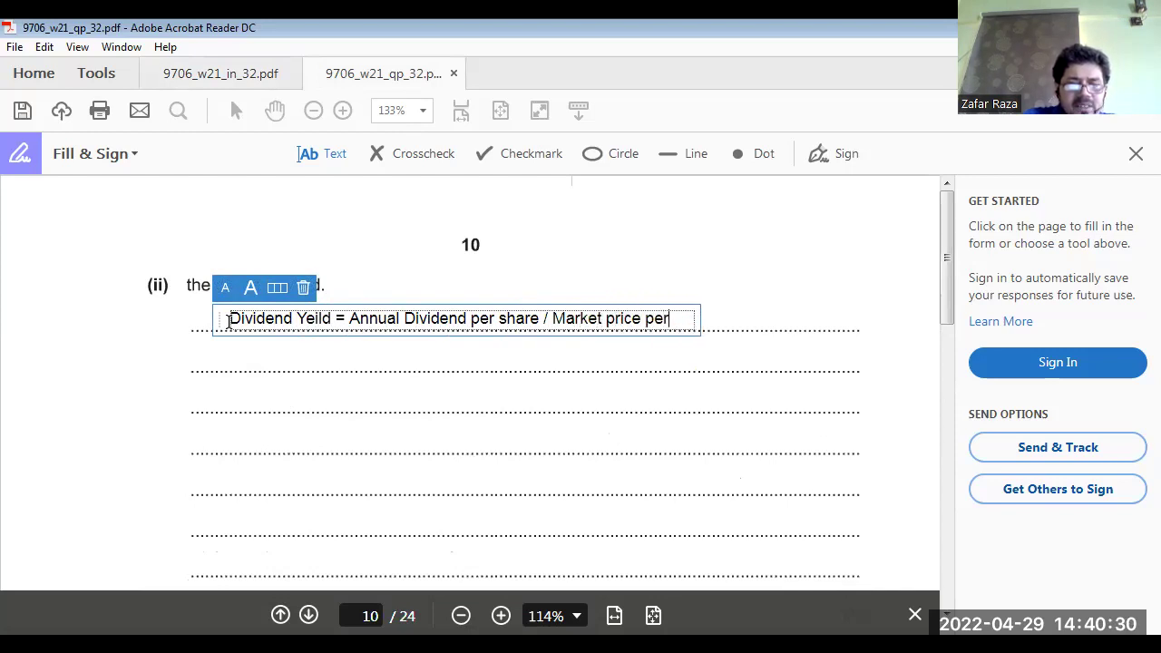
text( share )
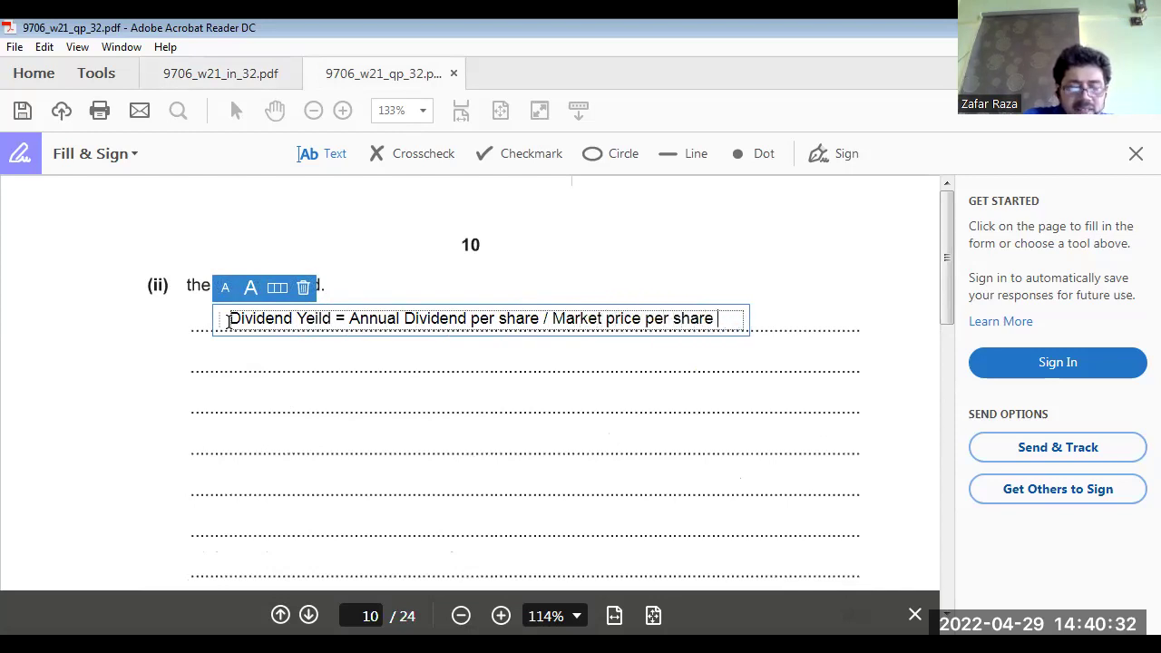
text(x 10)
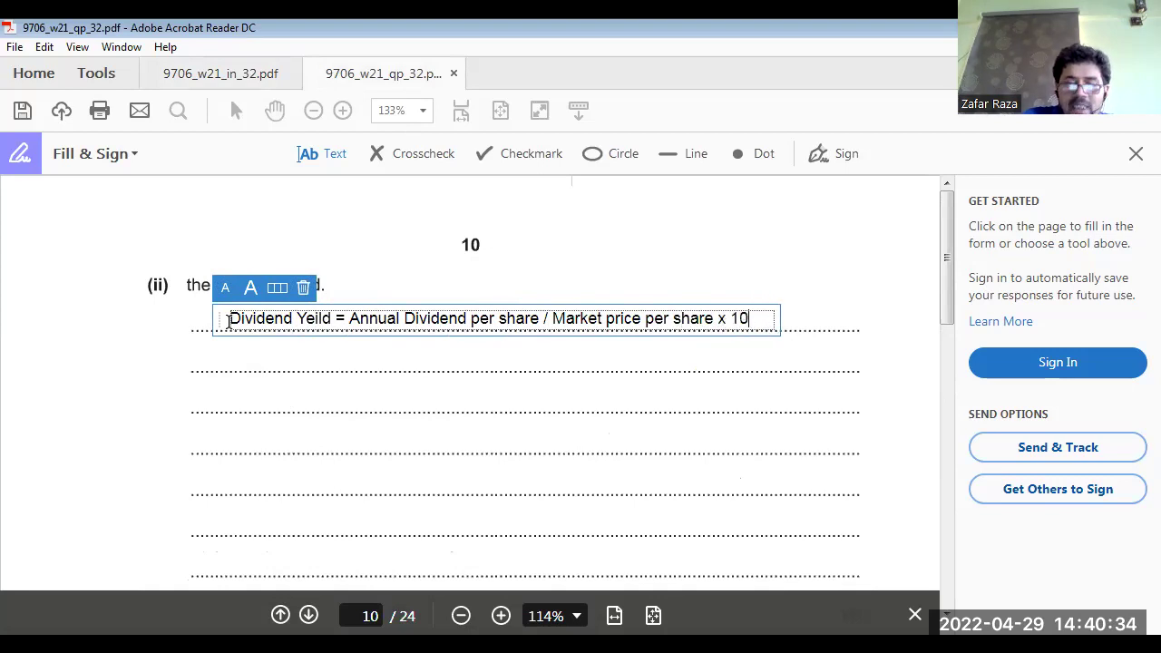
text(0)
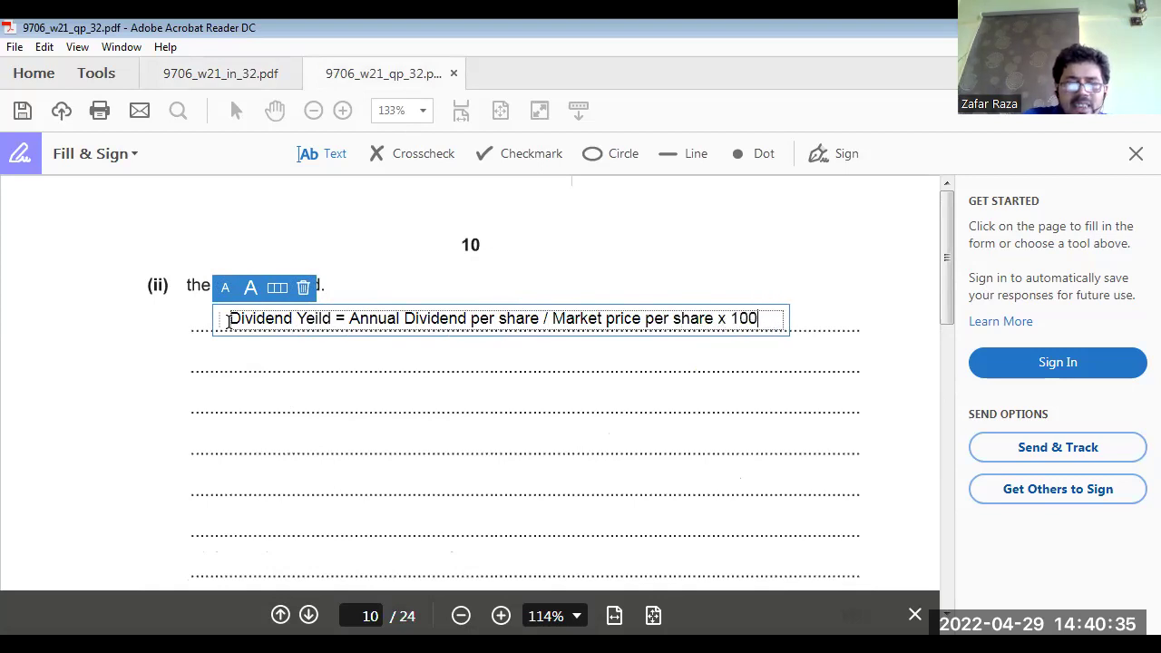
Add the line '2019 = 0.075/ 1.6 x 100 = 4.69%', checking the figures against the insert's table
click(214, 370)
text(2019 =)
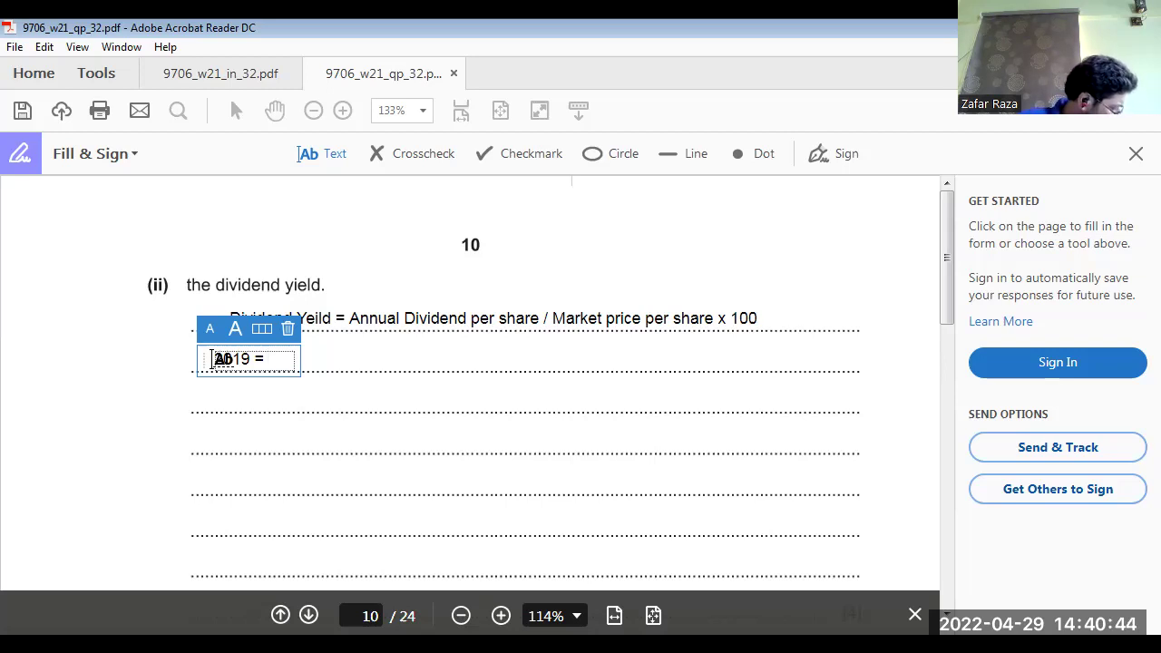
text( 0.075)
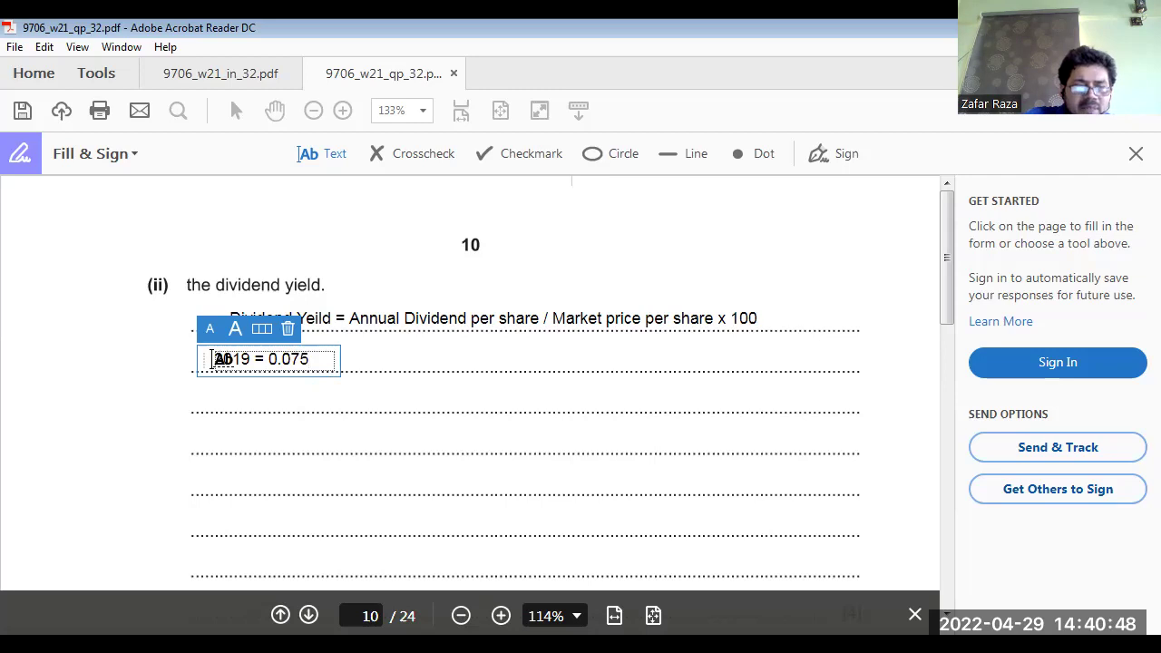
text(/)
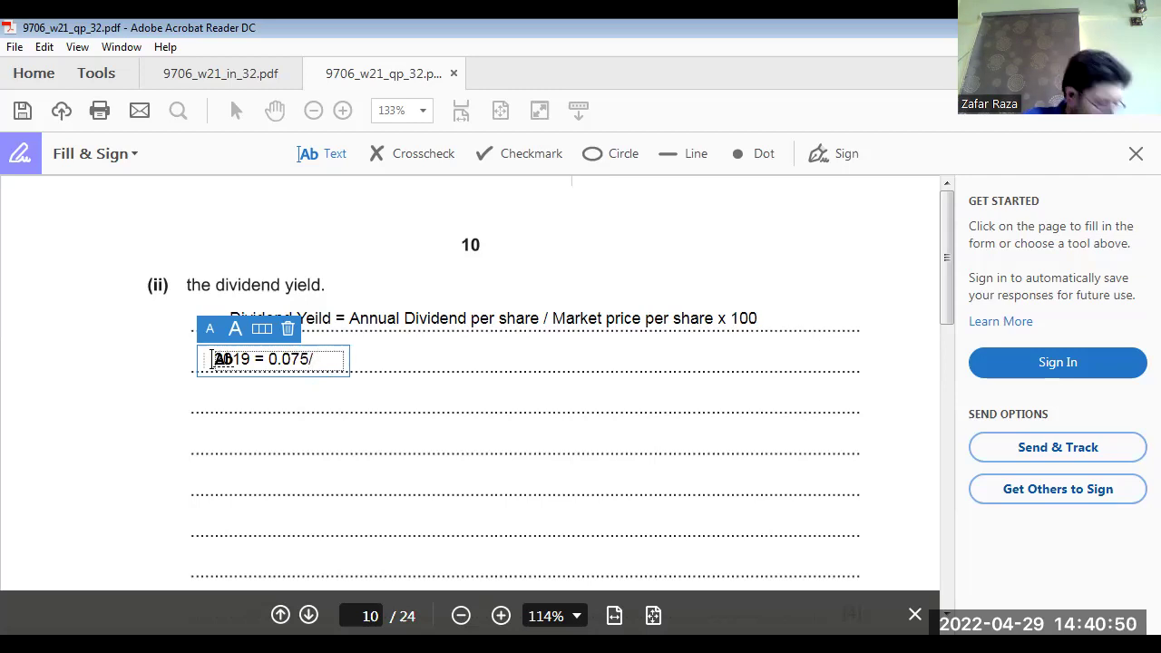
click(226, 76)
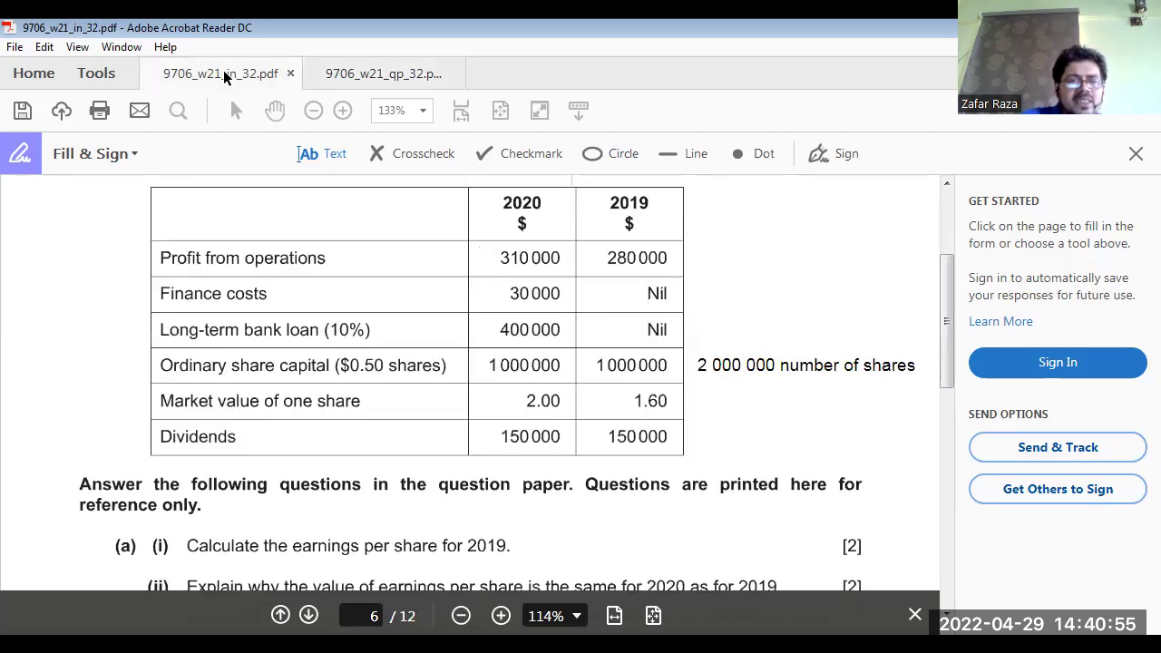
click(314, 72)
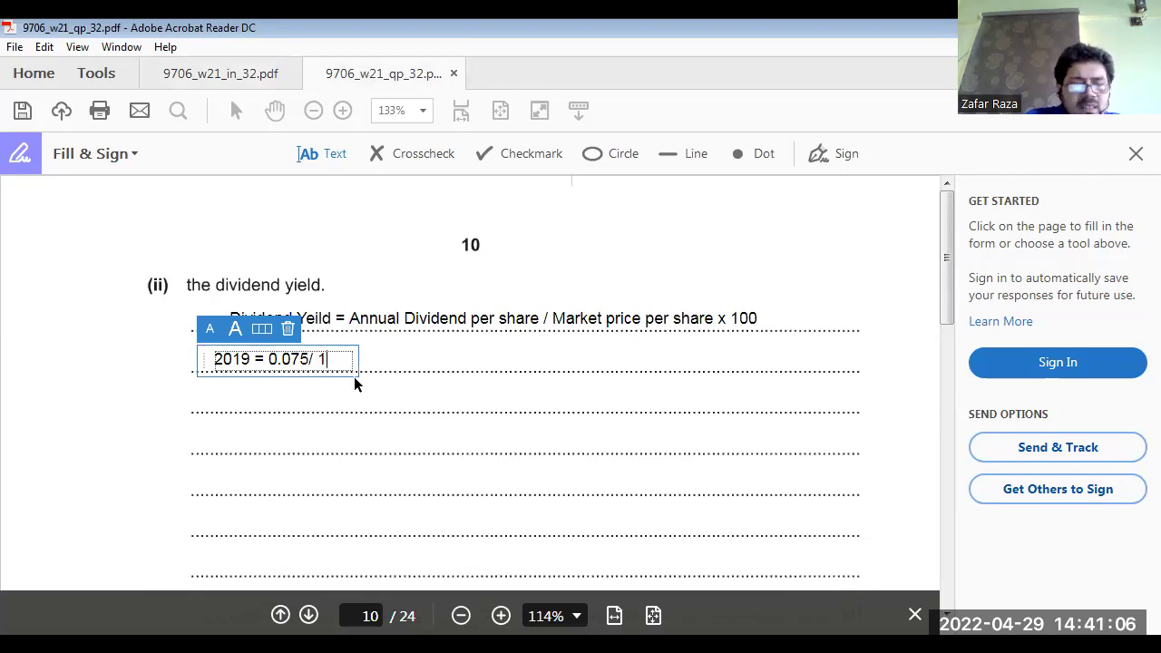
text(1.6 )
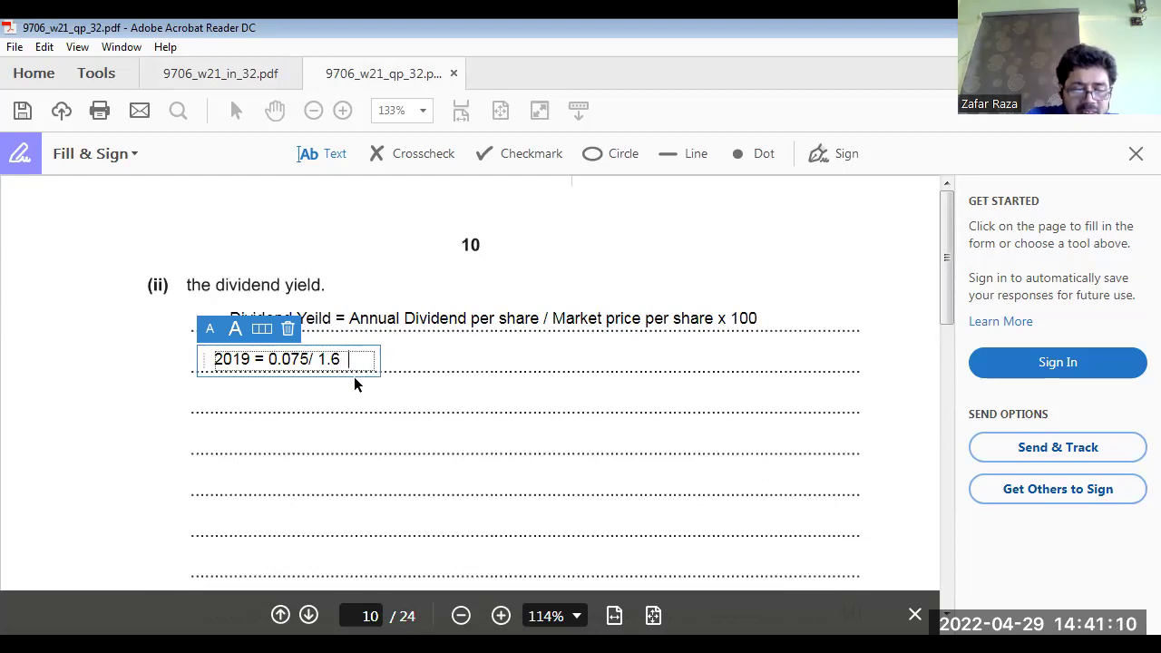
text(x 100 )
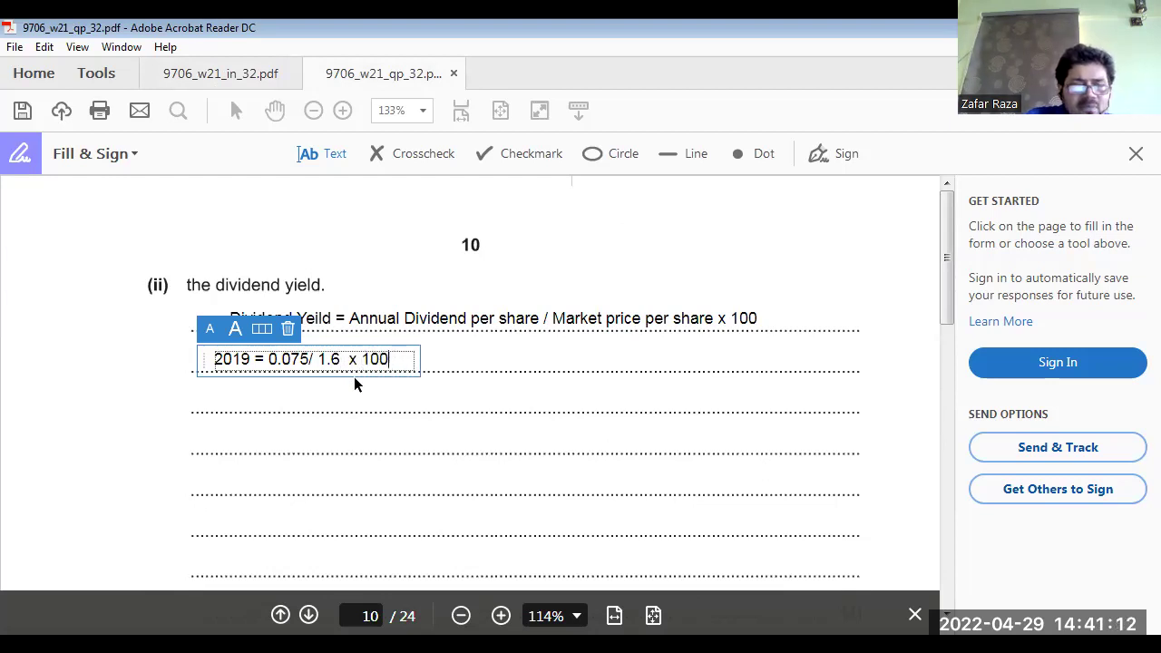
text(=)
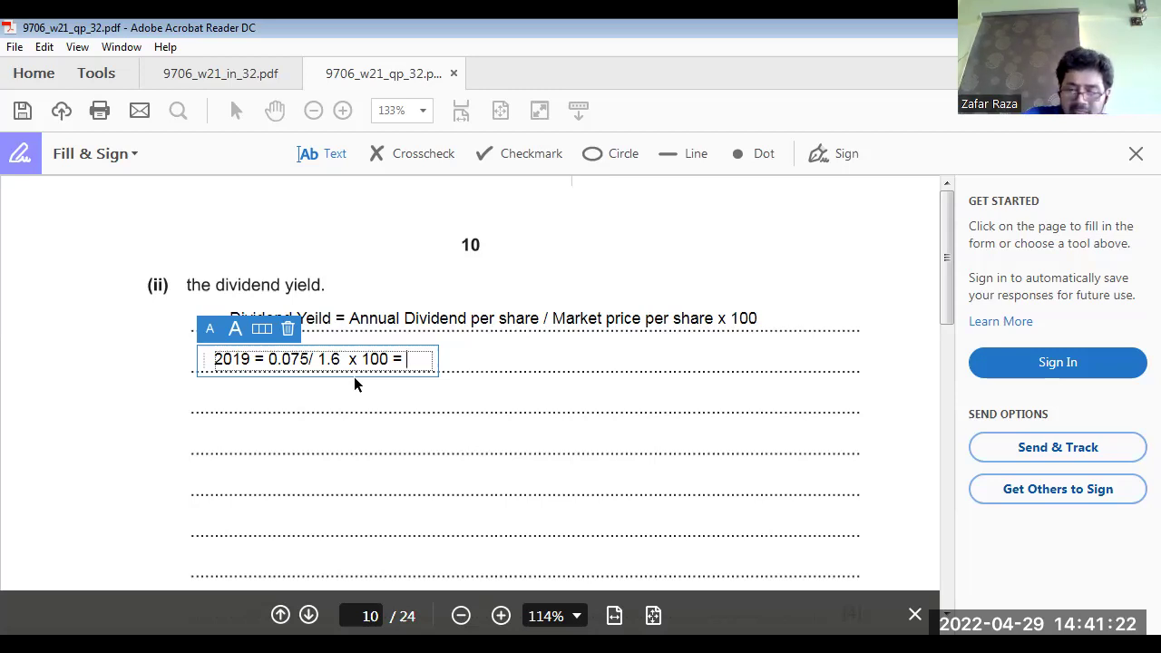
text(4.)
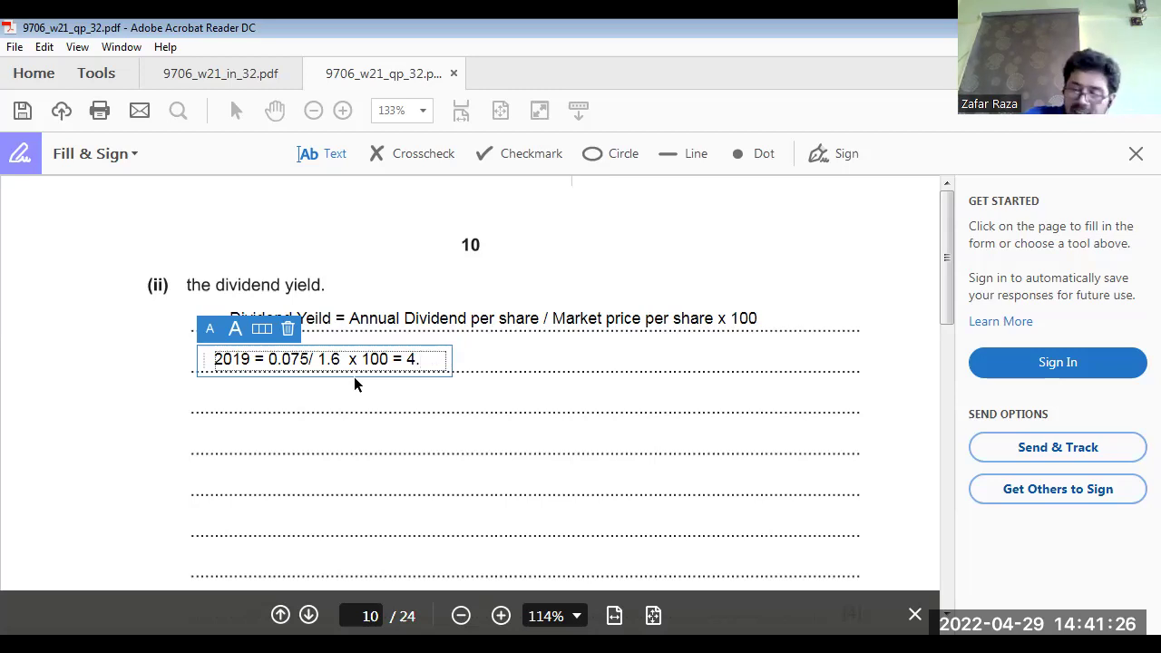
text(69)
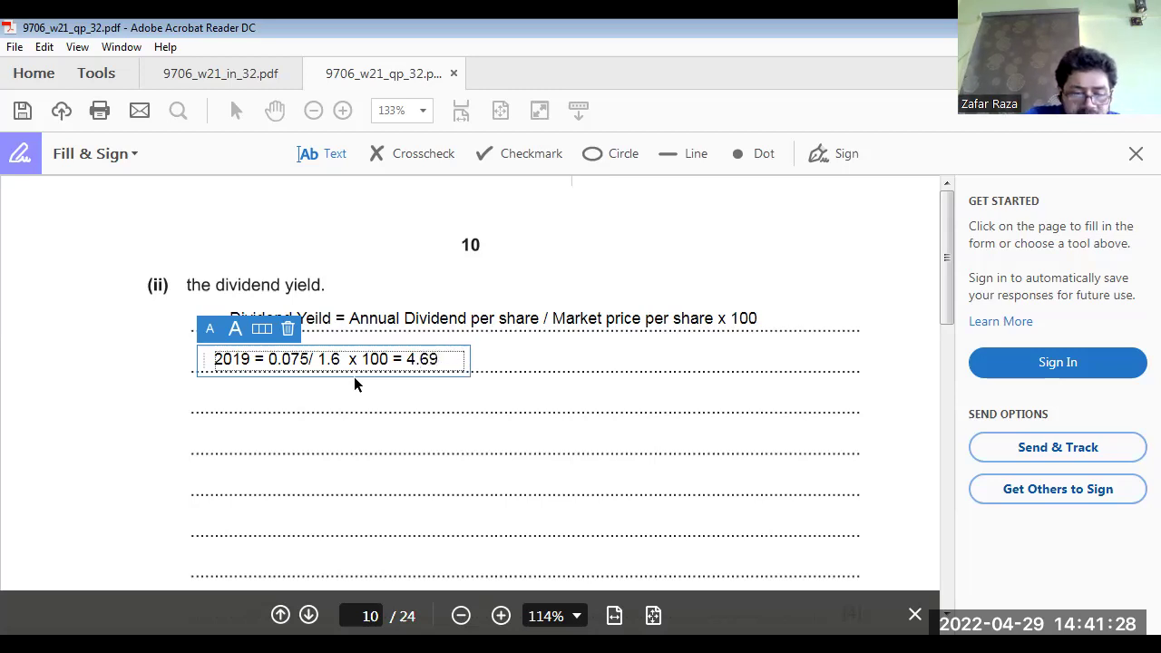
text(%)
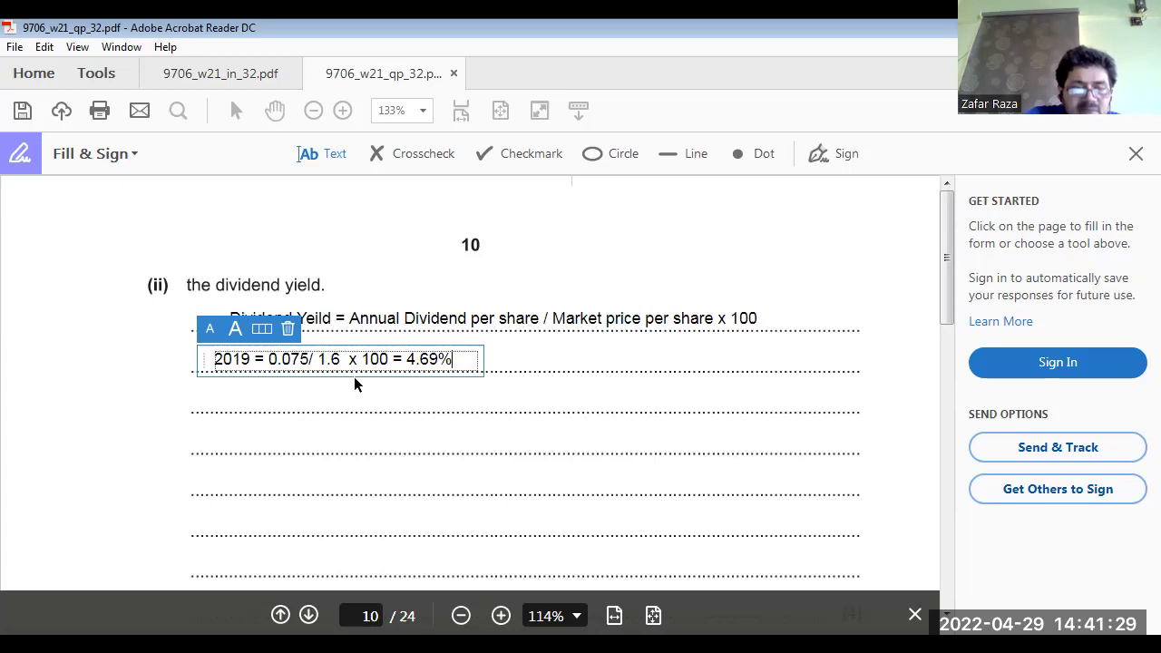
Add the line '2020 = 0.075/ 2 x 100 = 3.75%' below the 2019 working
click(227, 436)
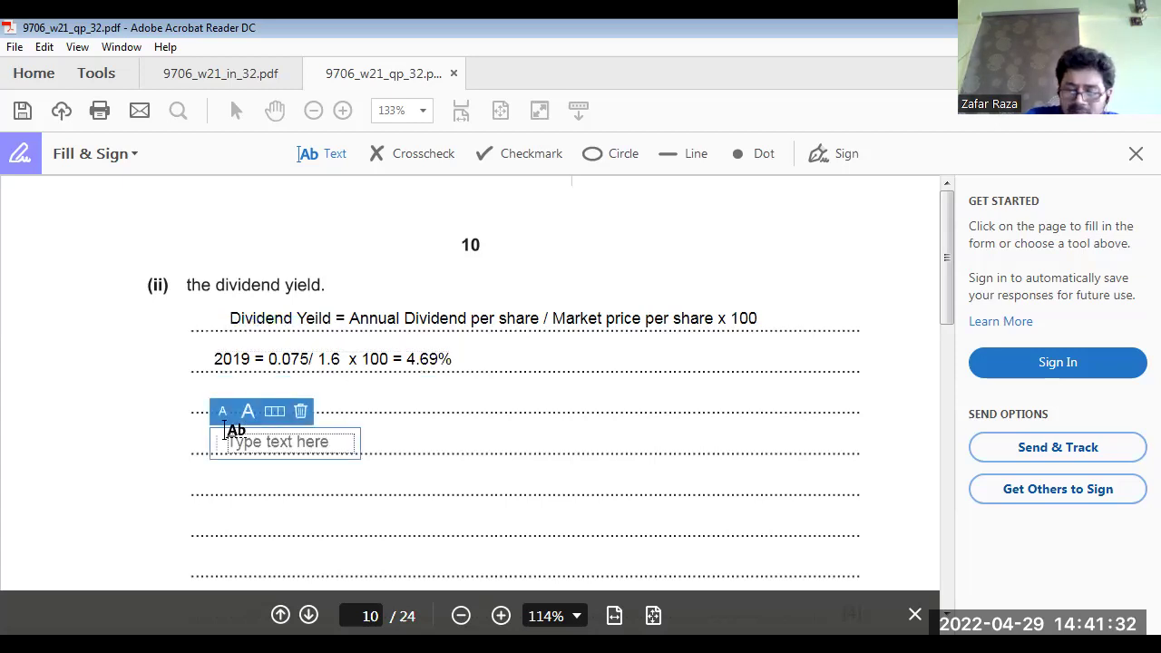
text(2020)
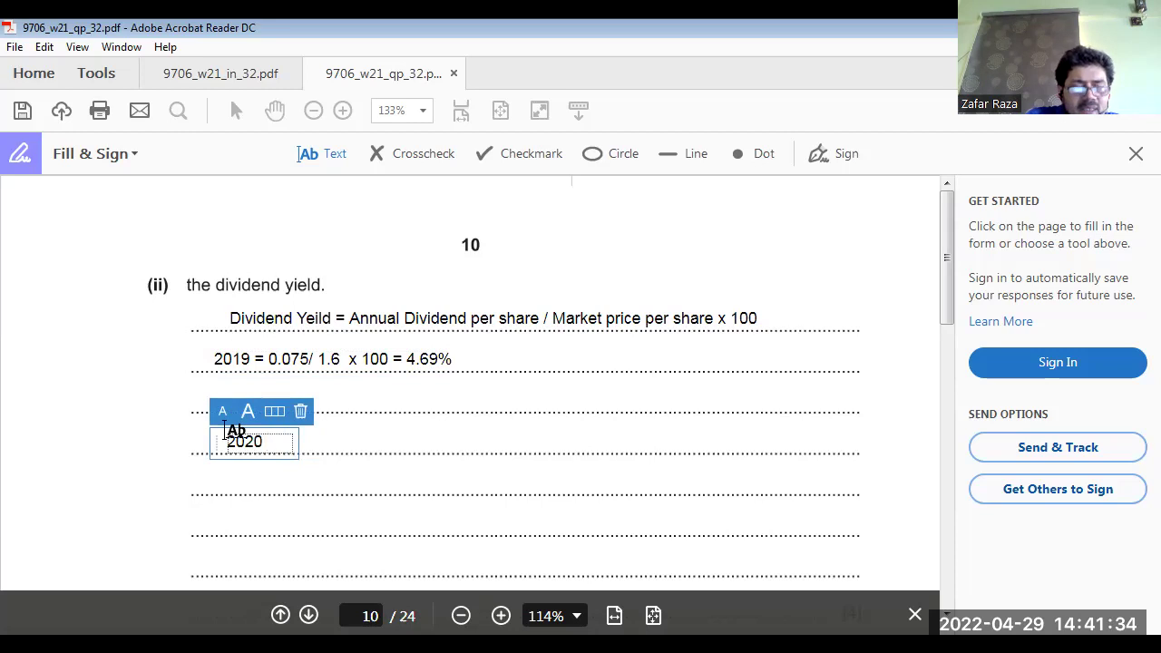
text( = )
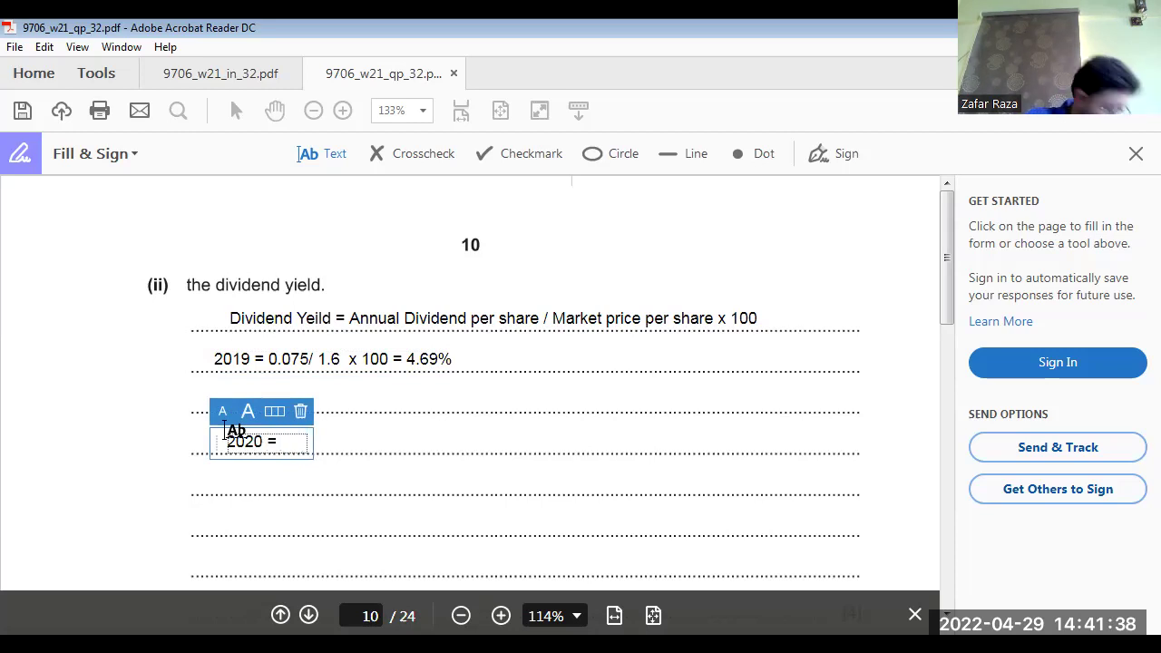
text(0.075)
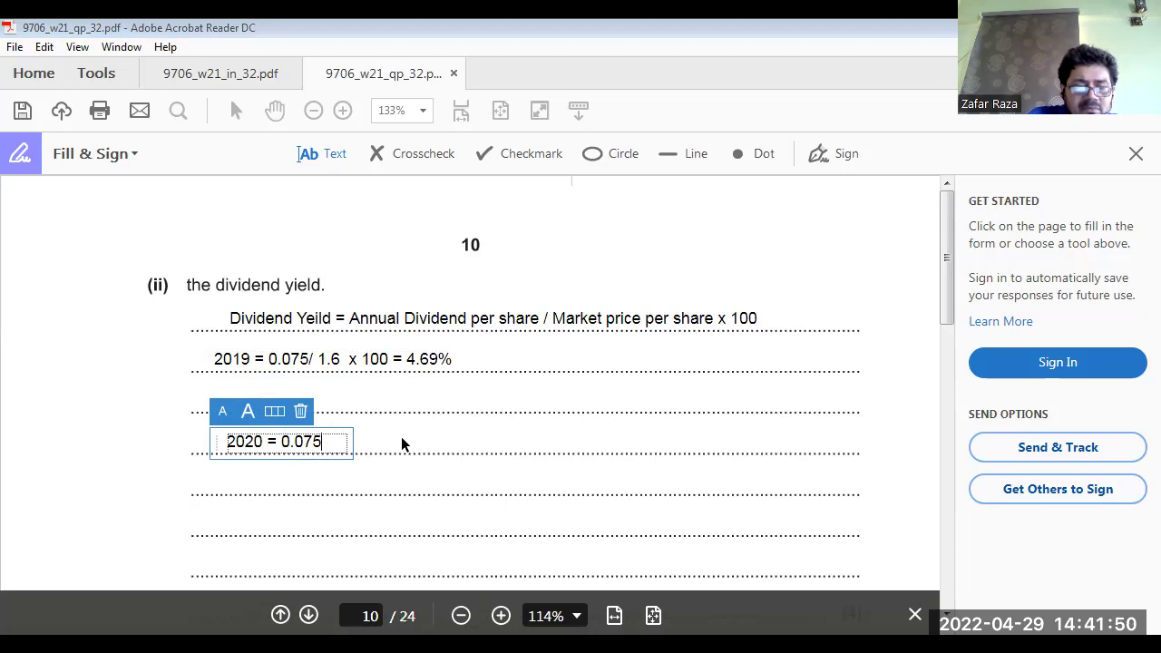
key(ctrl+a)
click(341, 443)
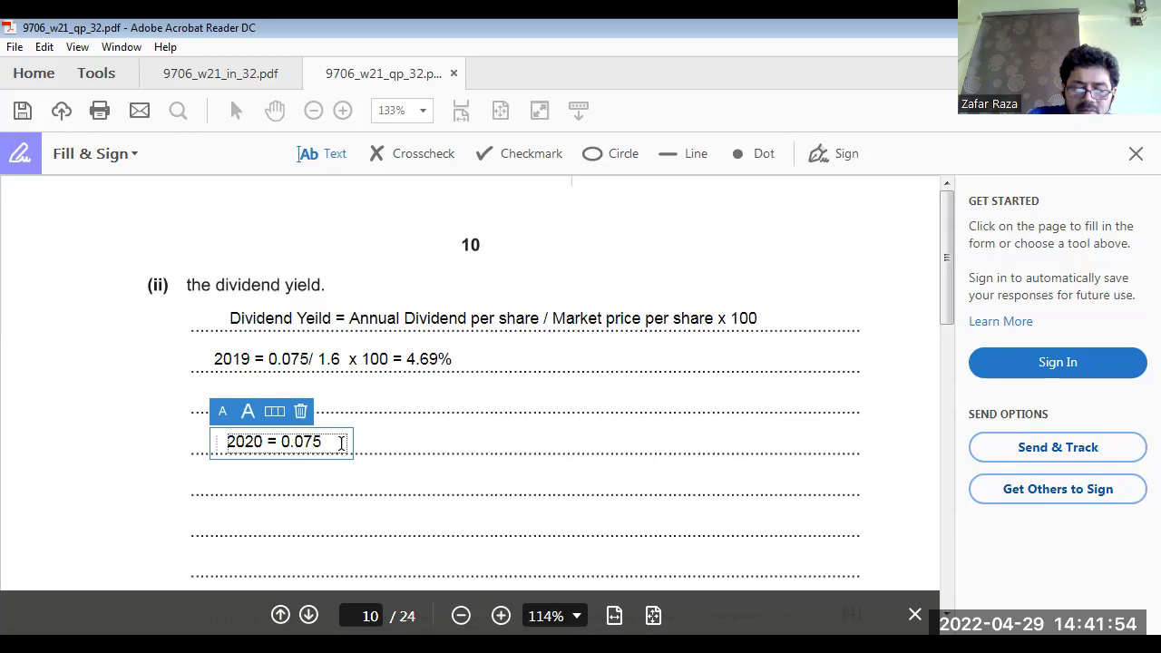
text(/ )
text(2.)
text(x 1)
text(00)
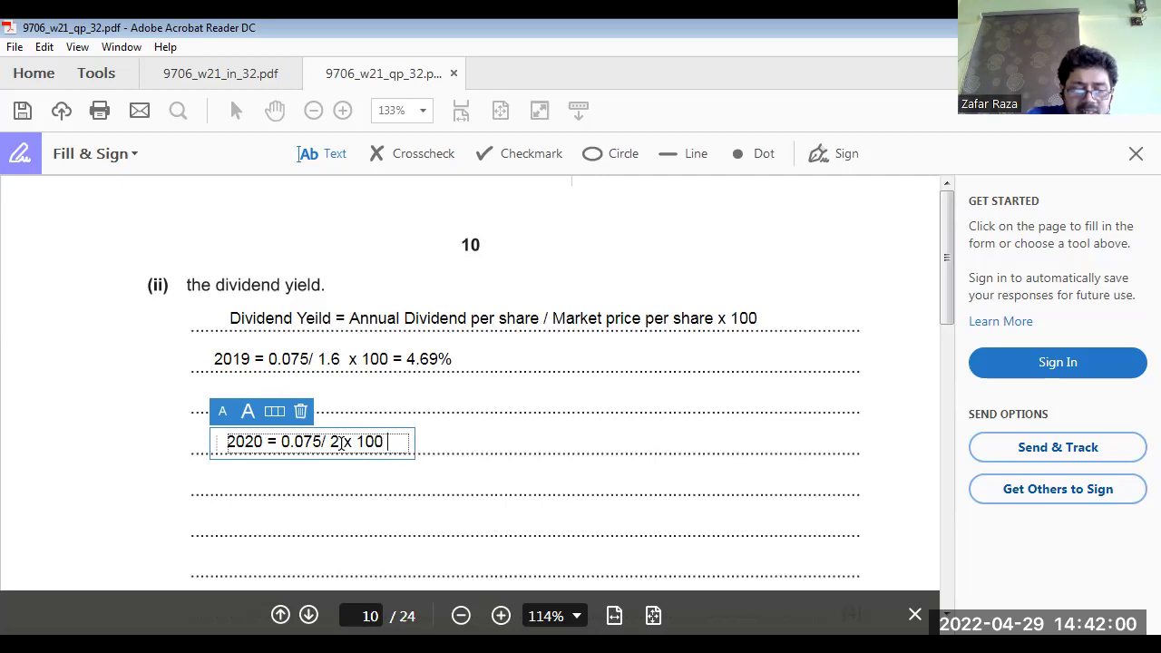
text(=)
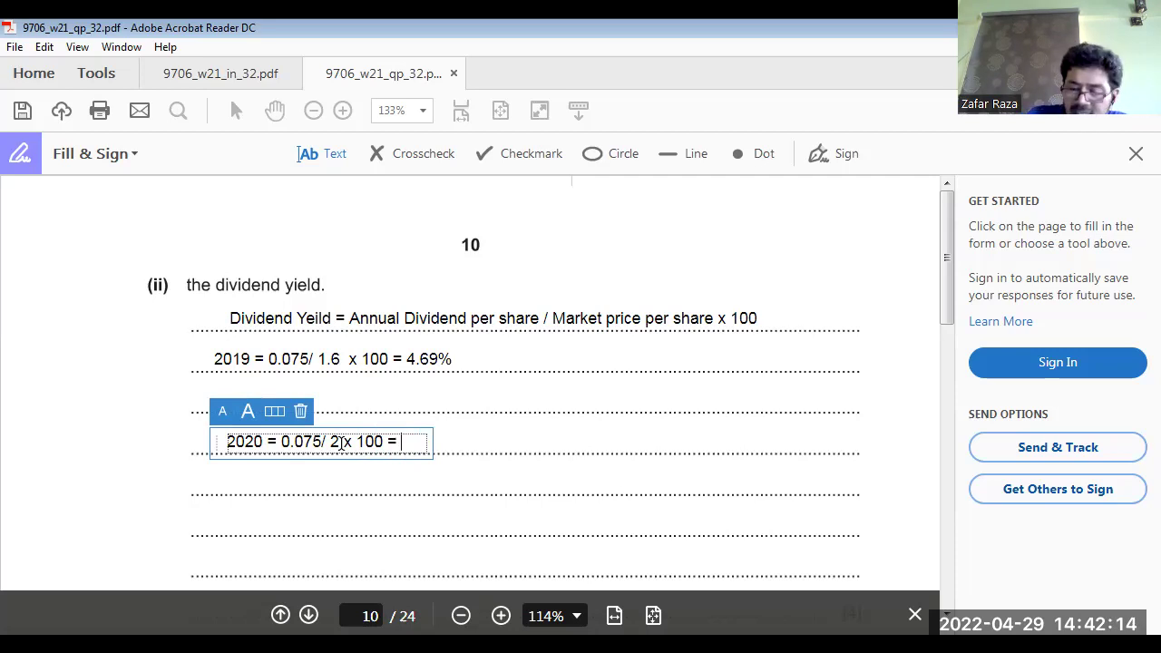
text(3.75)
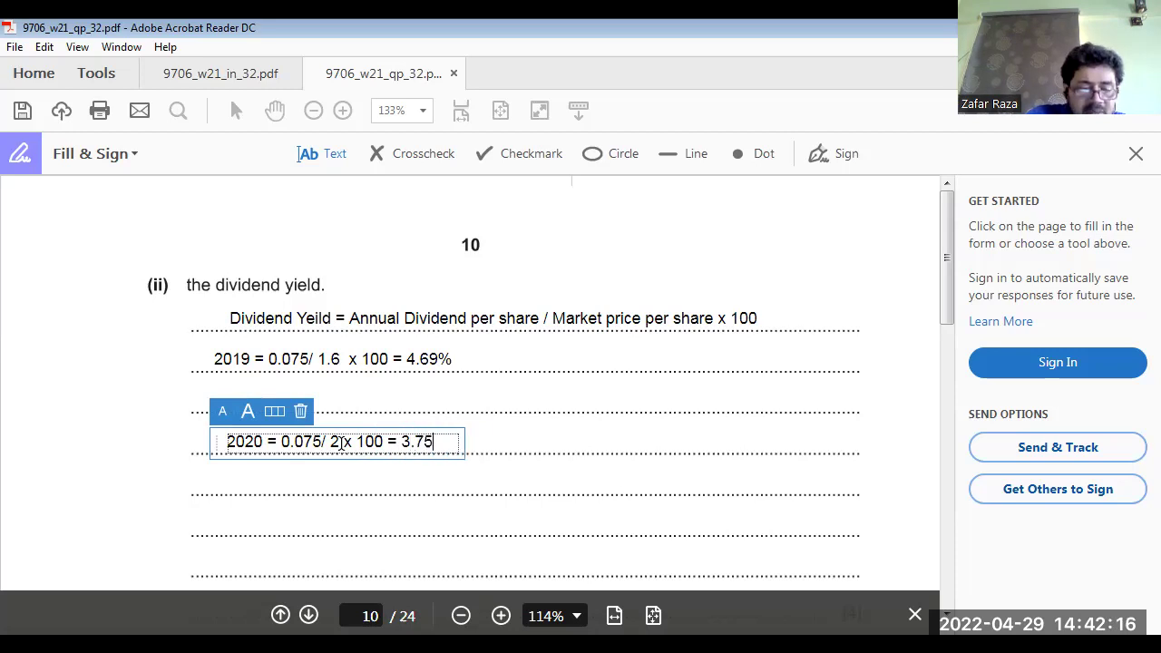
text(%)
scroll(465, 473, down, 4)
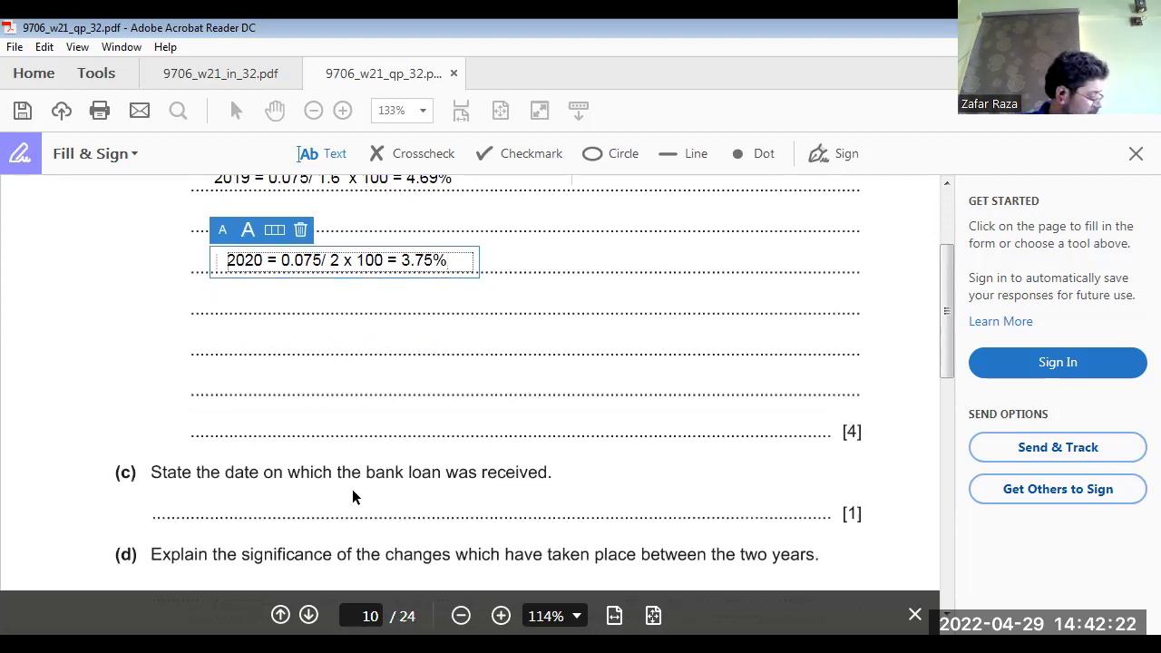
In the insert's table, circle the 2020 long-term bank loan of 400 000
click(233, 72)
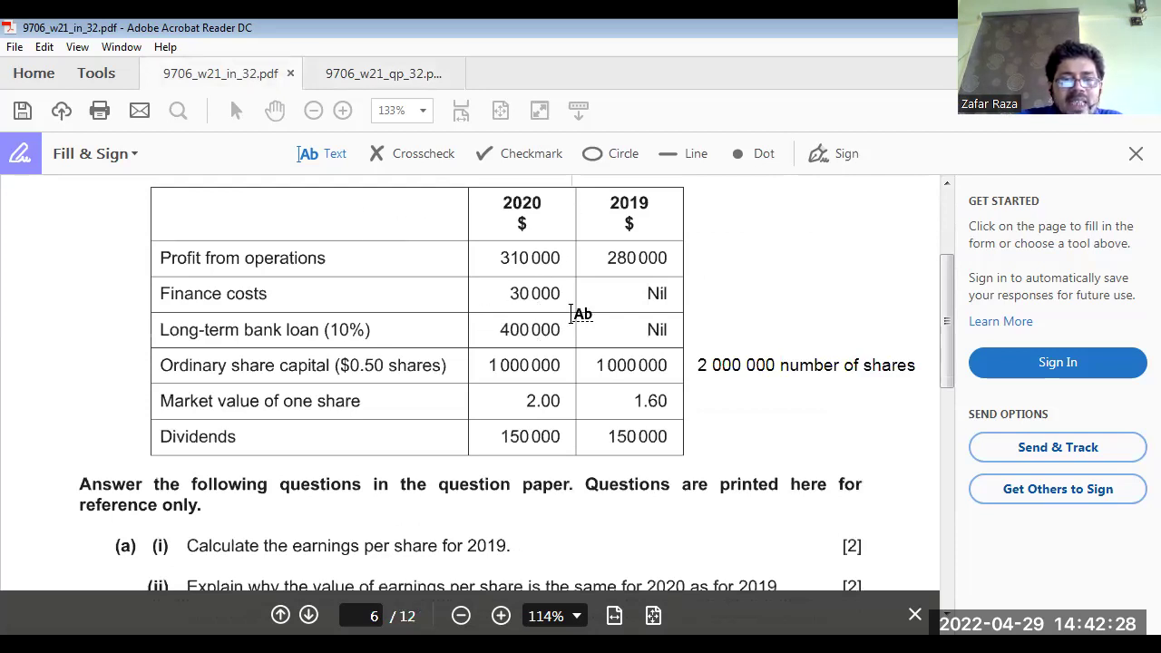
click(597, 149)
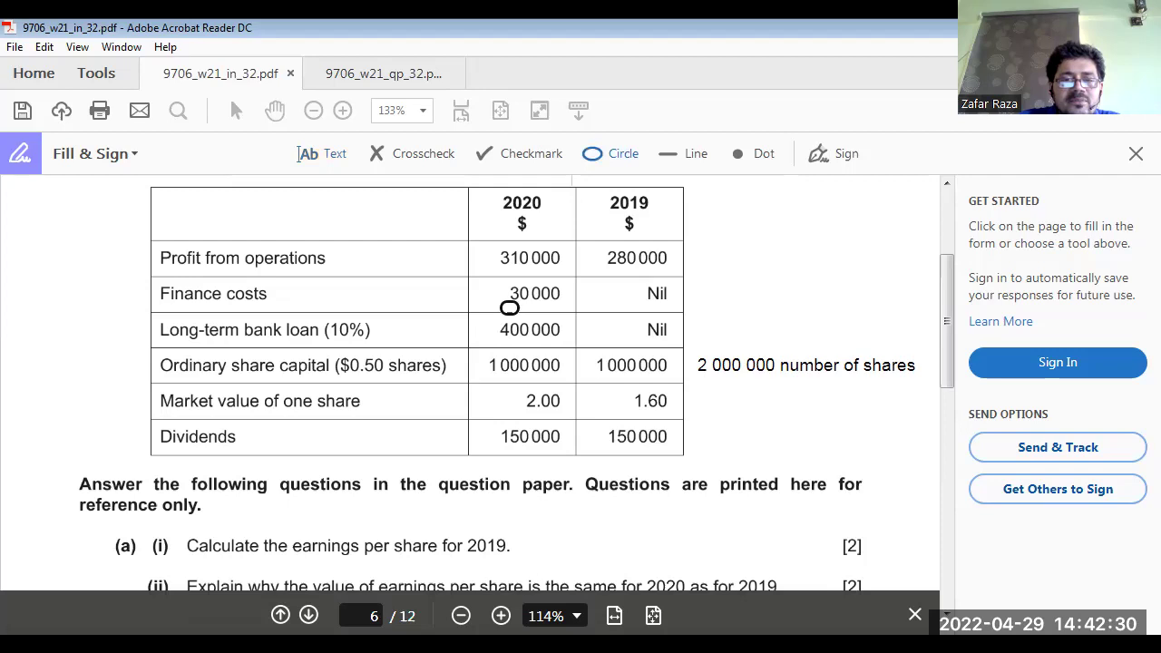
click(520, 325)
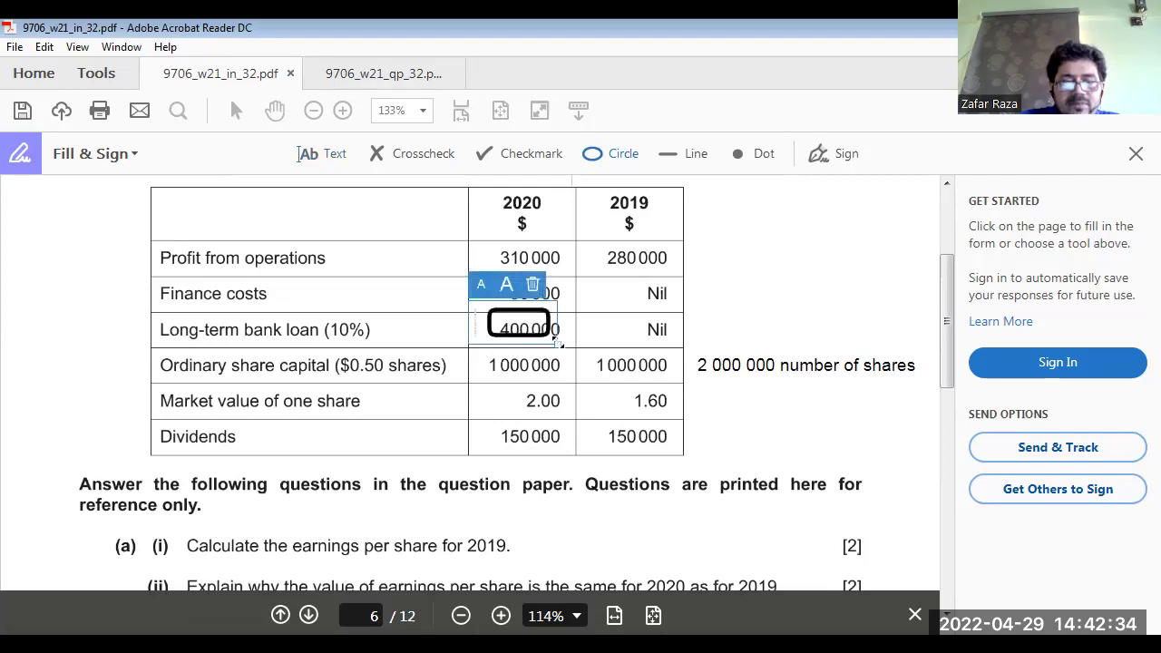
drag(559, 343, 578, 360)
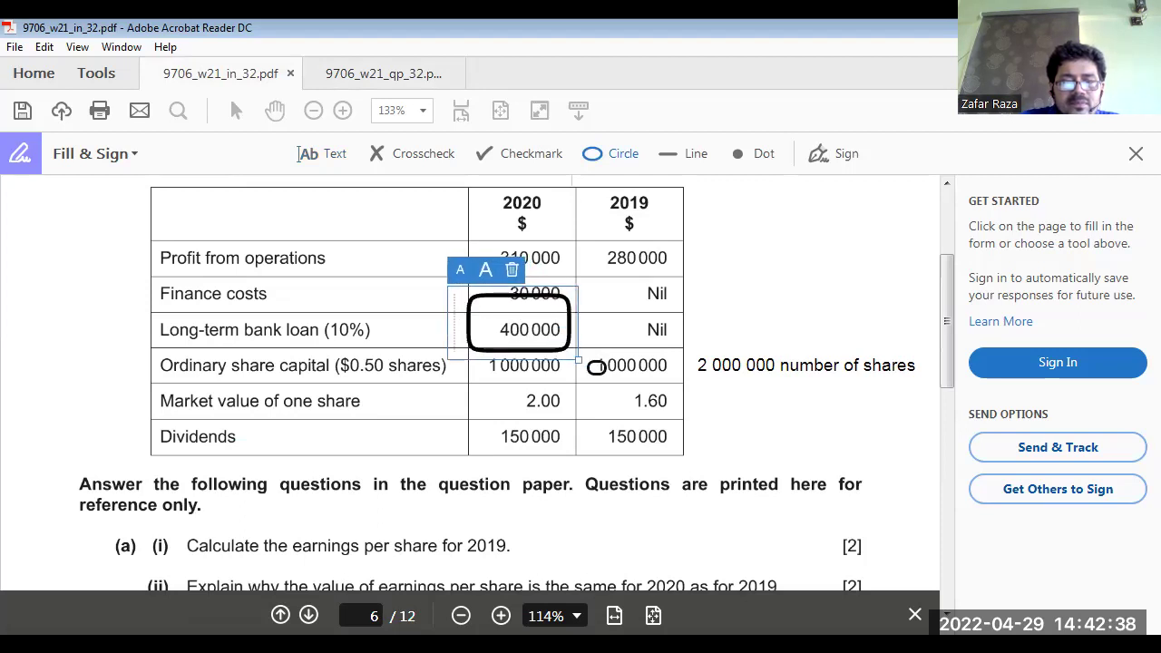
click(752, 297)
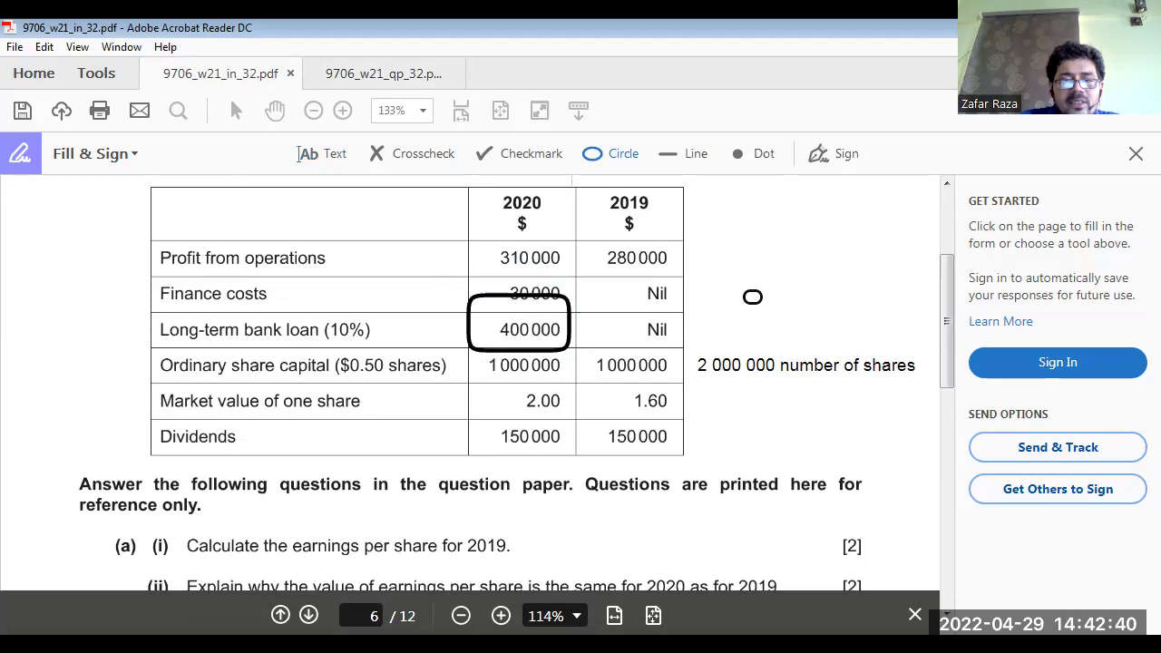
click(500, 334)
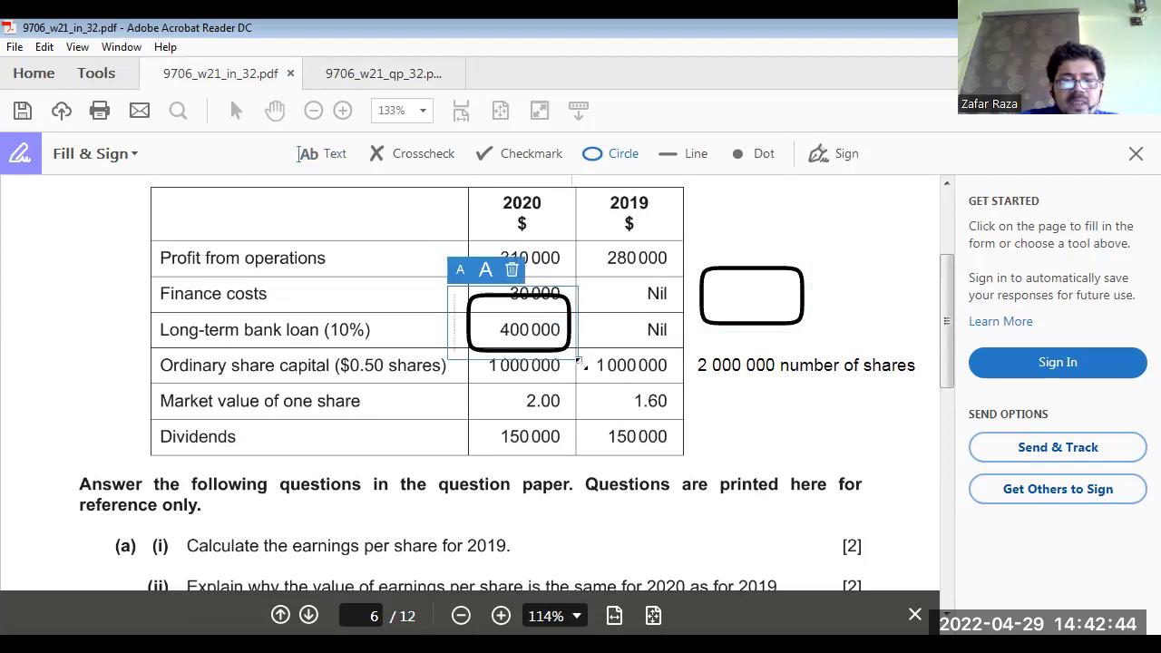
drag(580, 364, 559, 339)
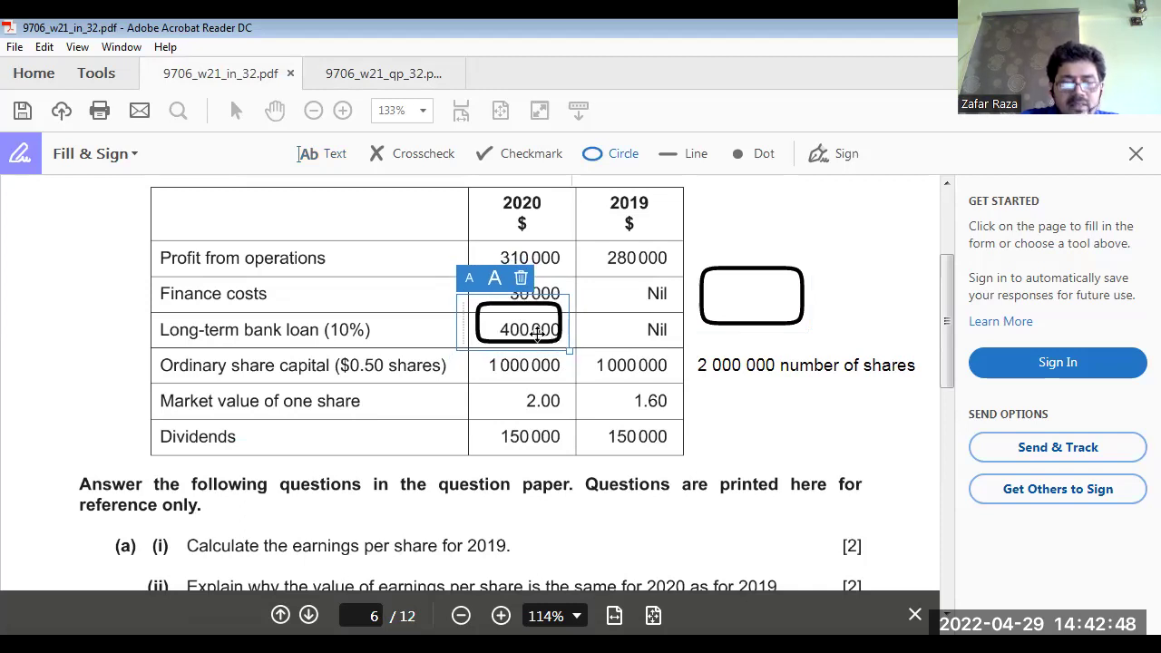
drag(537, 334, 550, 343)
Delete the stray shape beside the table and circle the 2020 finance costs of 30 000
click(760, 299)
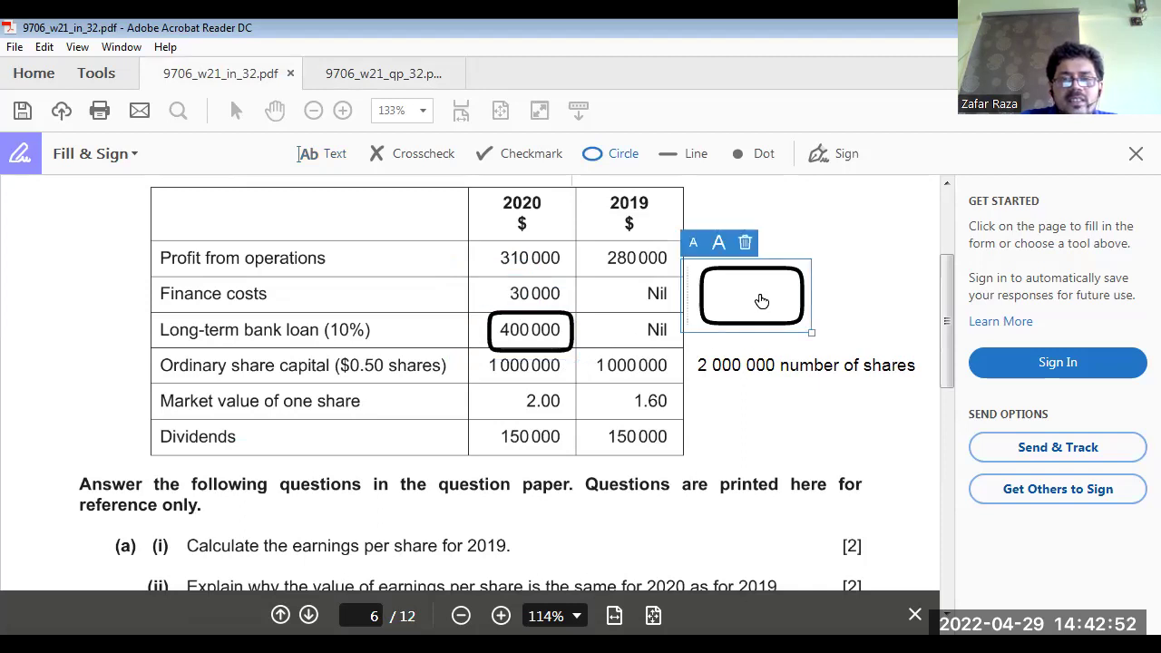
click(747, 243)
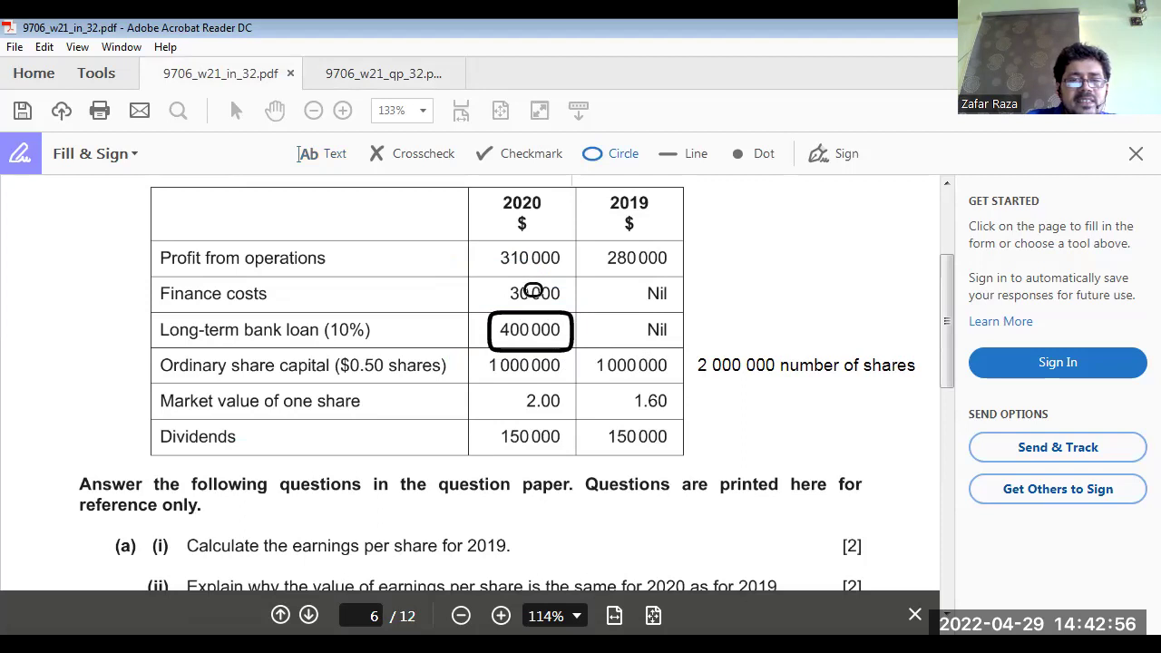
drag(489, 271, 573, 312)
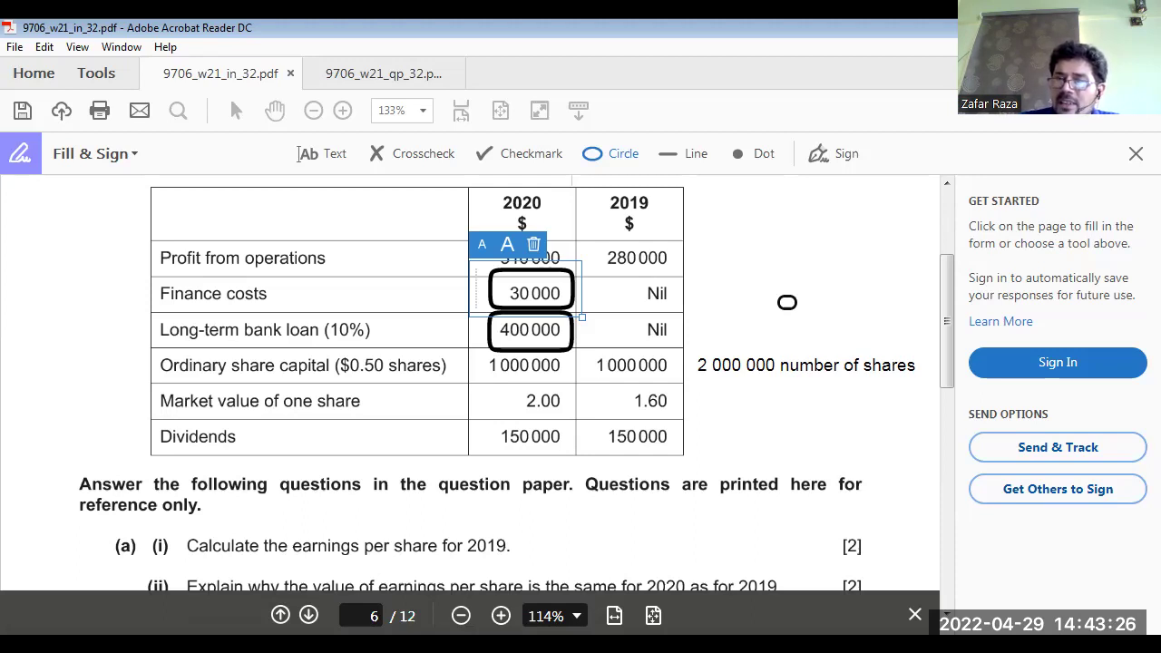
click(787, 302)
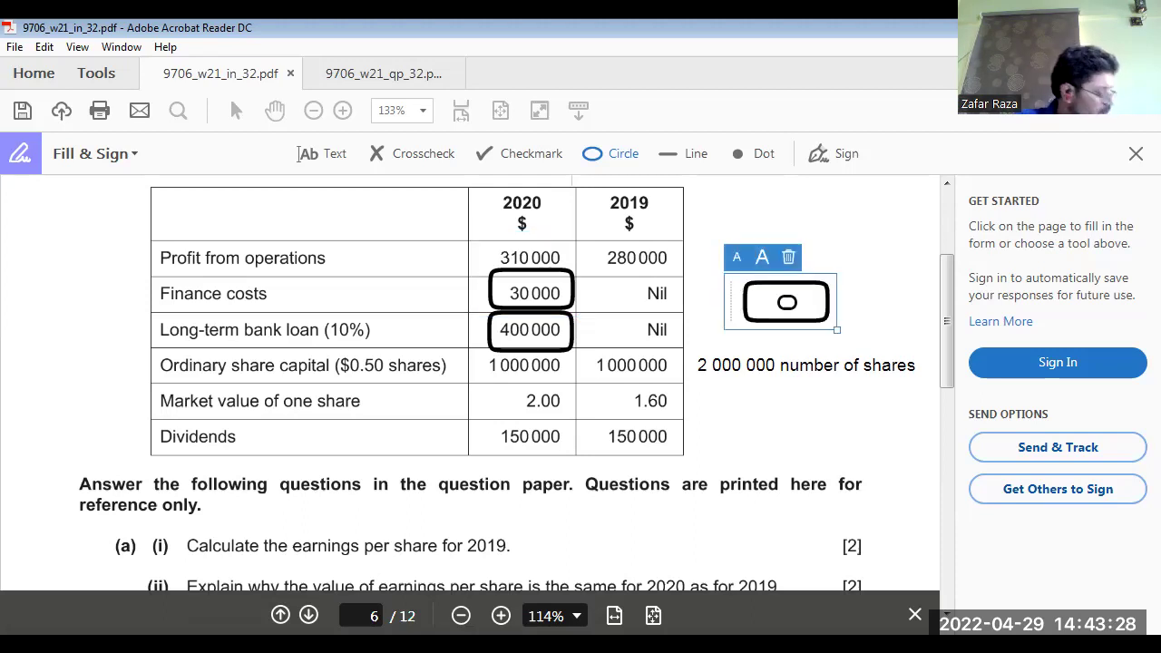
scroll(786, 302, down, 10)
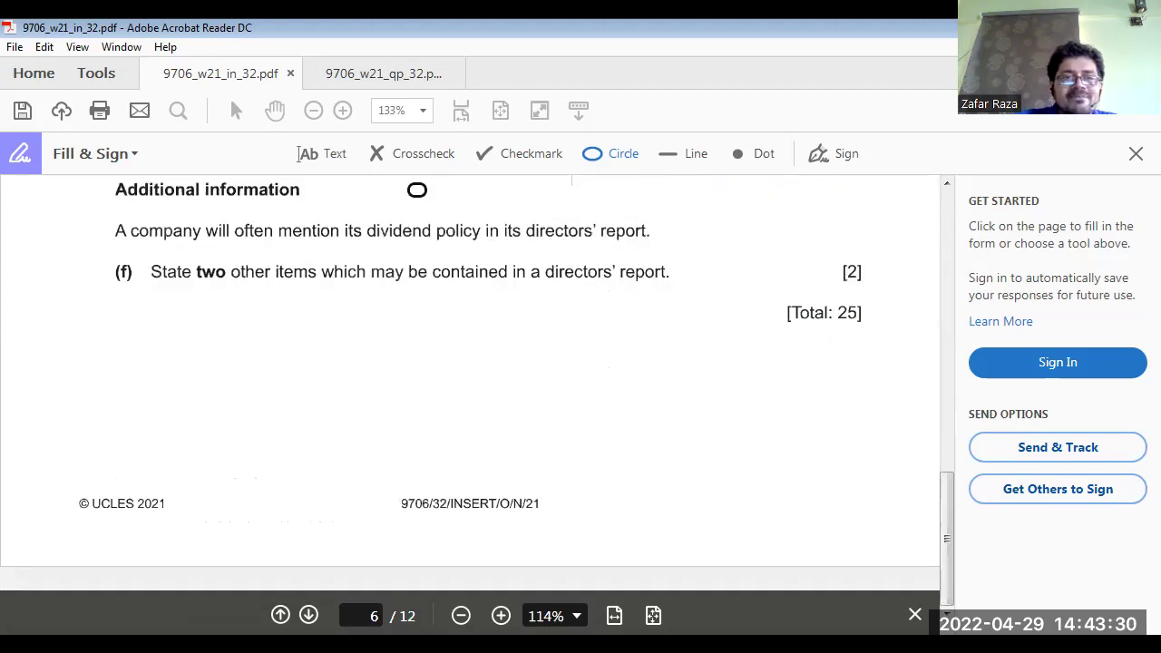
Enter 'April 1, 2020' as the answer to part (c) of the question paper
click(384, 74)
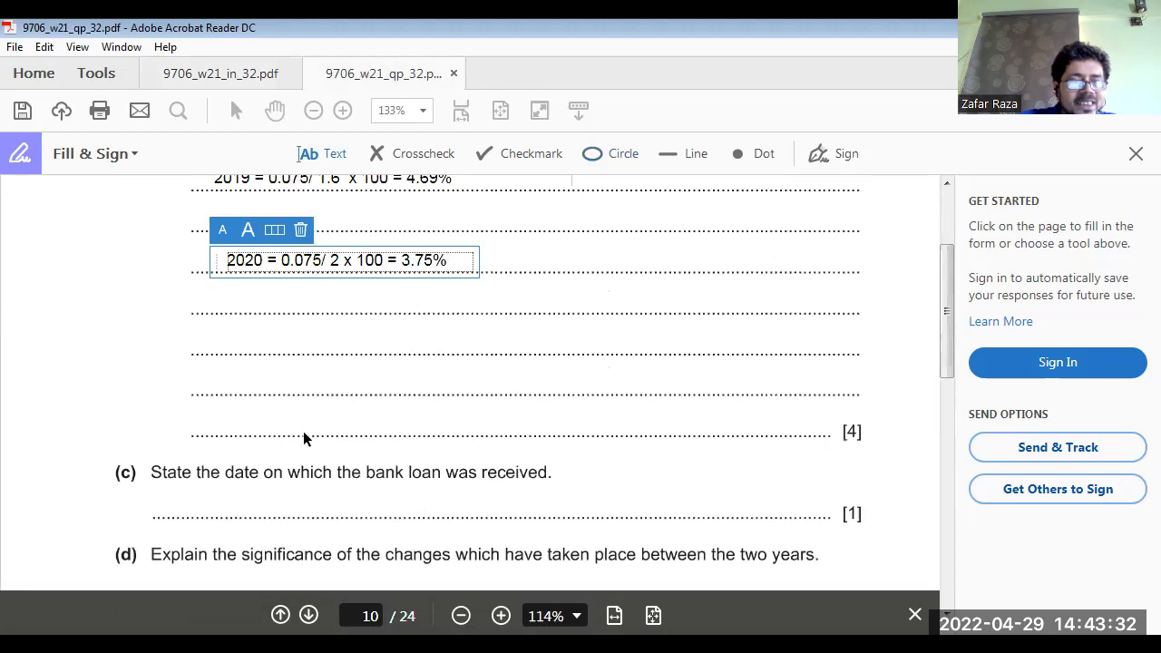
click(264, 506)
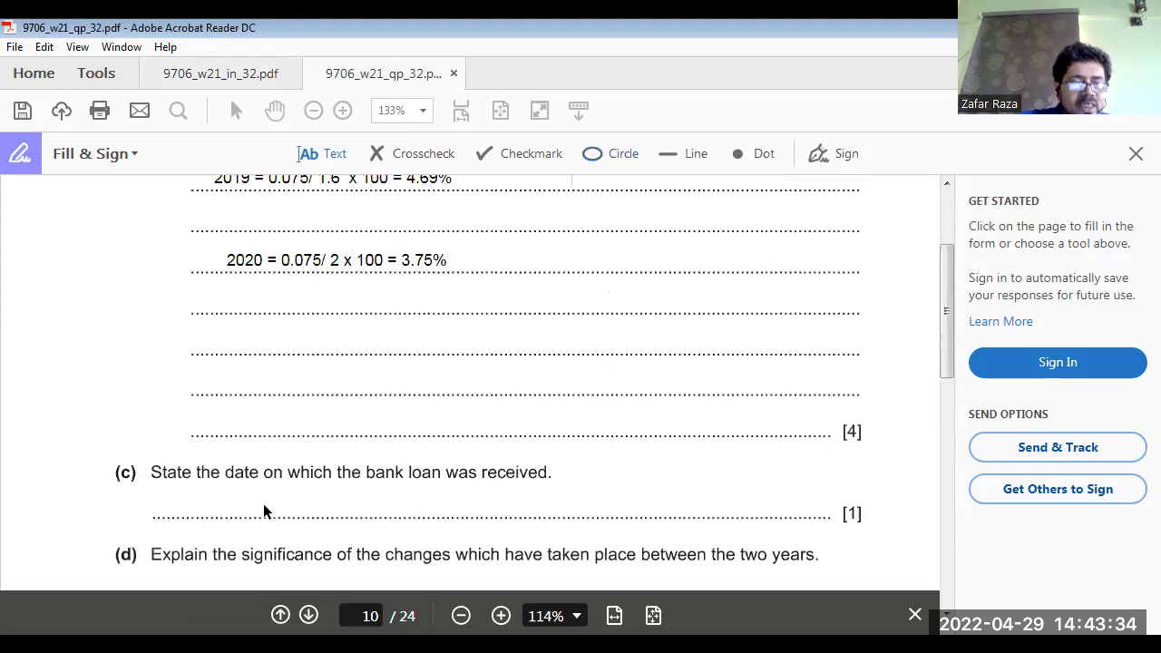
click(264, 504)
text(April 1)
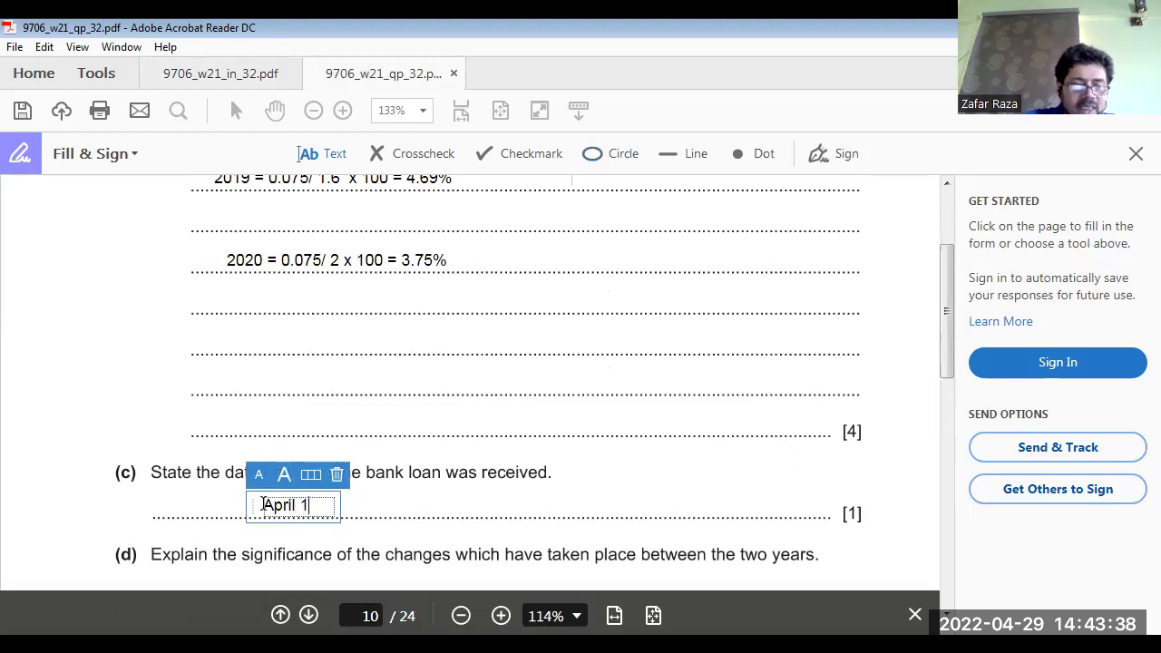
text(, 2020)
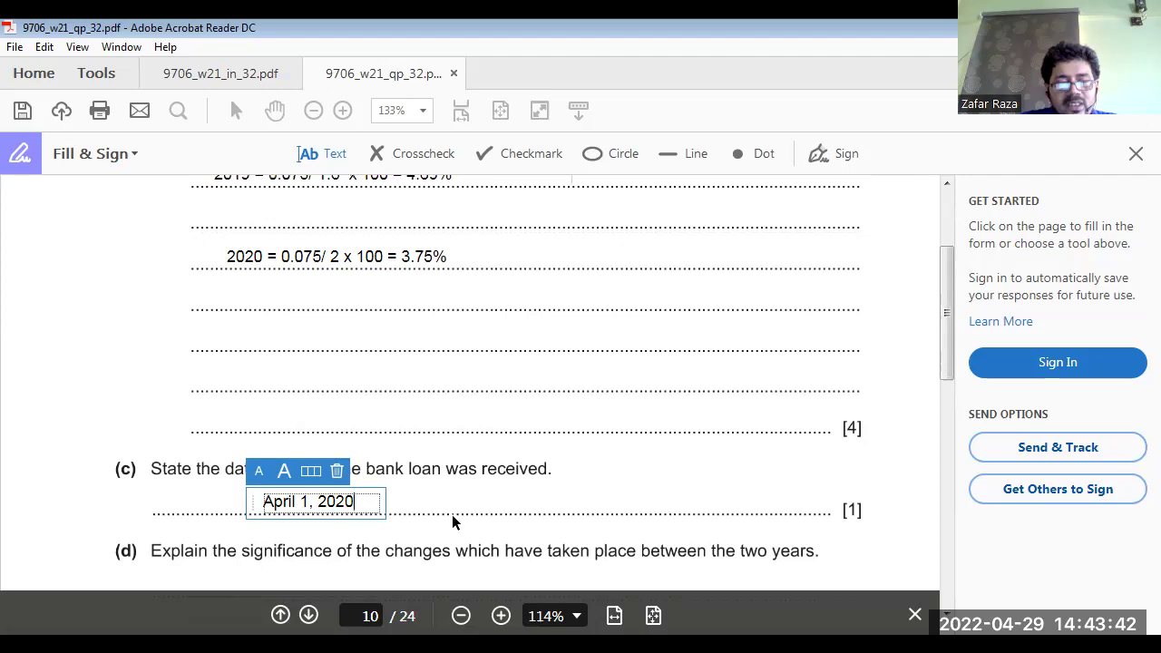
scroll(451, 514, down, 5)
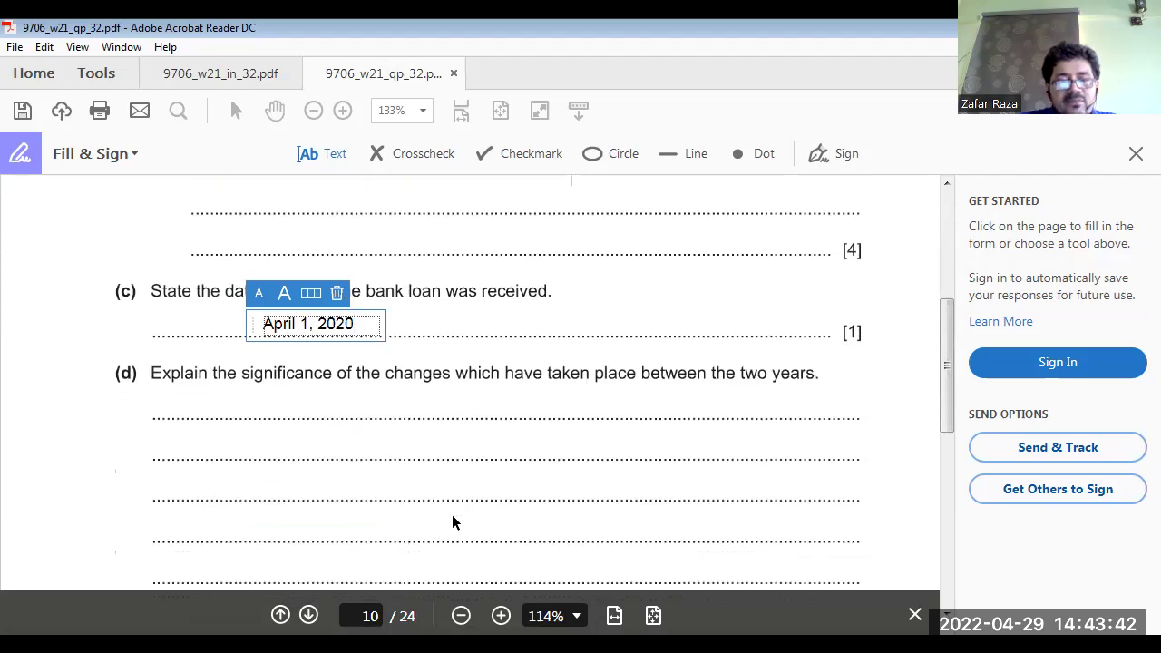
scroll(452, 516, down, 5)
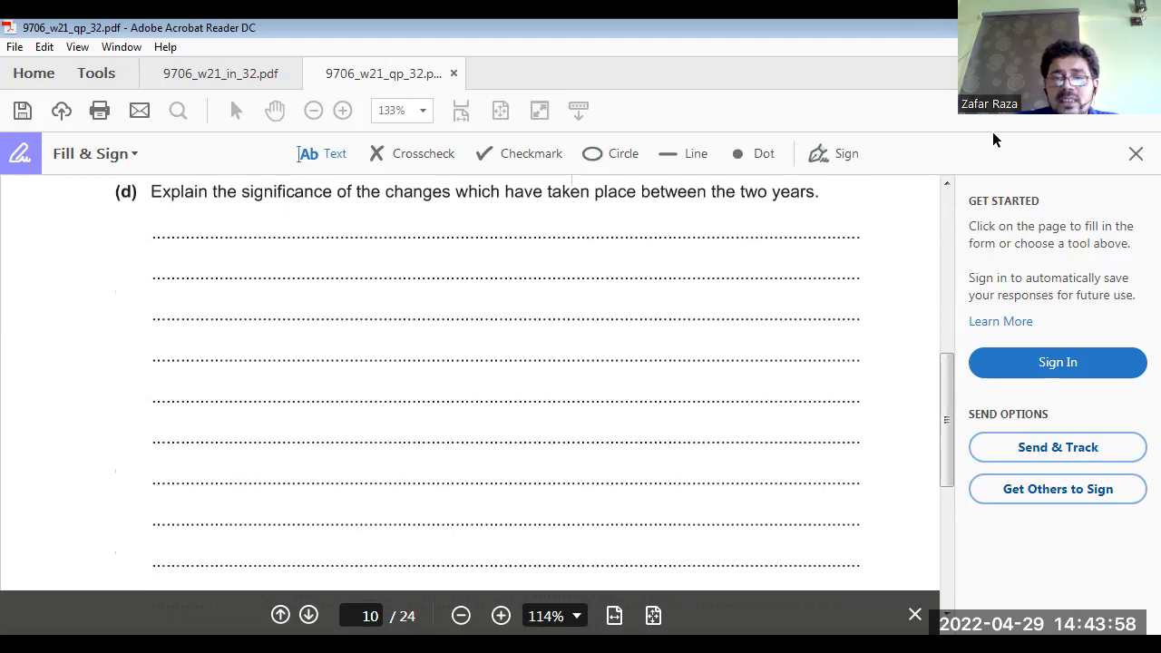
scroll(827, 290, down, 1)
scroll(827, 291, up, 4)
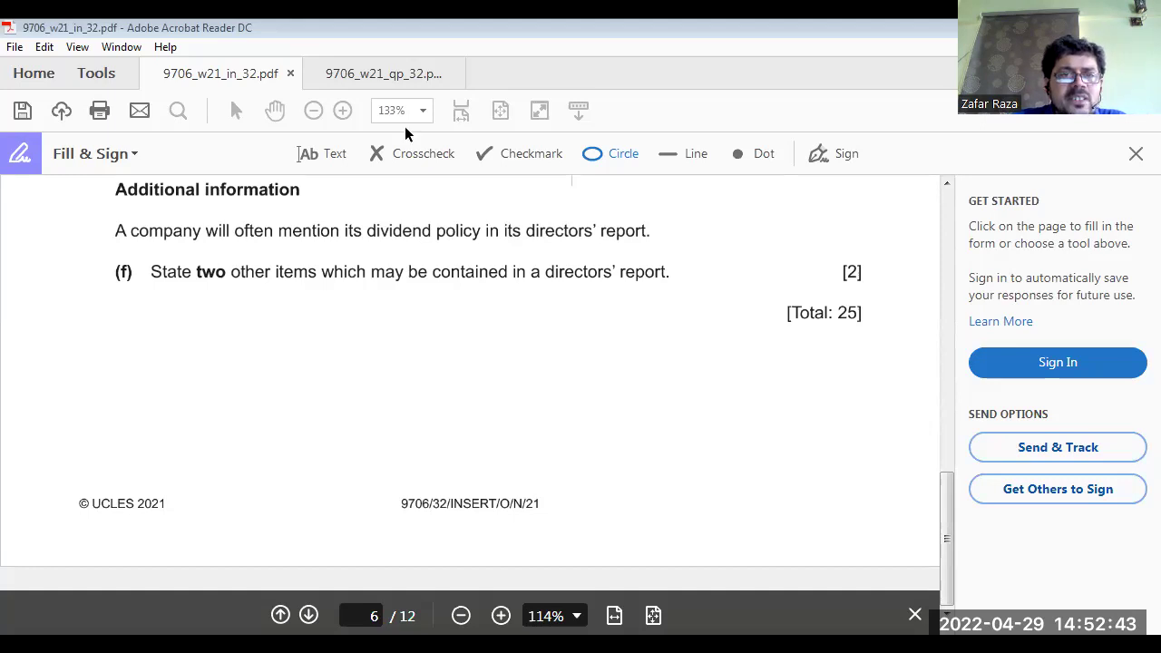
On the insert, delete the empty box and circle the share market values 2.00 and 1.60
key(ctrl+Tab)
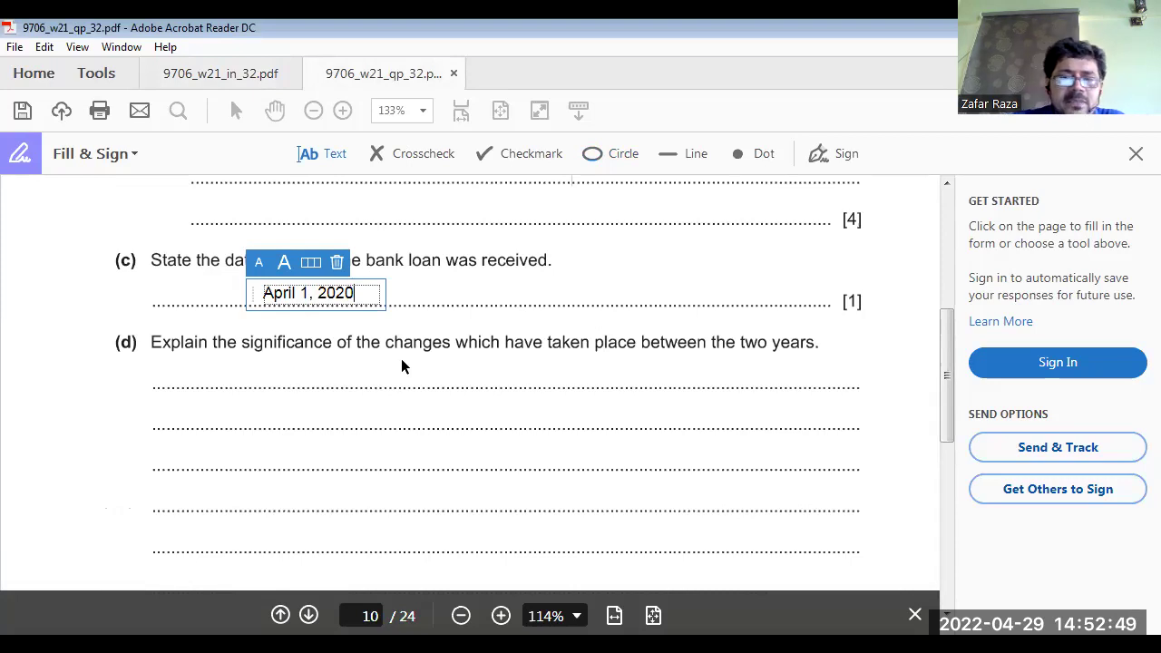
click(258, 81)
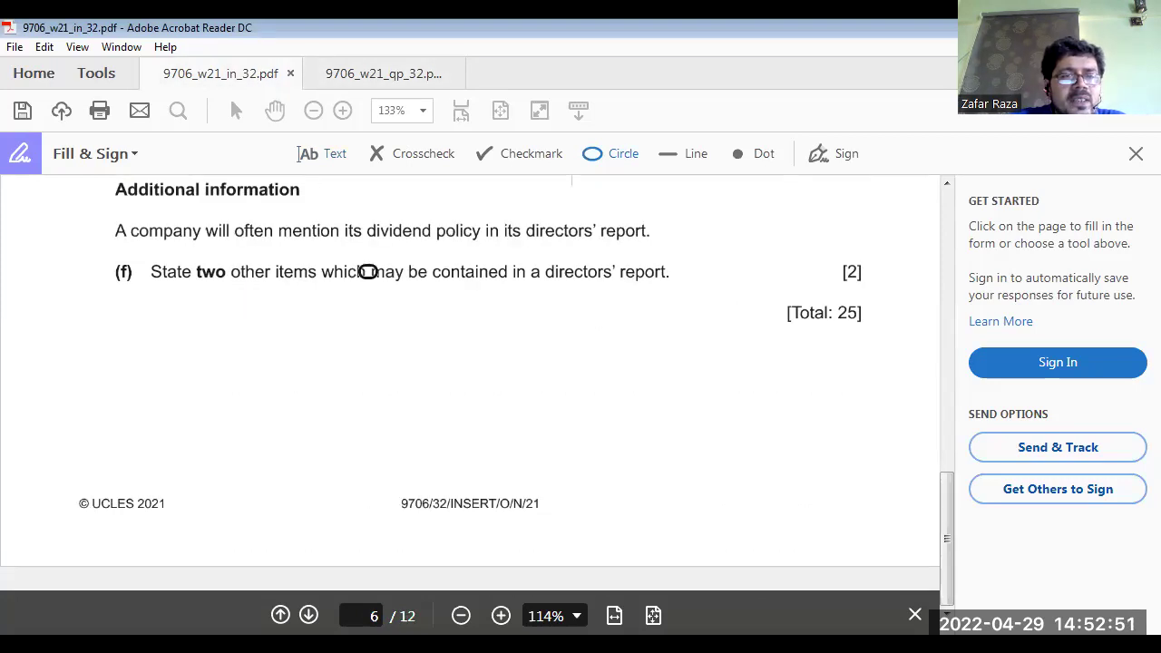
scroll(434, 326, up, 10)
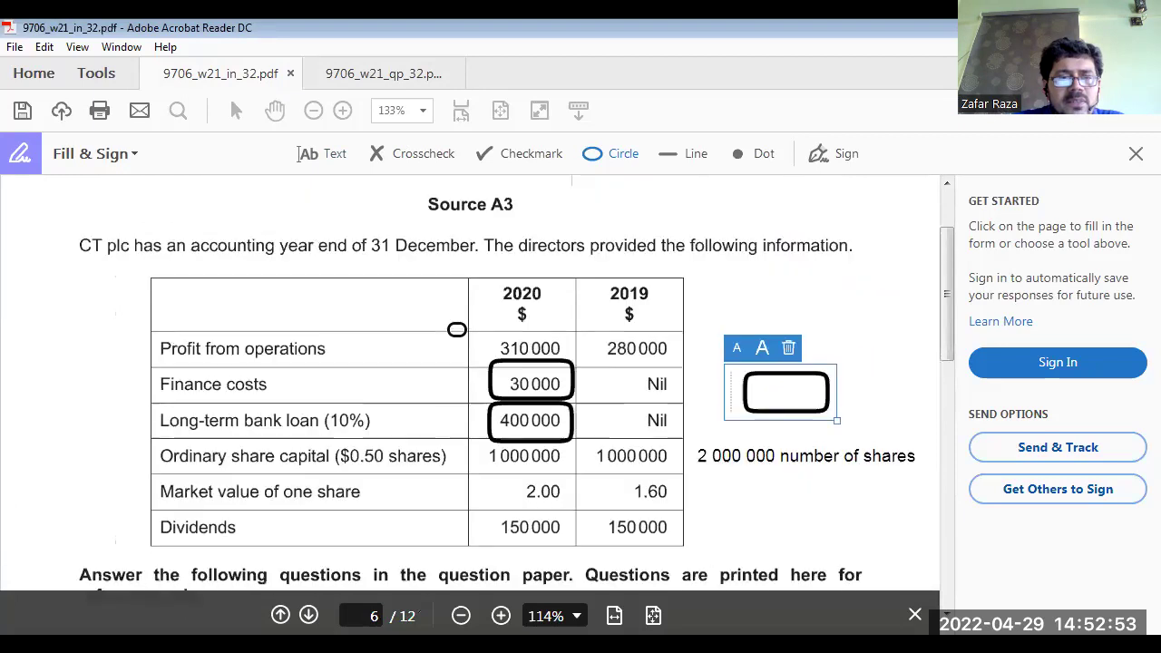
scroll(457, 330, down, 3)
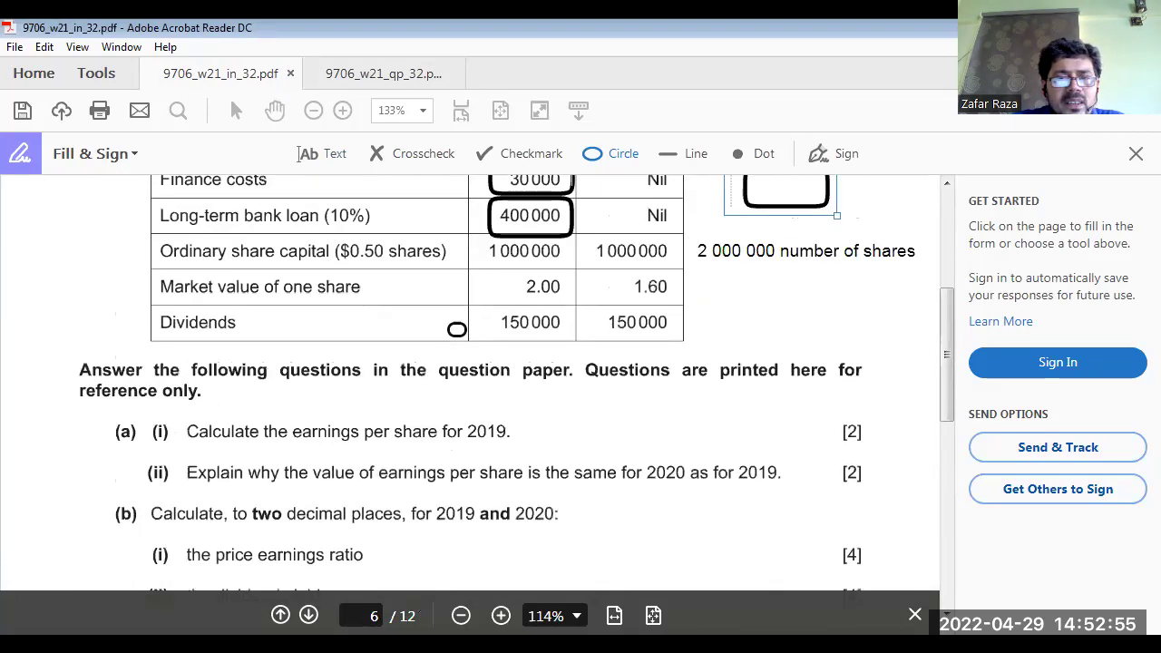
scroll(457, 329, up, 3)
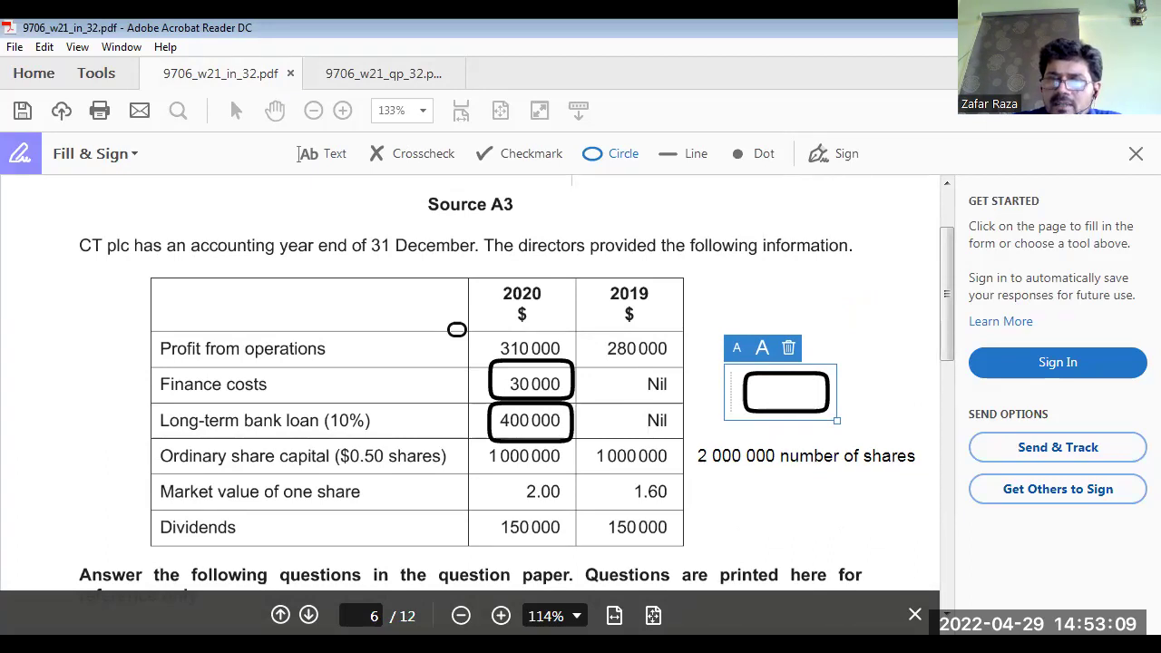
click(791, 345)
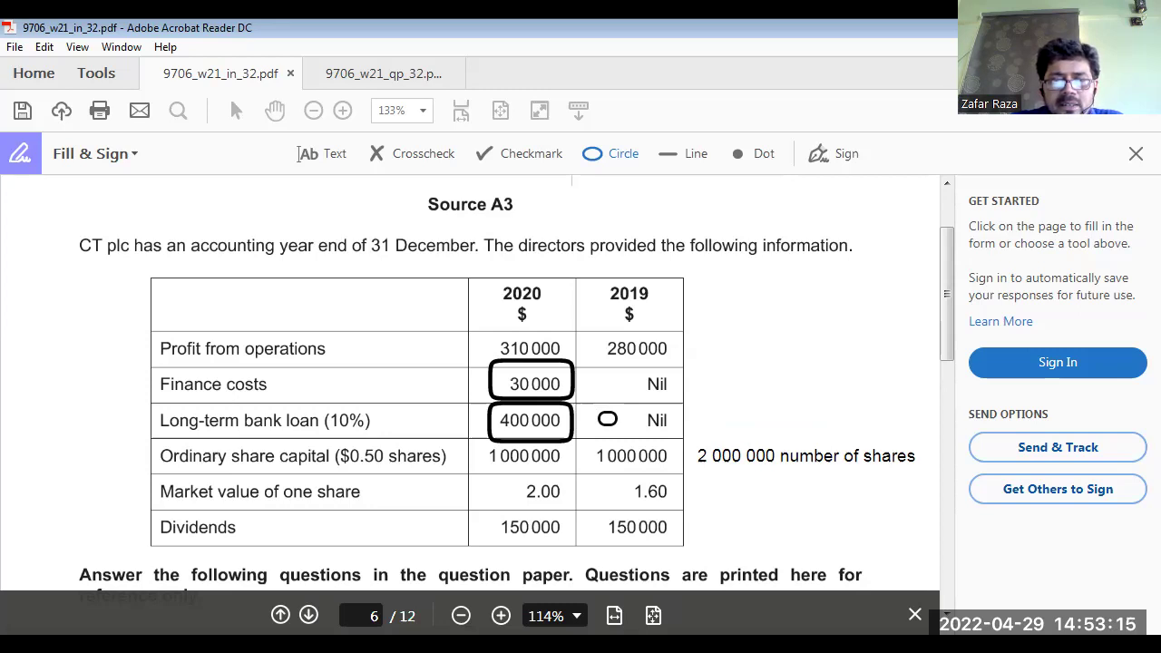
click(534, 491)
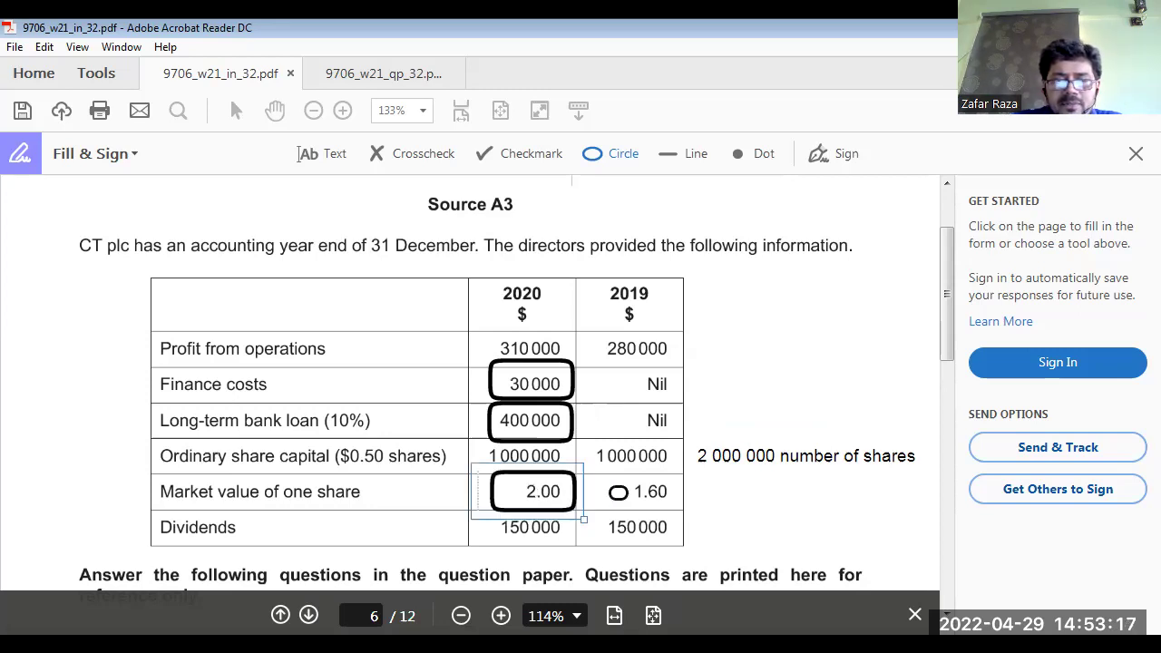
click(646, 491)
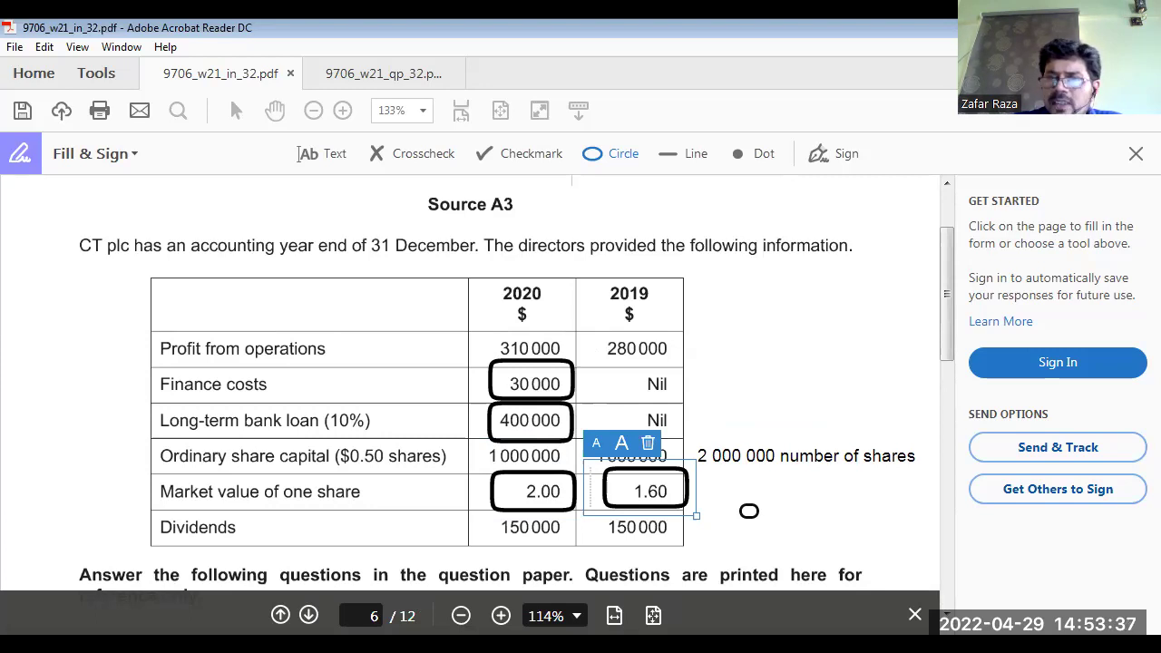
scroll(748, 511, down, 8)
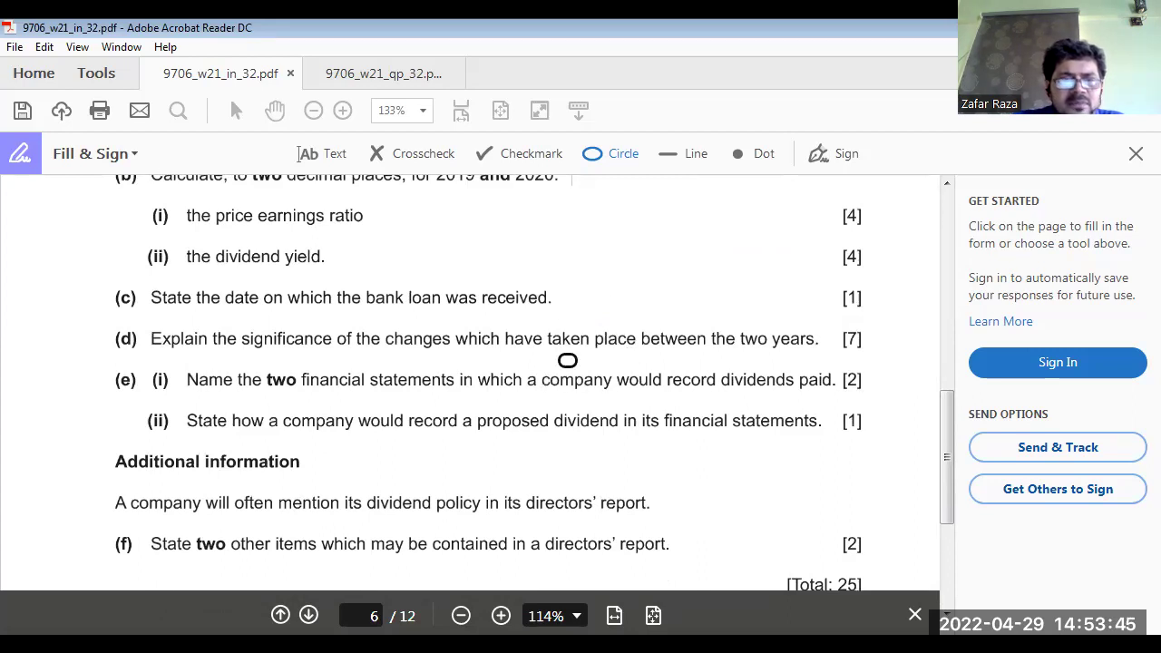
On page 11, enter 'Cash Flow Statement' and 'Statement changes in Equity' for (e)(i)
click(383, 73)
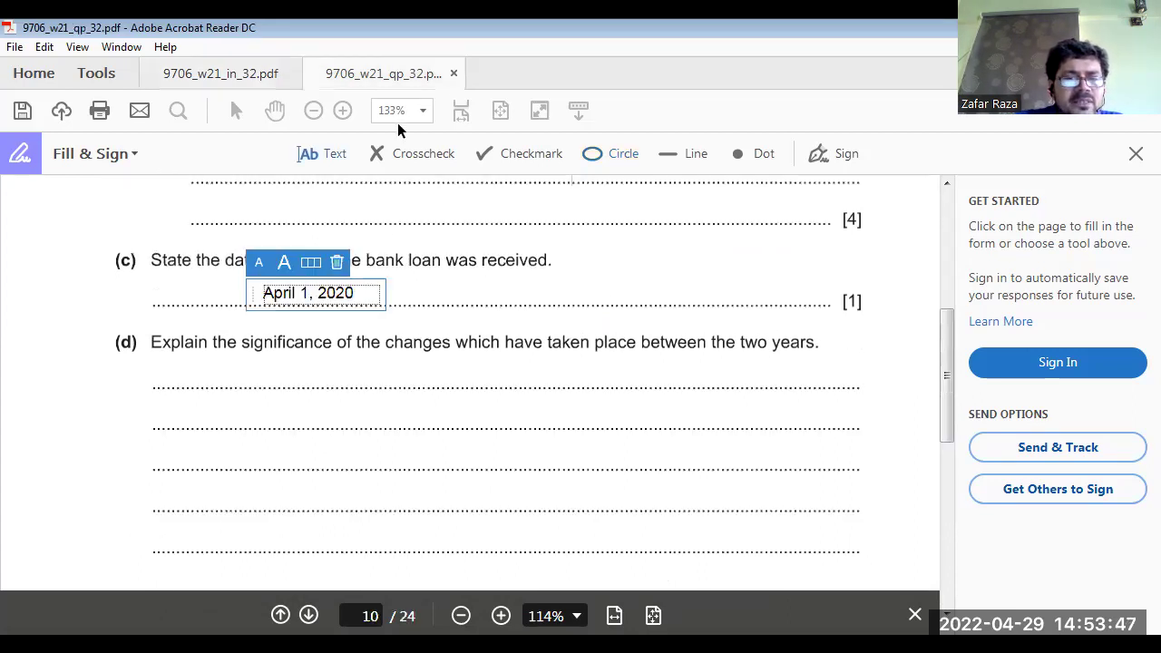
scroll(459, 390, down, 4)
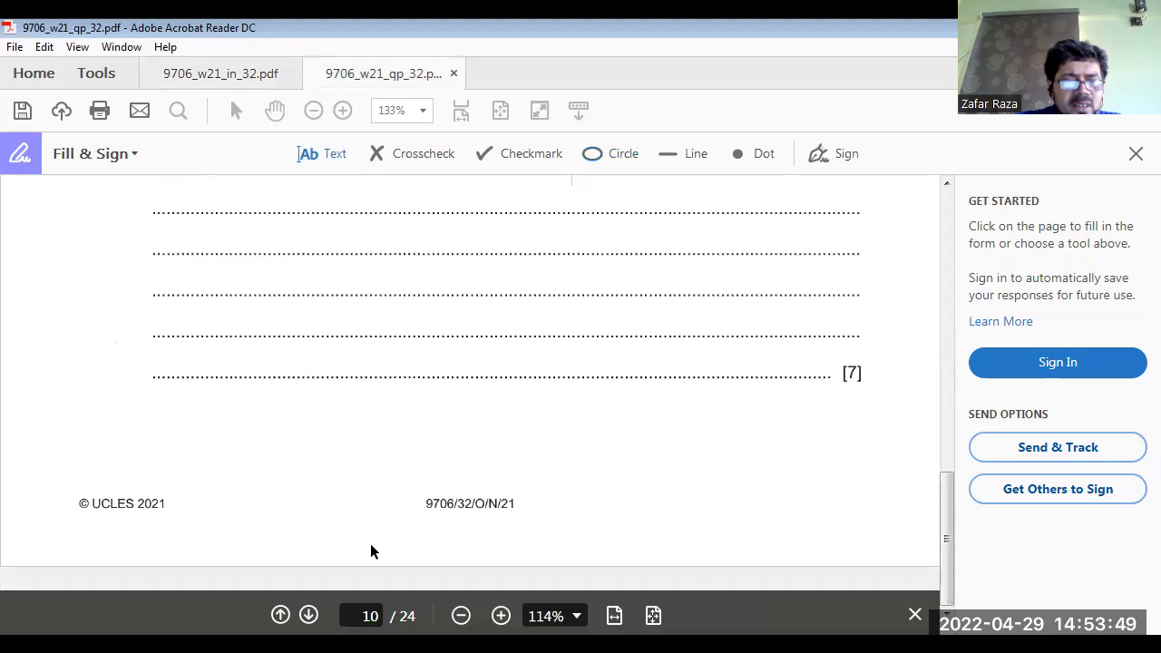
click(309, 616)
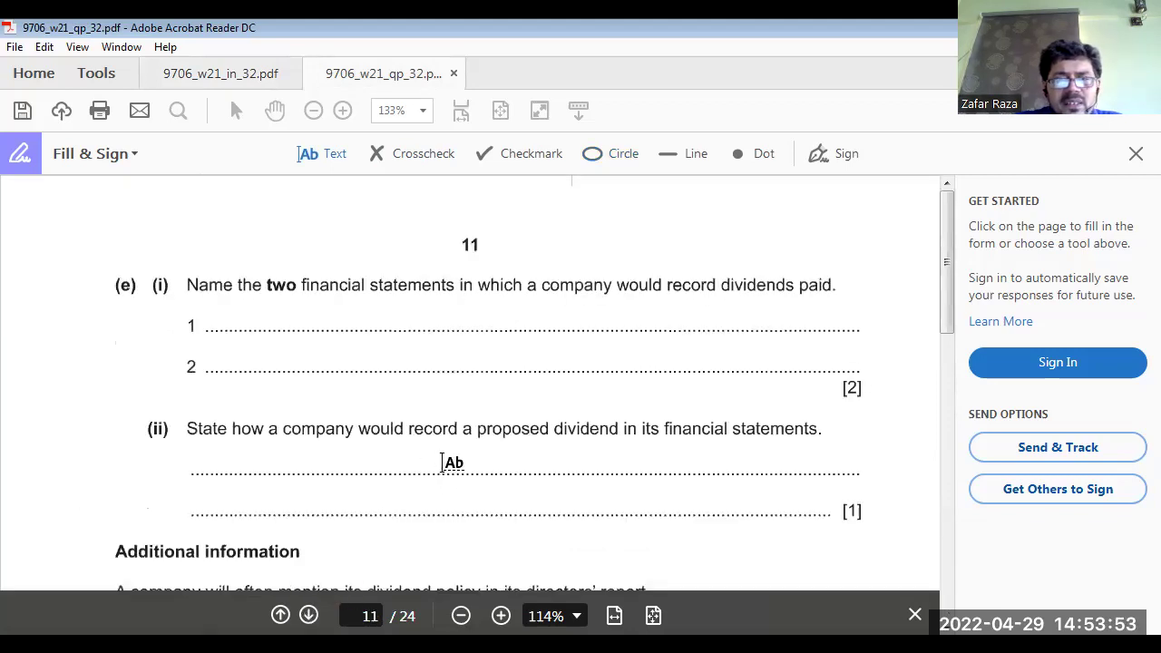
click(271, 323)
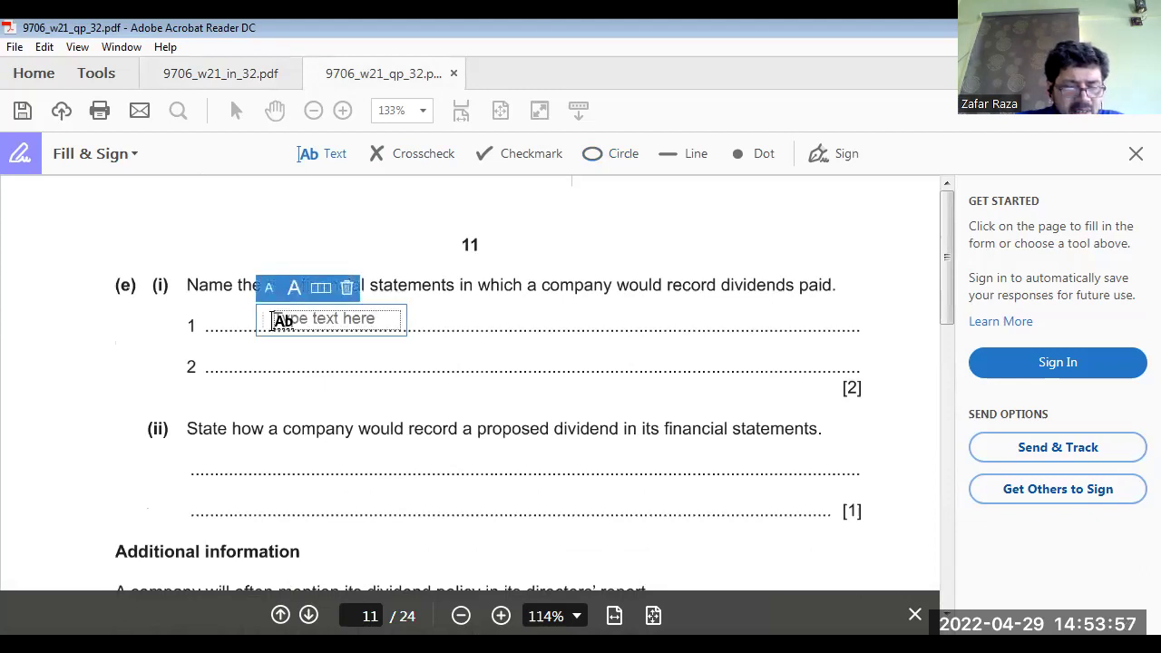
text(Cash )
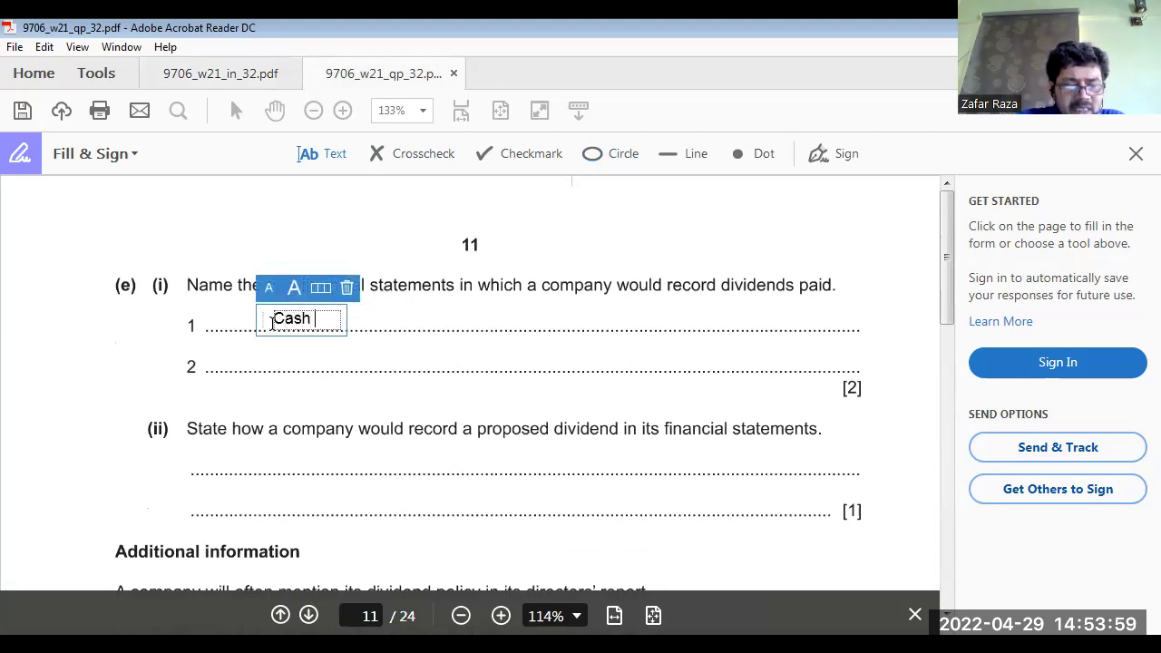
text(Flow St)
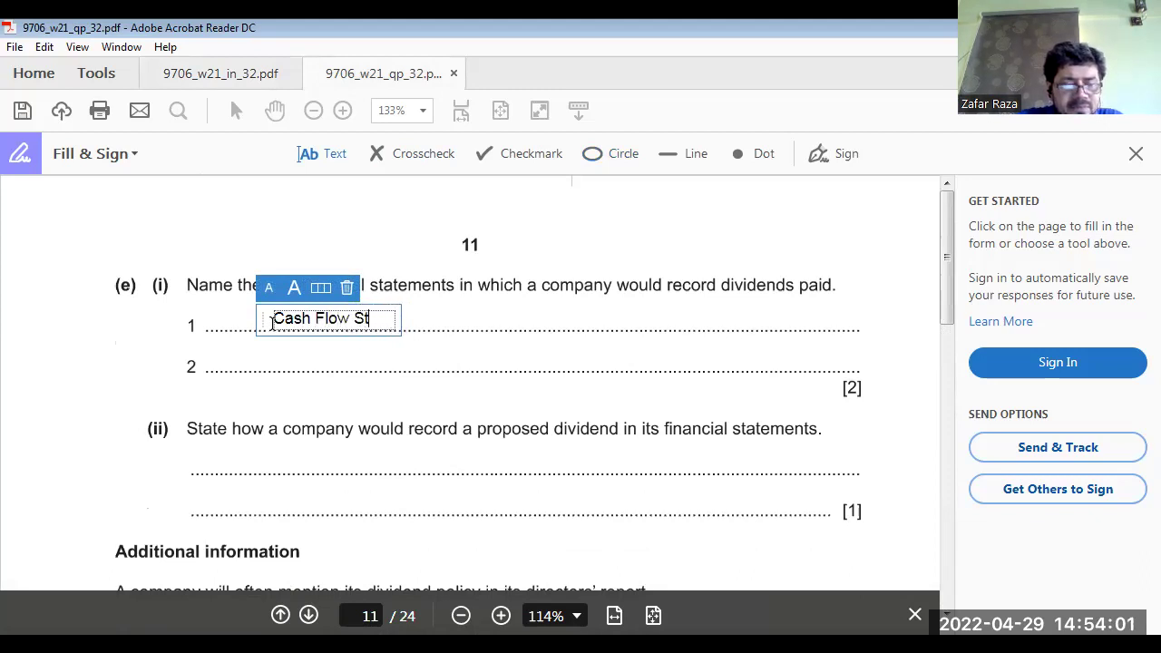
text(atement)
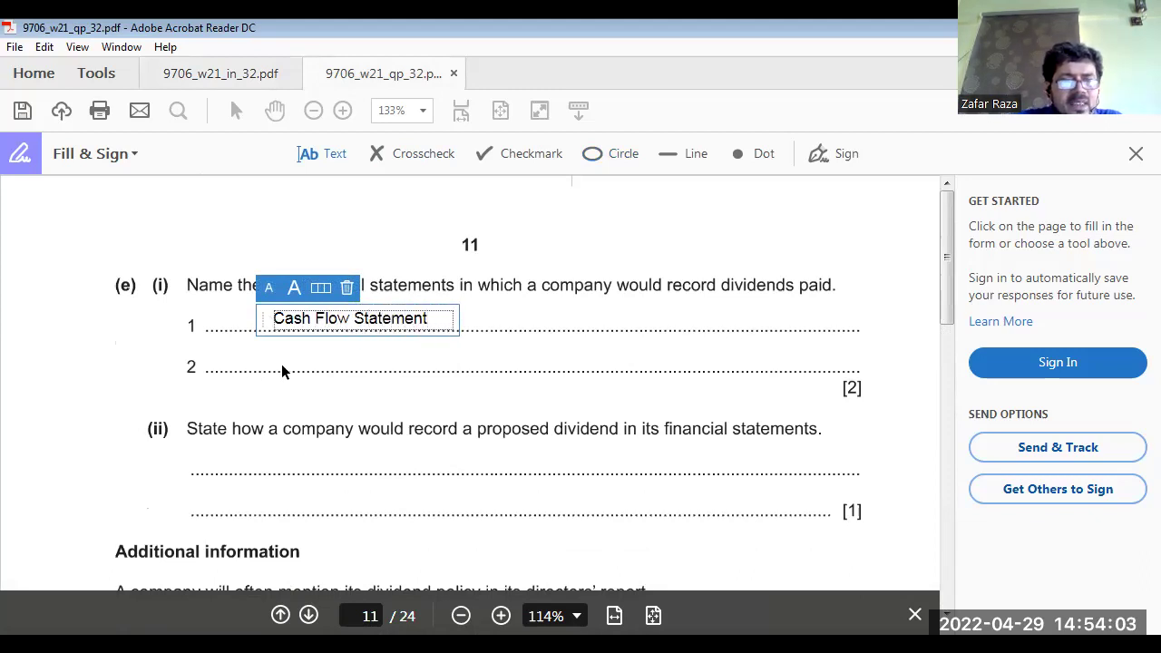
click(288, 359)
text(S)
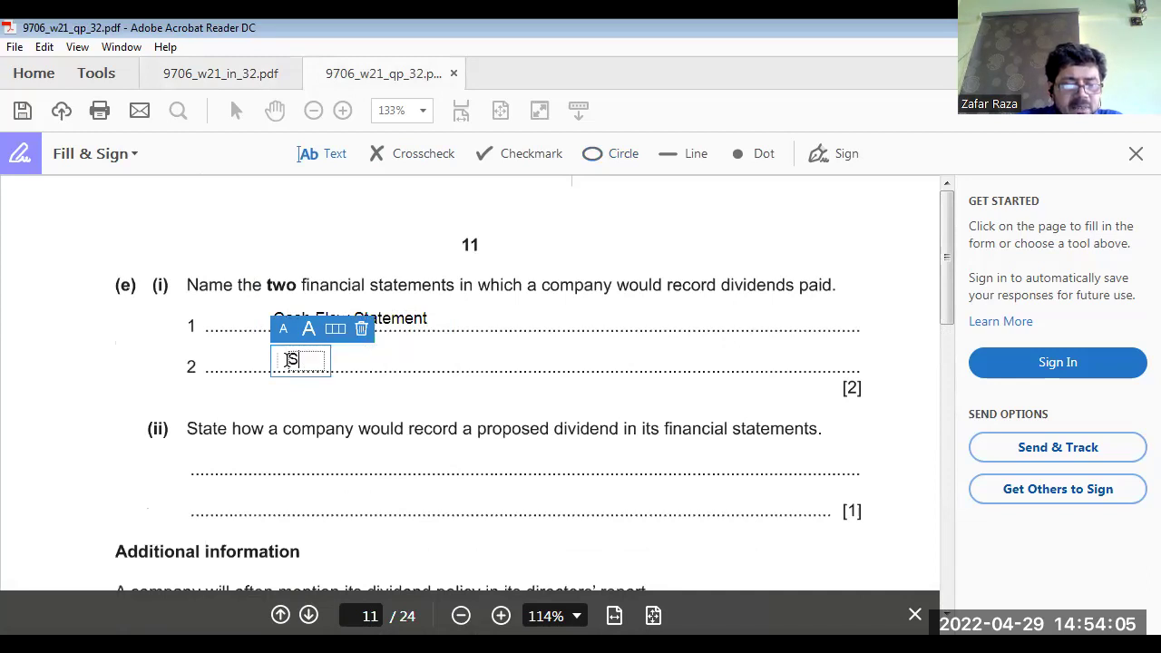
text(tatement )
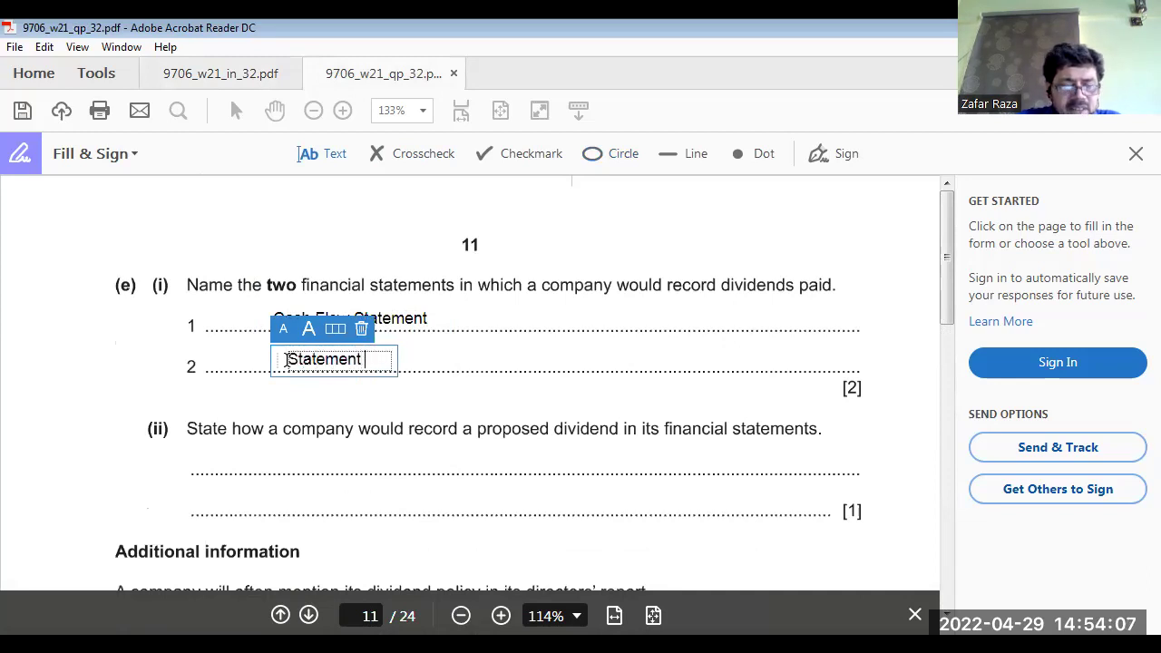
text(changes i)
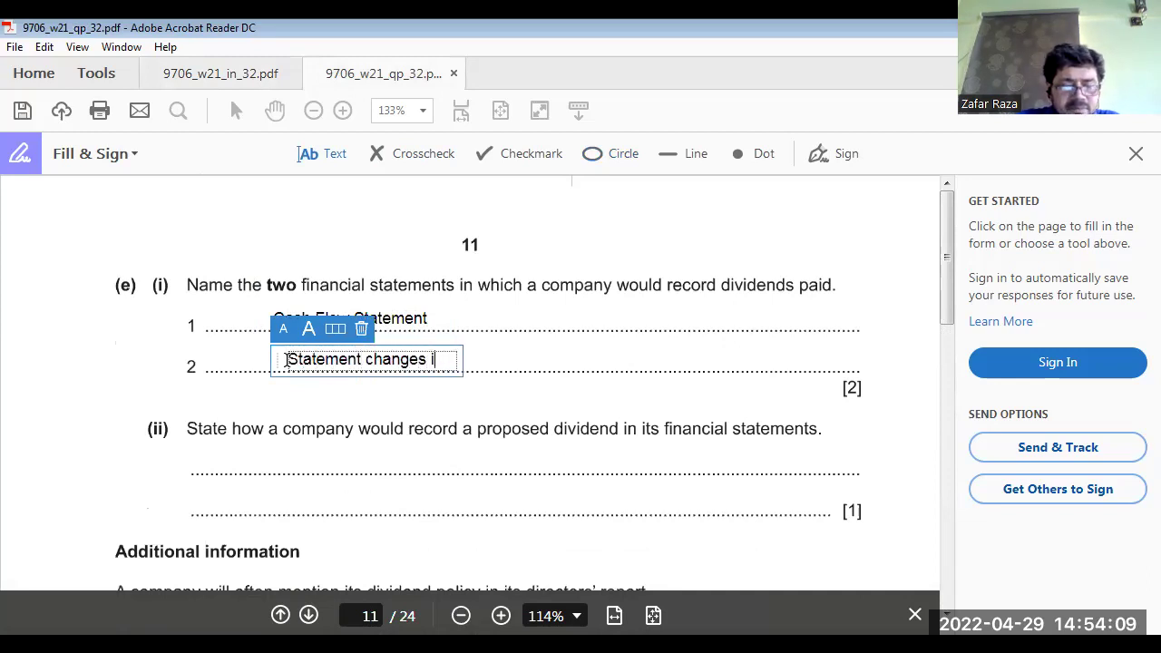
text(n Equi)
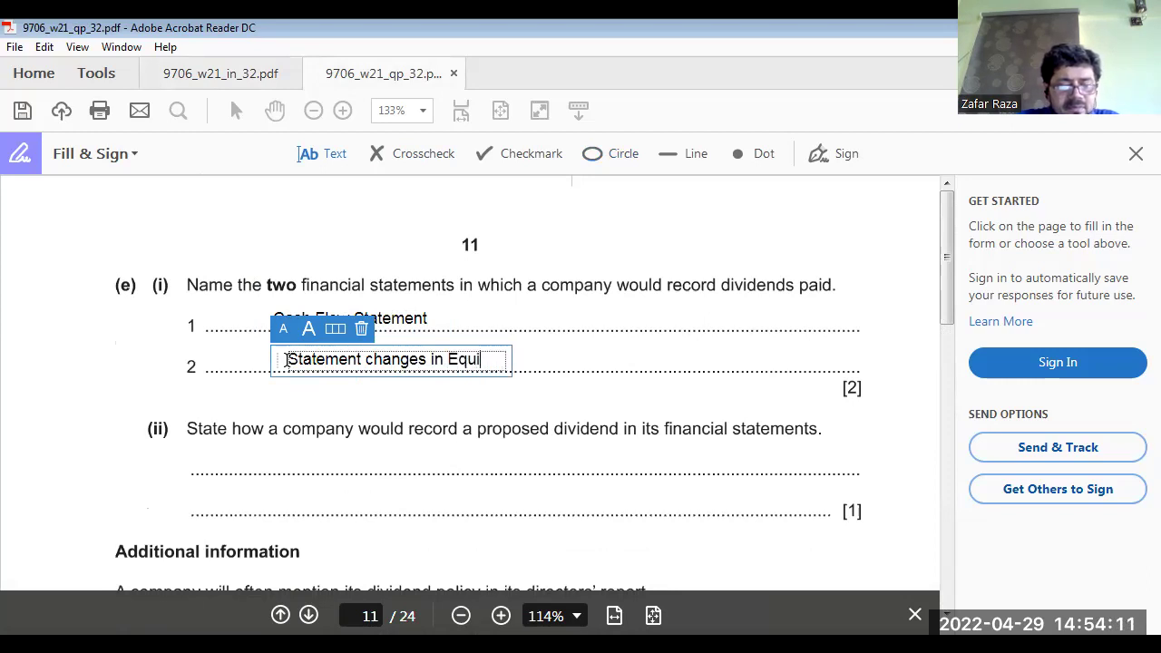
text(ty)
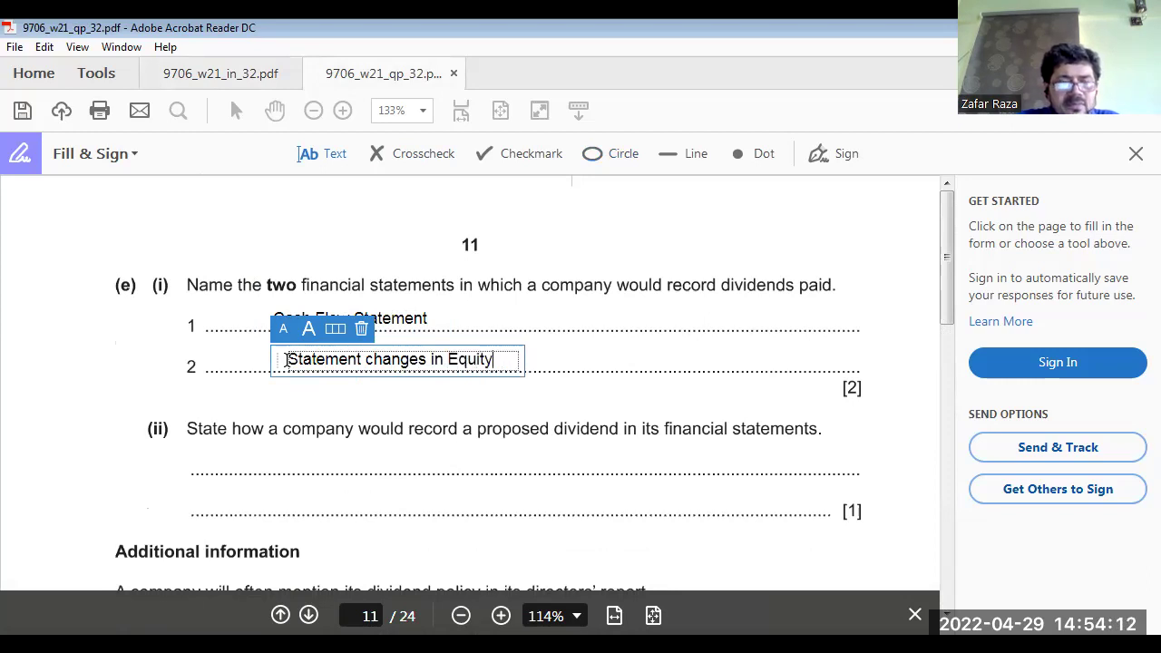
Enter 'as notes' as the answer to (e)(ii)
click(281, 463)
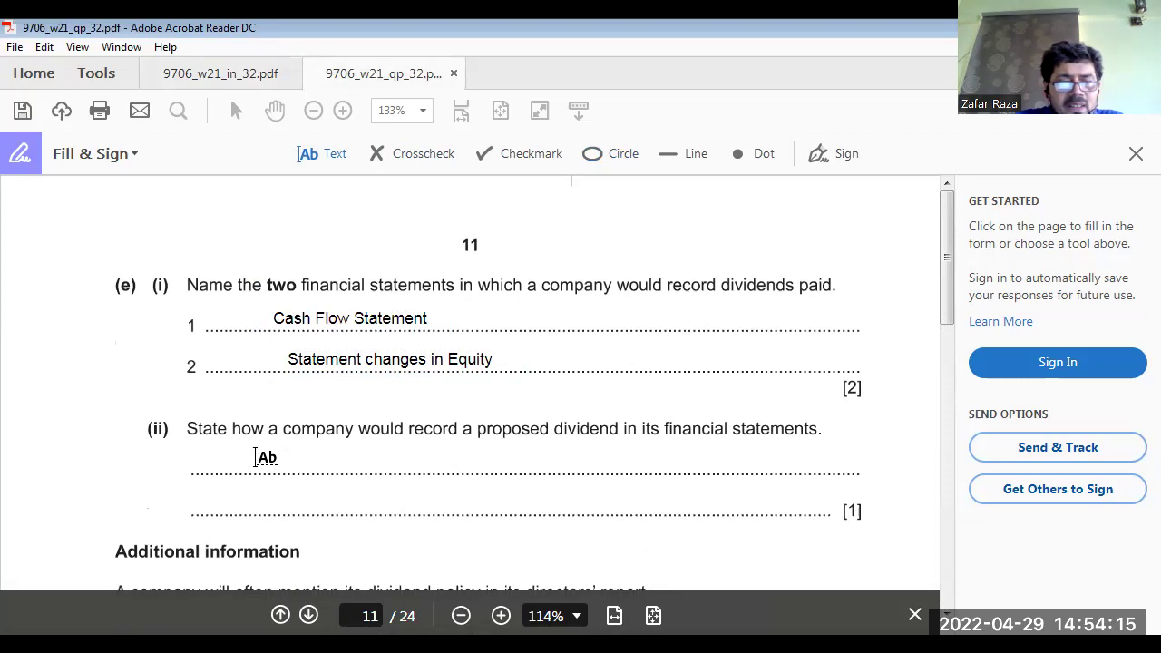
click(255, 459)
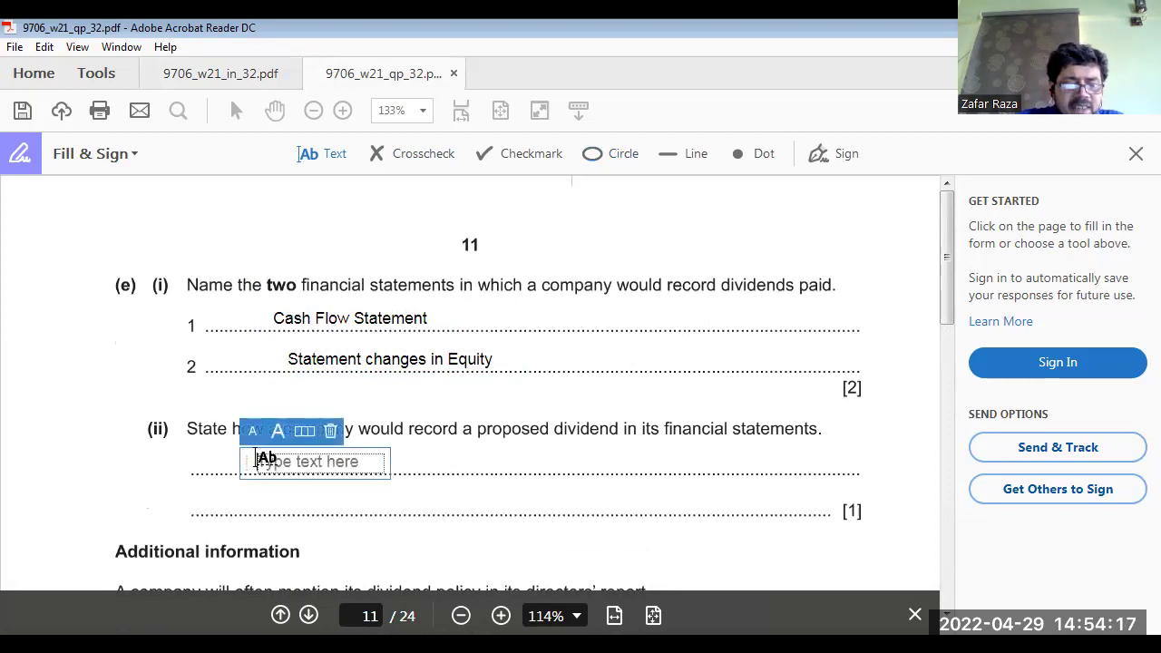
text(as not)
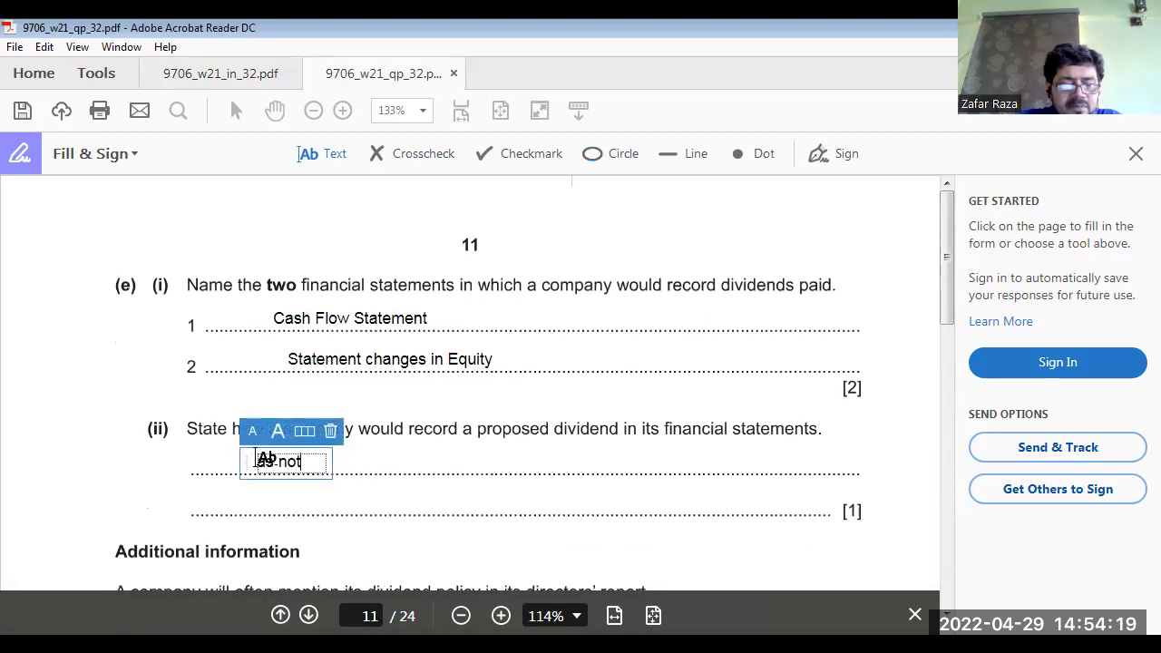
text(es)
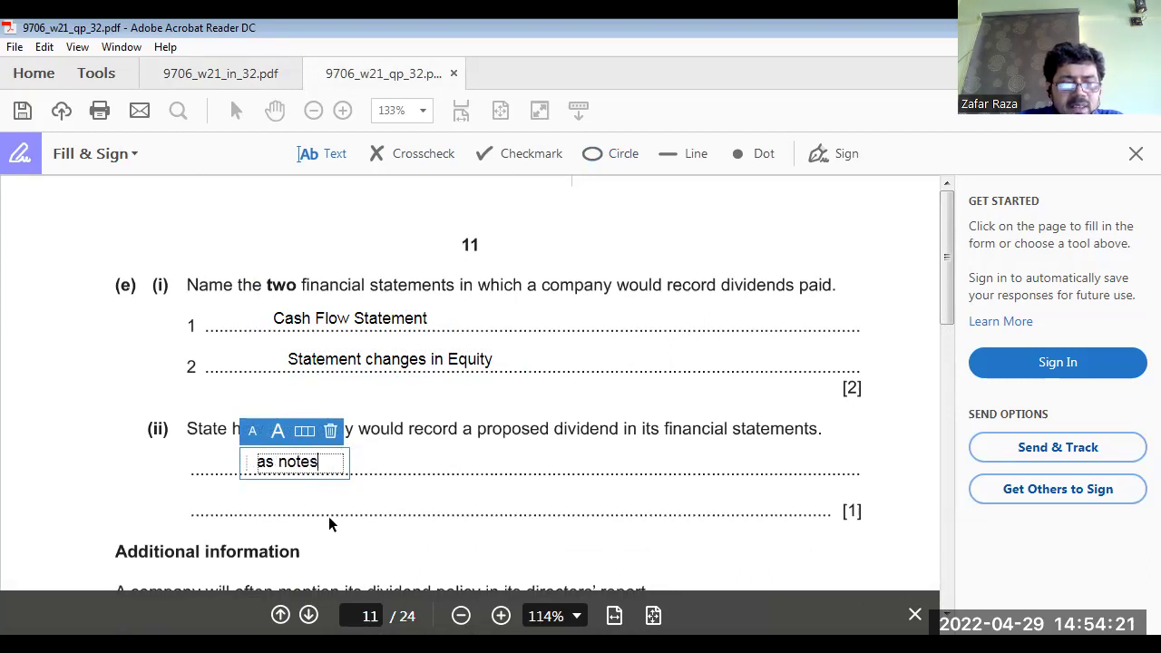
Enter 'Future Developments' on line 1 of question (f)
scroll(330, 520, down, 3)
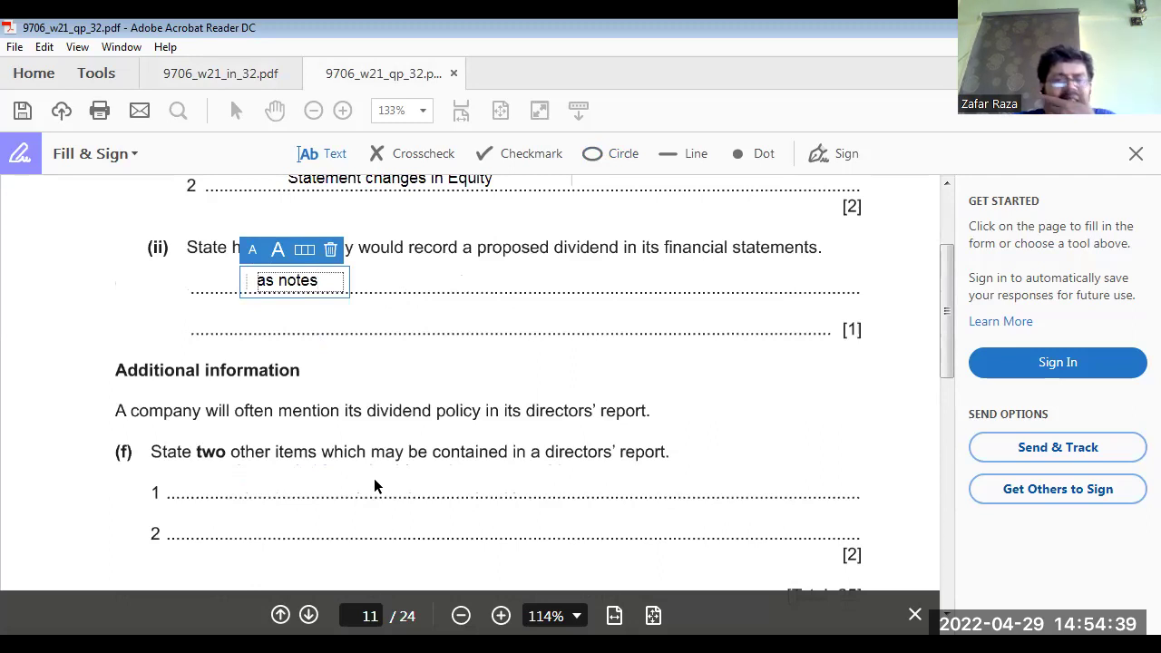
click(246, 487)
text(Future D)
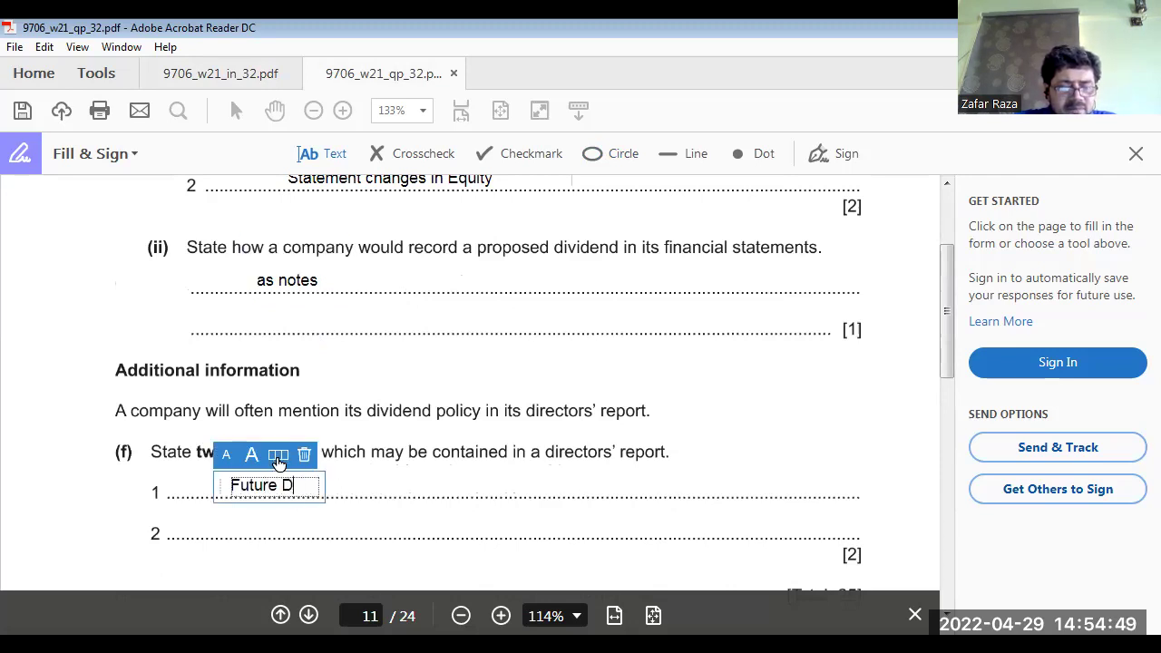
text(evelo)
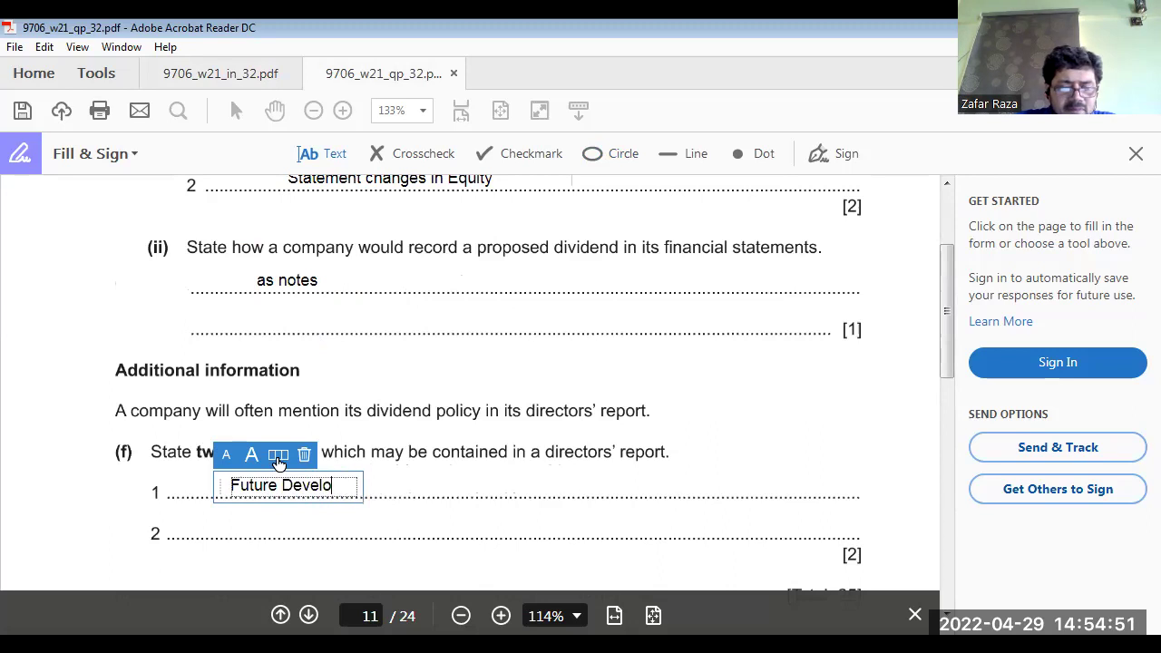
text(pments)
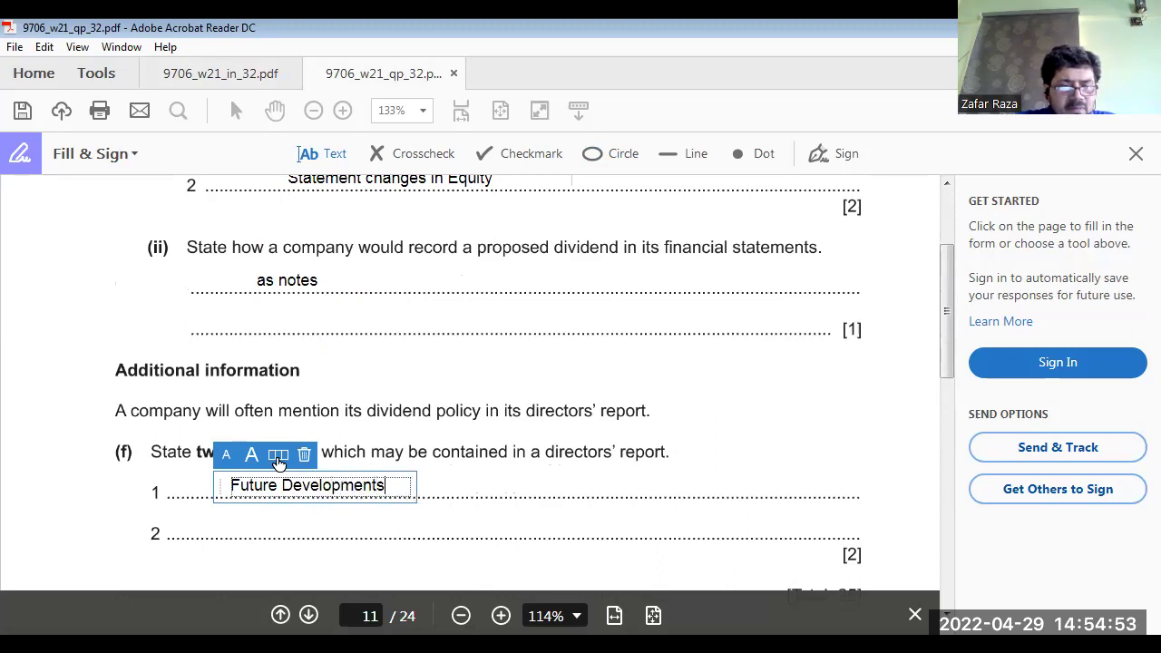
Type 'Health & Safety Issued' on line 2 of (f), fixing the misspelling
click(234, 529)
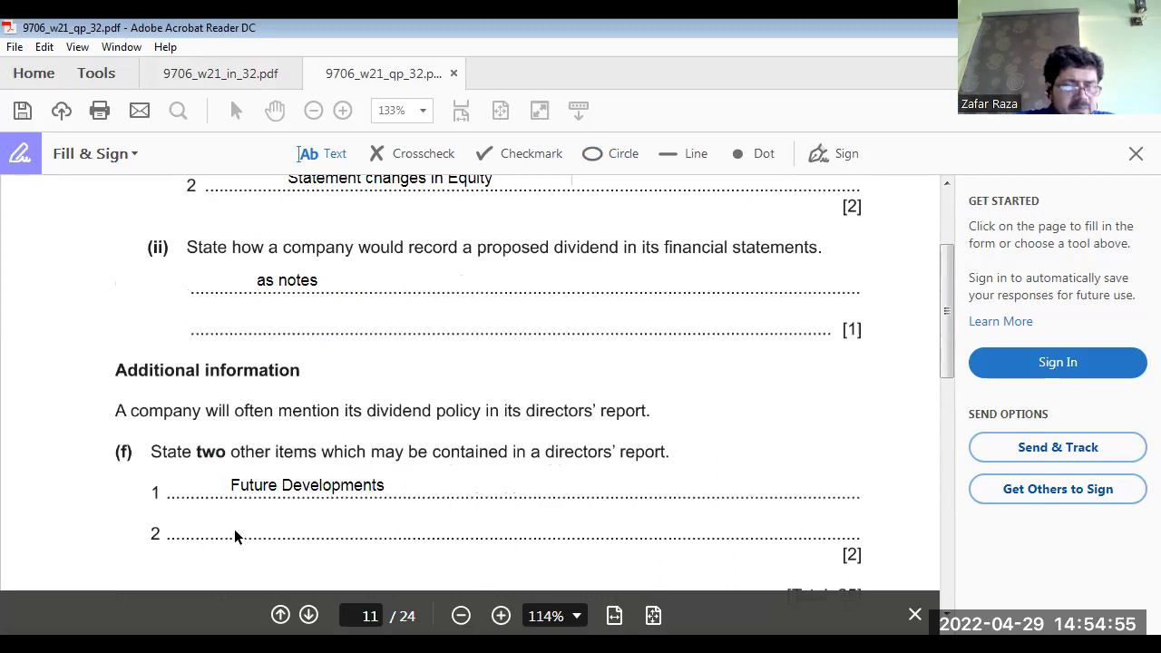
click(234, 529)
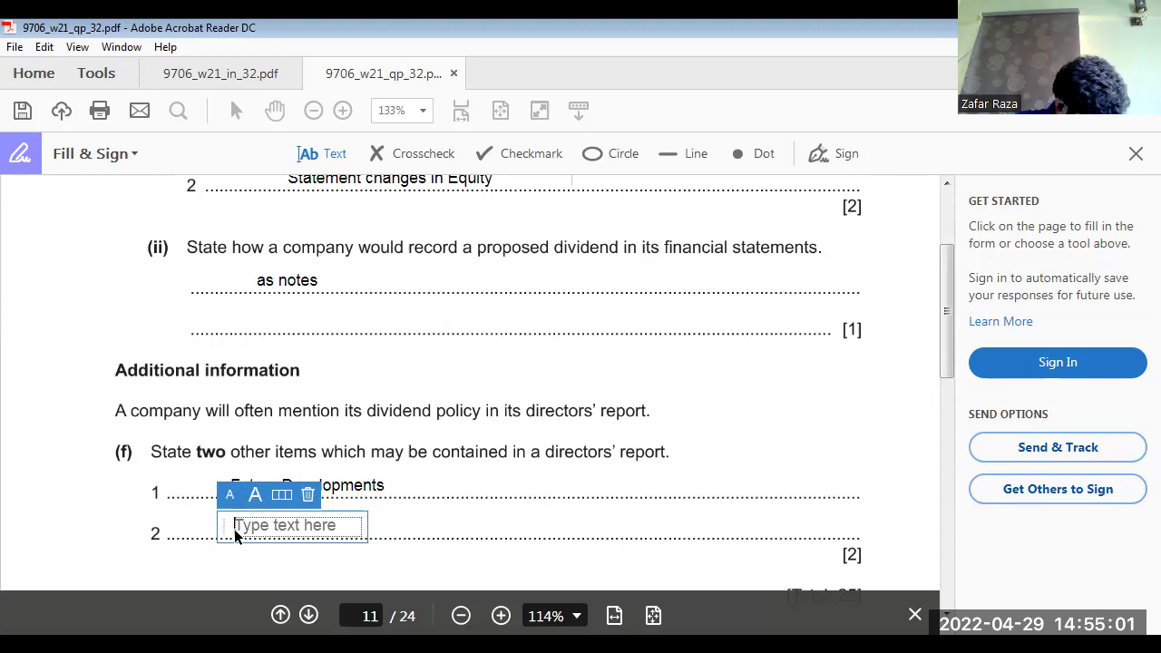
text(Helth)
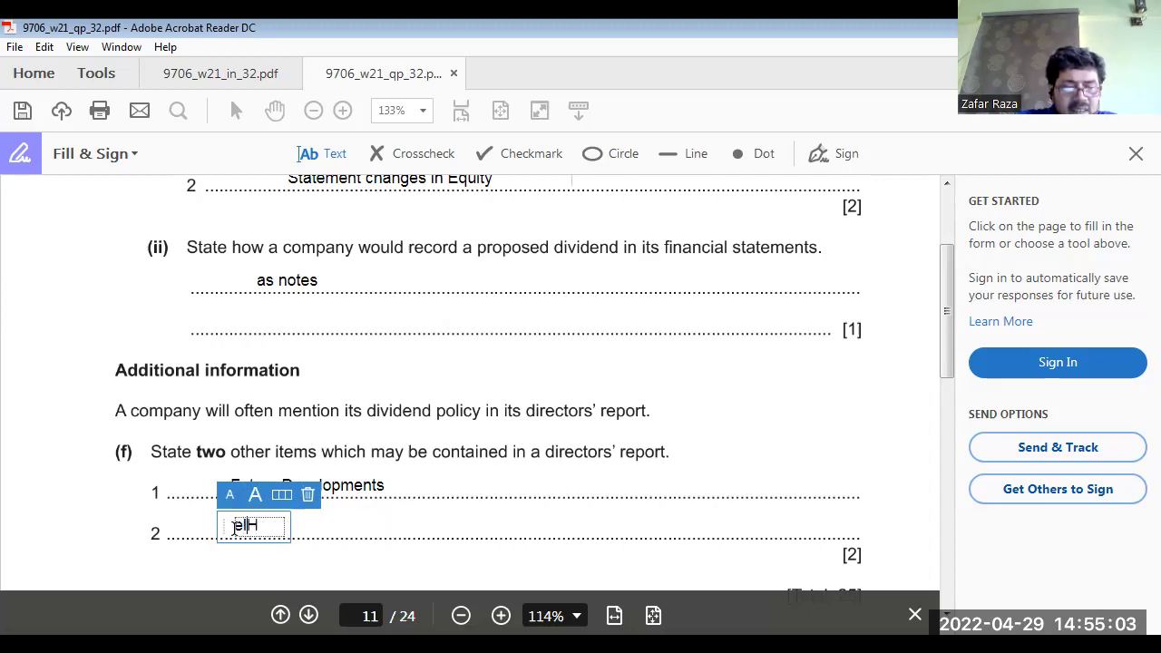
text(h)
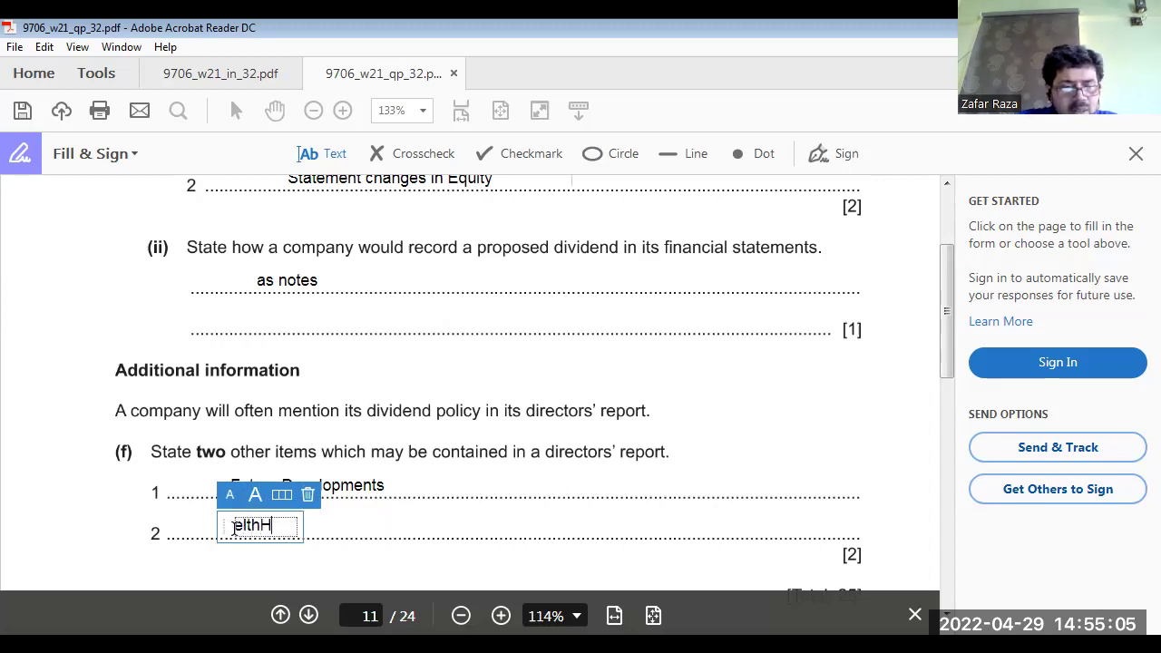
key(BackSpace)
key(BackSpace)
key(BackSpace)
key(BackSpace)
key(BackSpace)
key(BackSpace)
text(Health )
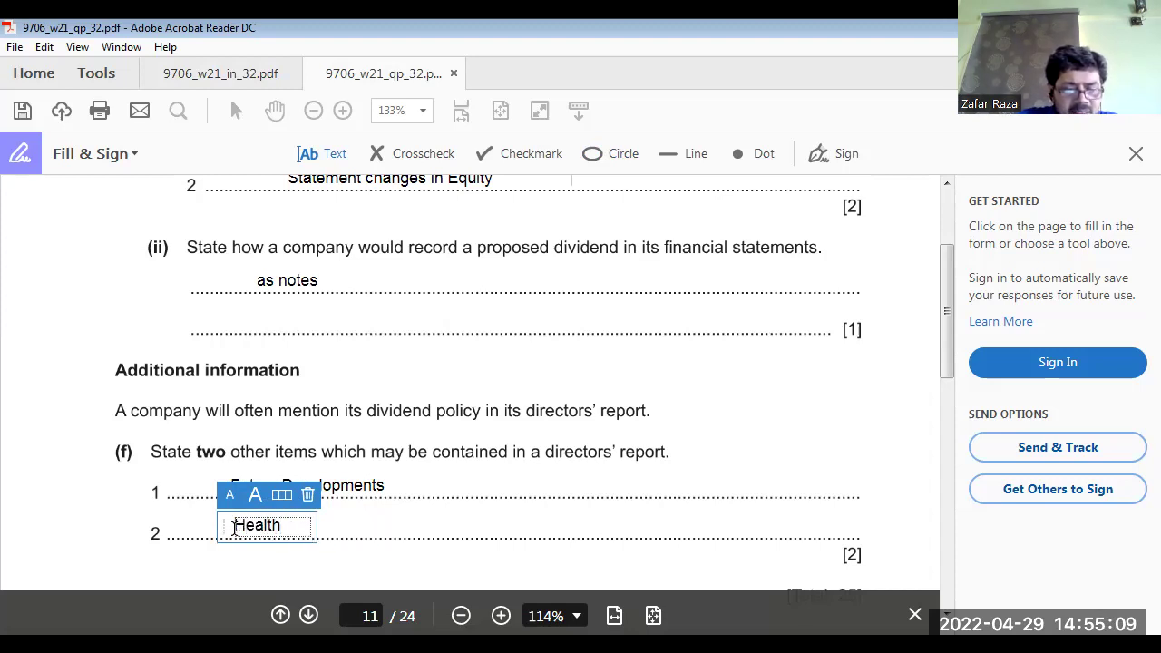
text(& Sa)
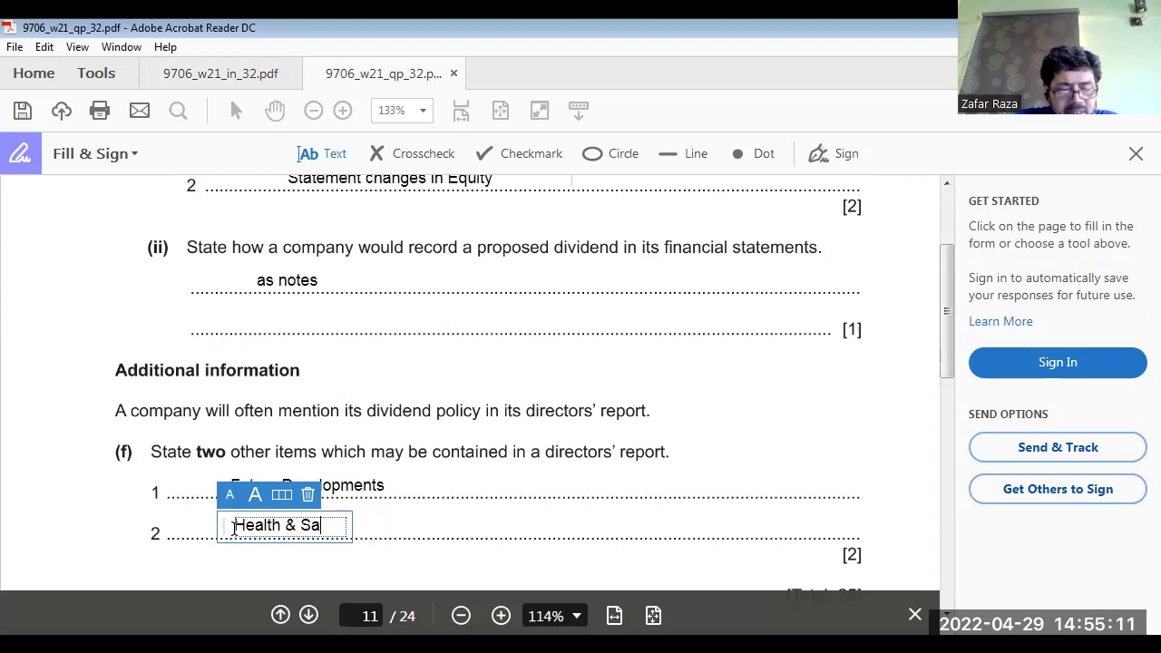
text(fety Issued)
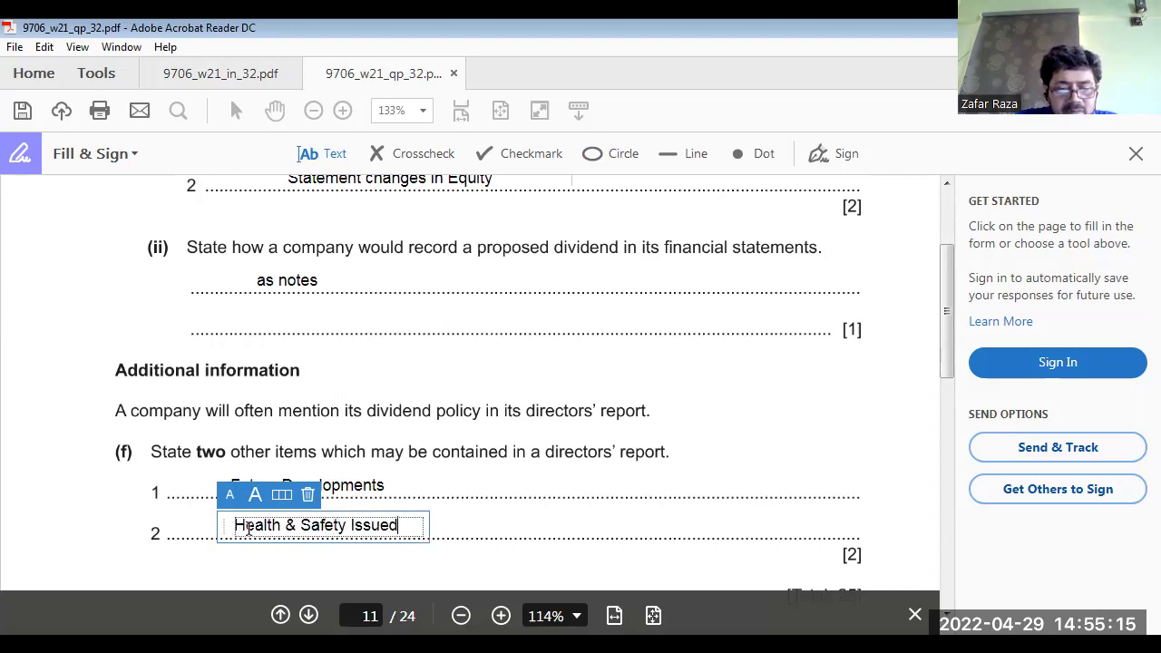
key(BackSpace)
Correct the answer to 'Health & Safety Issues', then delete a stray empty box on page 12
text(s)
scroll(410, 518, down, 5)
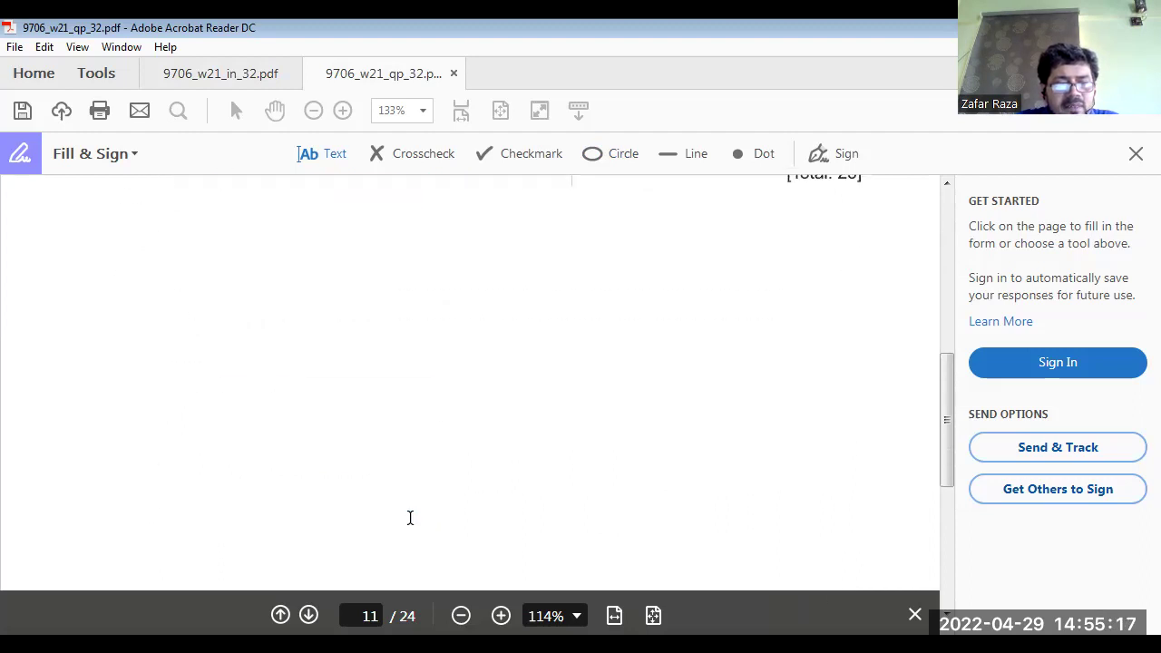
scroll(390, 544, down, 1)
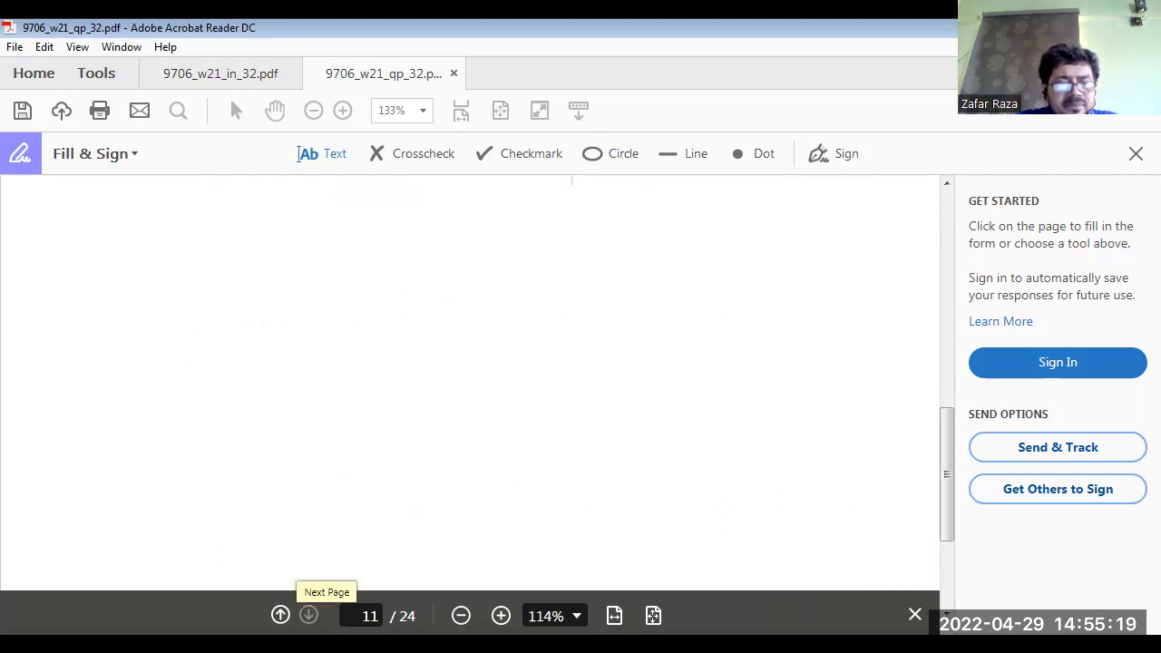
click(309, 615)
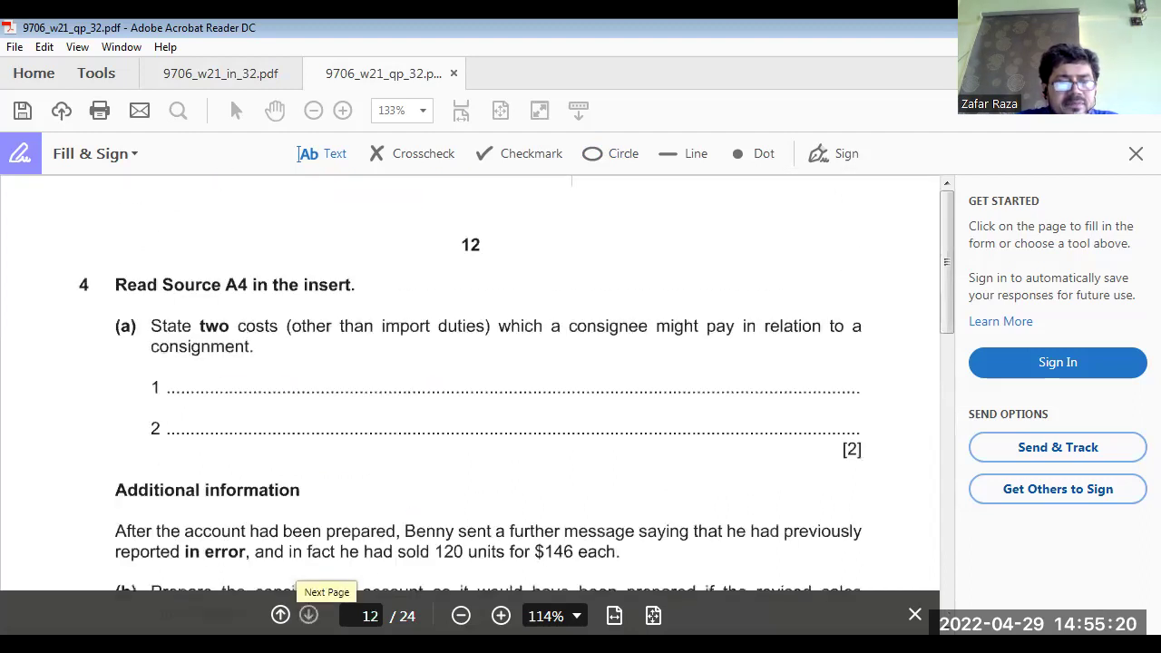
click(442, 437)
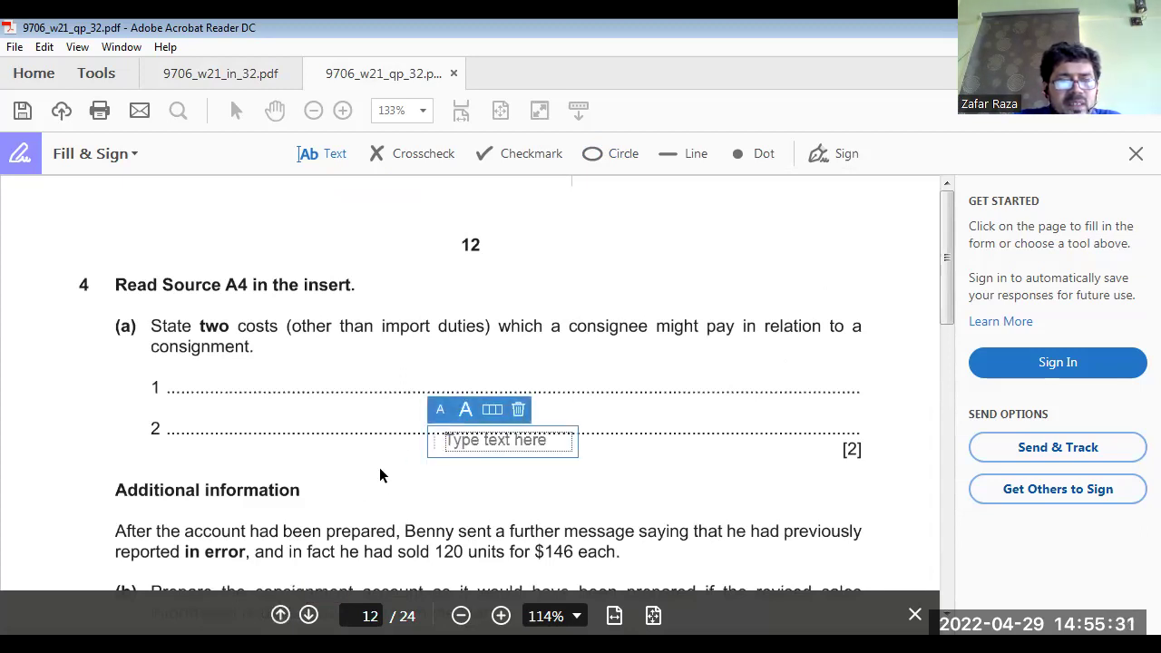
click(522, 410)
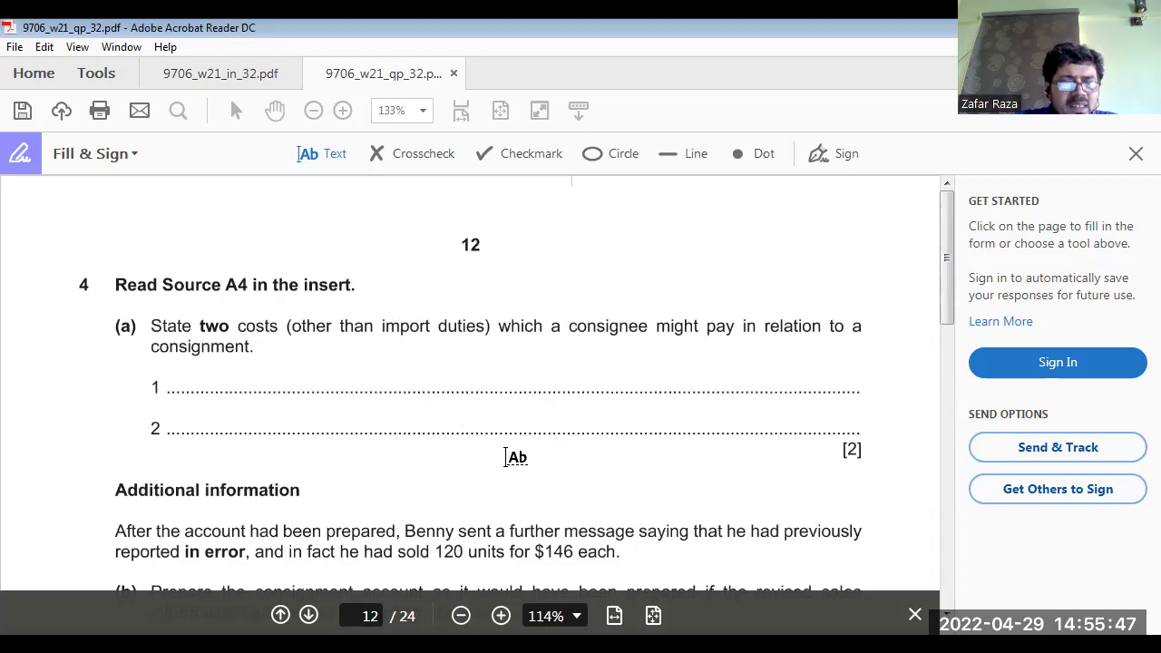
Enter 'Advertising' on line 1 and 'Storage' on line 2 of question 4(a)
click(246, 372)
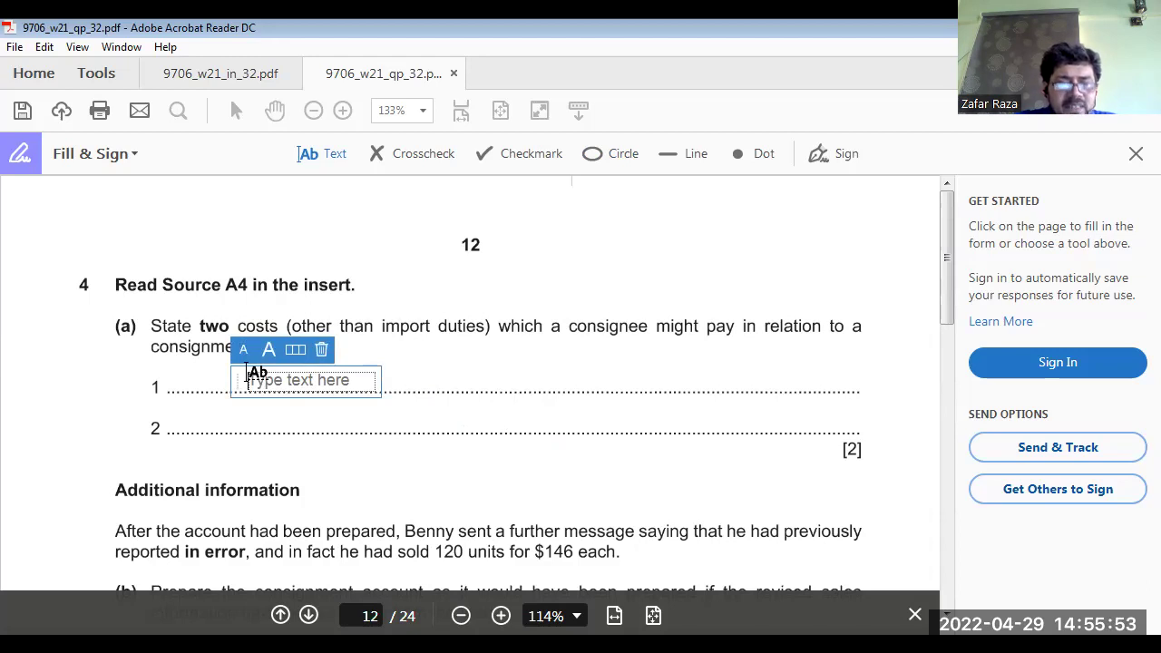
text(Adver)
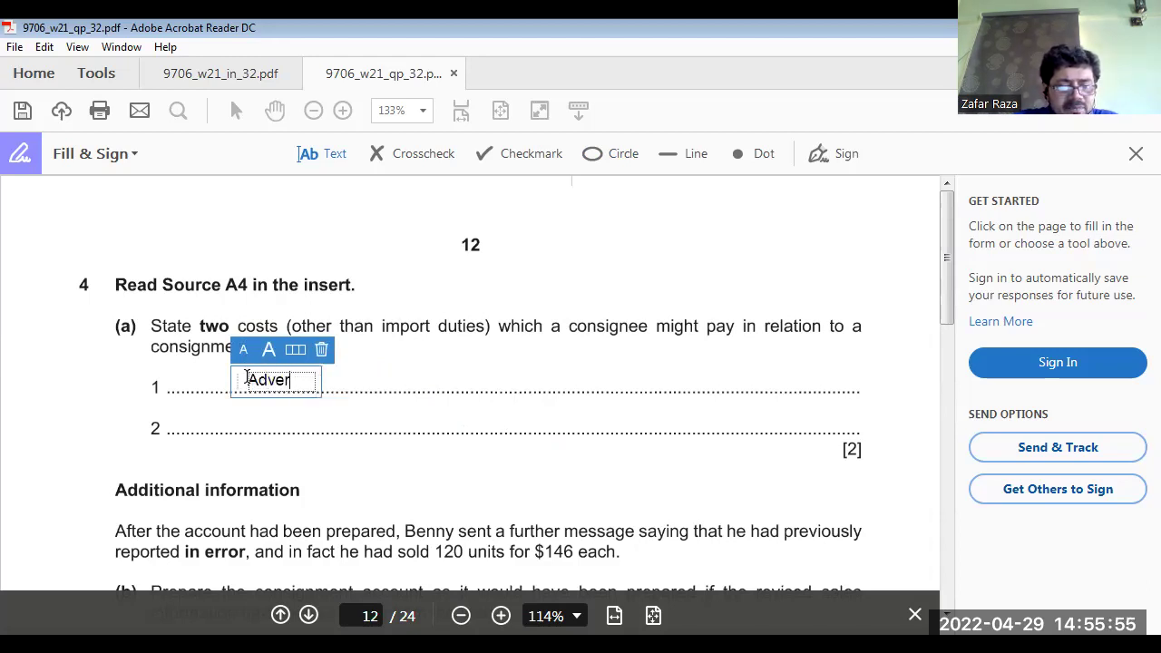
text(tising)
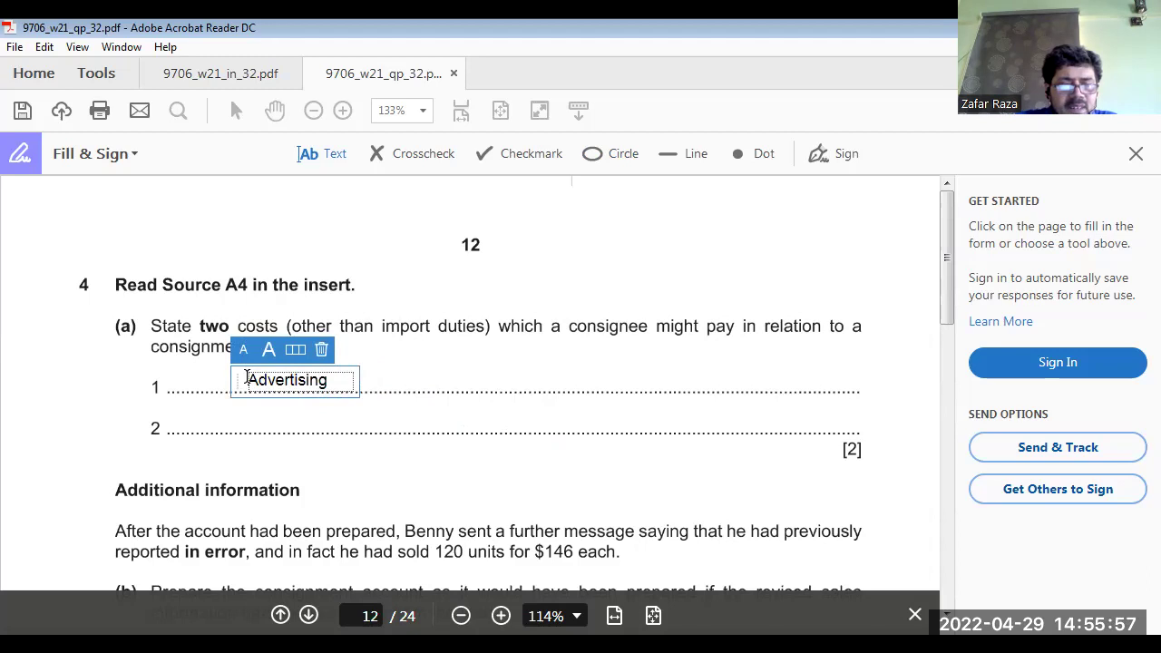
click(254, 420)
click(255, 420)
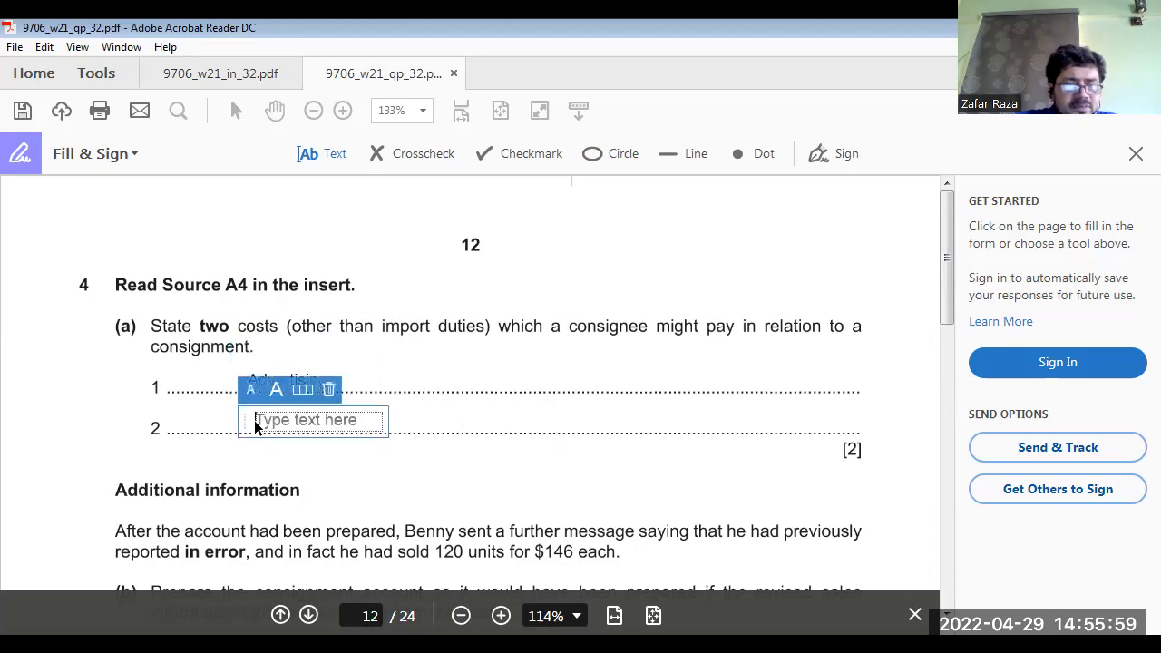
text(Stor)
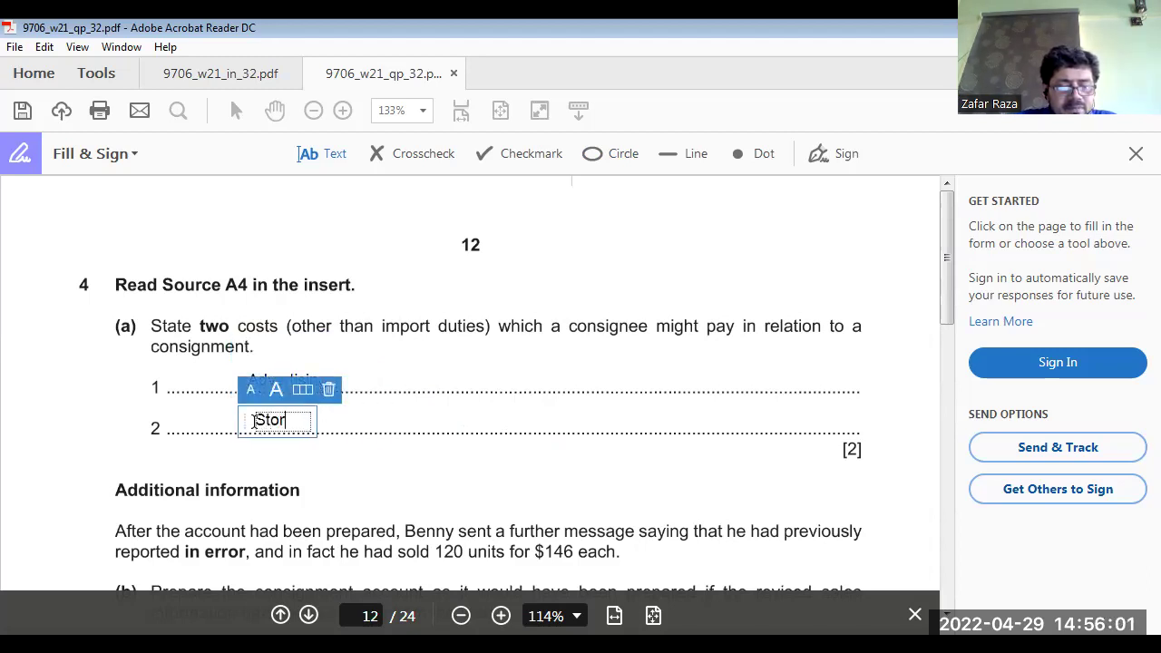
text(gae)
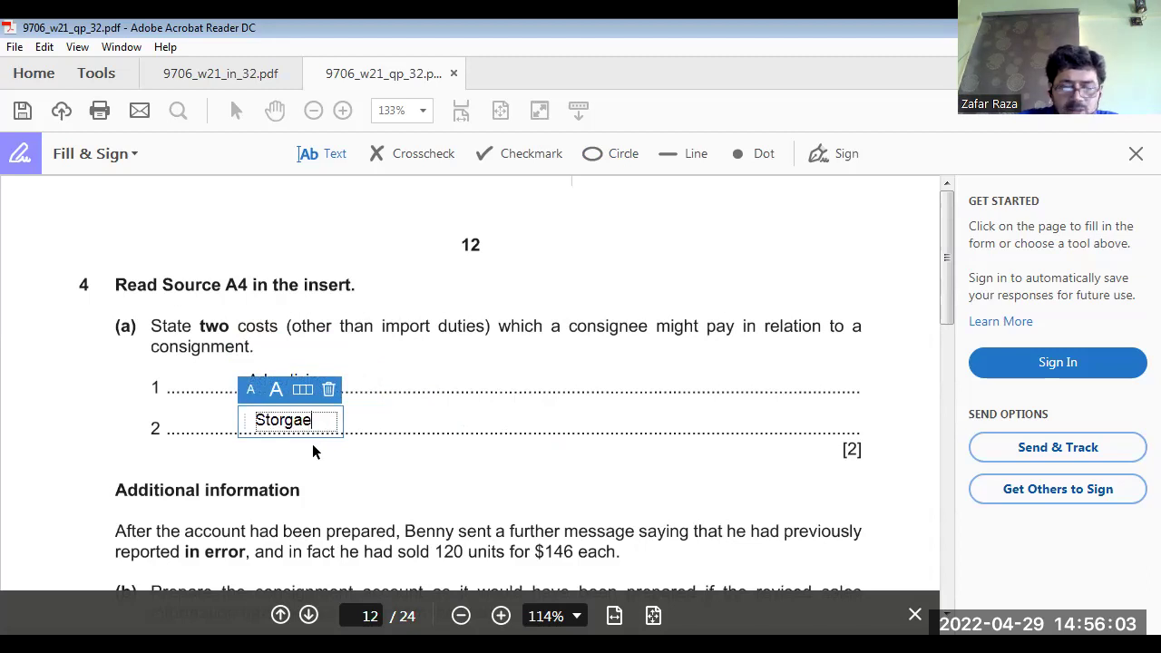
key(BackSpace)
key(BackSpace)
key(BackSpace)
key(BackSpace)
Finish the 'Storage' answer, then draw a line spanning the whole first answer line of 4(b)
text(rage)
click(356, 492)
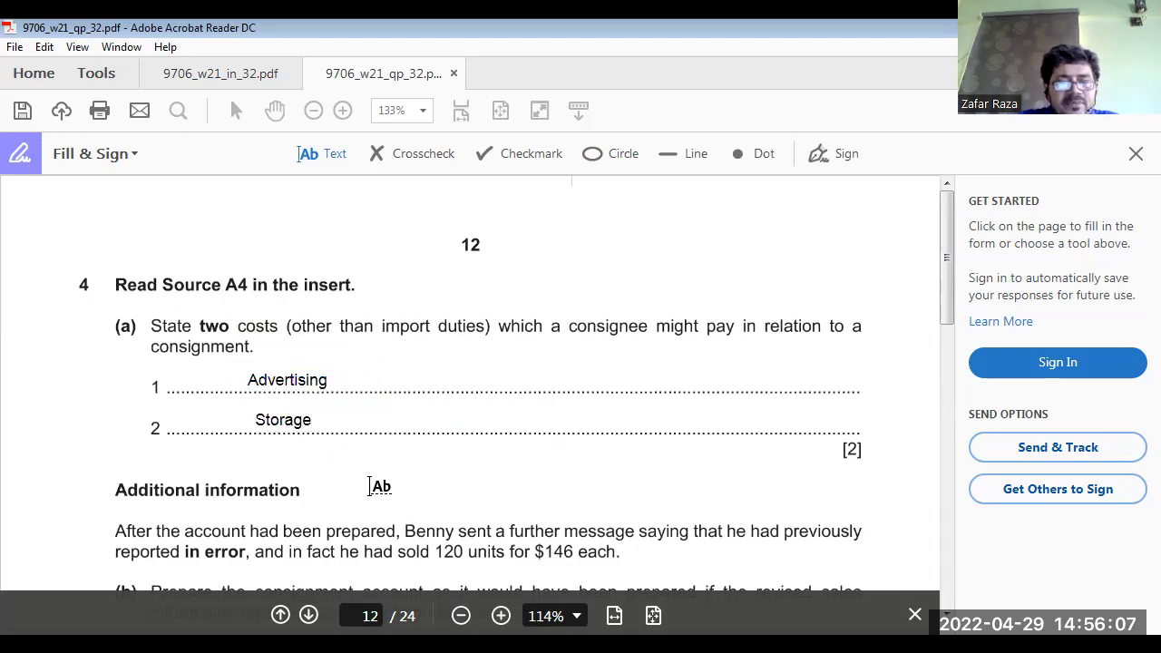
scroll(370, 487, down, 3)
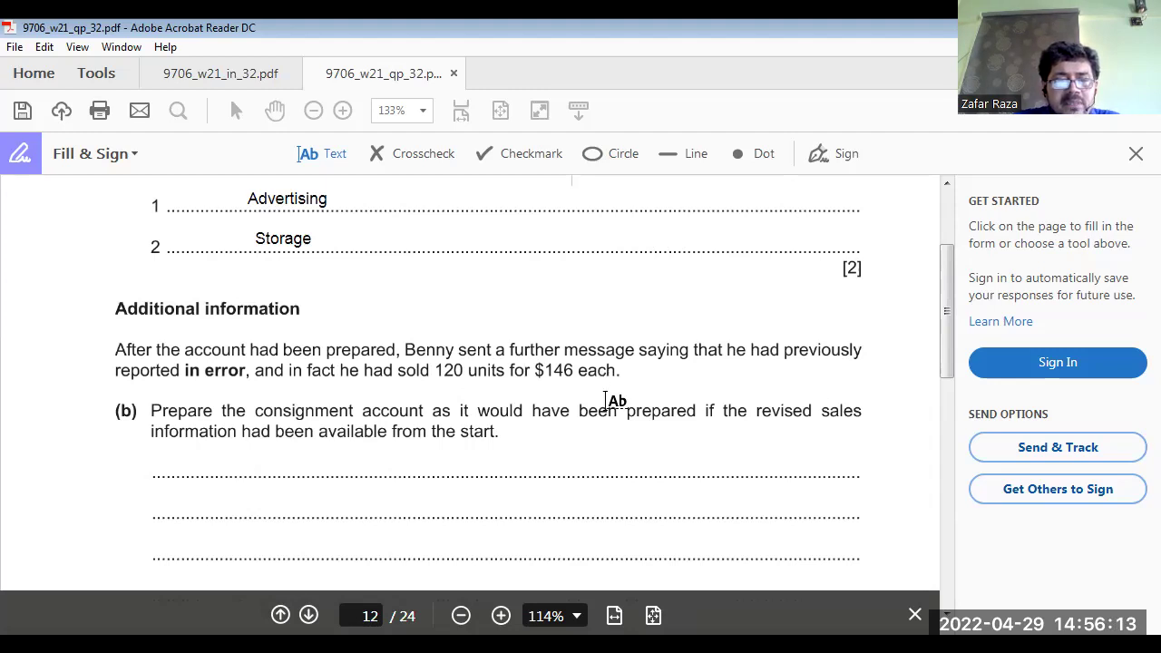
scroll(612, 399, down, 3)
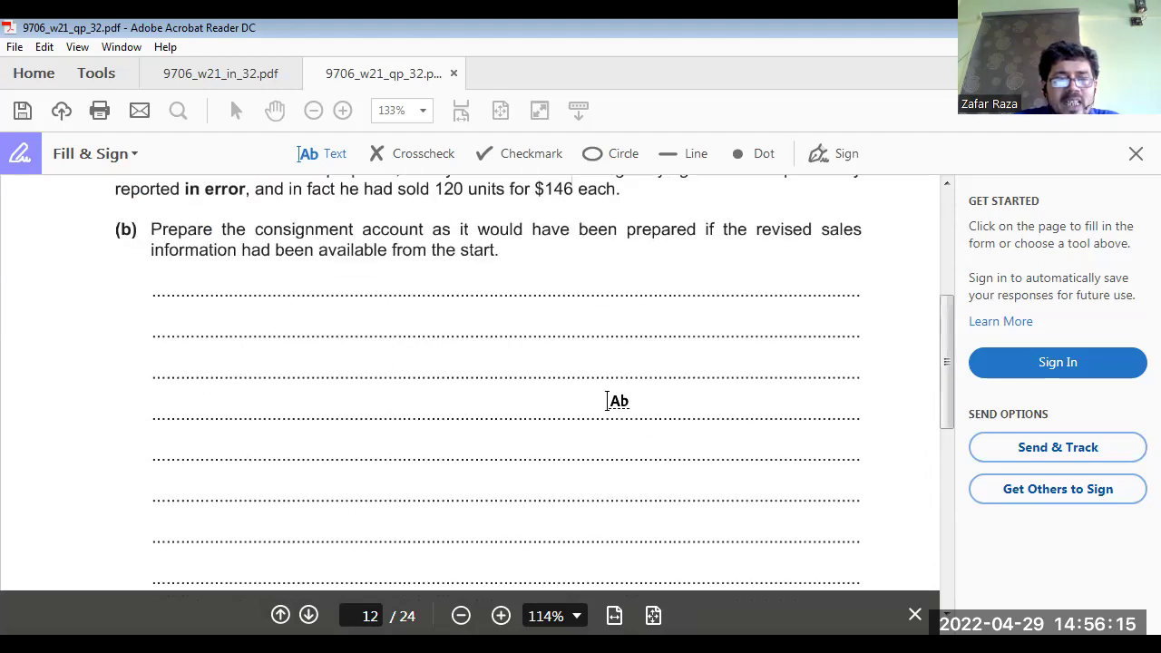
scroll(607, 402, up, 6)
scroll(607, 402, down, 3)
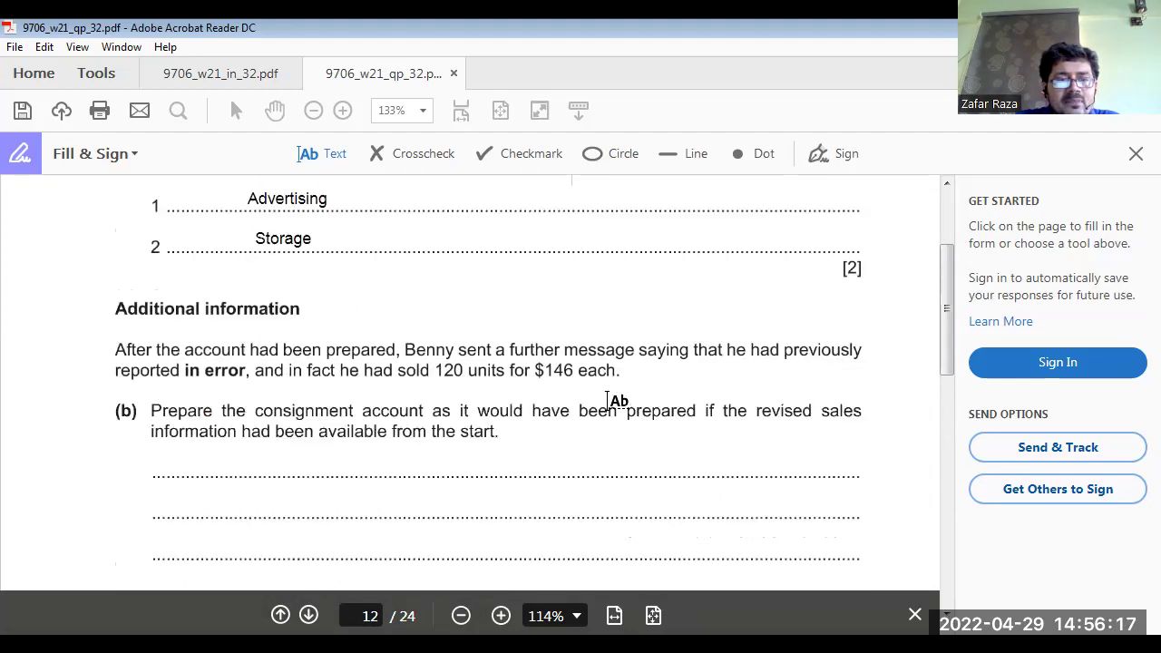
click(662, 153)
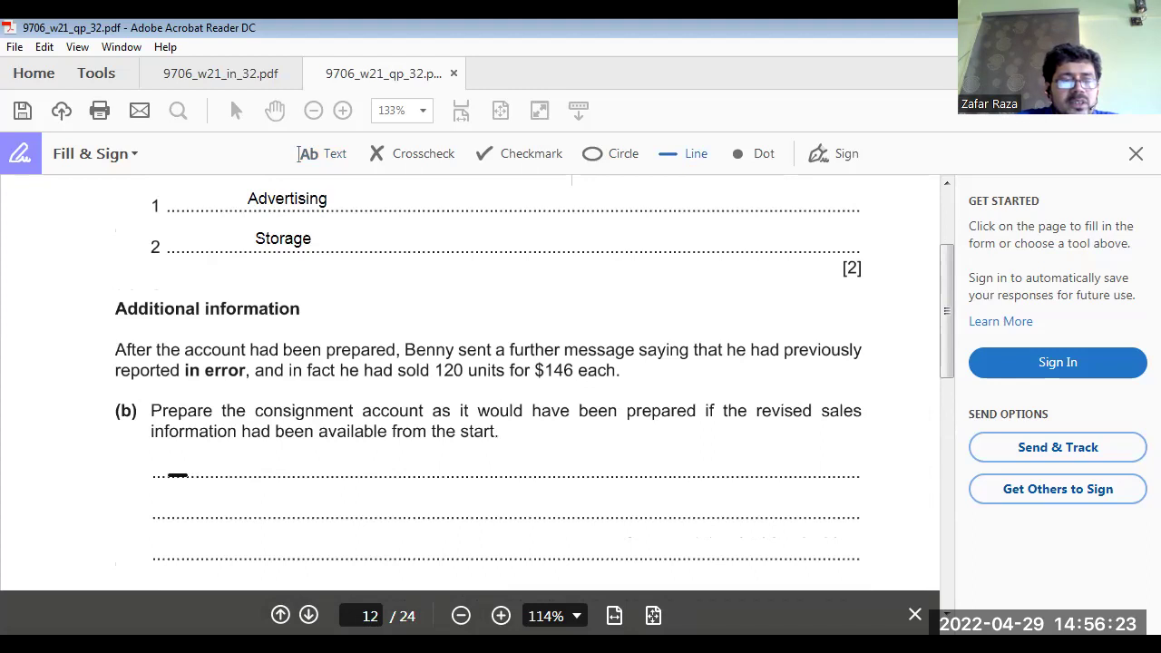
click(178, 475)
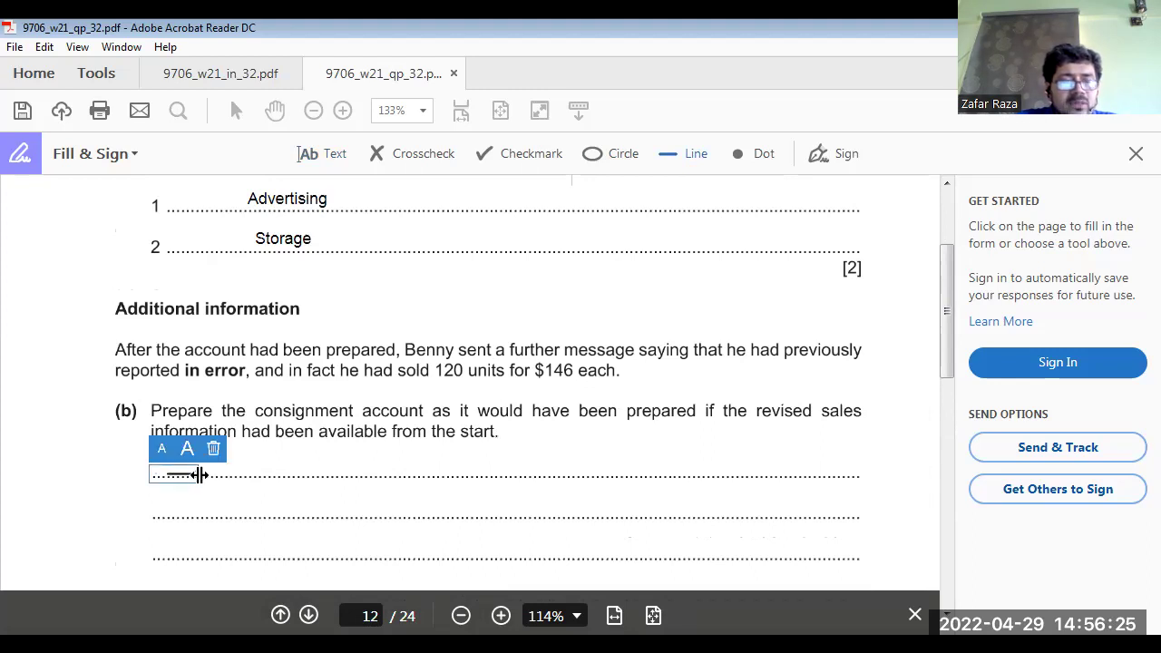
drag(199, 474, 850, 474)
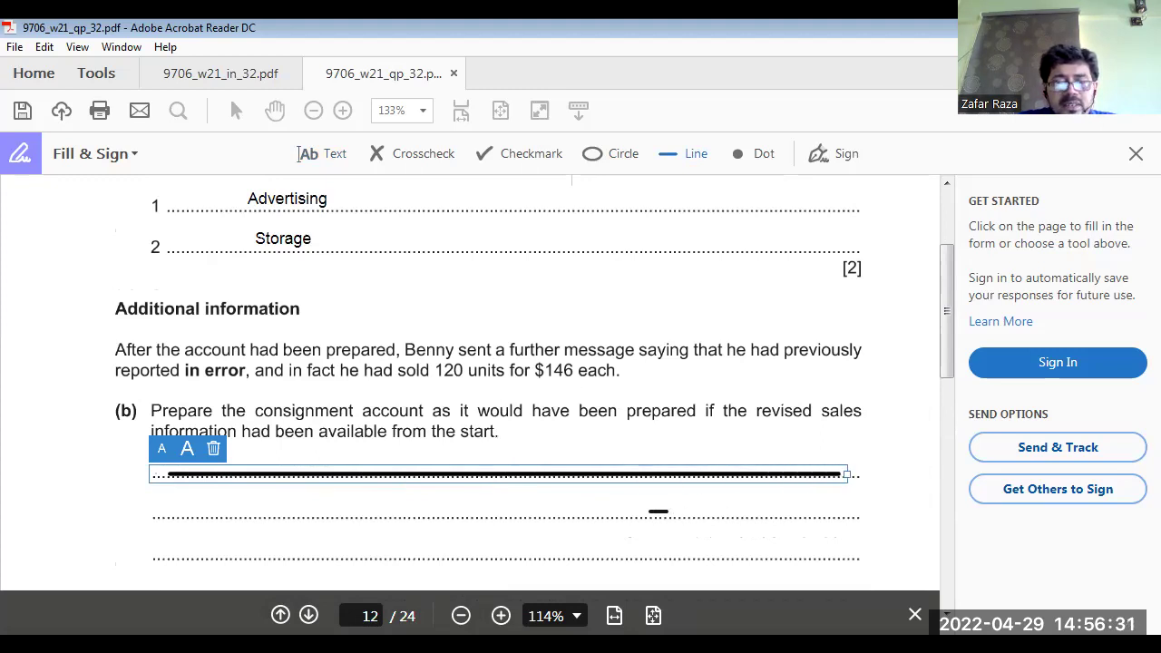
click(323, 159)
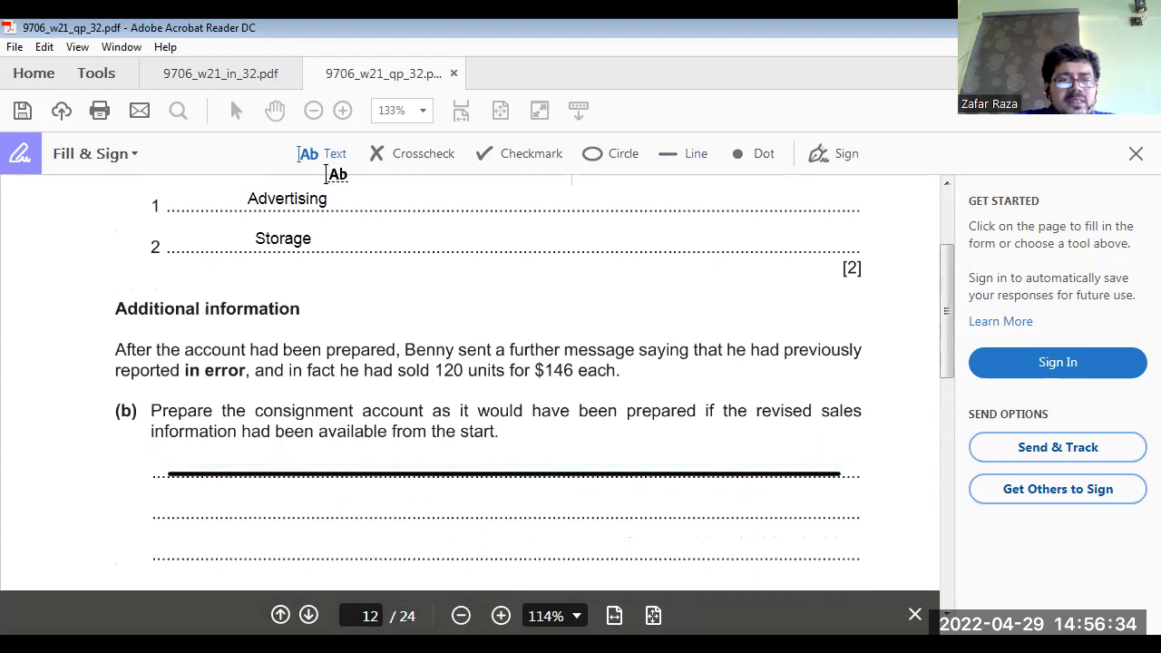
Type 'Consignment Account' just above the 4(b) rule, correcting the misspelling
click(396, 456)
text(Consi)
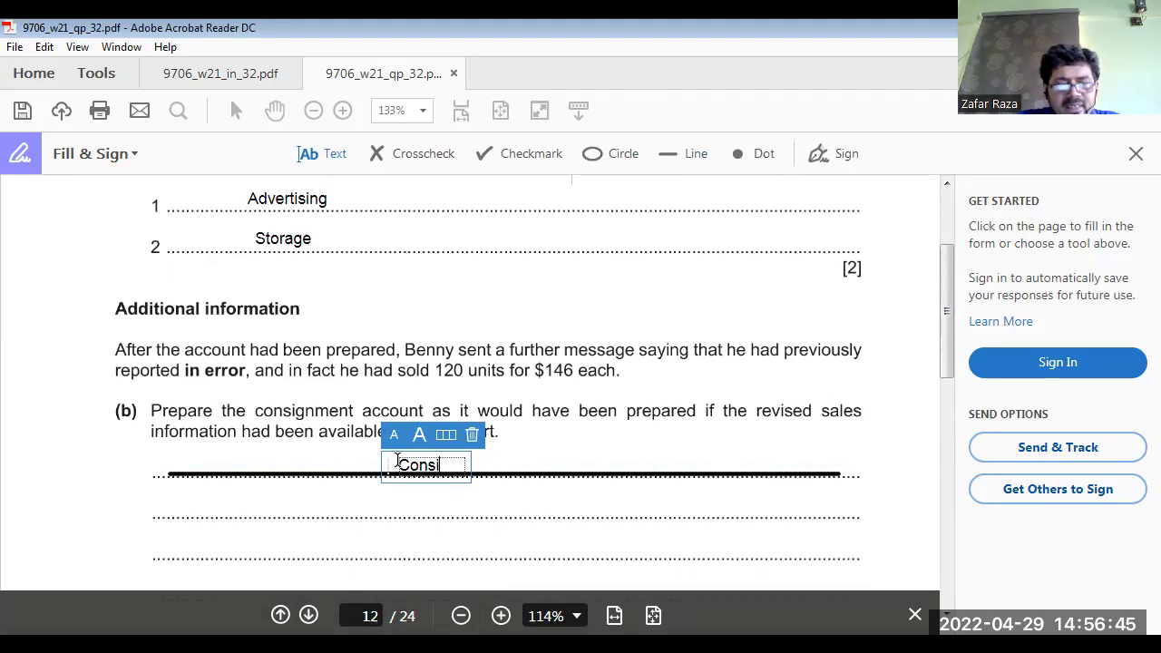
text(gn)
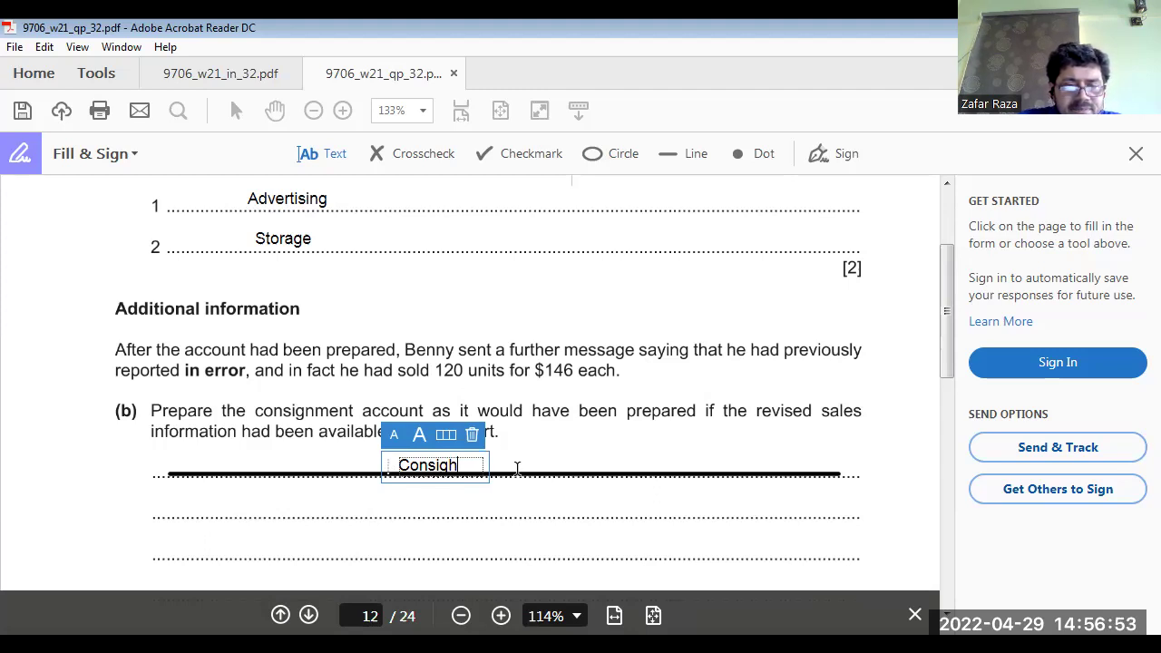
key(BackSpace)
key(BackSpace)
key(BackSpace)
text(ignment Account)
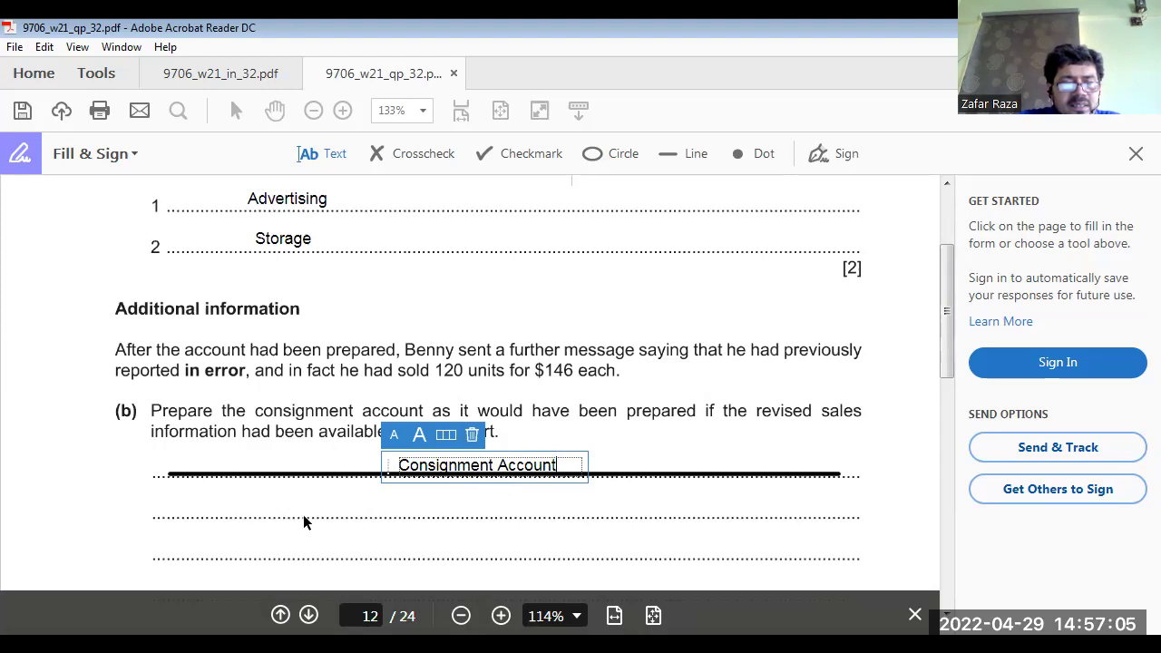
click(223, 77)
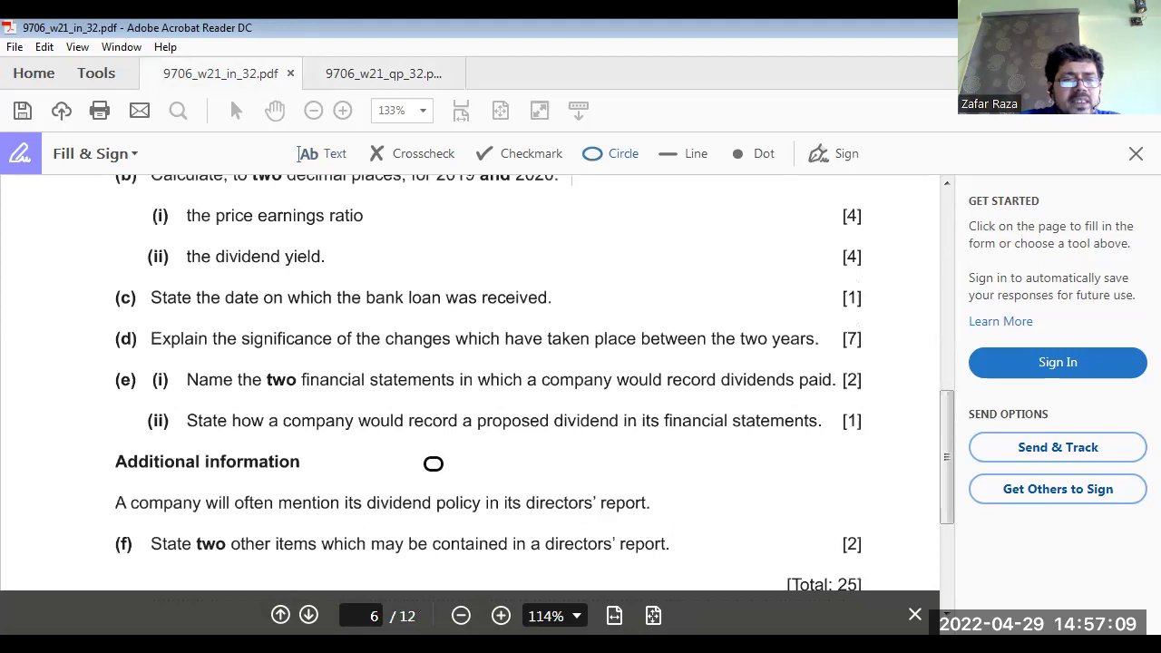
scroll(445, 511, down, 5)
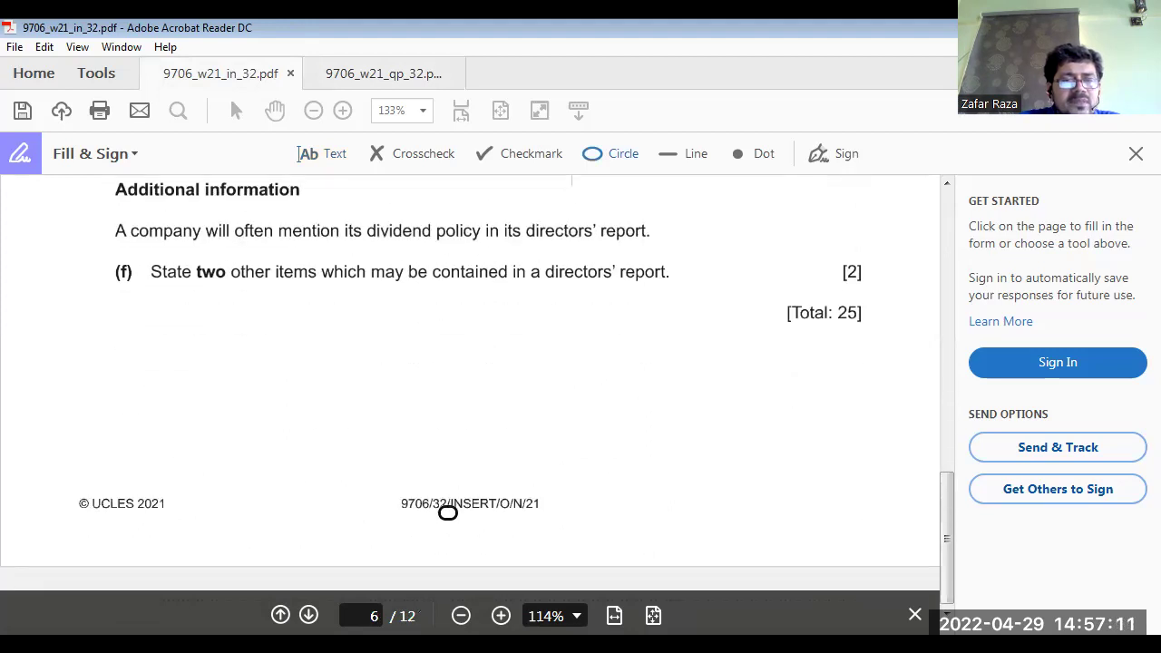
scroll(448, 512, down, 6)
scroll(447, 513, up, 5)
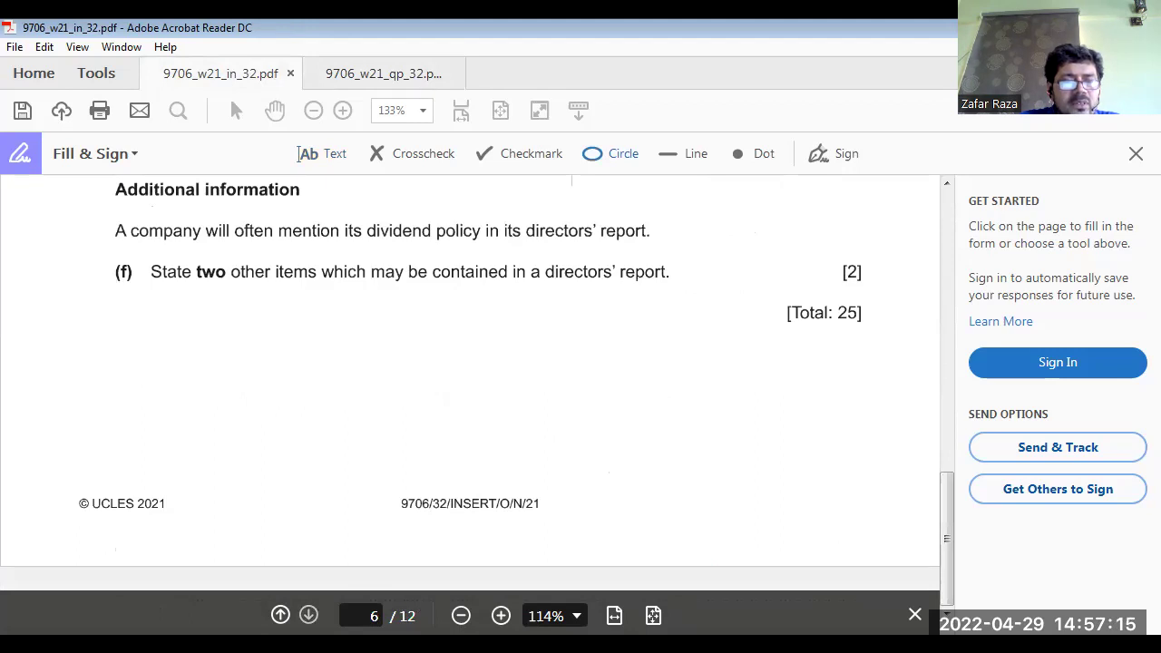
scroll(447, 513, down, 5)
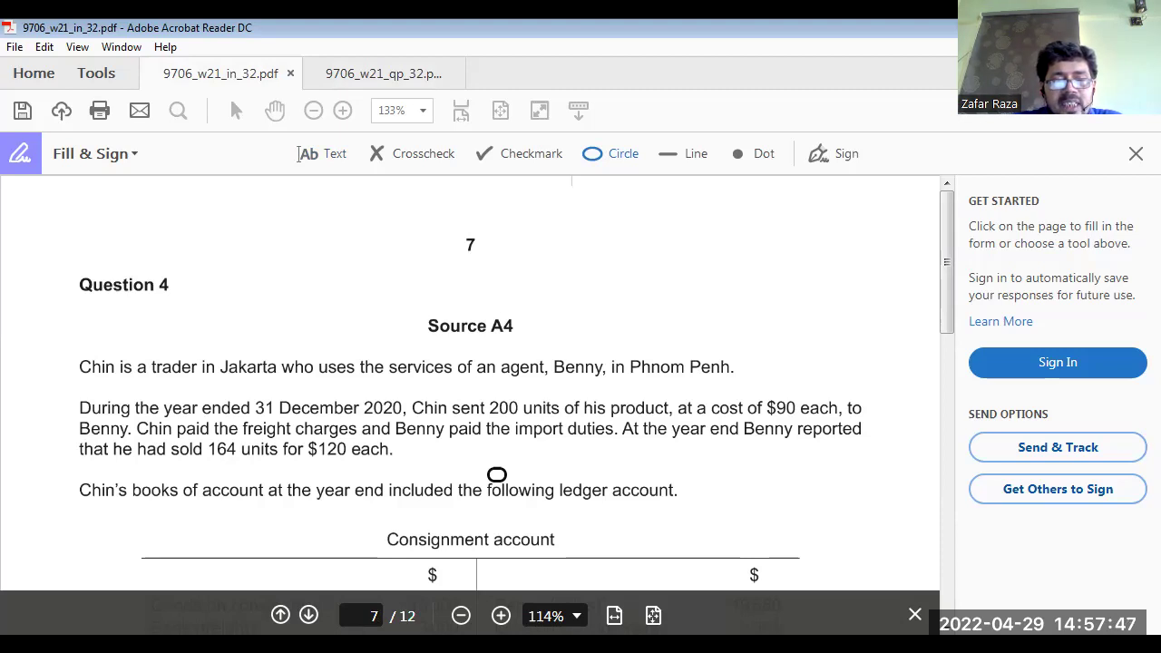
scroll(498, 475, down, 5)
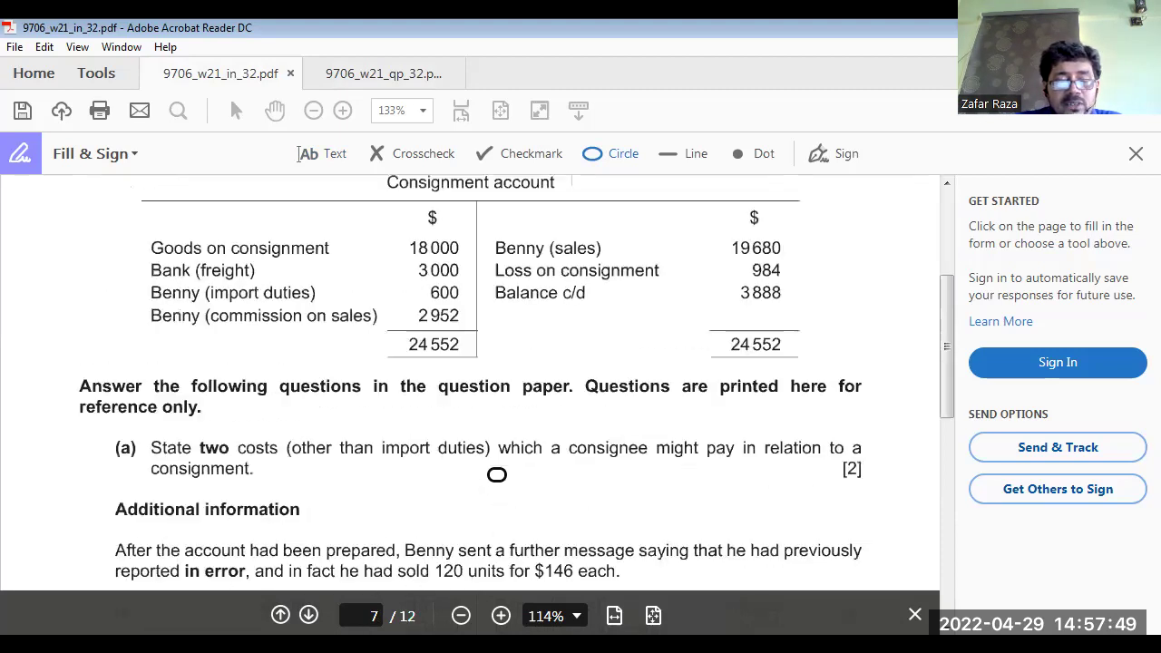
scroll(497, 474, up, 3)
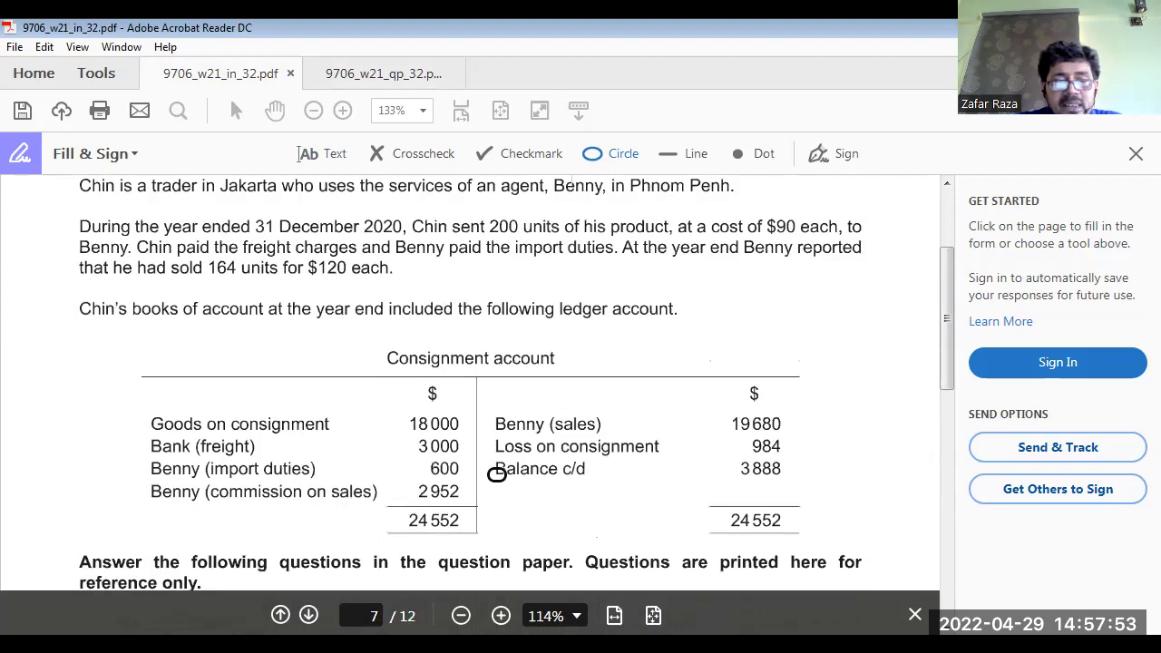
scroll(497, 474, up, 5)
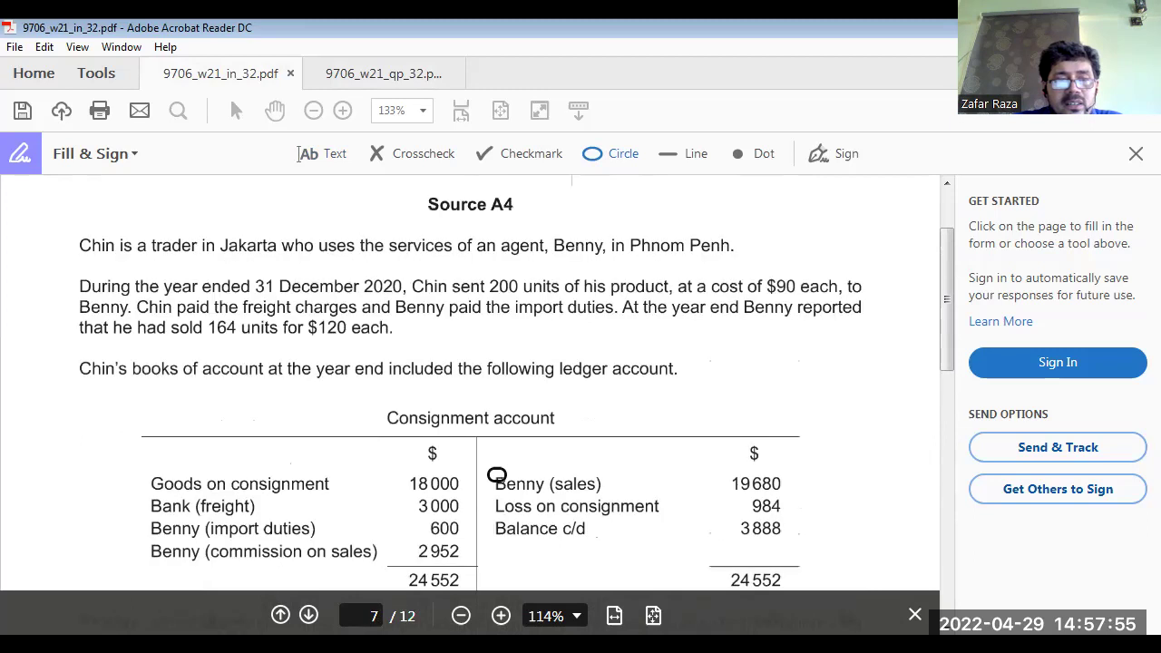
scroll(498, 474, down, 3)
scroll(497, 475, down, 5)
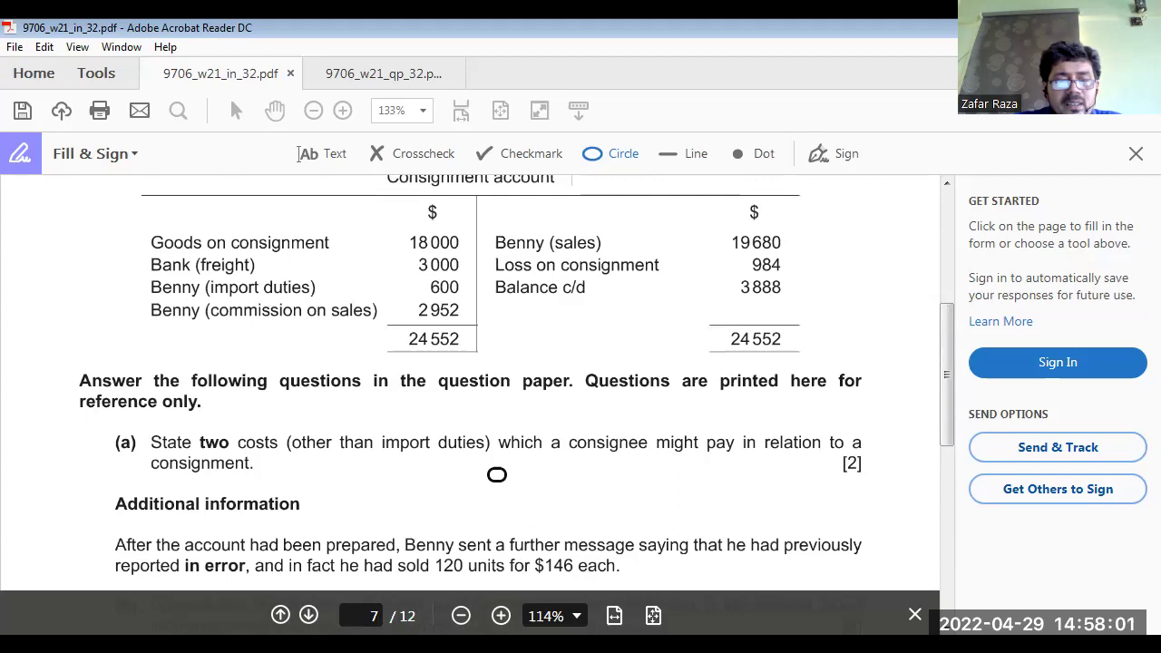
scroll(497, 474, up, 3)
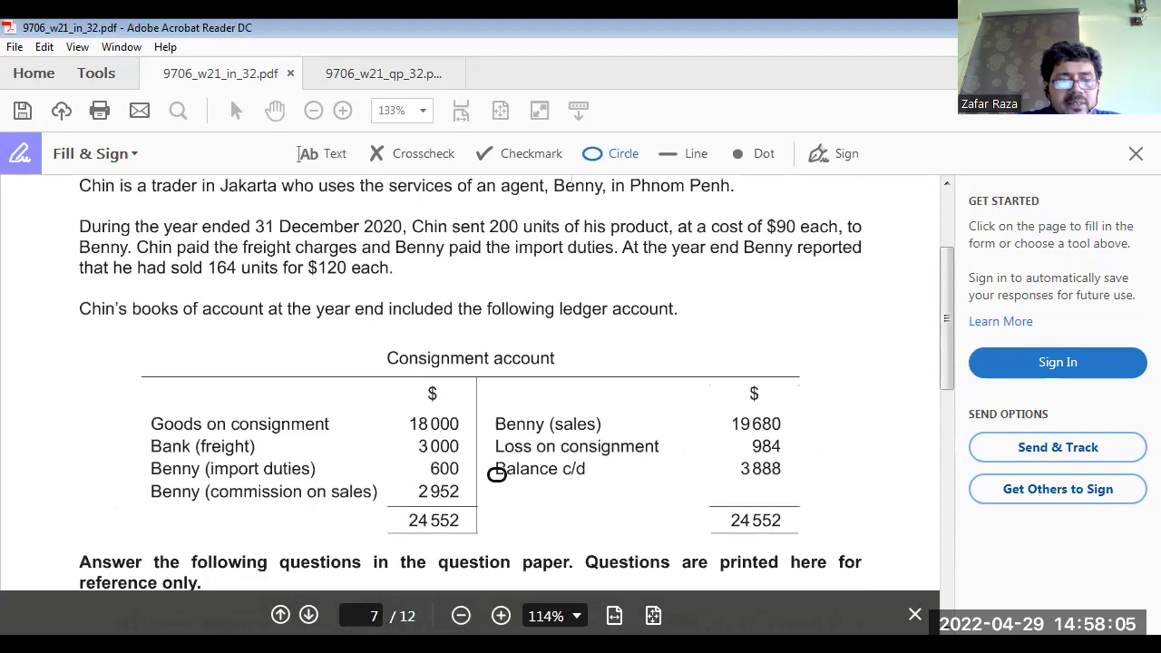
scroll(498, 474, down, 12)
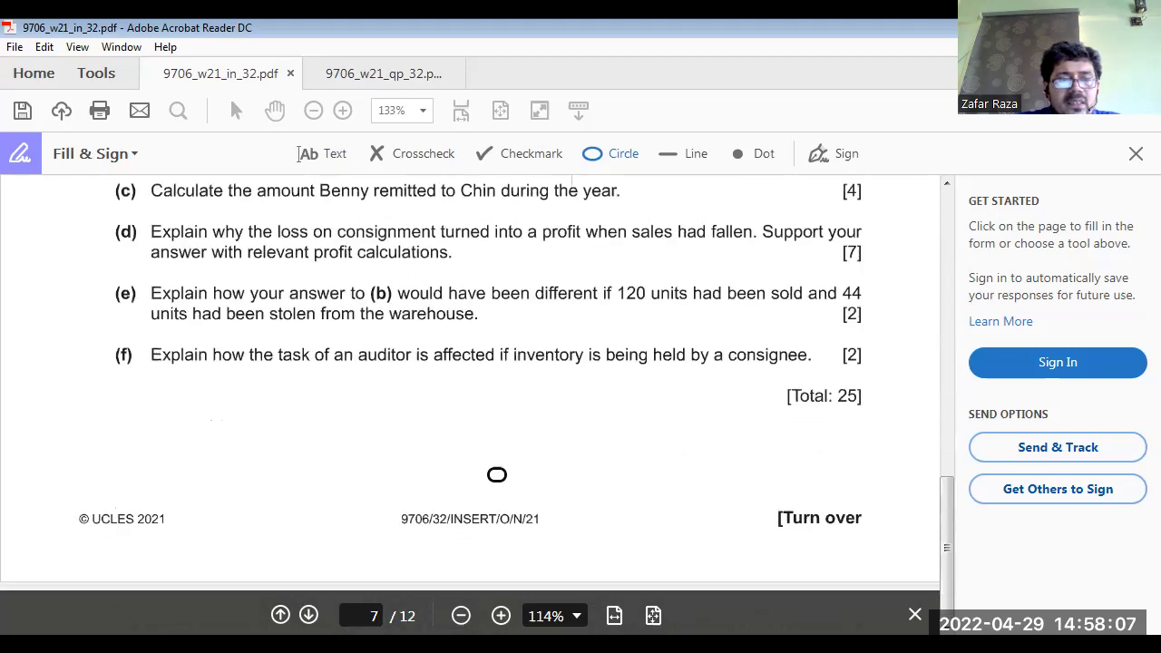
scroll(497, 475, up, 3)
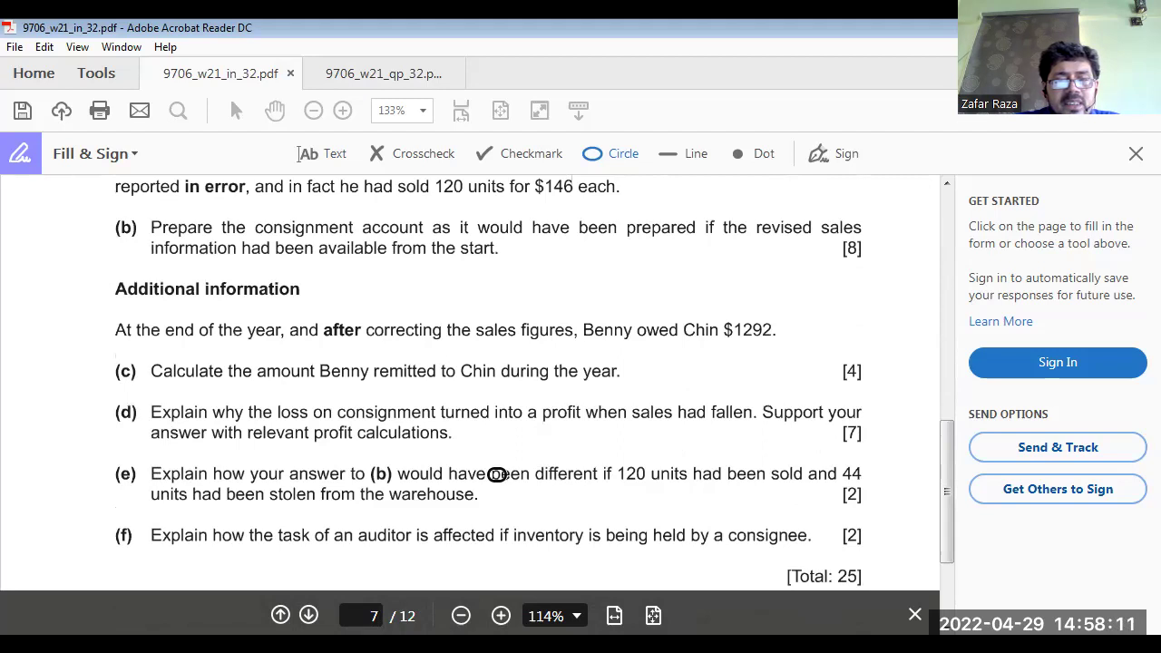
scroll(498, 475, up, 4)
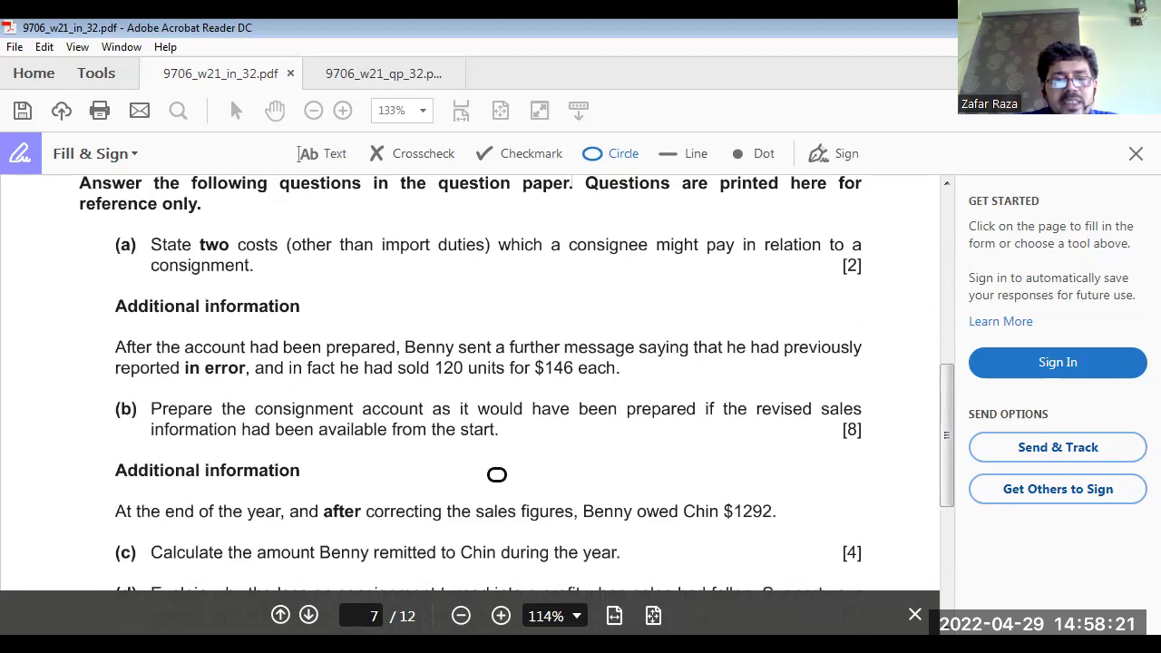
scroll(497, 475, up, 4)
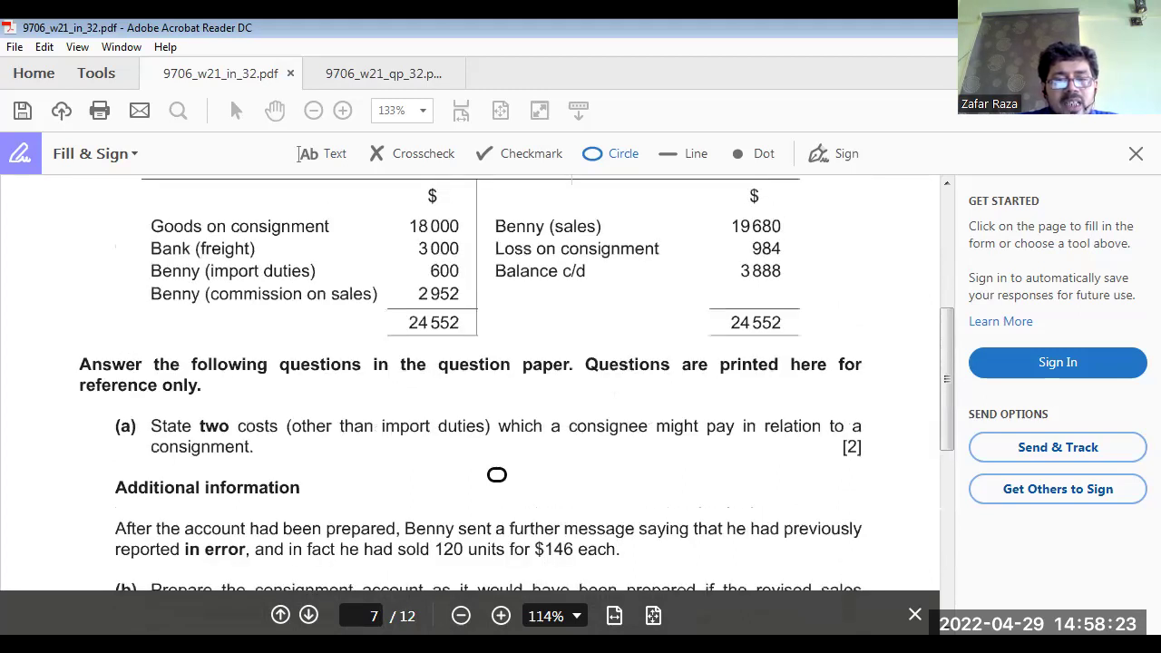
scroll(498, 475, up, 4)
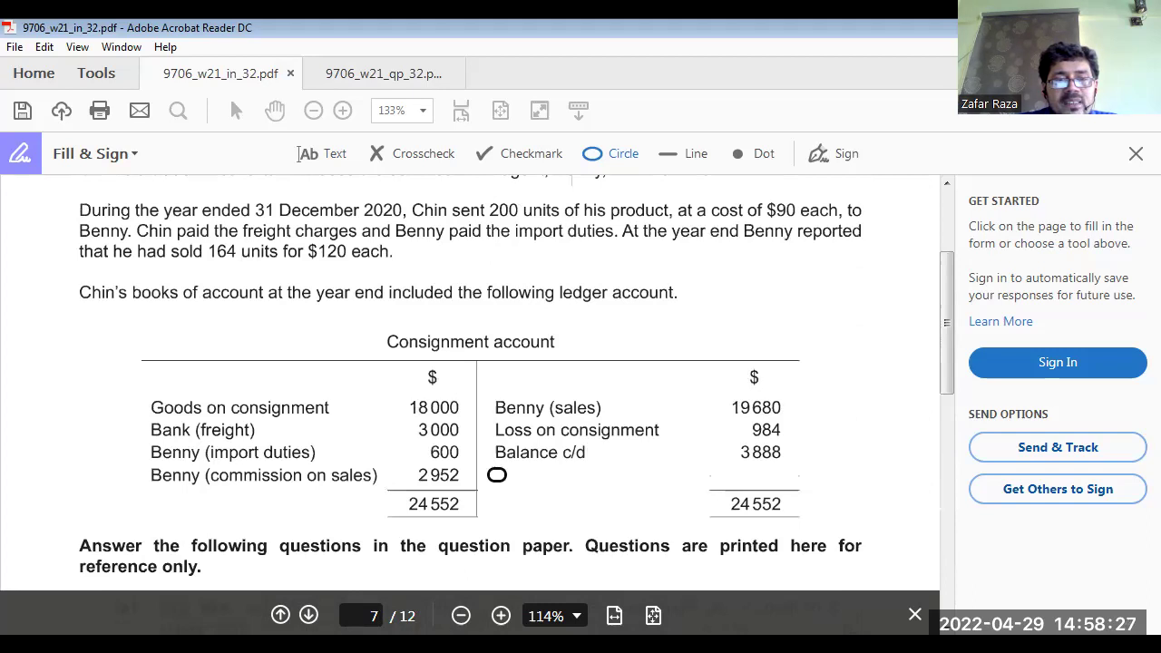
scroll(497, 474, down, 4)
scroll(497, 475, up, 4)
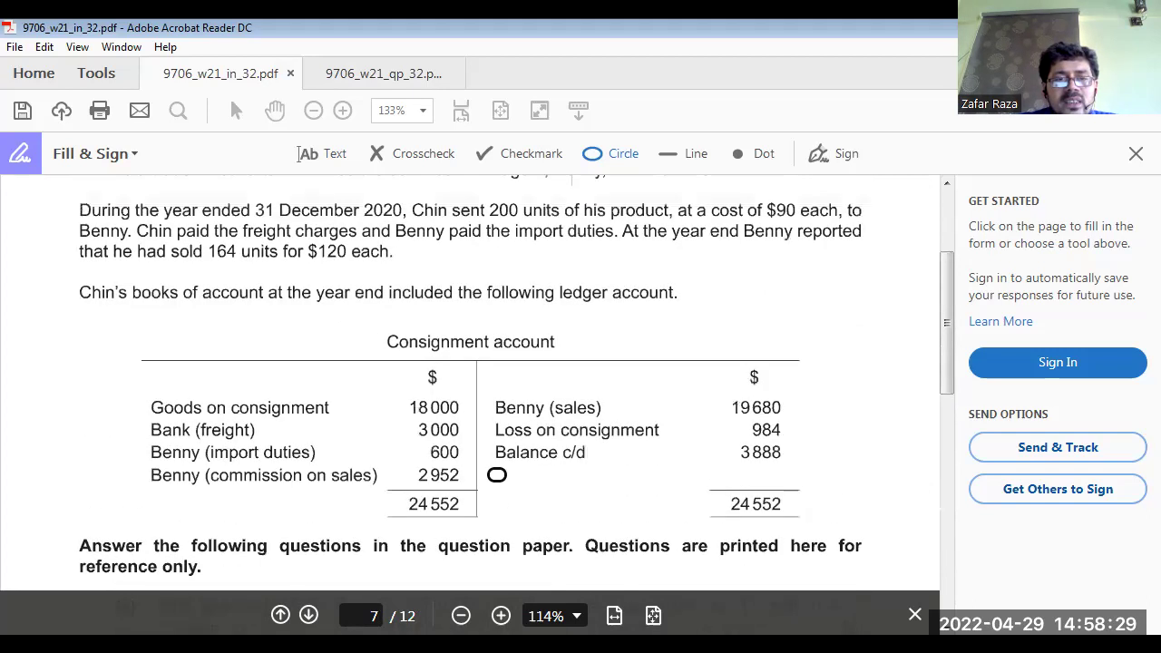
Circle the original 164 units sold and the $120 selling price in the insert
click(224, 249)
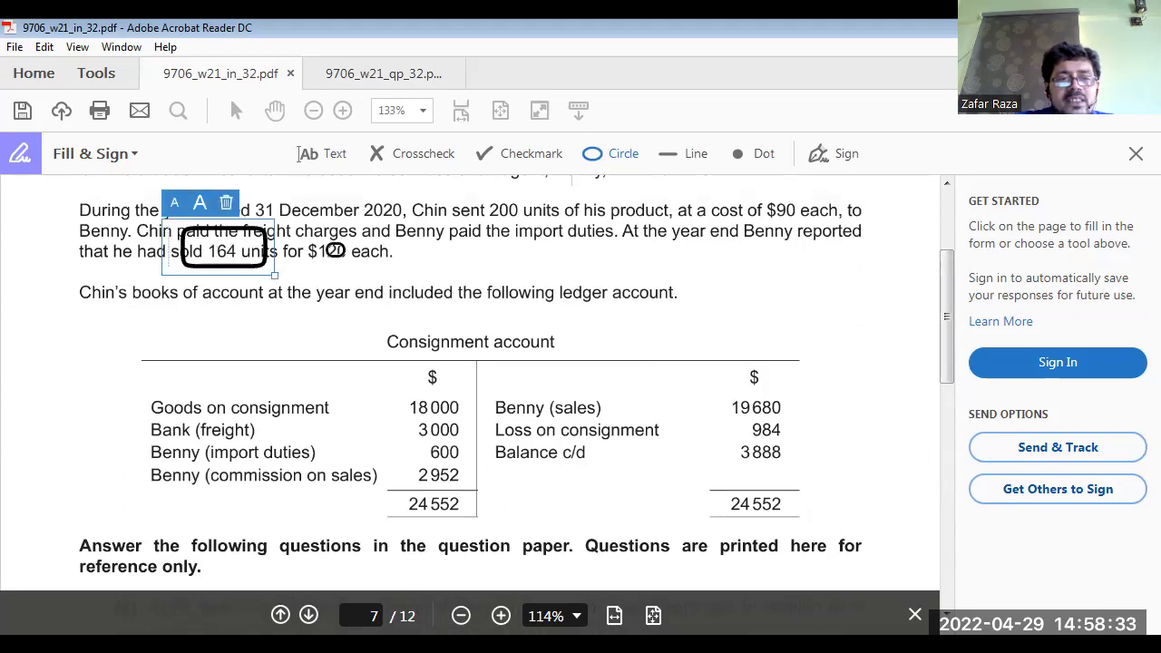
click(335, 251)
scroll(442, 297, down, 4)
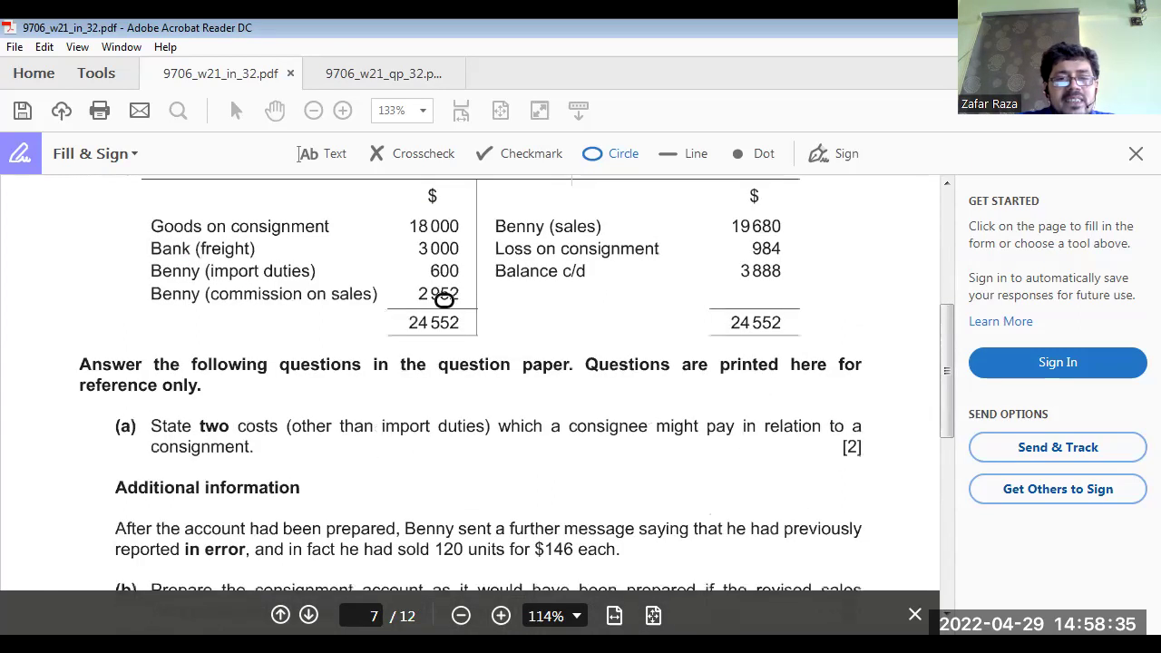
scroll(443, 301, down, 8)
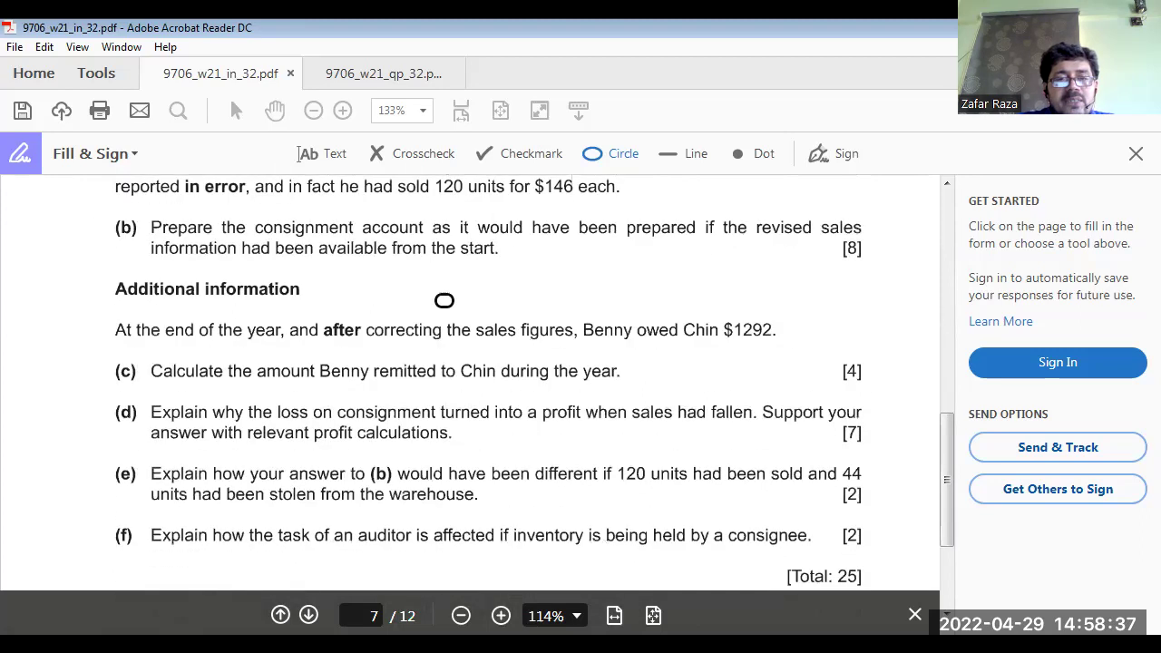
scroll(443, 300, up, 4)
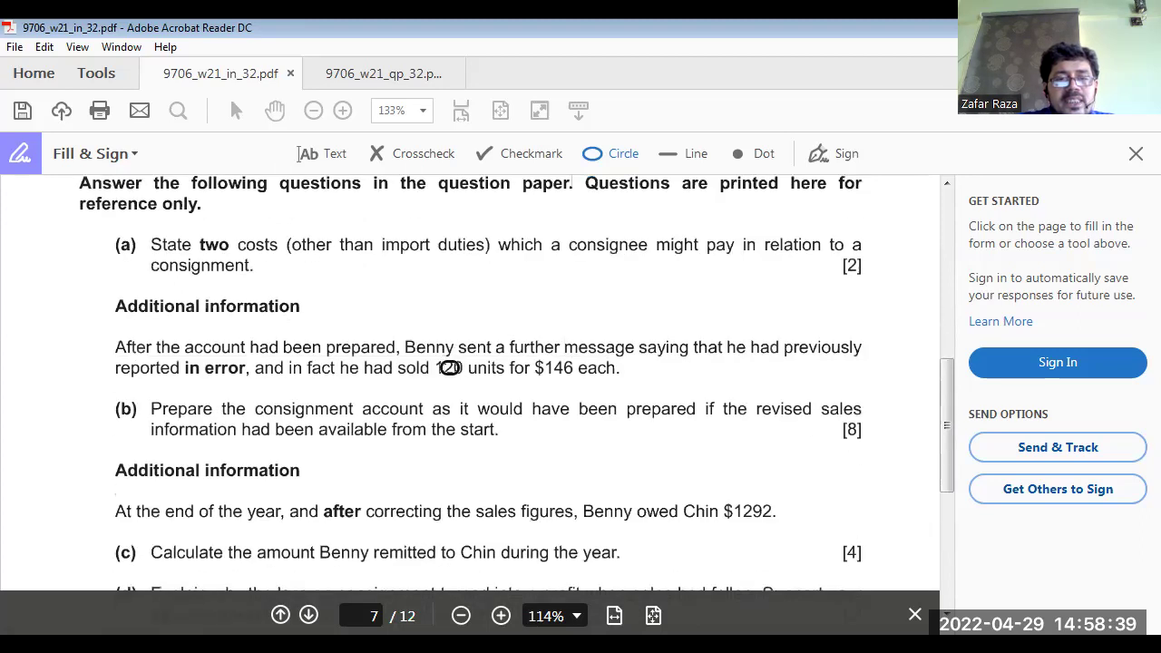
Circle the revised 120 units and $146 selling price
click(451, 368)
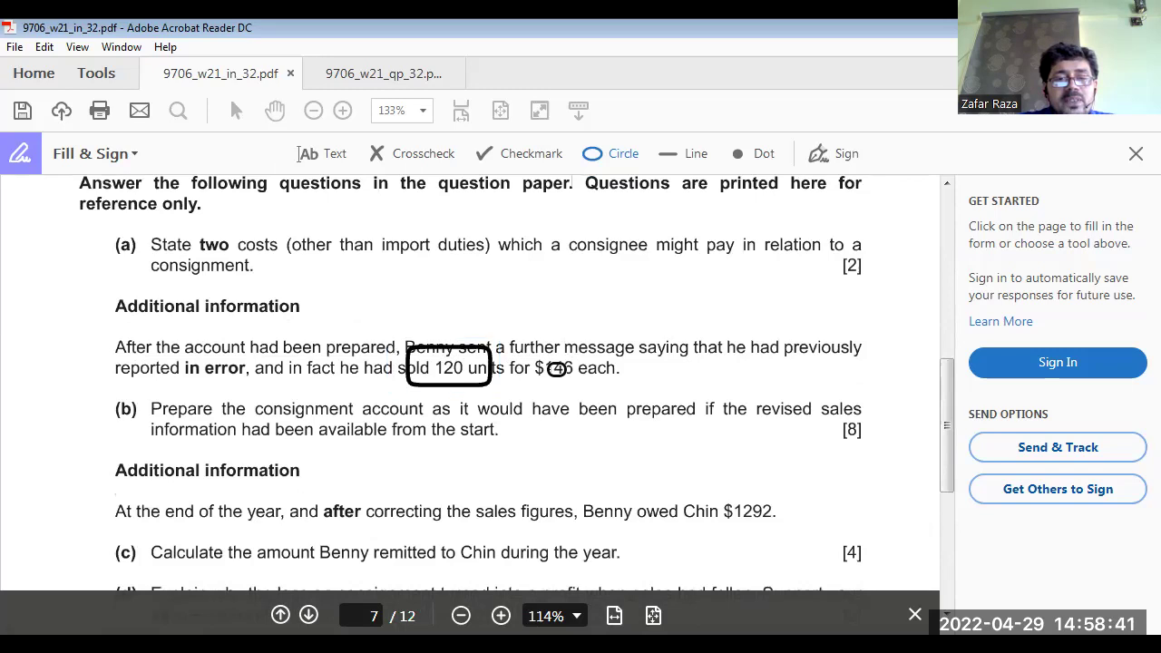
click(554, 367)
scroll(541, 281, up, 8)
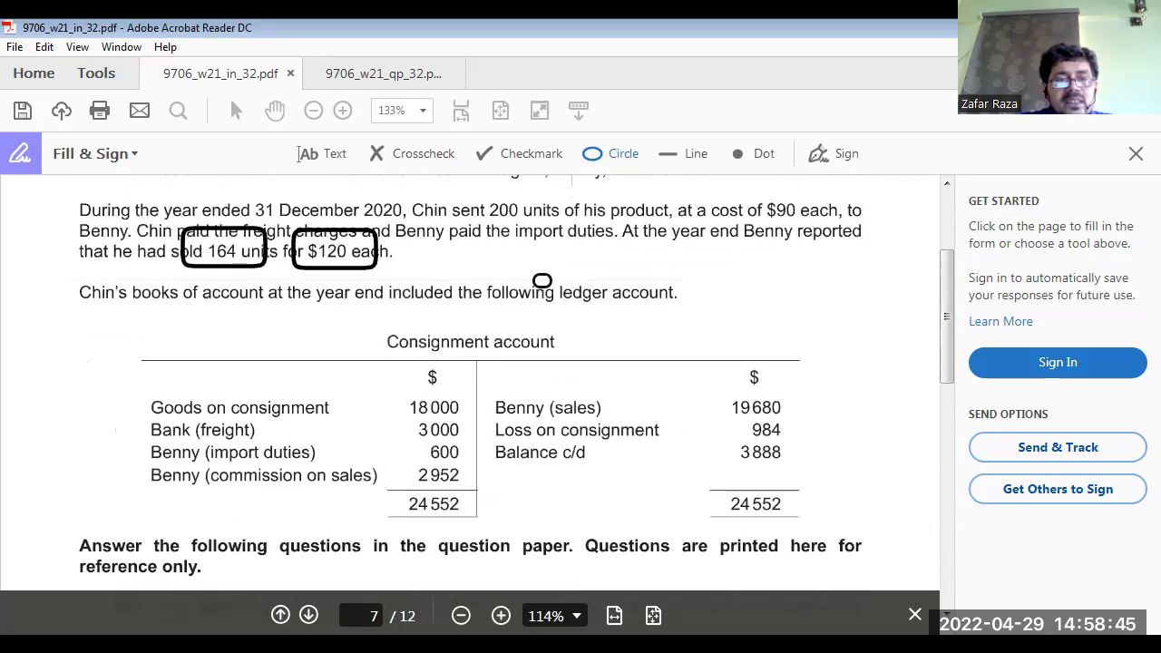
scroll(542, 281, down, 4)
scroll(542, 280, up, 4)
scroll(541, 281, down, 4)
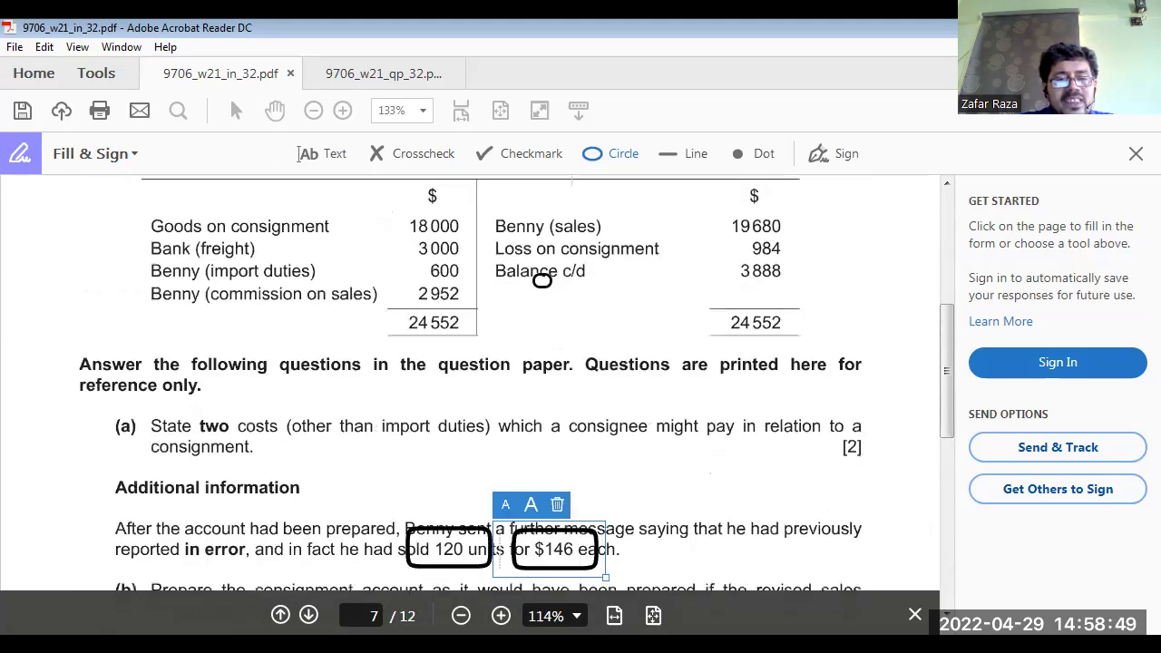
scroll(541, 280, up, 4)
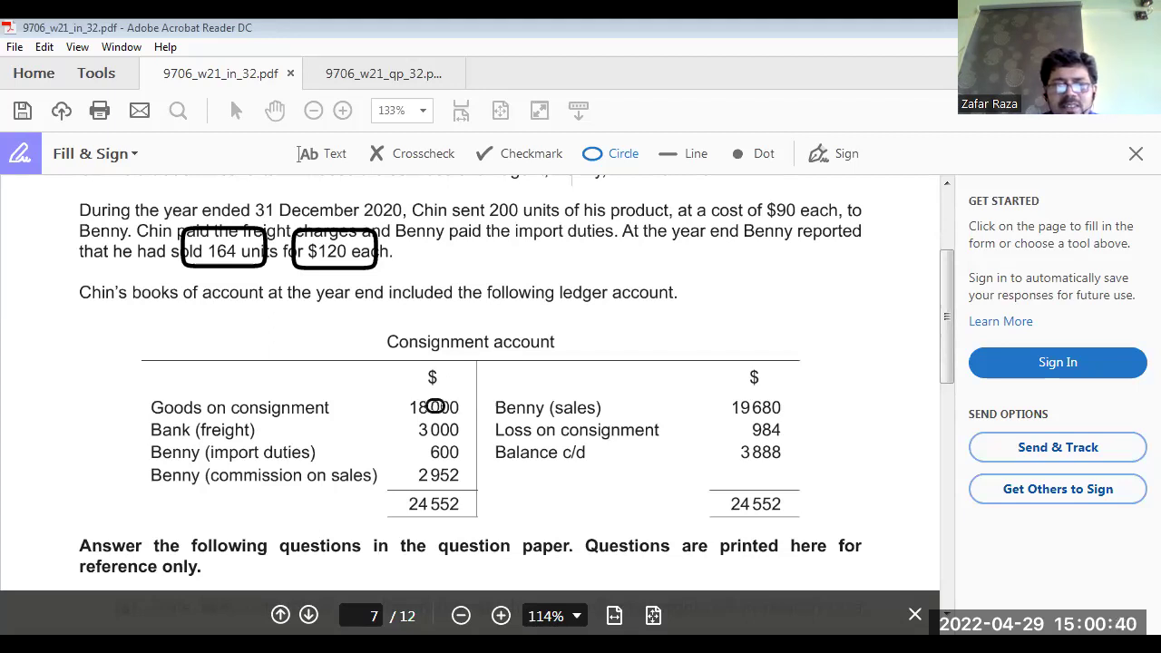
Remove the circles placed on 18 000 and the Balance c/d row
click(436, 407)
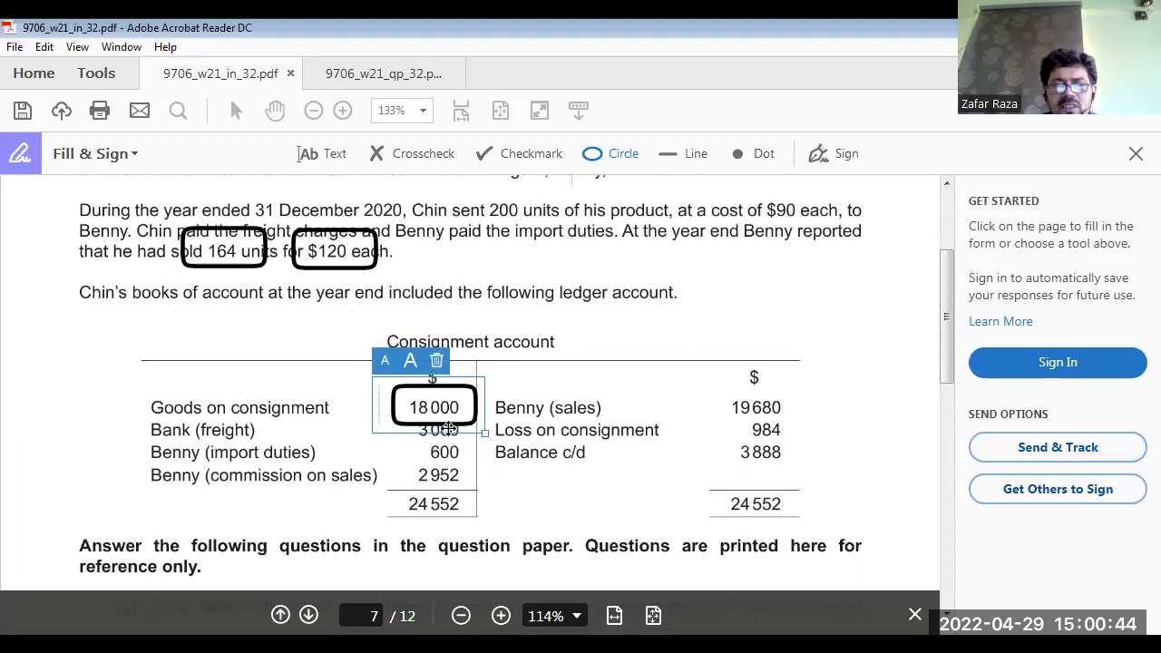
click(501, 466)
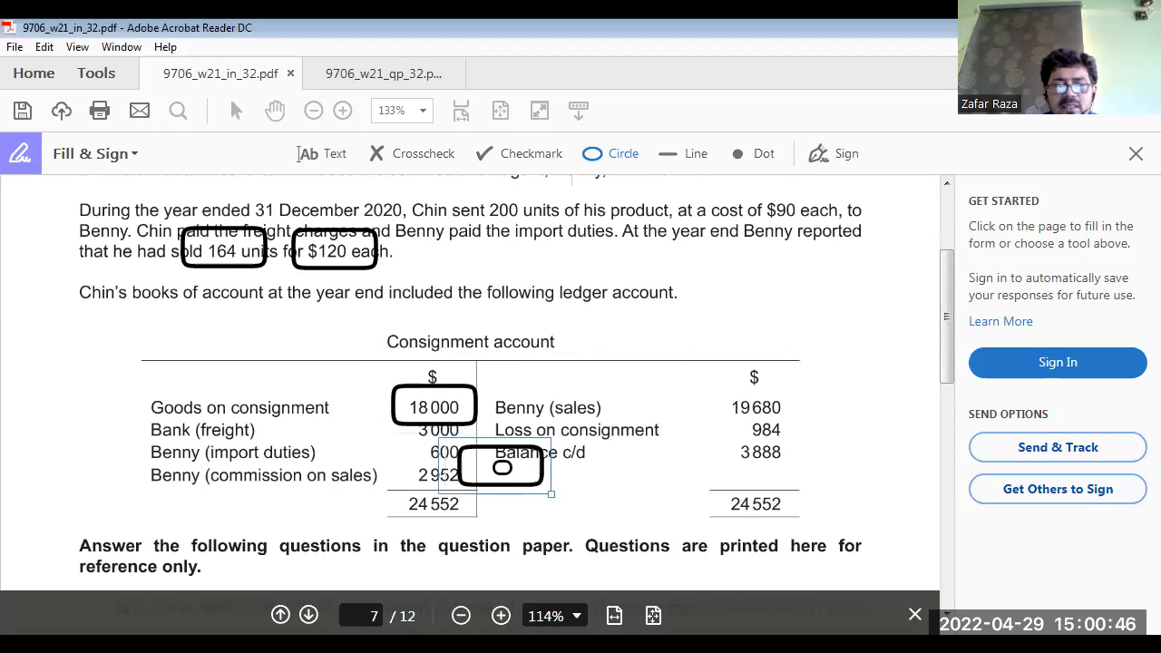
click(420, 428)
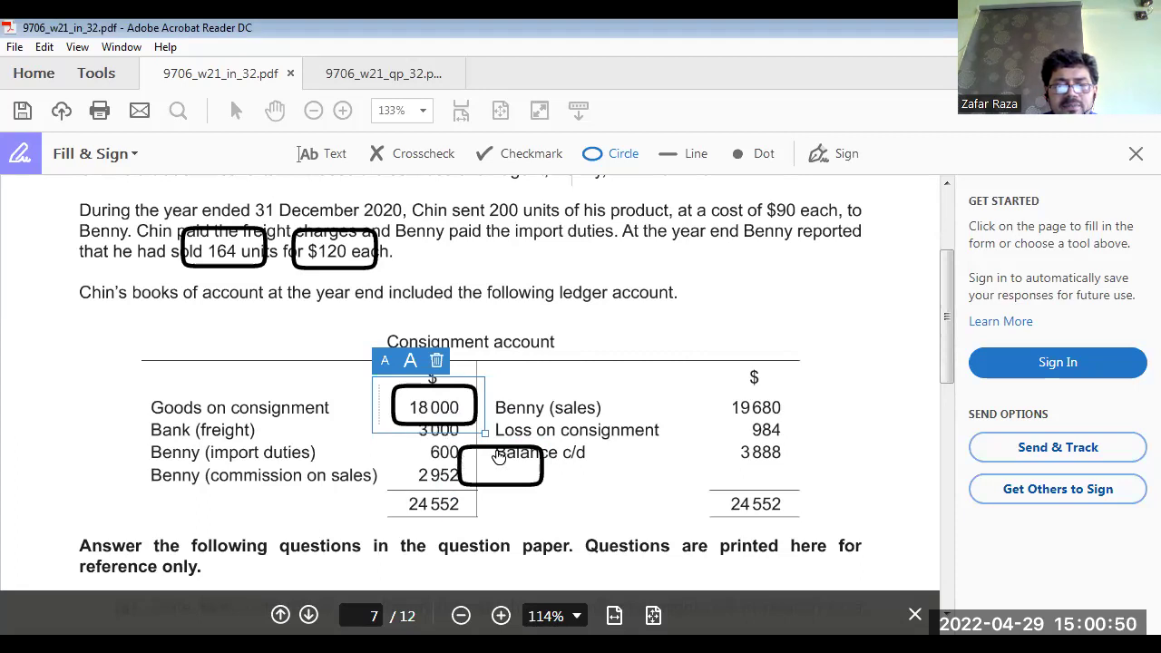
click(461, 462)
click(505, 424)
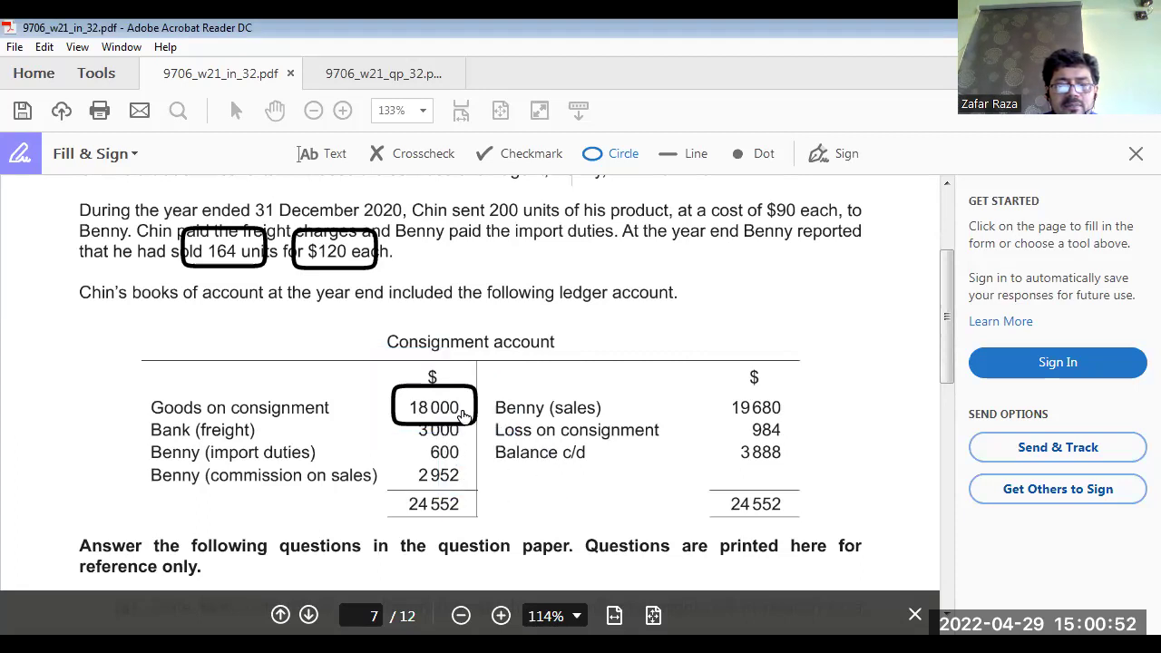
click(453, 406)
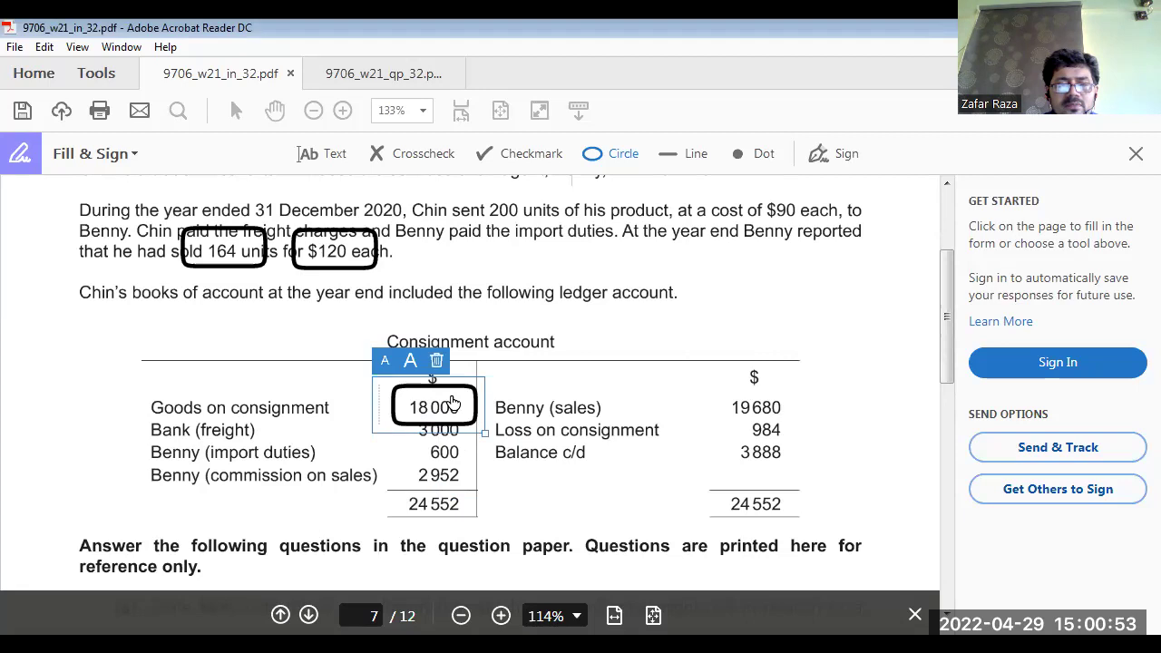
click(435, 363)
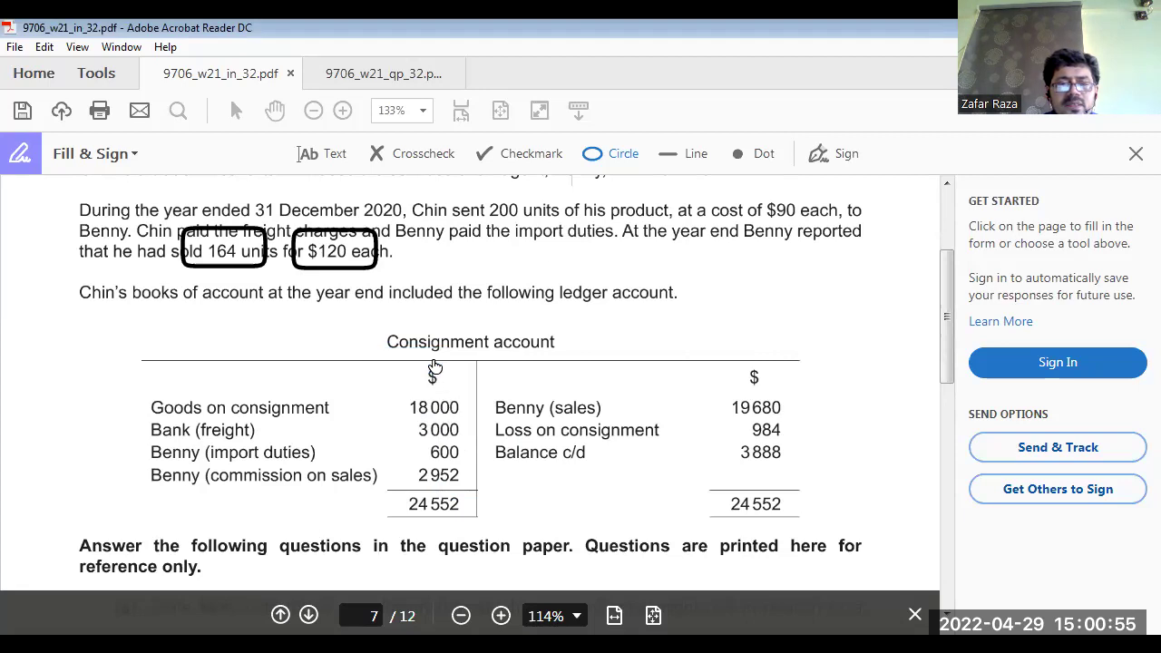
Place dots beside the 18 000, 3 000 and 600 debit entries
click(740, 154)
click(469, 407)
click(466, 430)
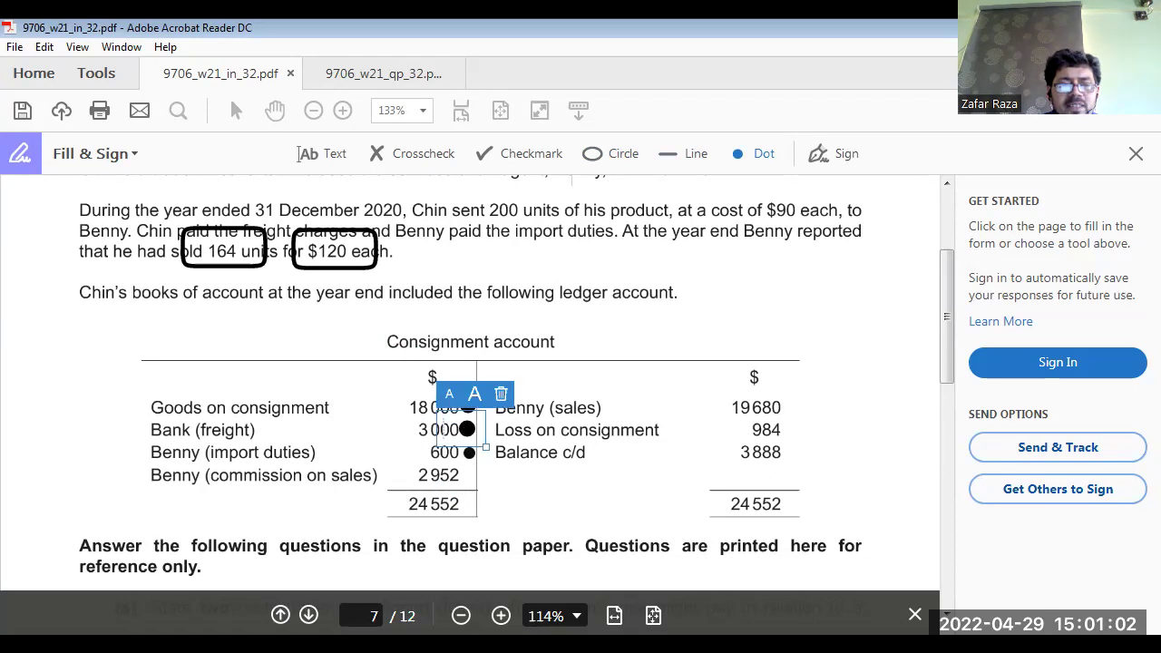
click(468, 453)
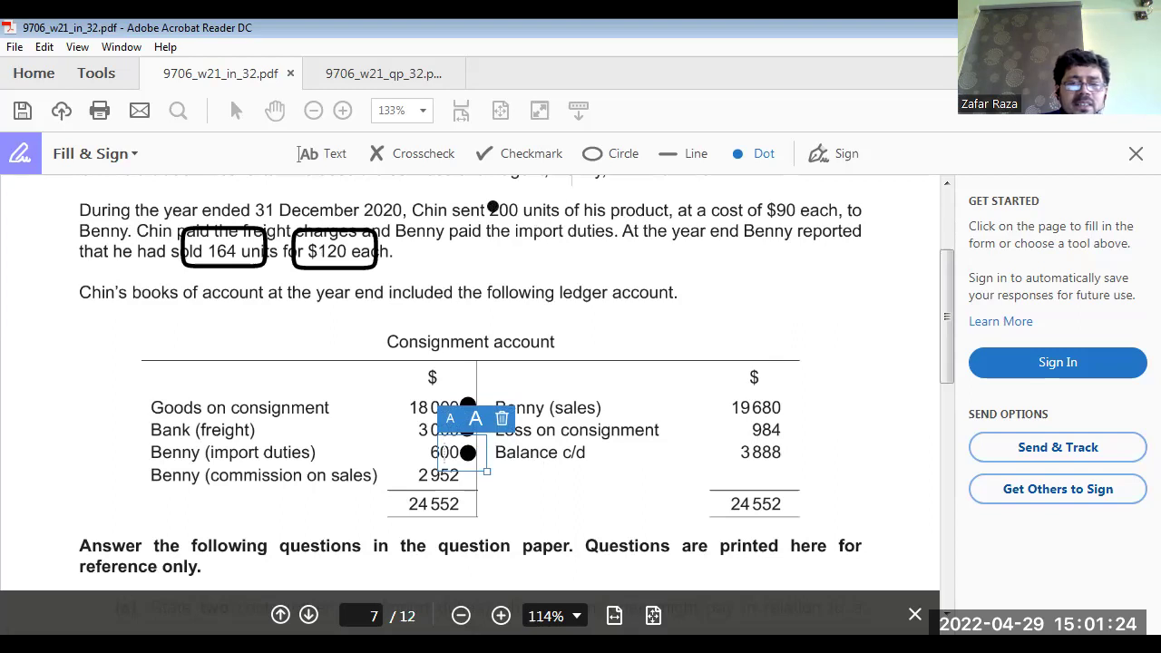
Enter 'Goods sent on Cosignment' with $ 18 000 under the Consignment Account heading
key(ctrl+Tab)
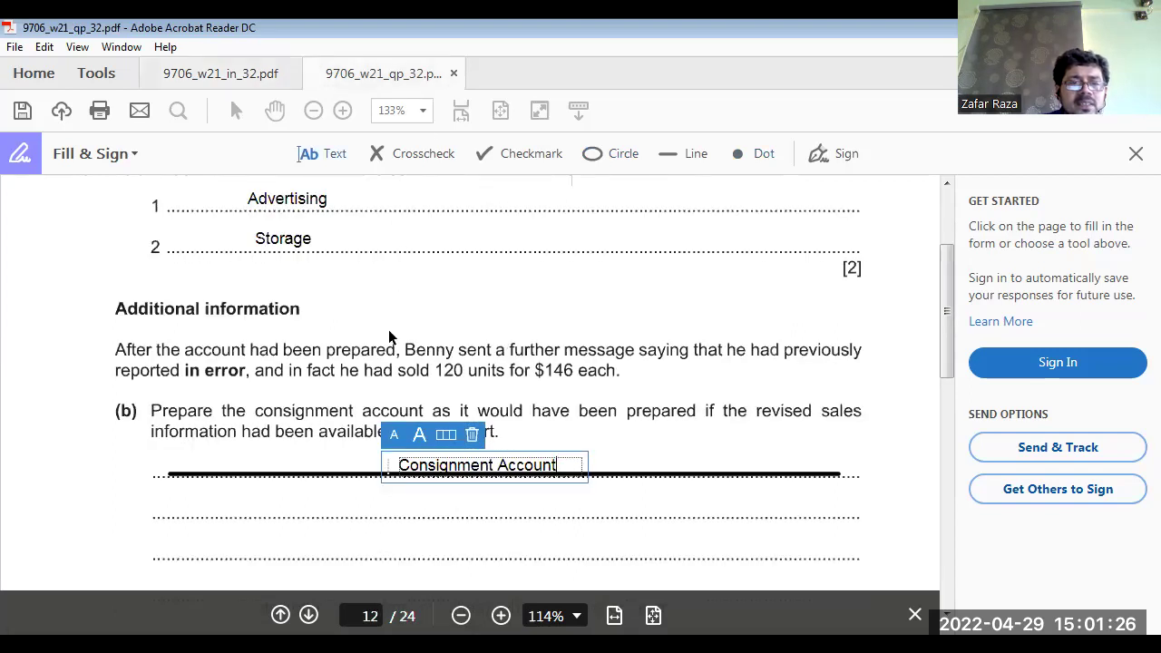
click(157, 499)
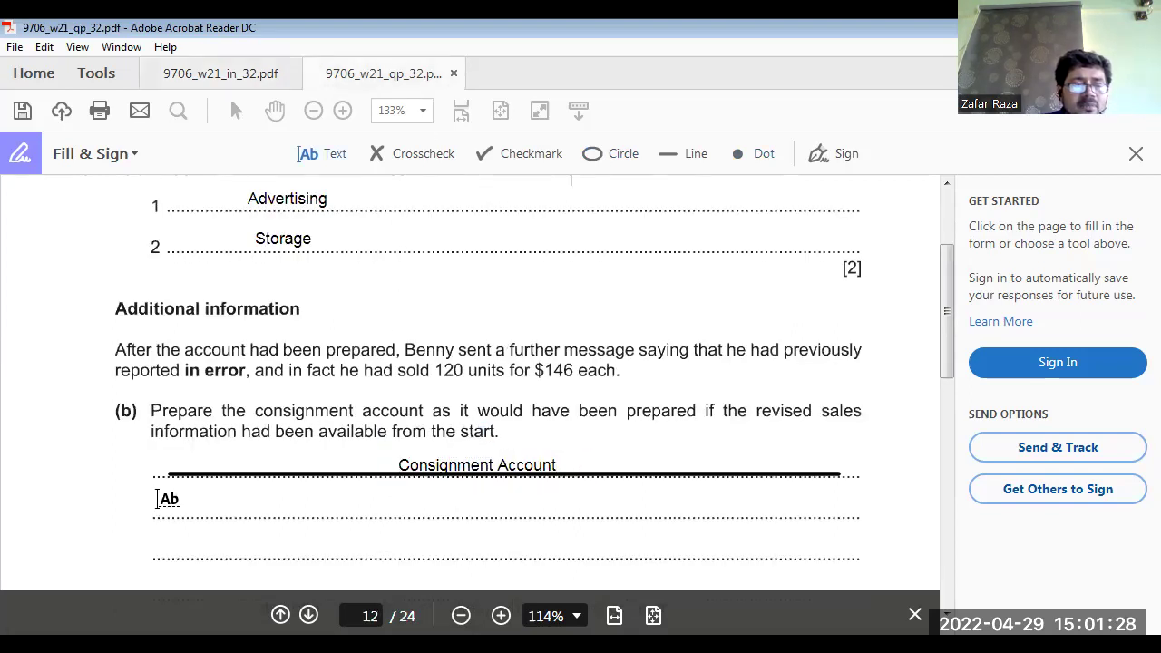
click(157, 499)
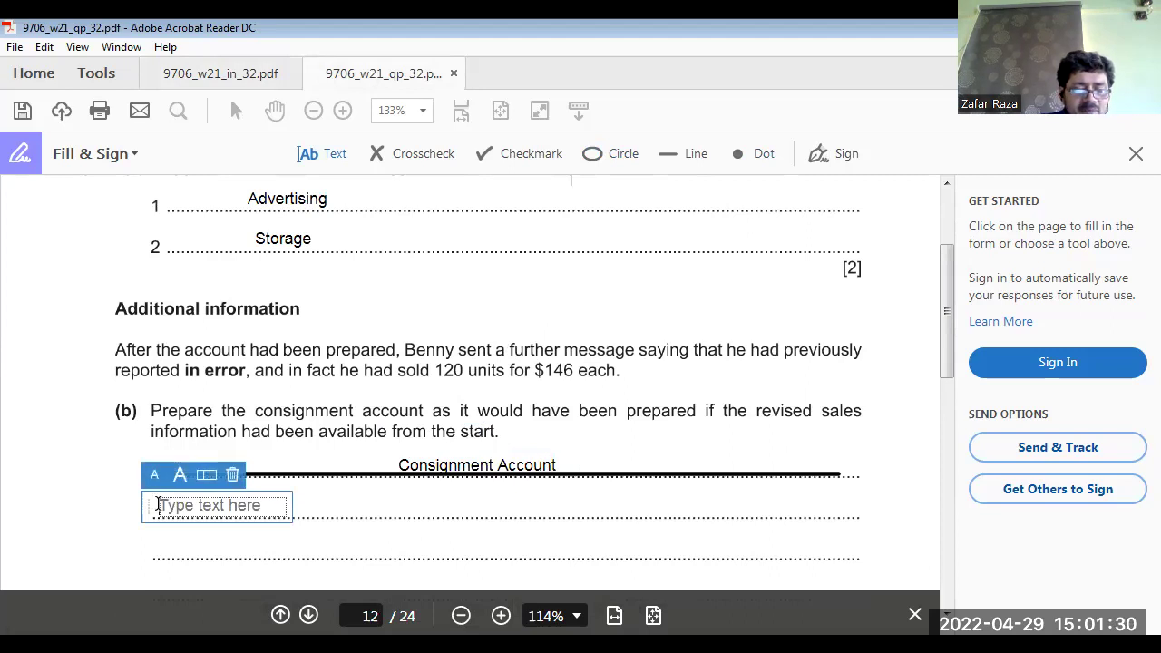
text(Goods )
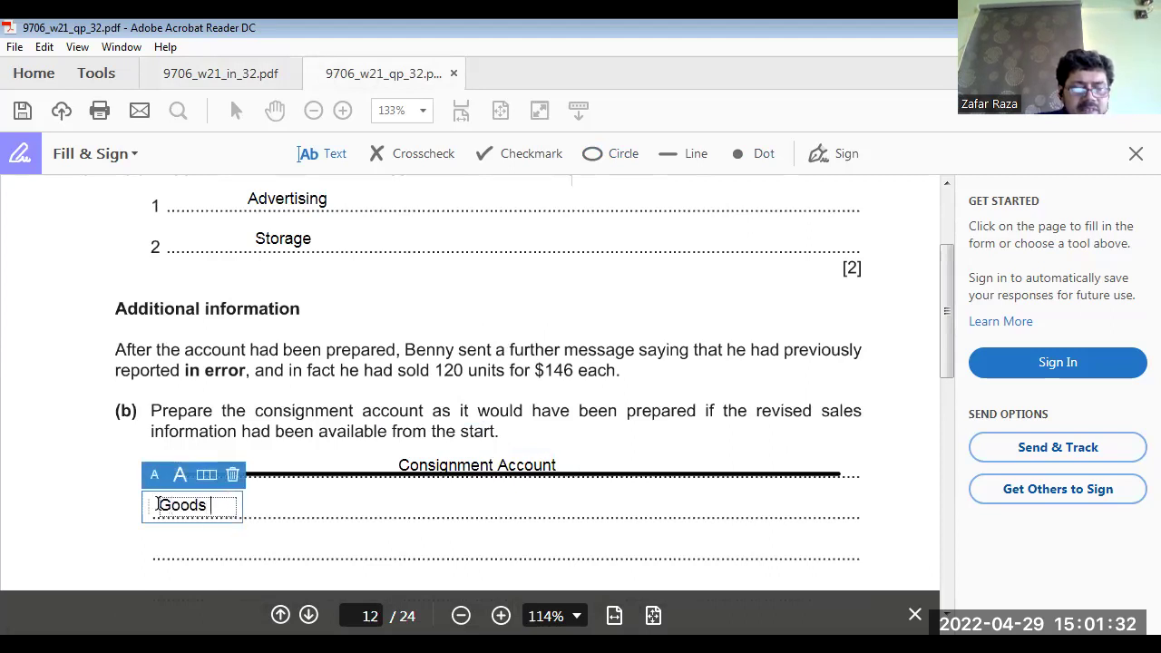
text(sent on)
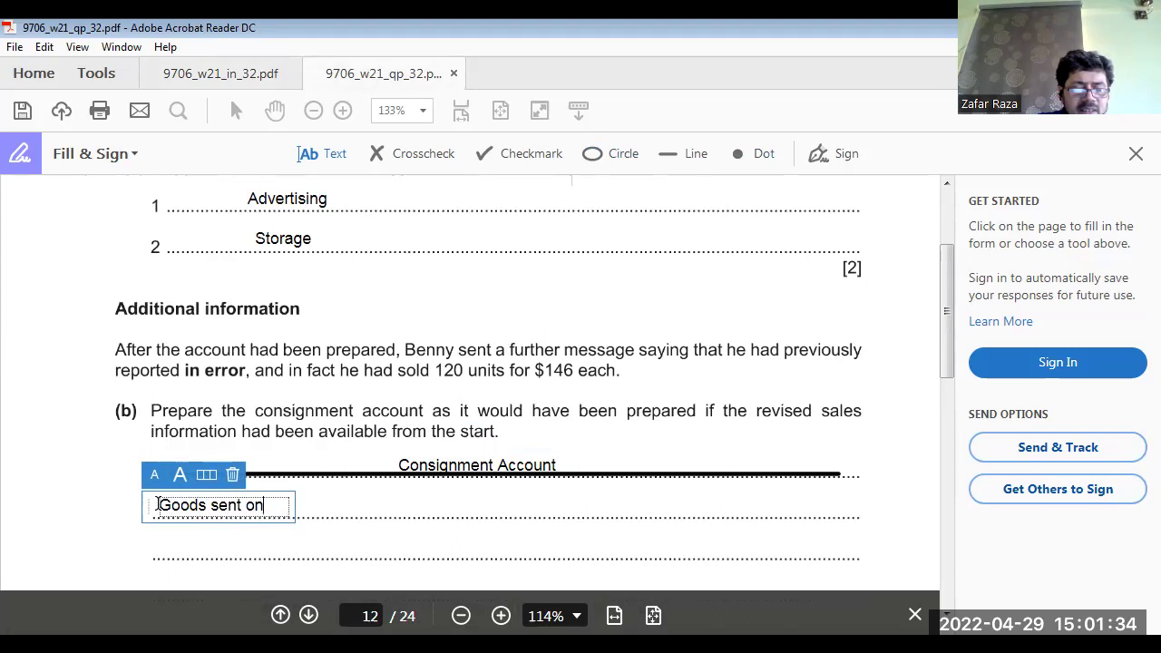
text( Cosig)
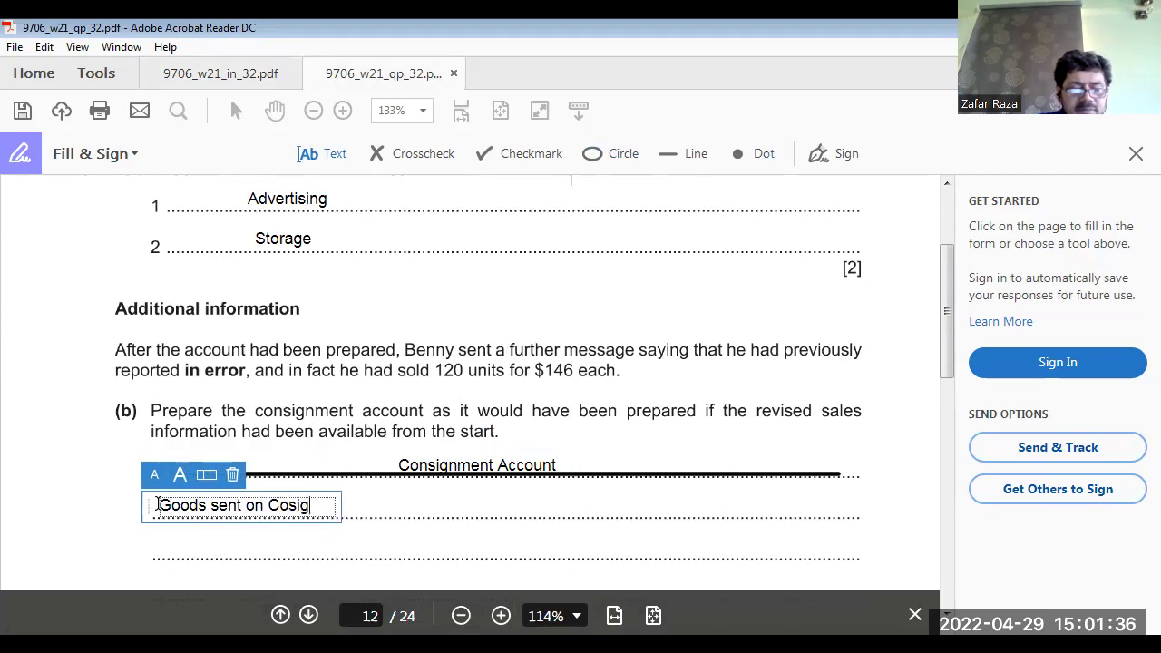
text(nment)
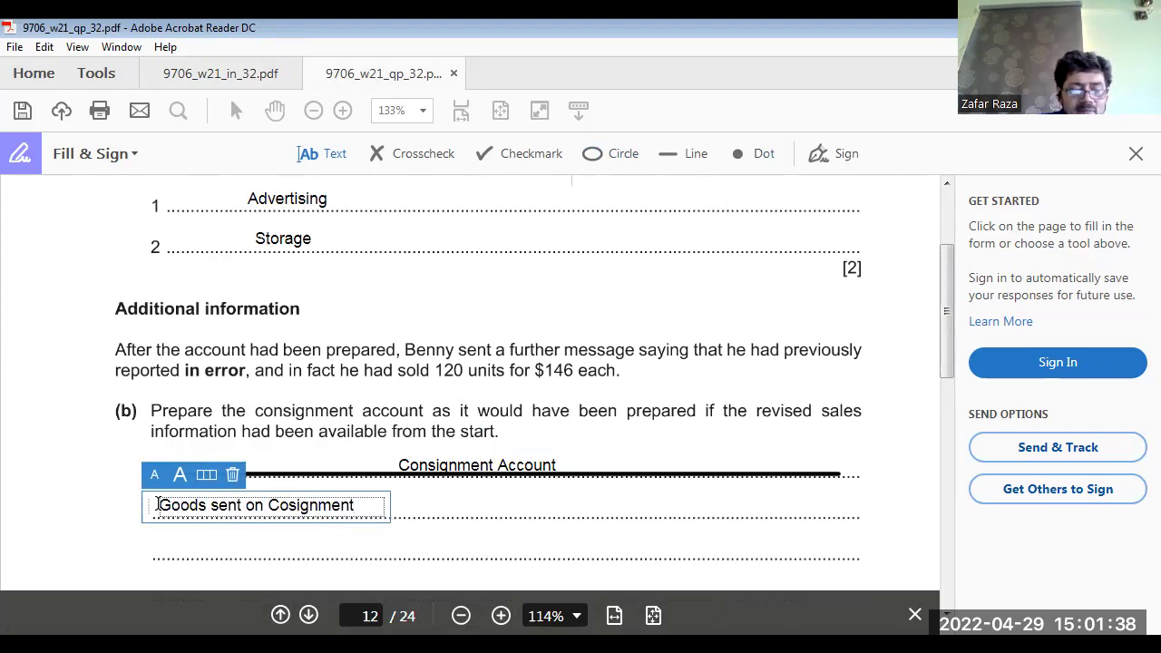
click(407, 504)
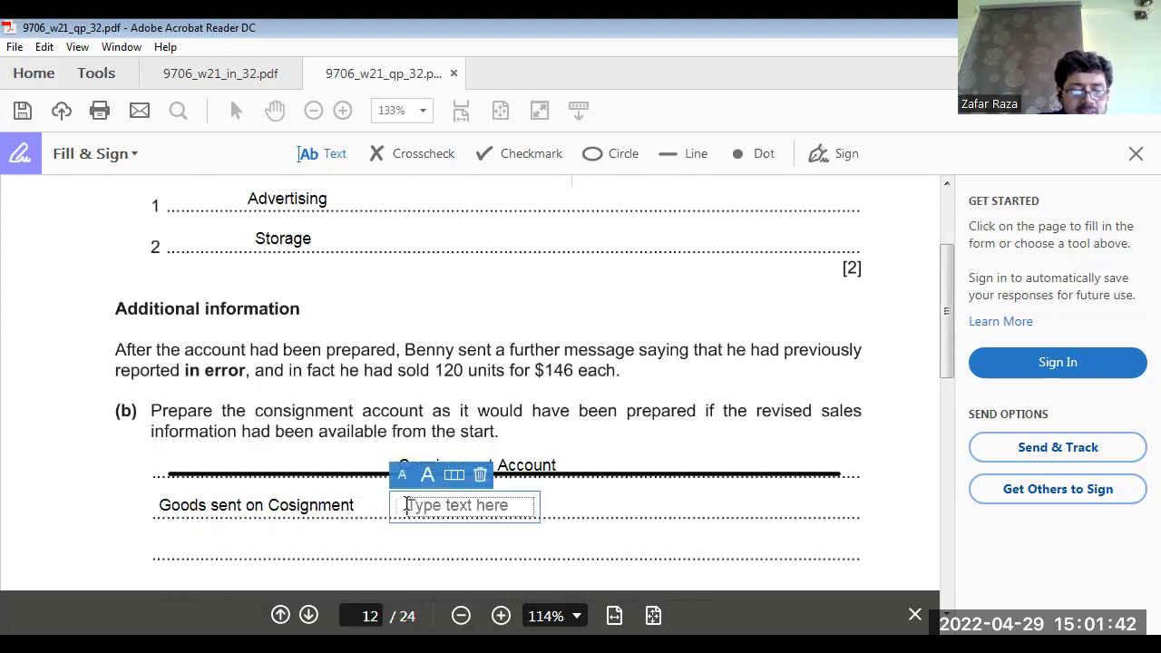
text($ 18)
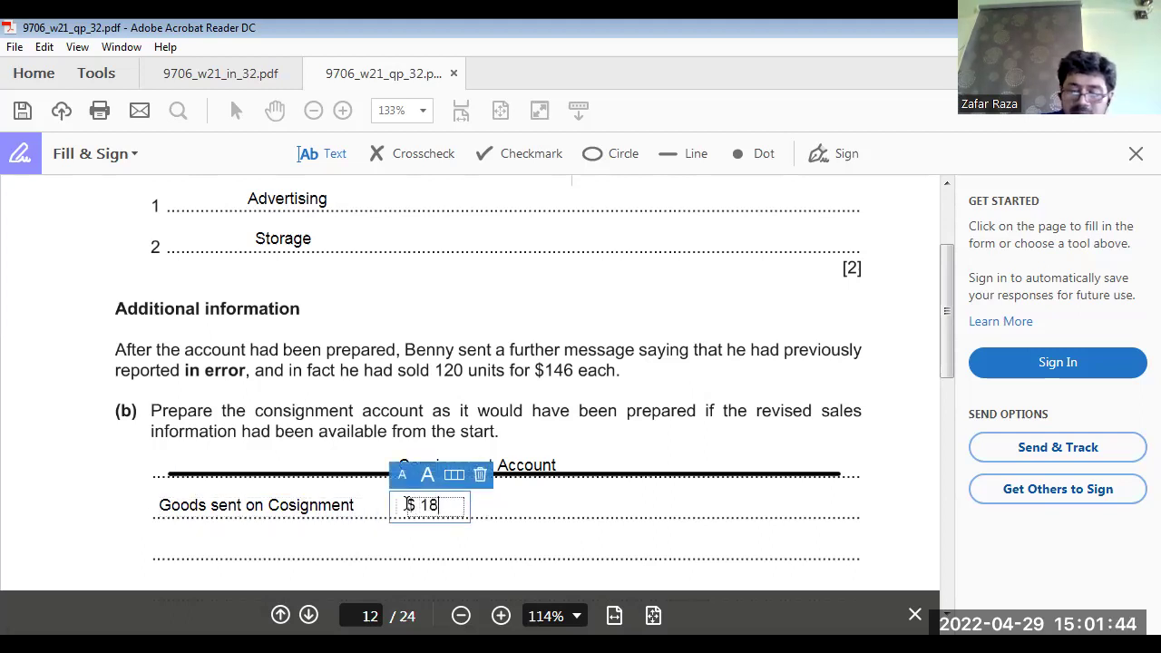
text( 000)
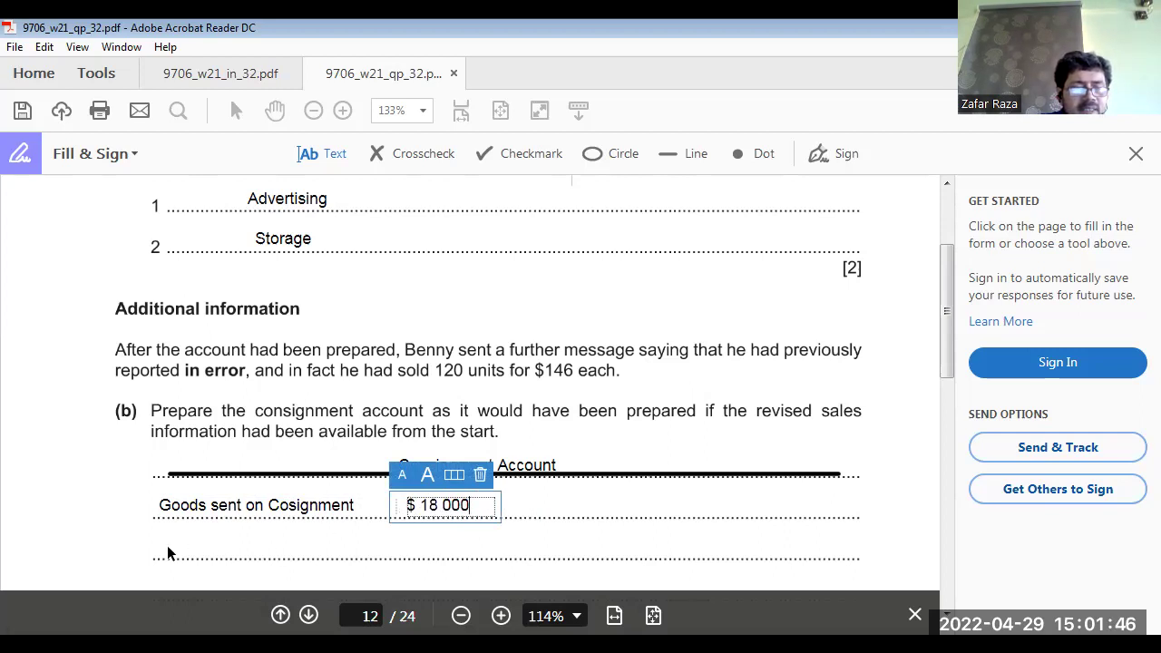
Add the next row 'Bank (freight)' with amount 3 000
click(167, 551)
click(165, 547)
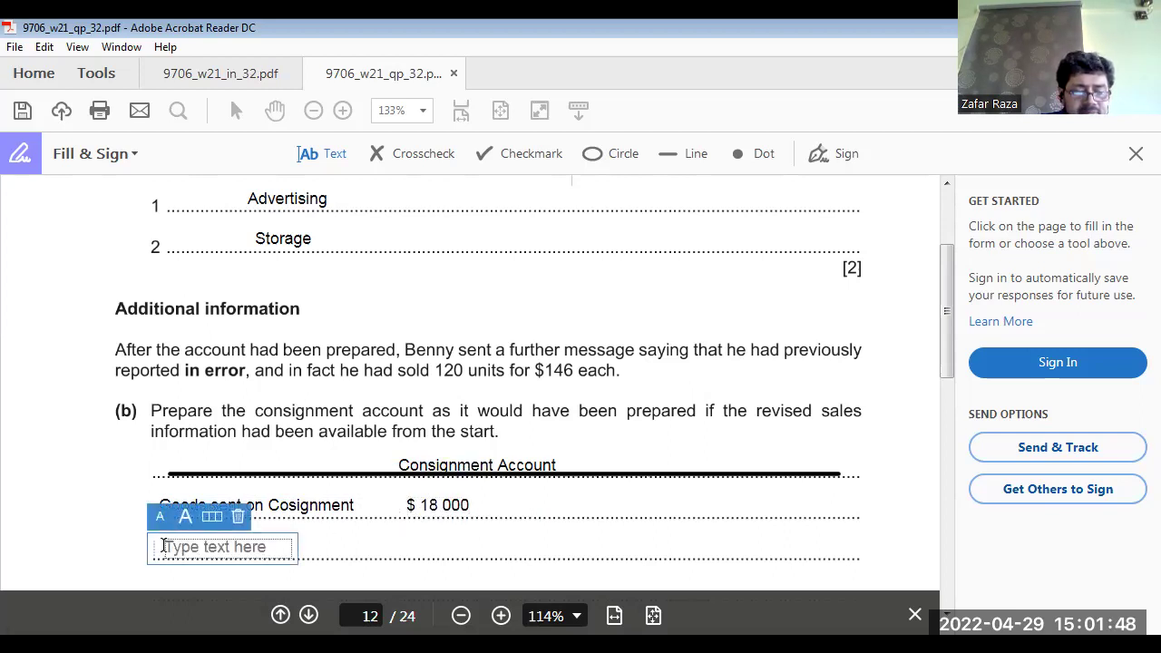
text(Bank )
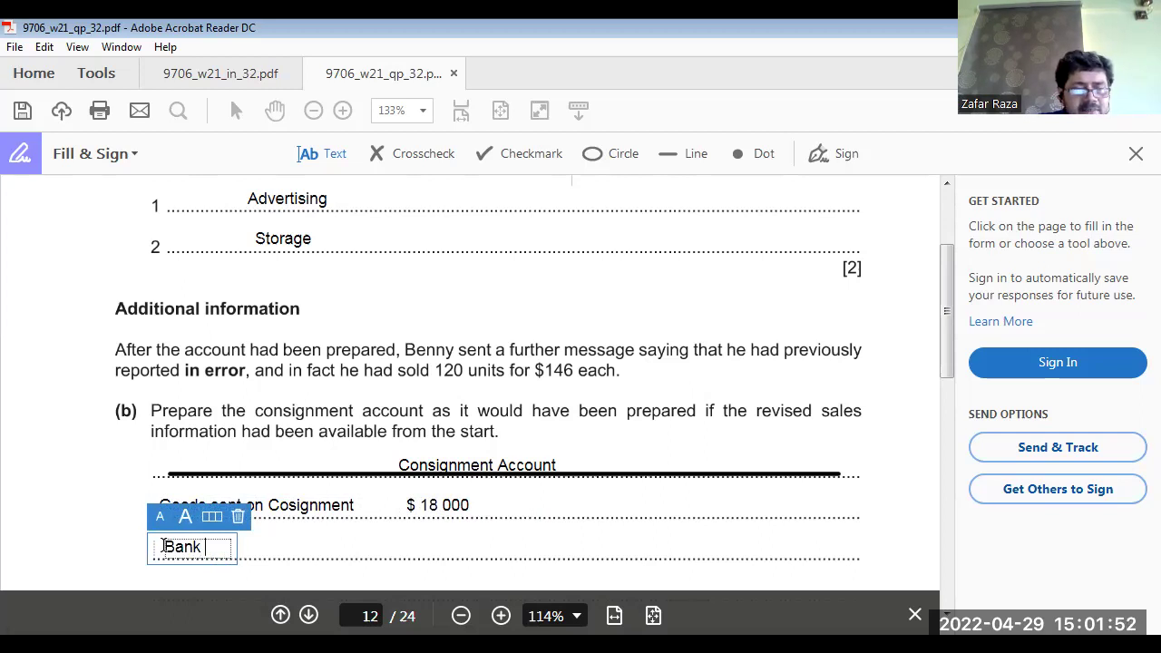
text((frei)
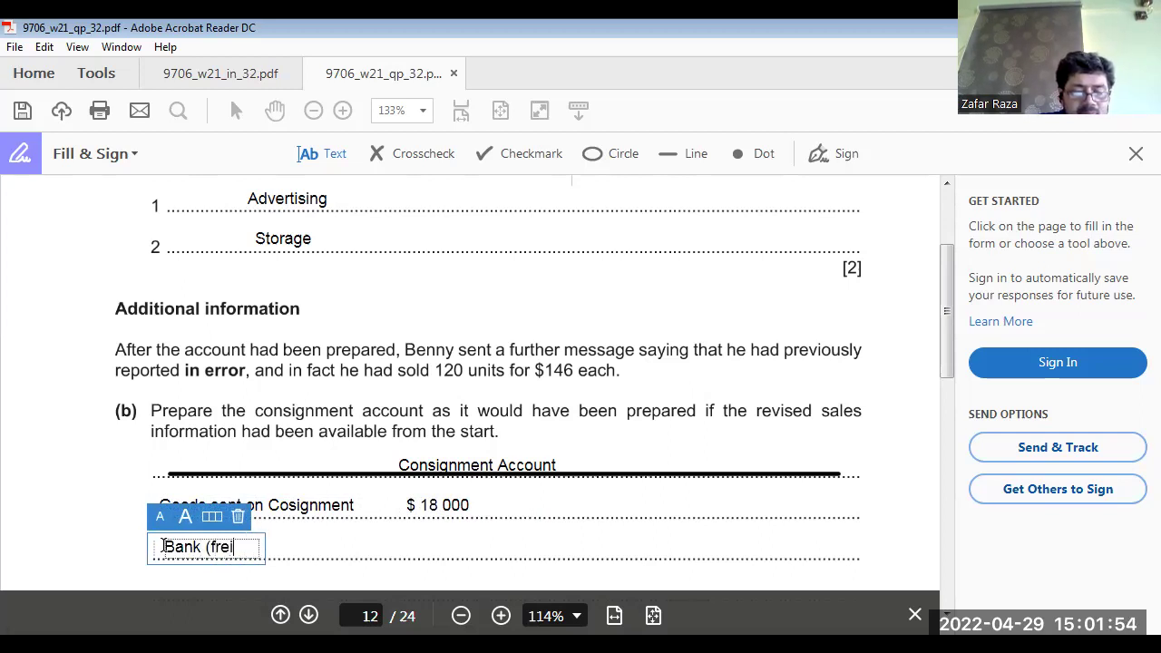
text(ght))
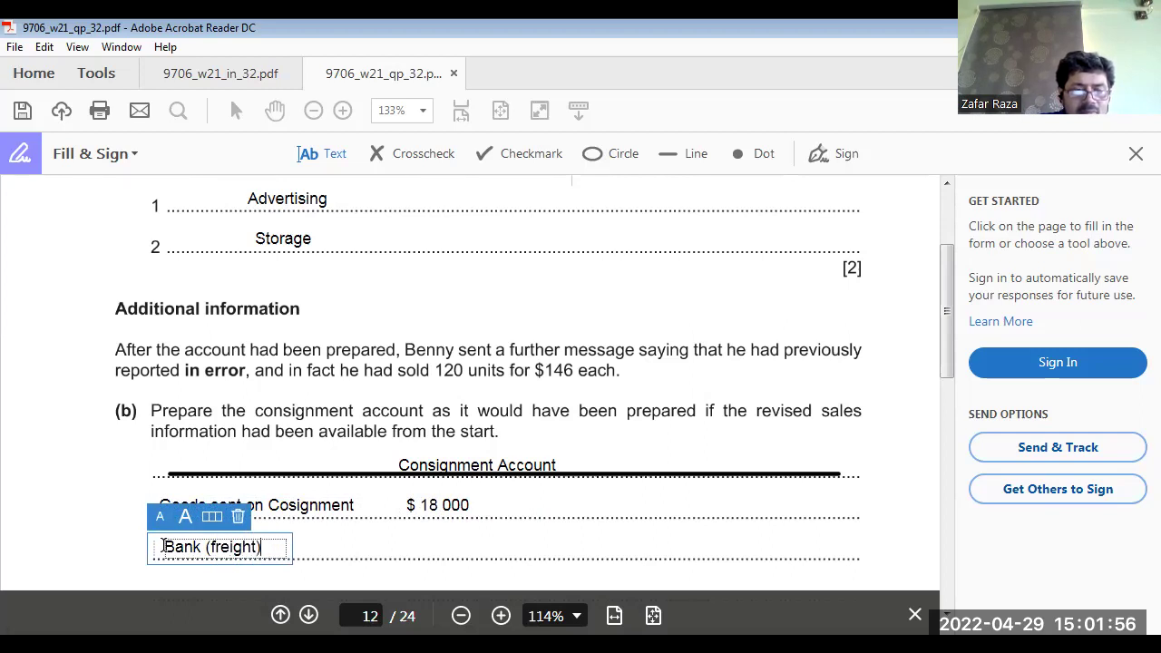
click(432, 548)
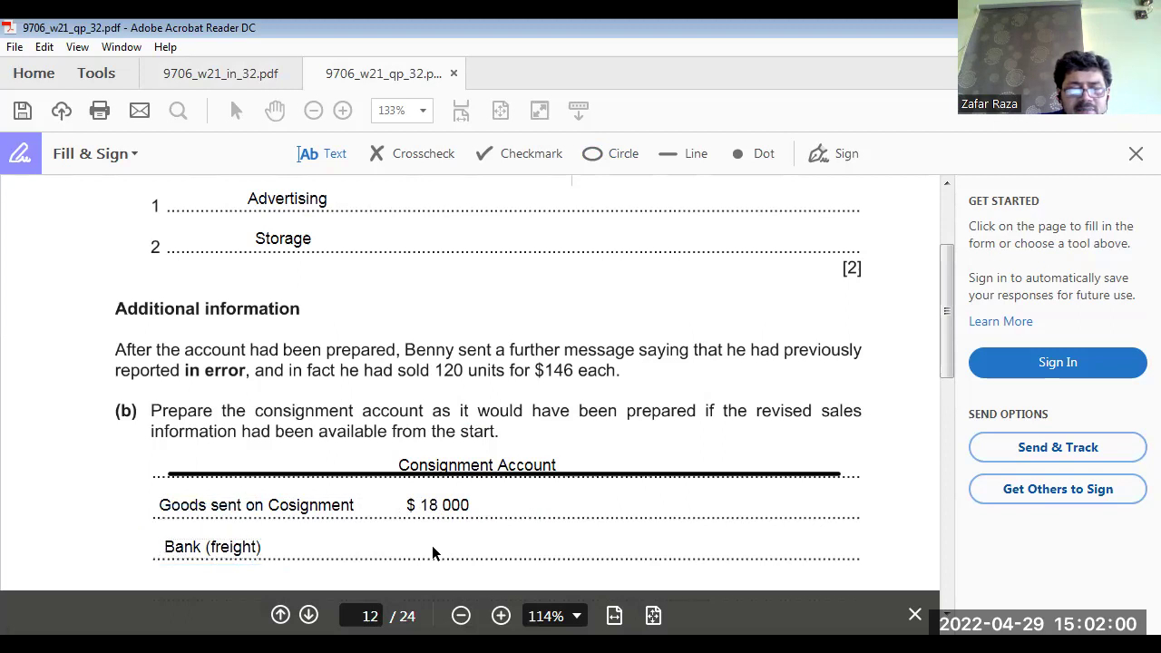
click(432, 548)
text(3 000)
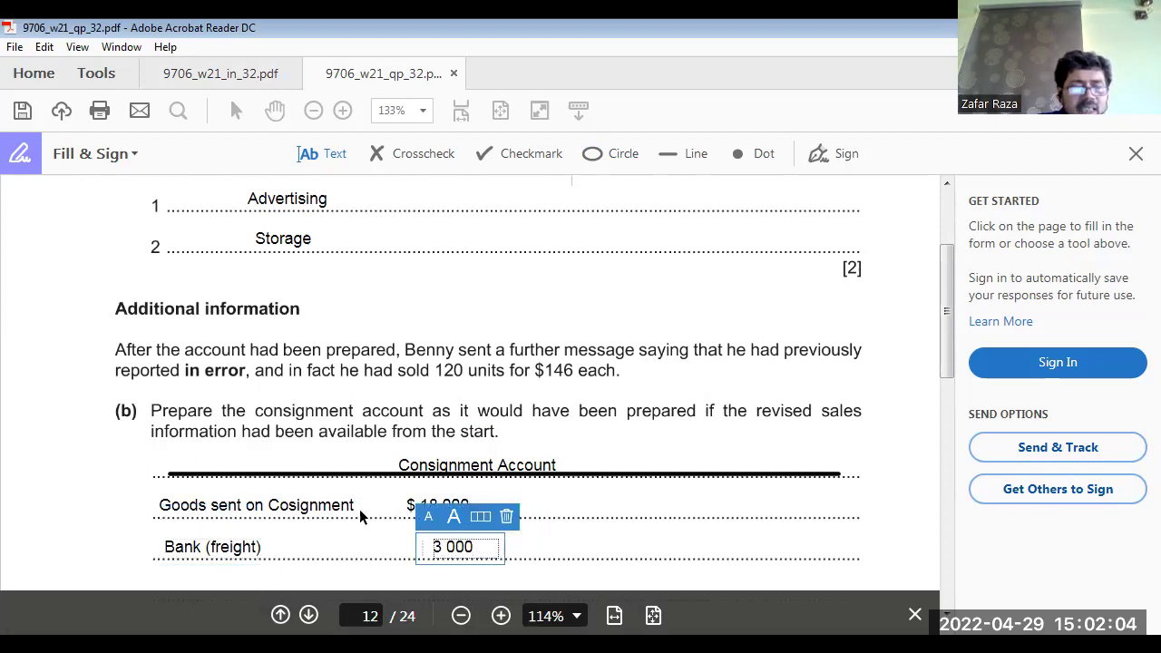
Add 'Bank (Import Duty)' with 600, then view the 9706_w21_in_32.pdf insert
scroll(360, 509, down, 5)
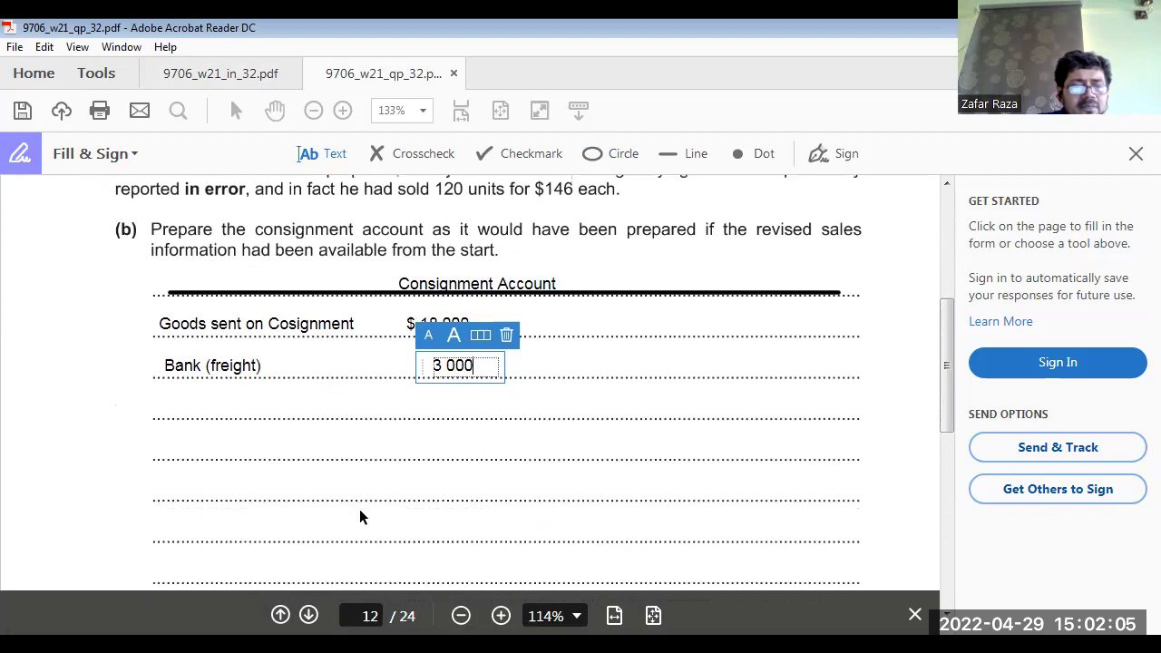
click(165, 410)
text(Ban)
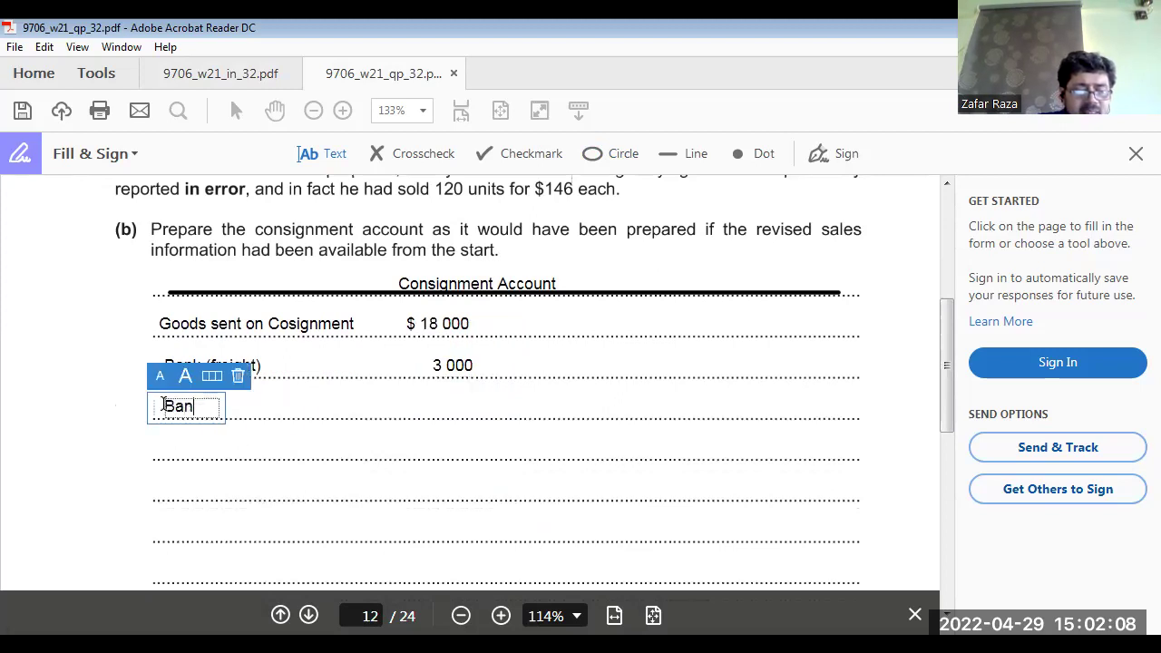
text(k)
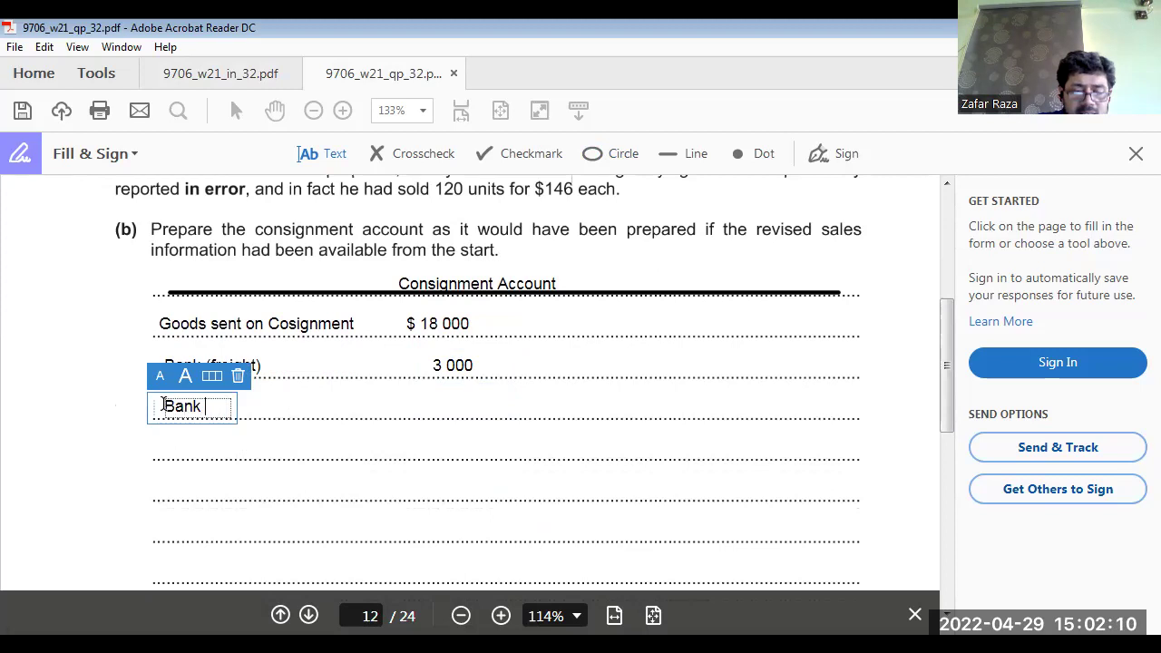
text( (Import Duty))
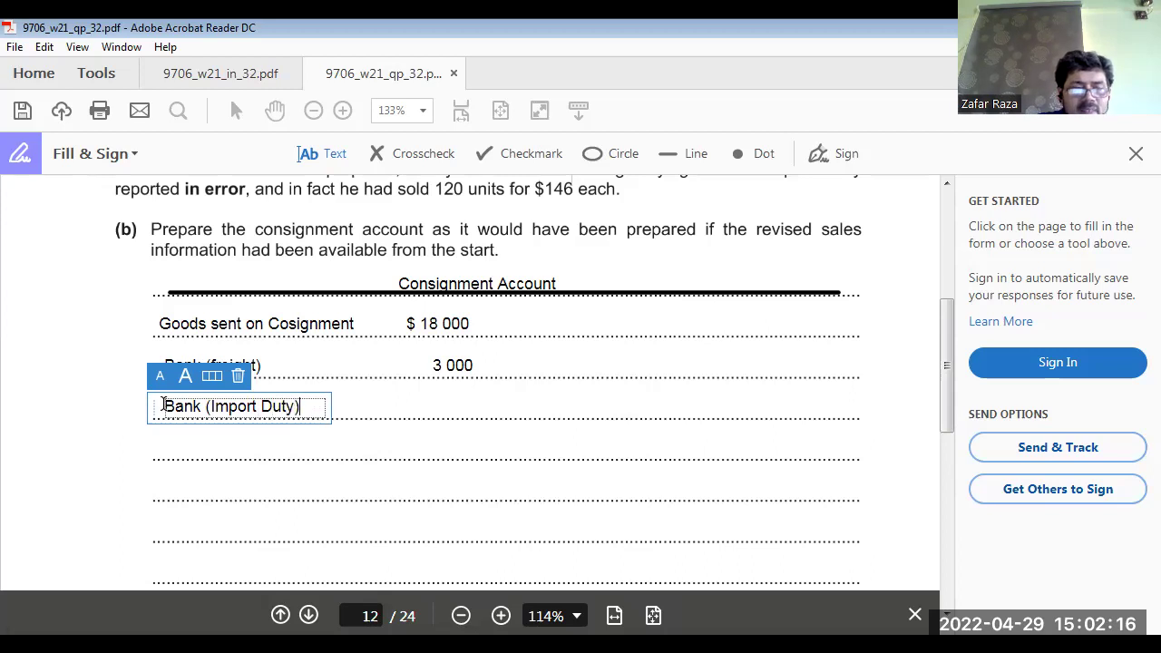
click(445, 405)
click(445, 405)
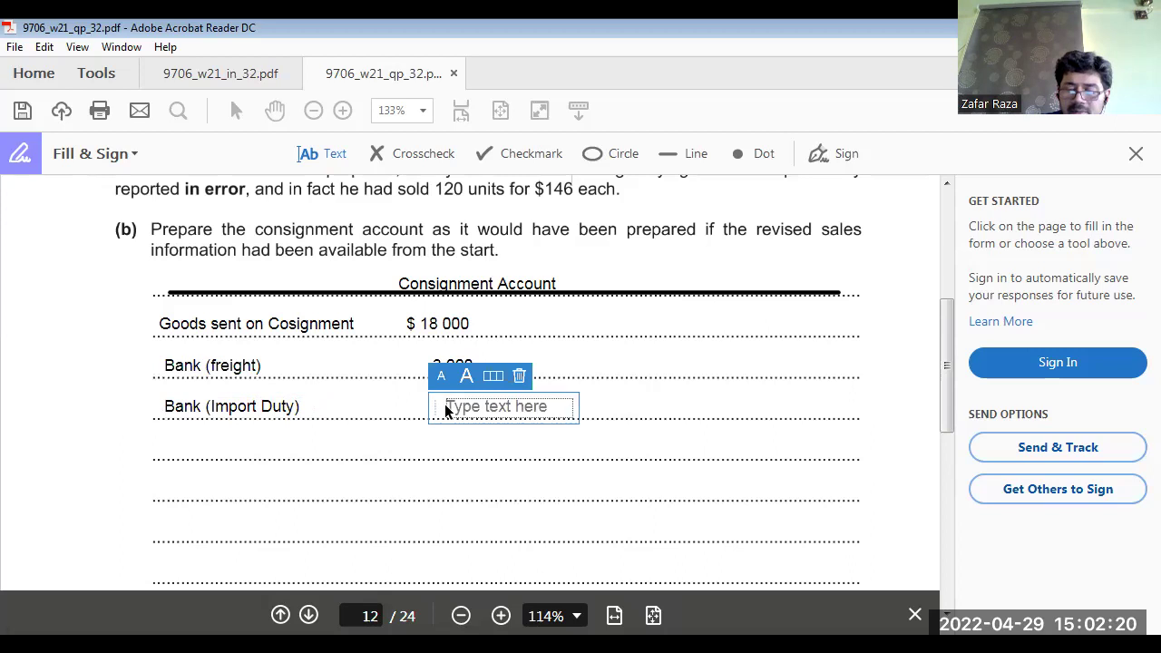
text(600)
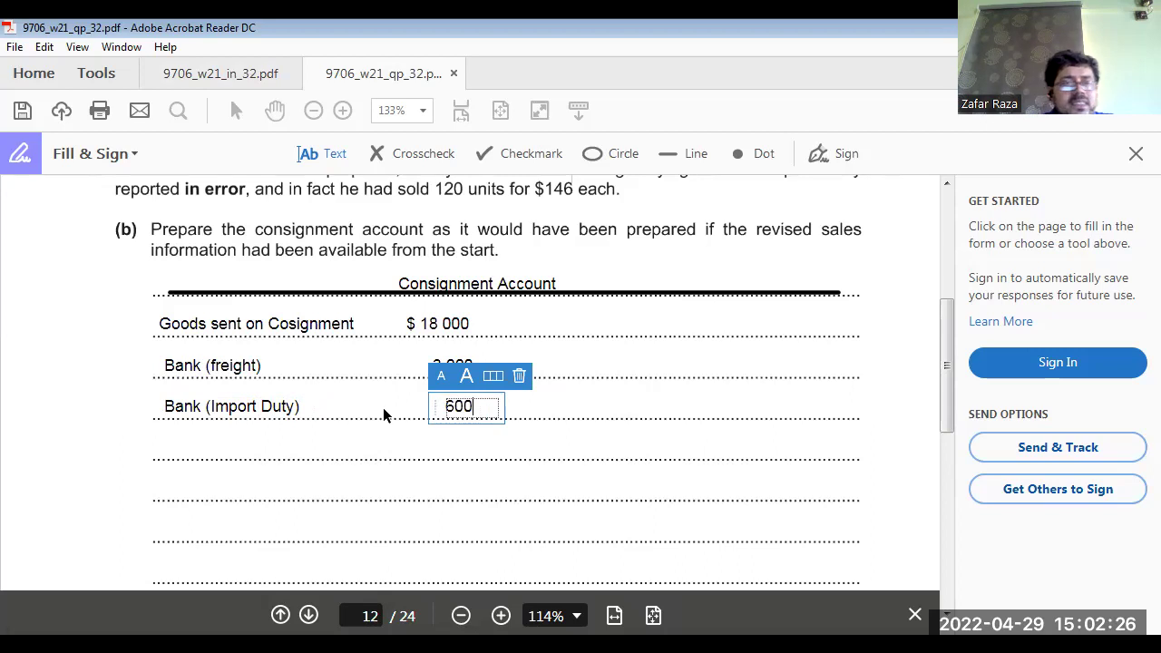
click(227, 82)
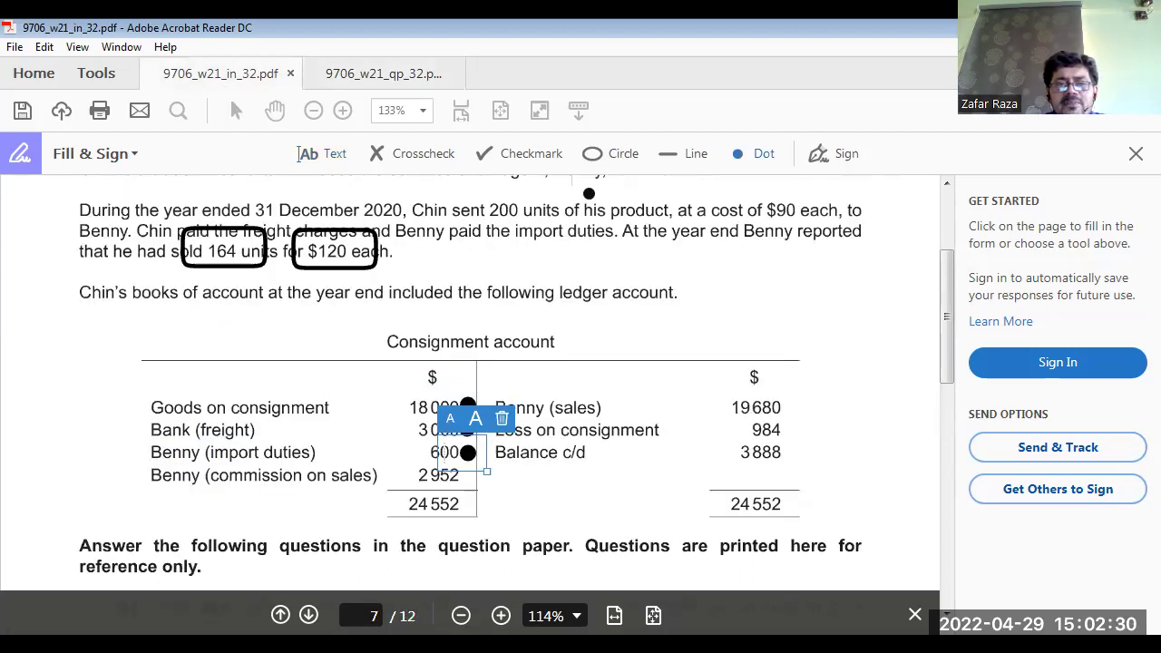
Circle the 19680 sales figure in the insert's account, then go back to the question paper
click(599, 159)
drag(716, 391, 802, 434)
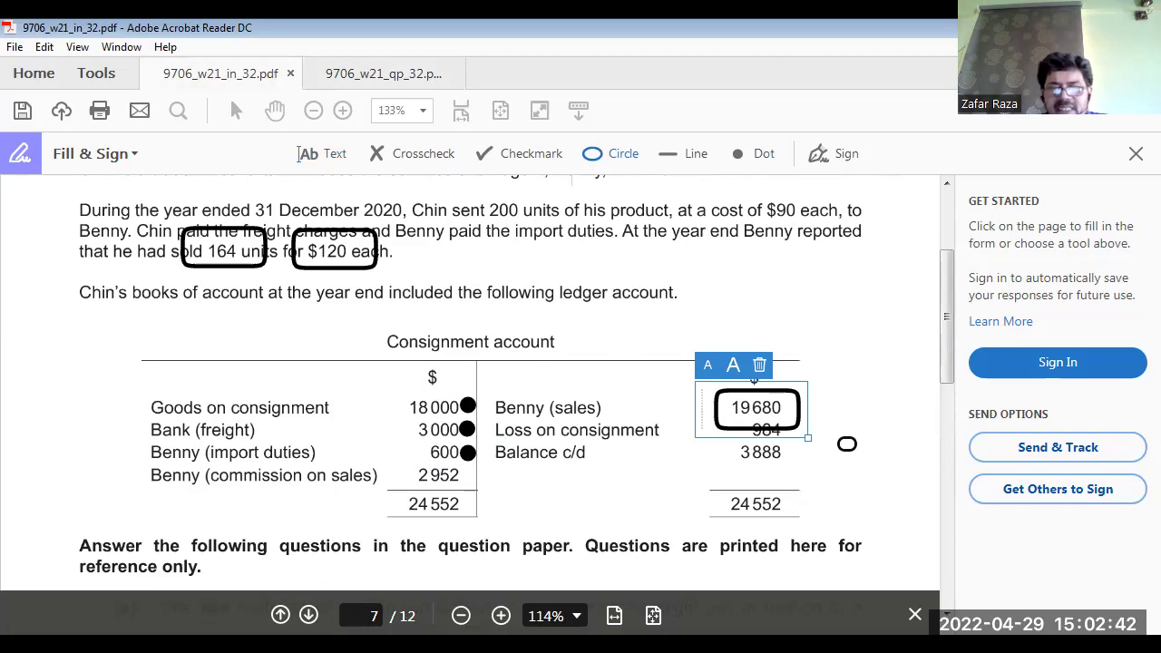
scroll(846, 444, down, 4)
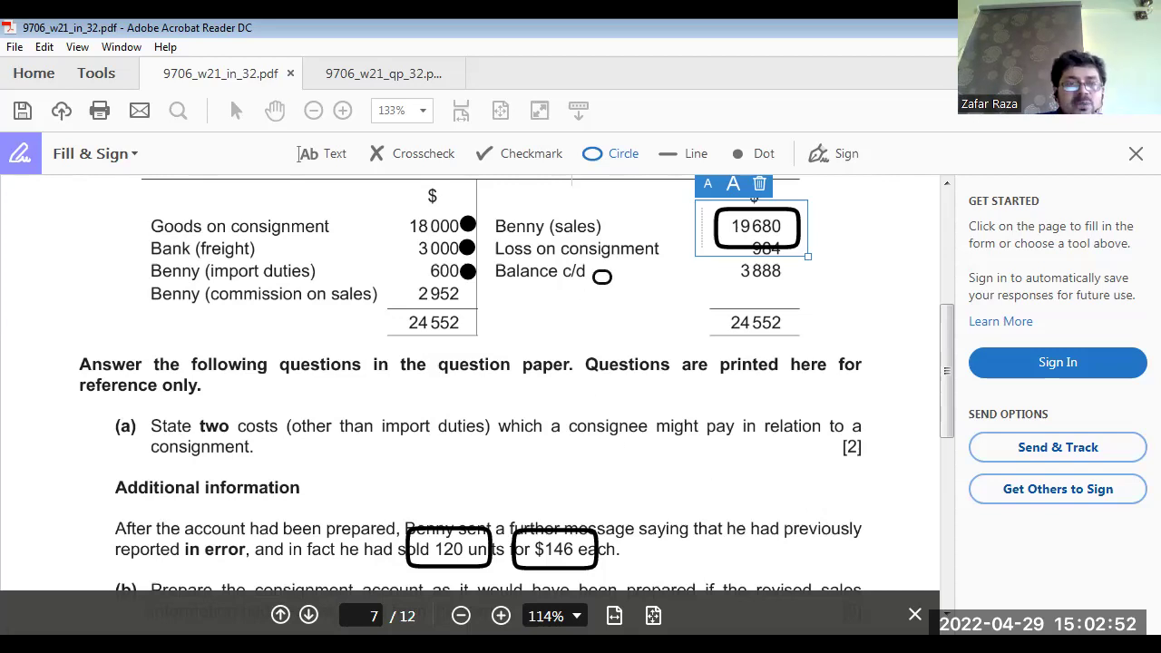
key(ctrl+Tab)
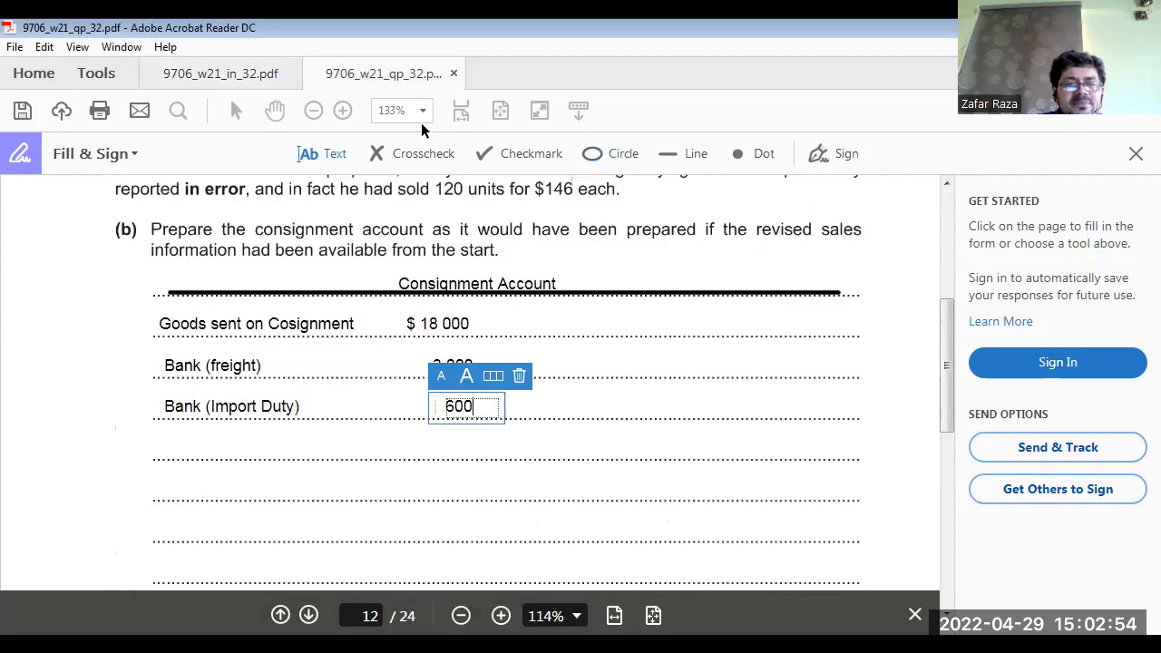
Enter the credit entry 'Benny (Sales)' with $ 17 520 beside $ 18 000
click(559, 322)
click(559, 322)
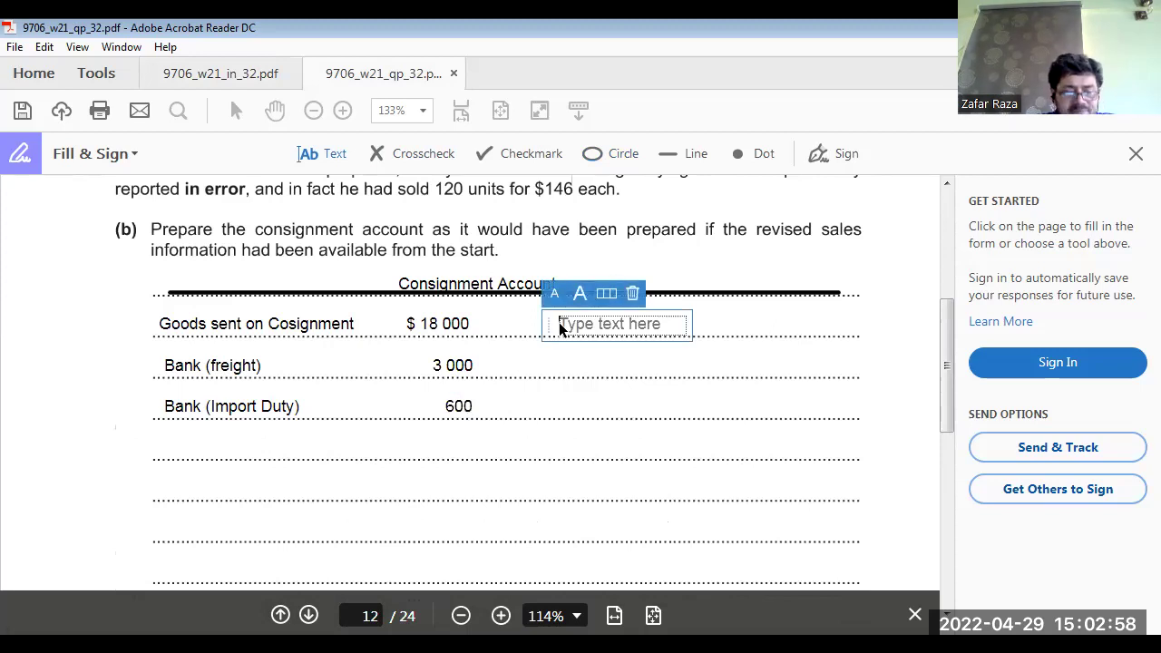
text(BEn)
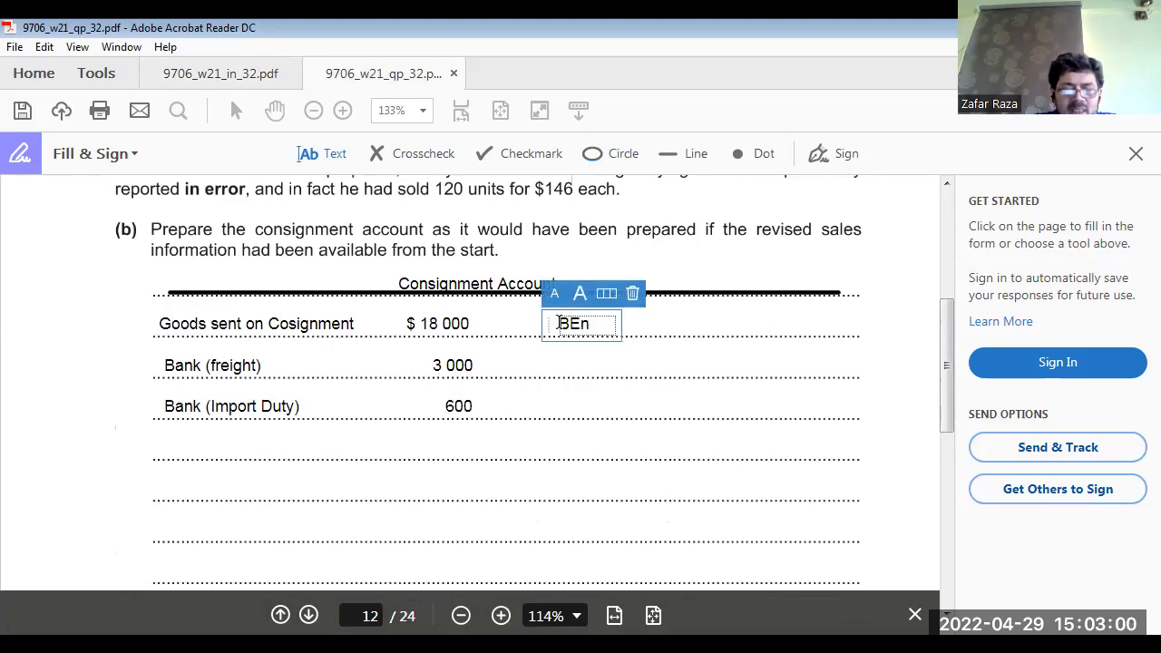
key(BackSpace)
key(BackSpace)
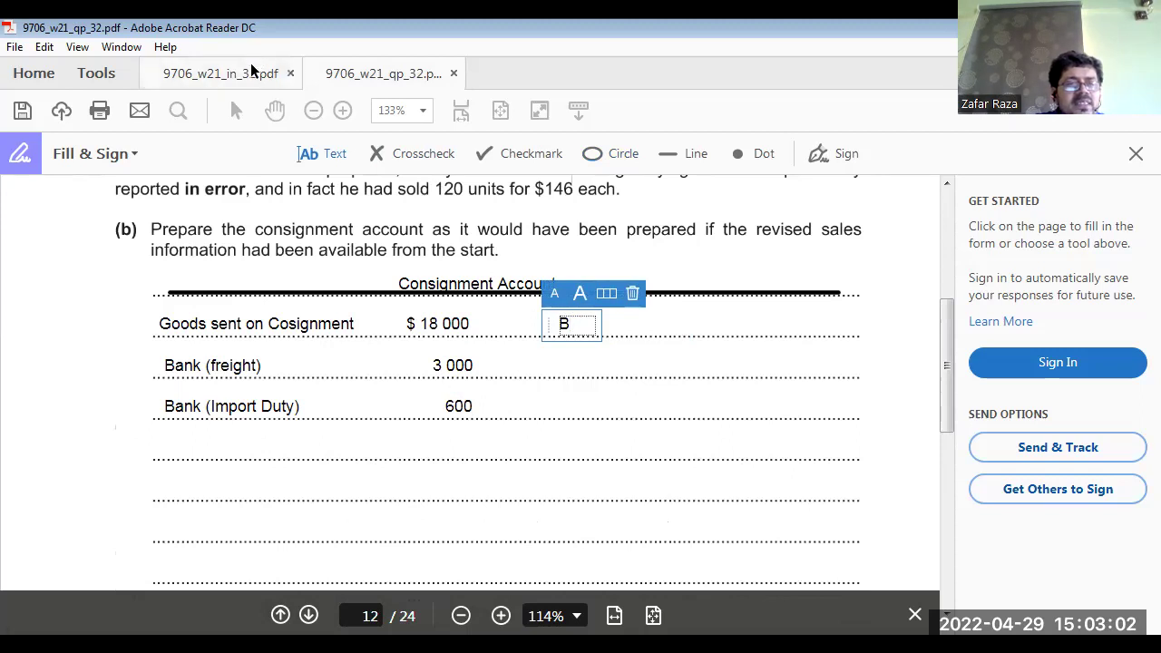
click(219, 74)
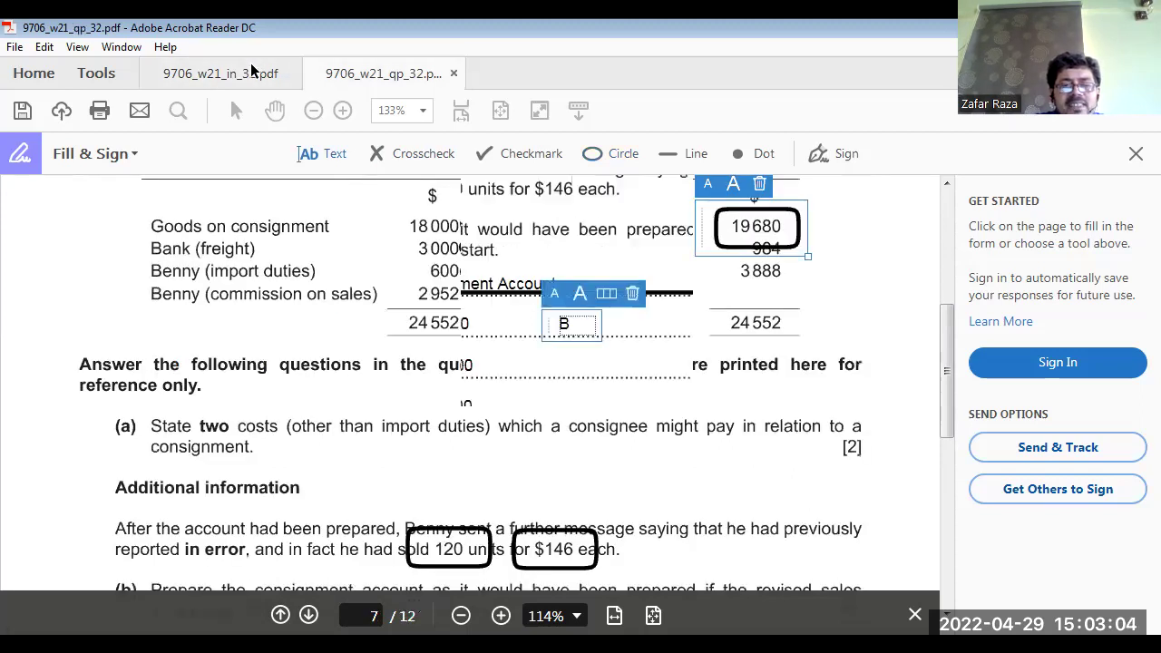
text(e)
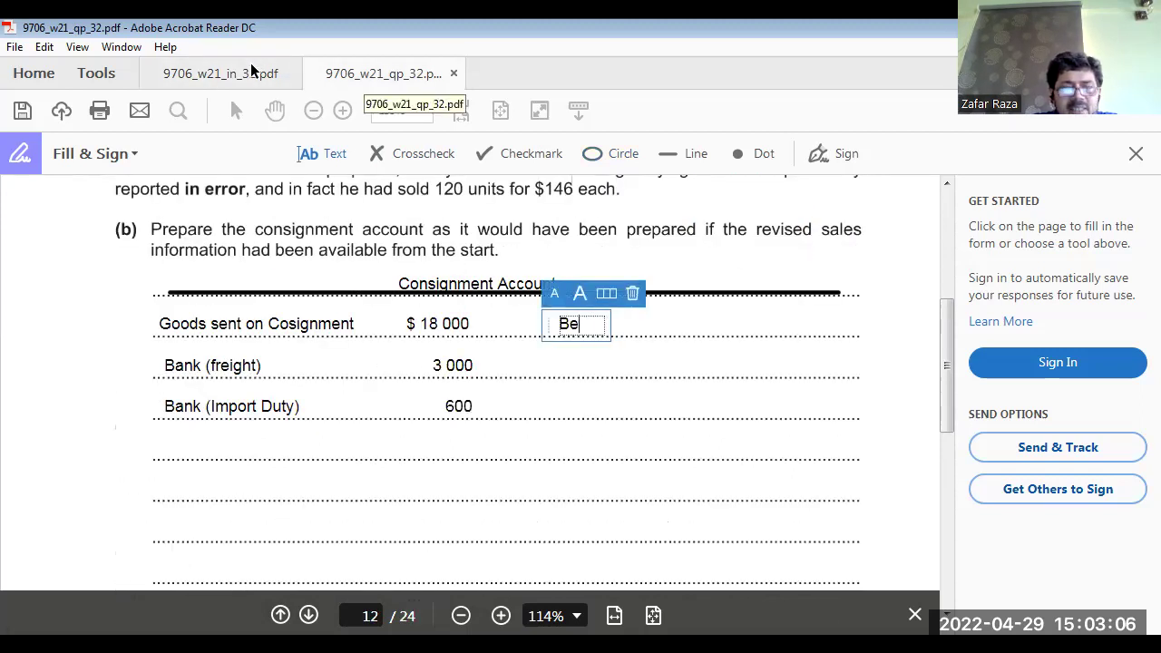
text(nny)
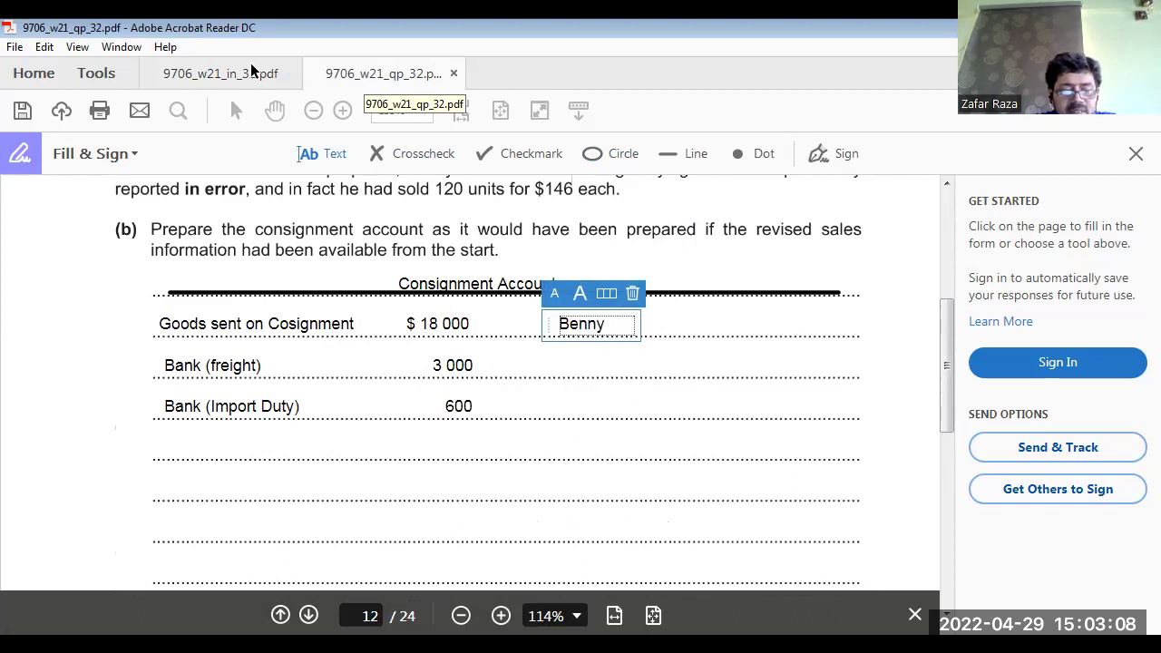
text( (Sale)
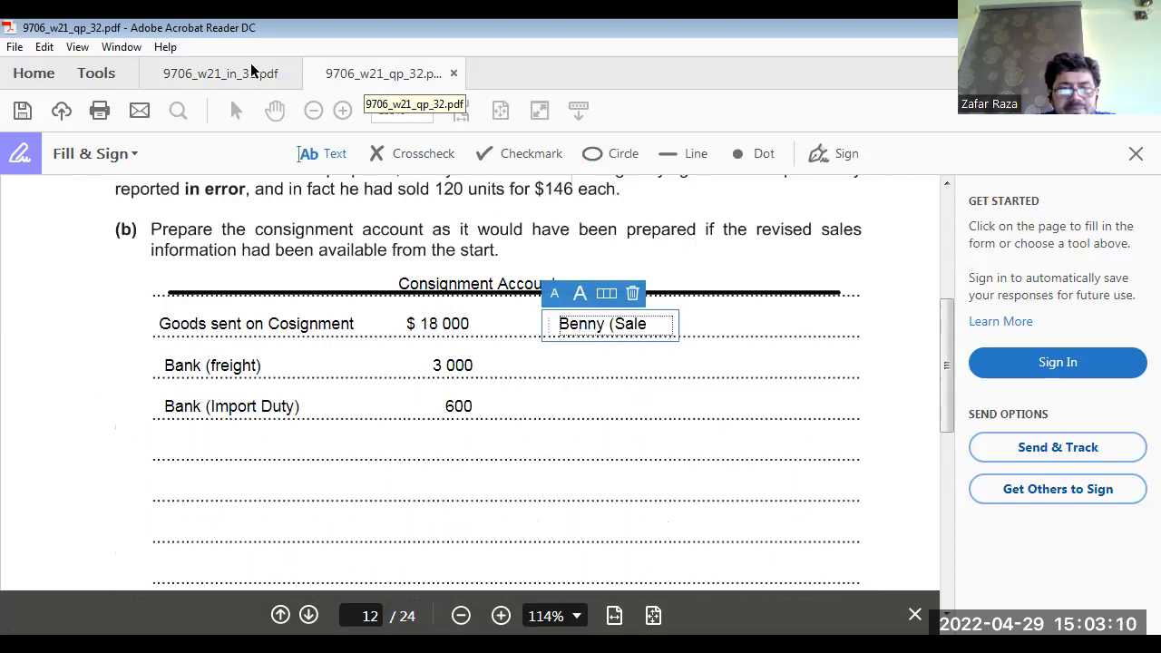
text(s))
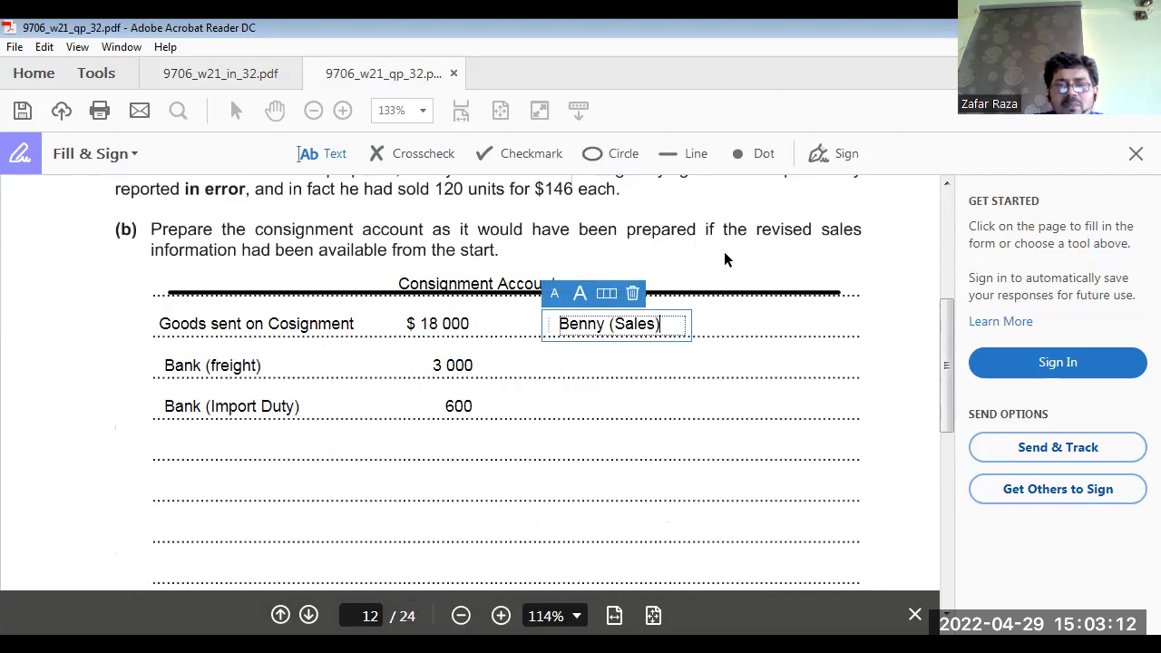
click(790, 324)
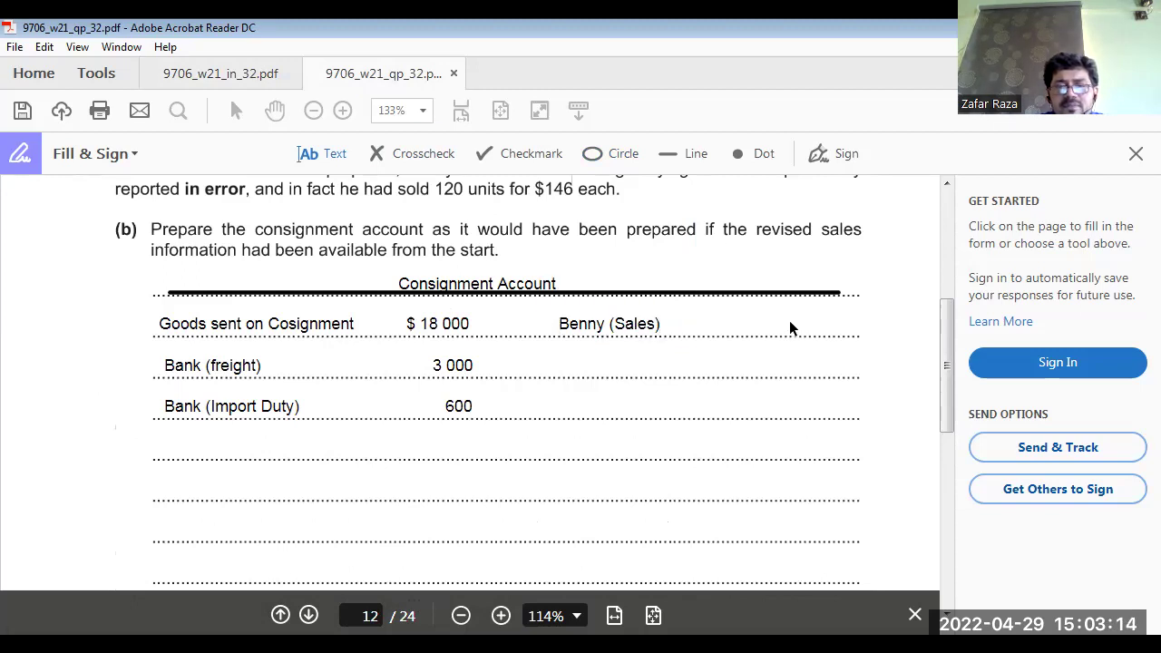
click(790, 324)
text($ )
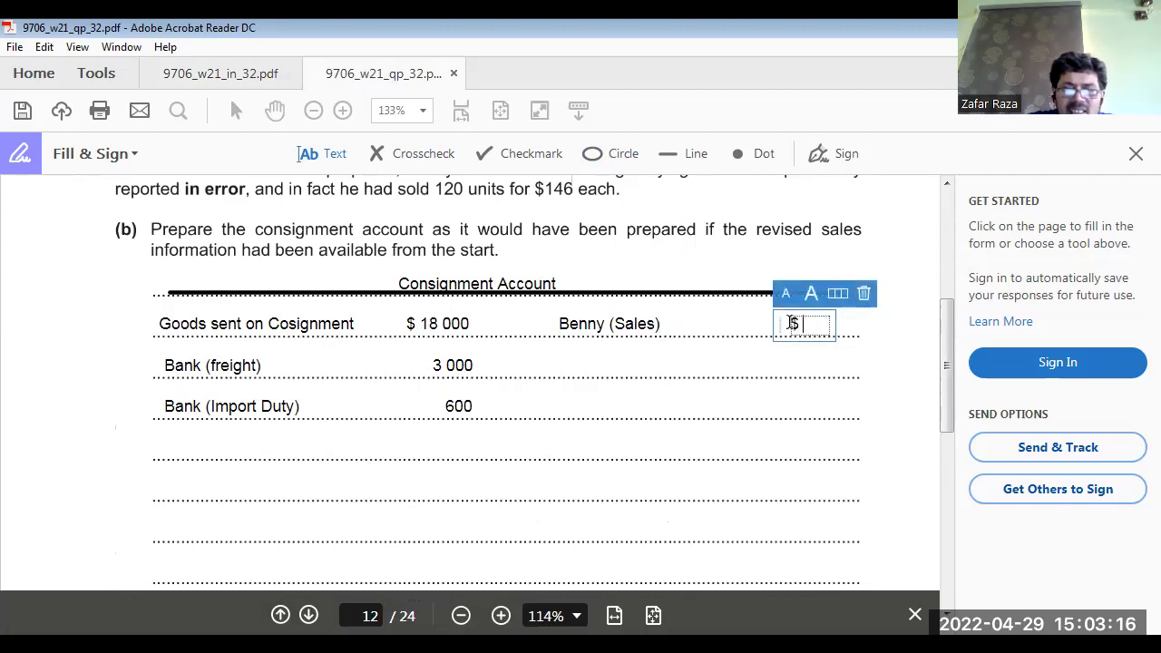
text(17 520)
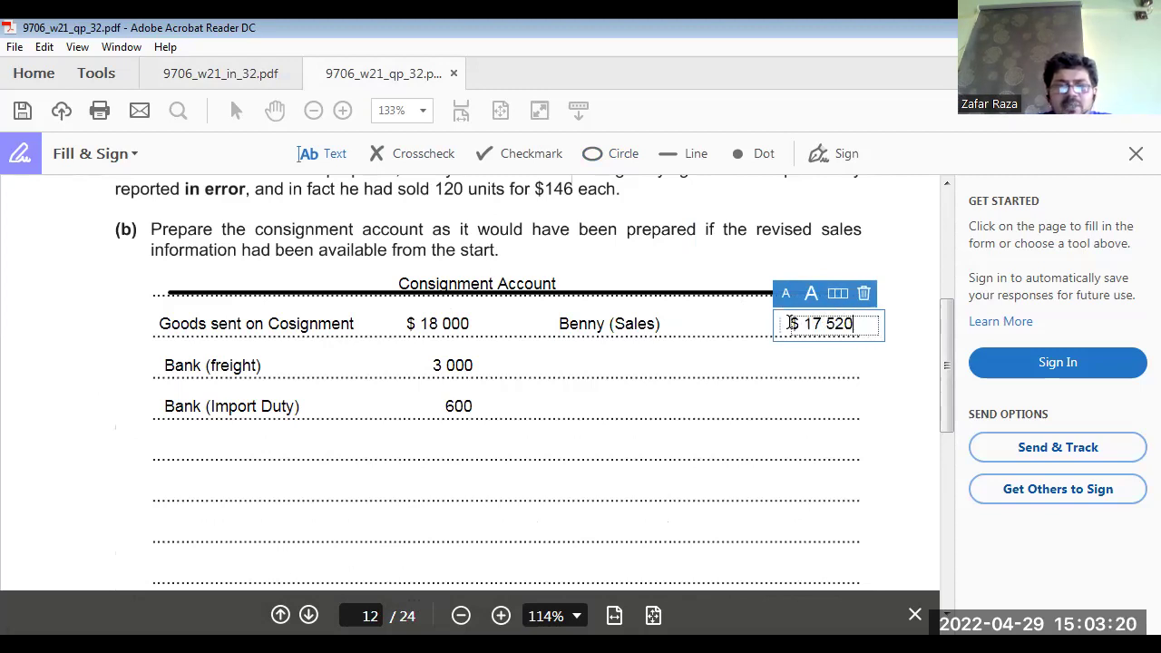
click(608, 156)
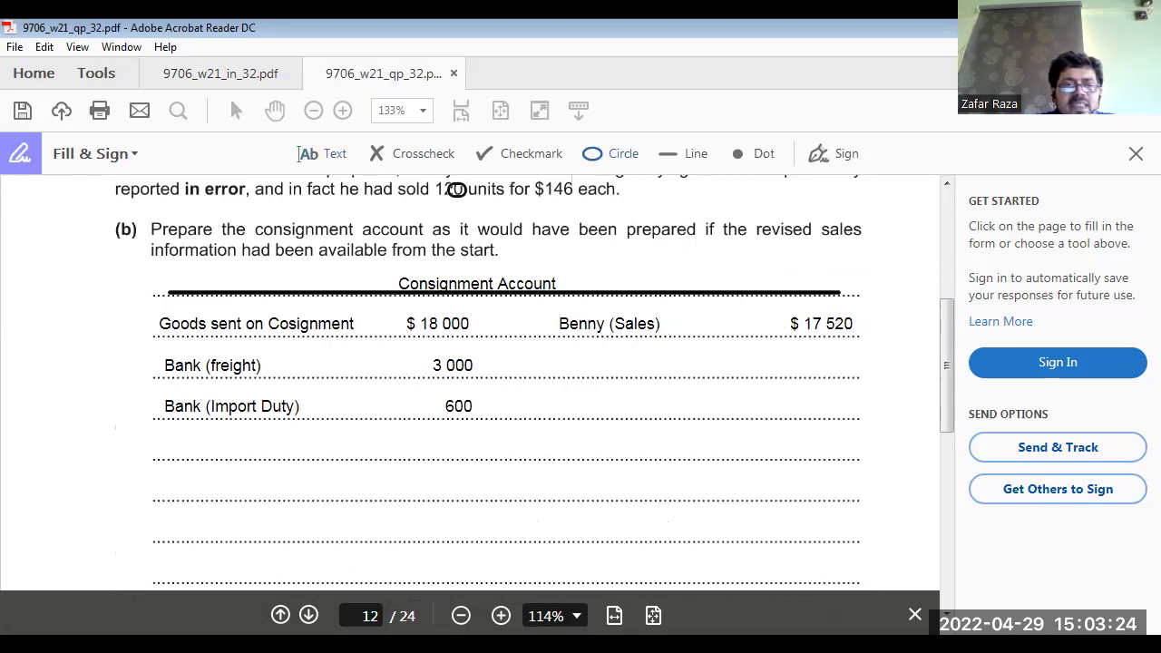
Circle the revised $146 selling price in question 4(b)
scroll(460, 189, up, 1)
drag(435, 182, 497, 207)
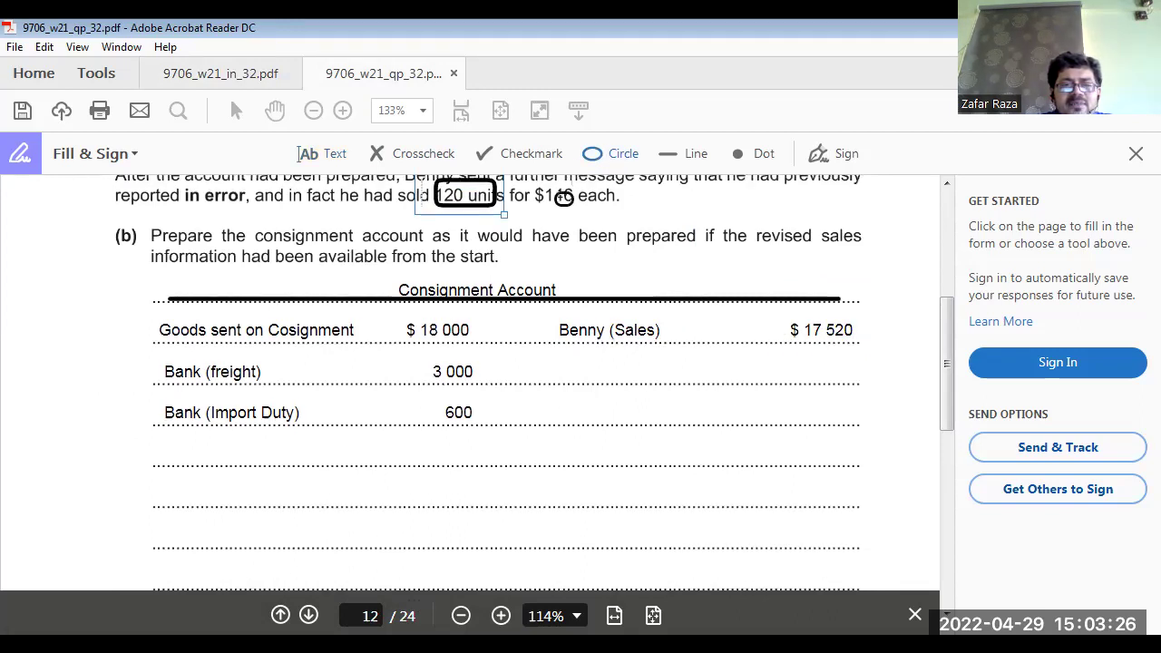
click(564, 198)
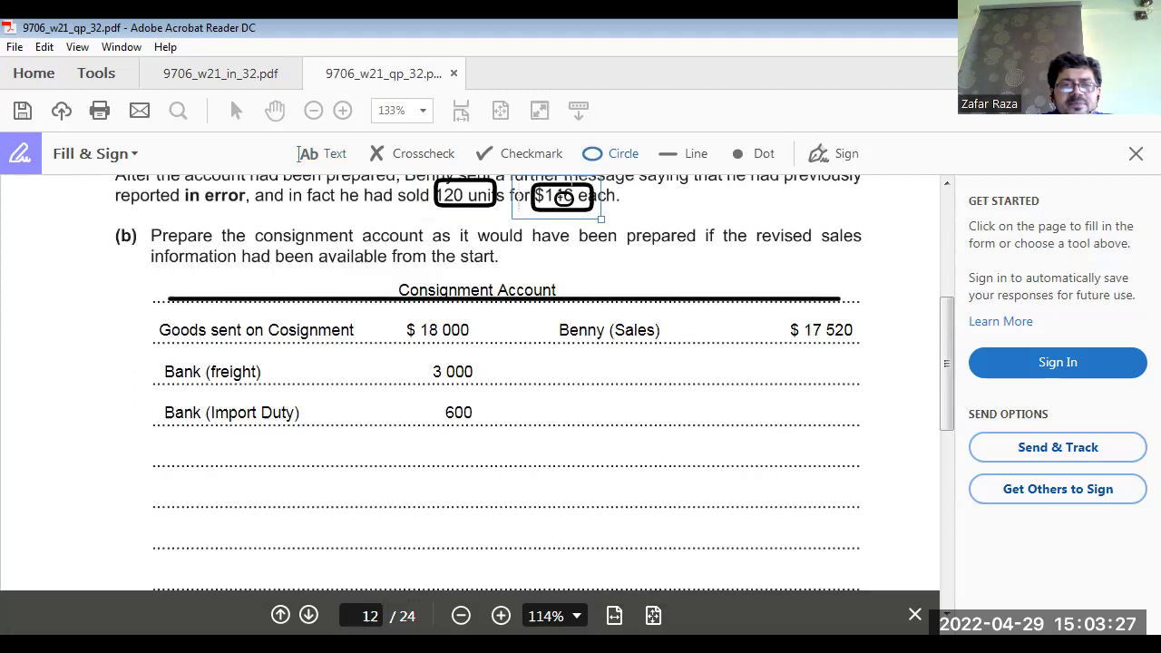
Delete the circle around 19 680 in the insert and return to the question paper
click(258, 75)
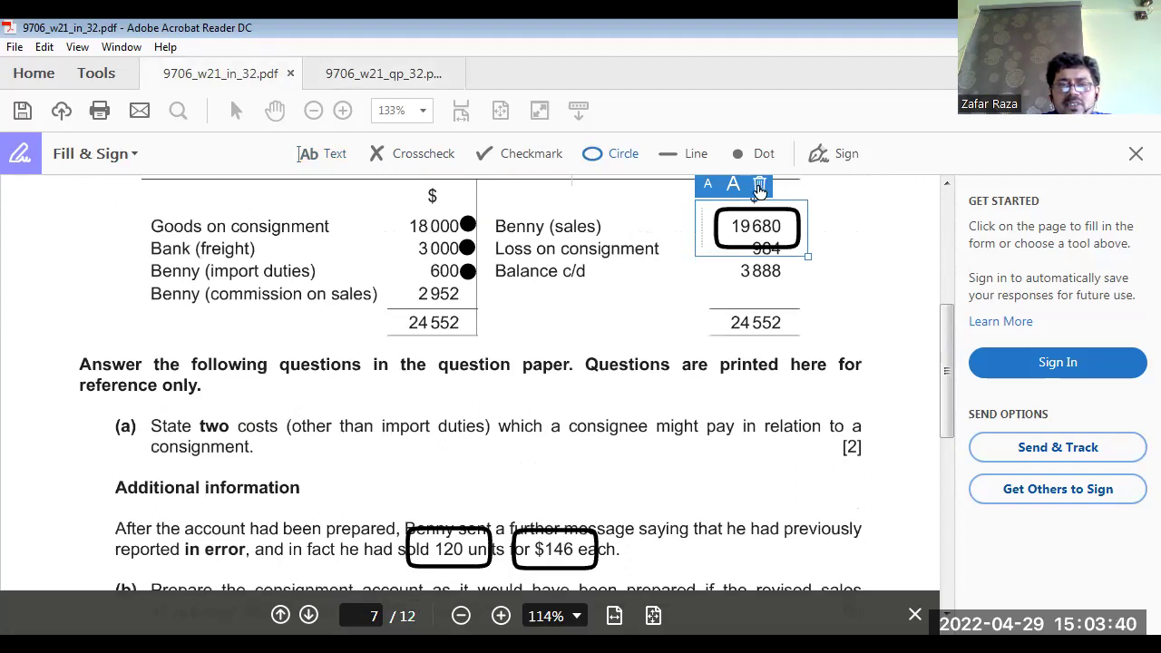
click(760, 186)
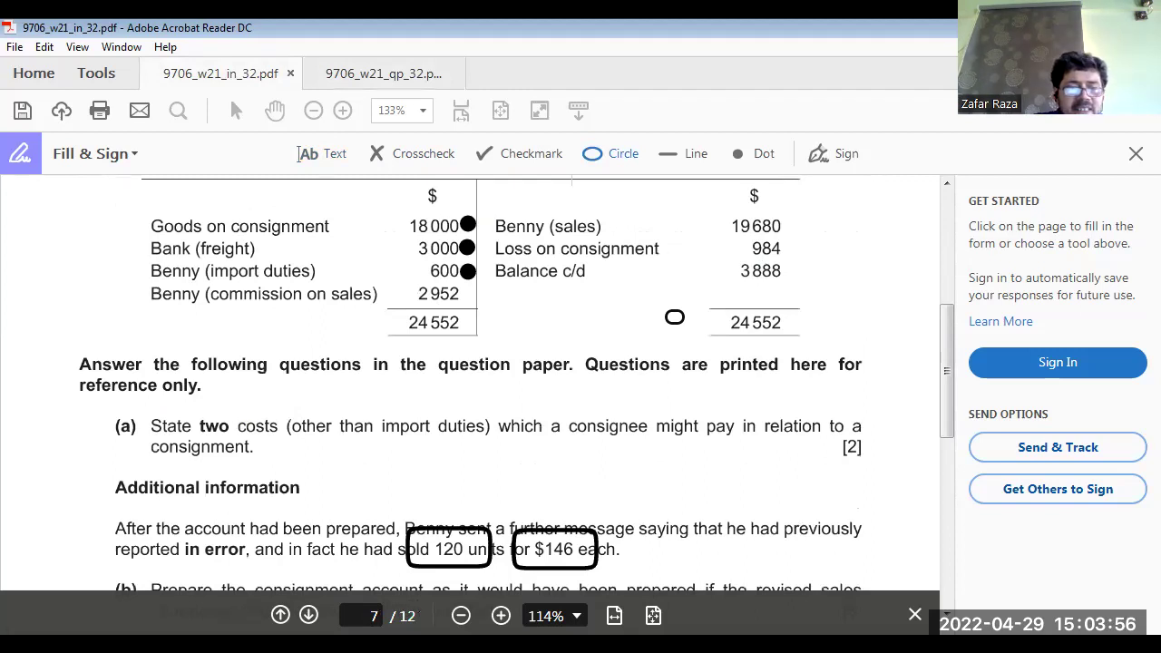
scroll(675, 317, down, 3)
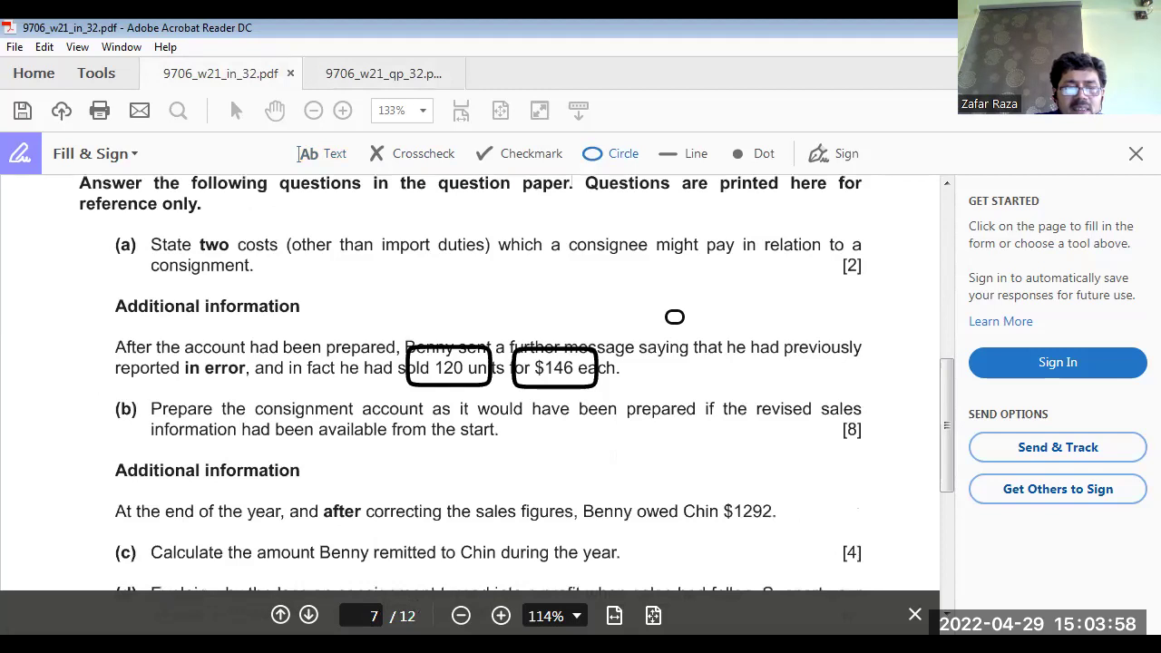
scroll(675, 317, down, 3)
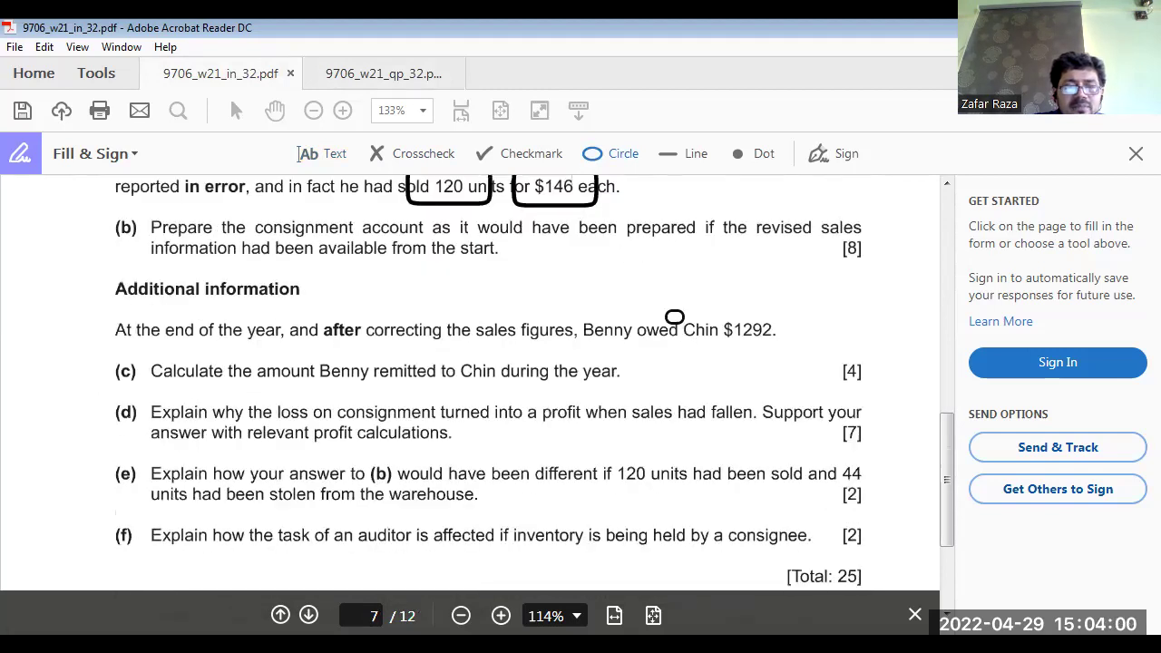
scroll(675, 317, up, 8)
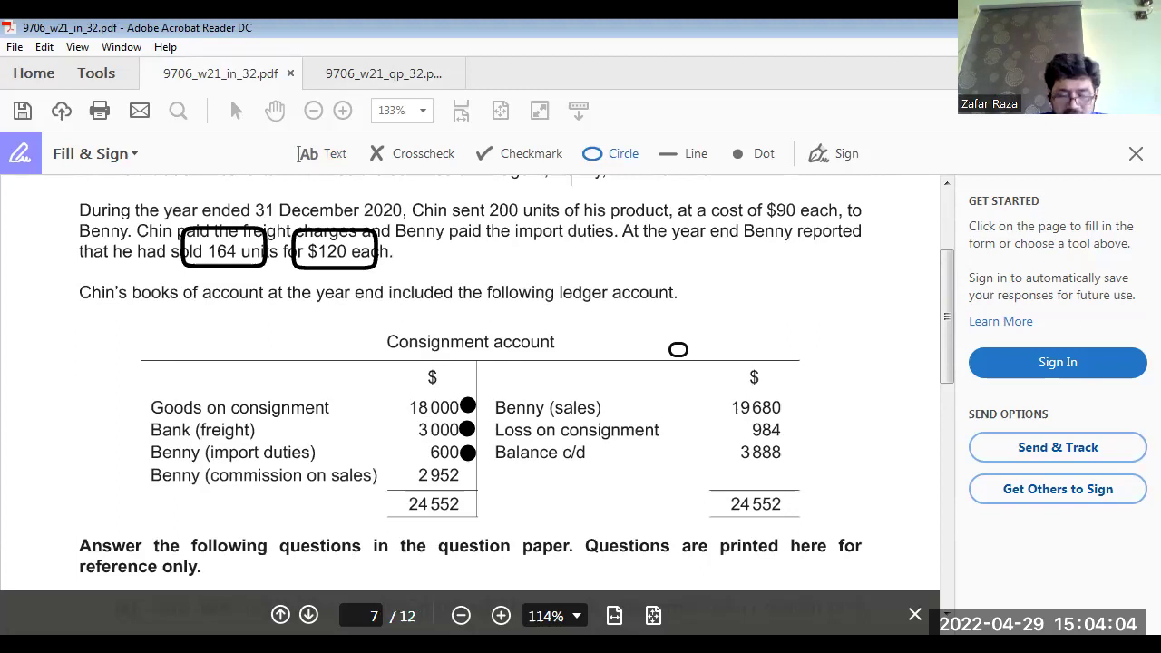
click(419, 38)
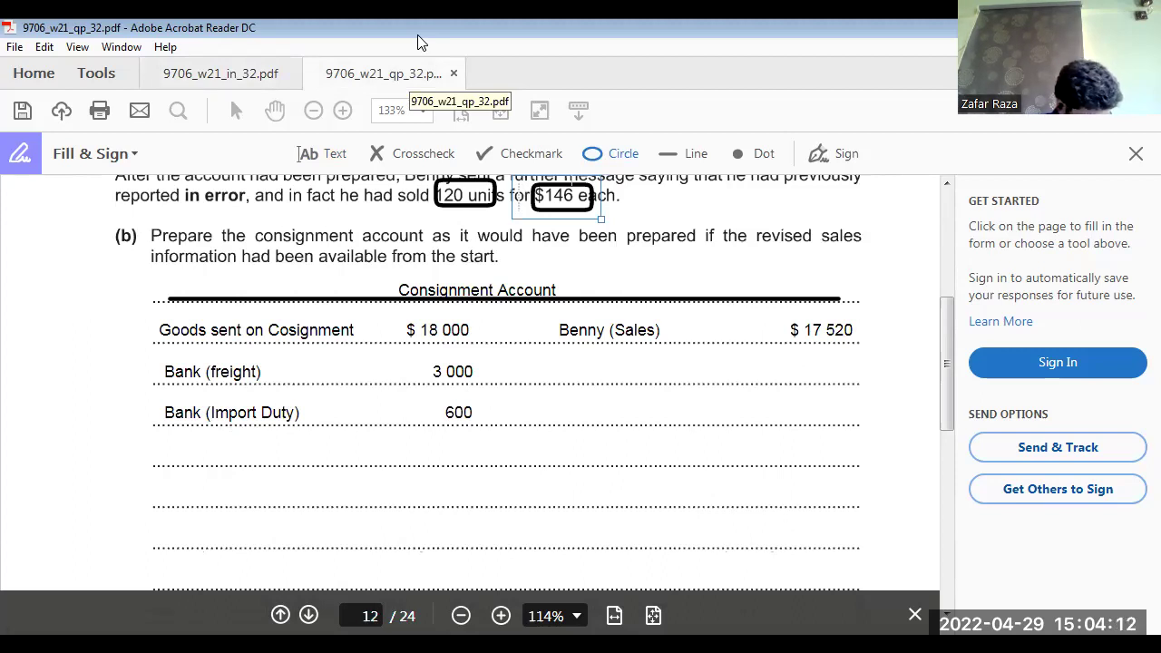
click(279, 74)
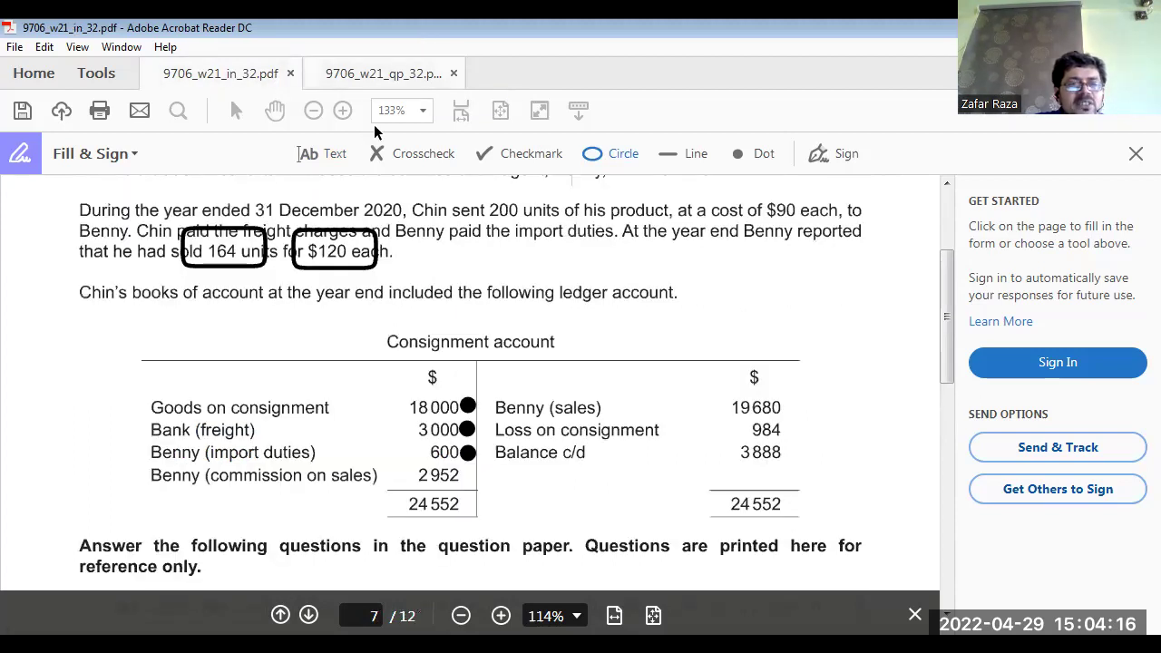
click(383, 73)
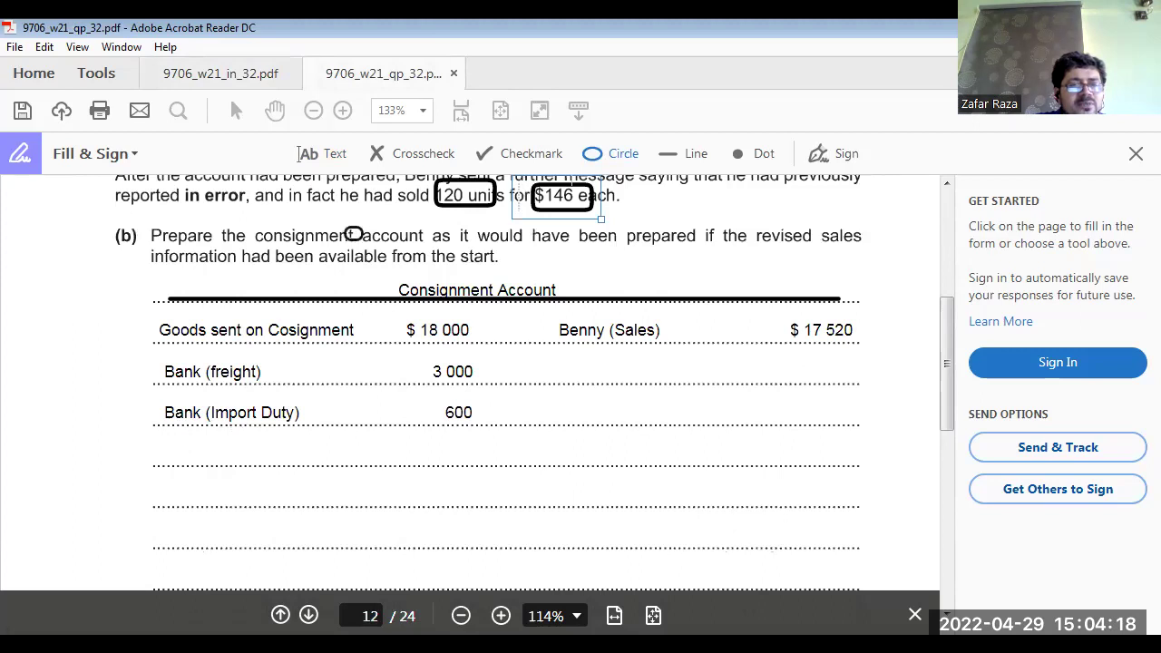
Add the debit row 'Benny (Commission)' with 2 628 below Bank (Import Duty)
click(309, 153)
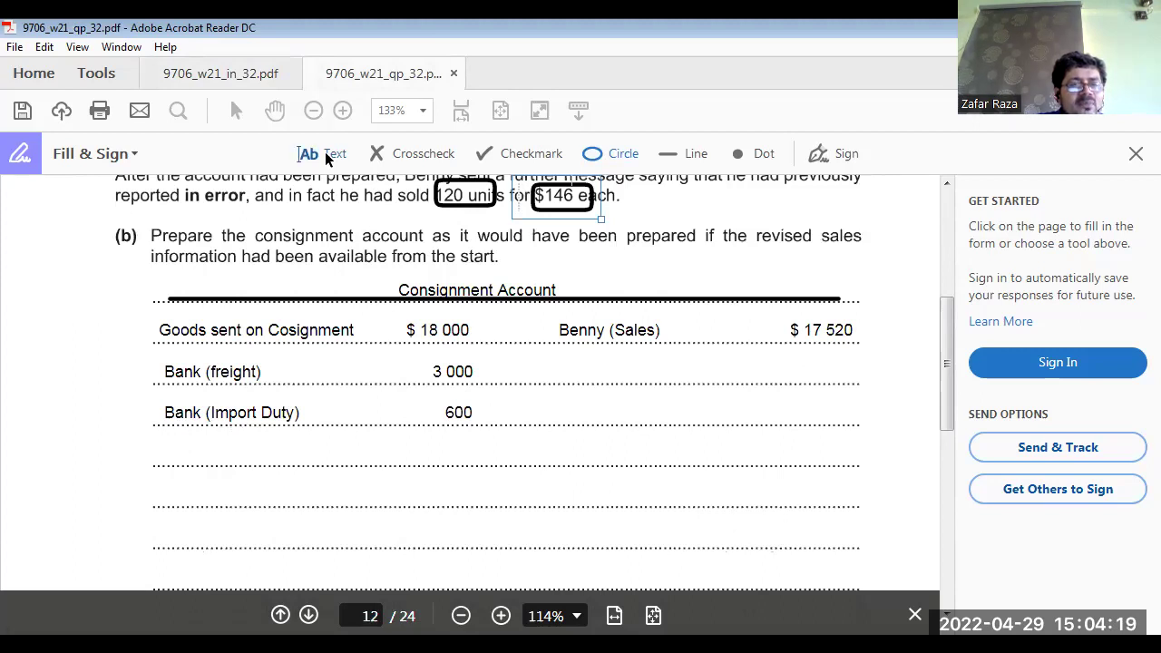
click(167, 451)
text(Benny )
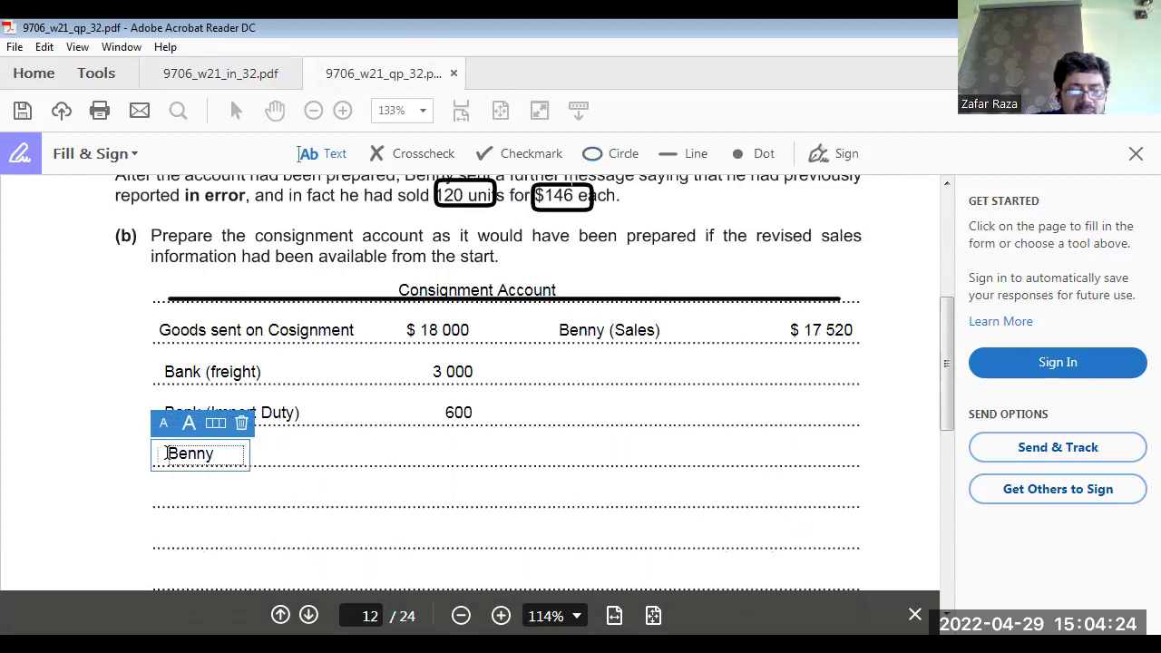
text((Commission)
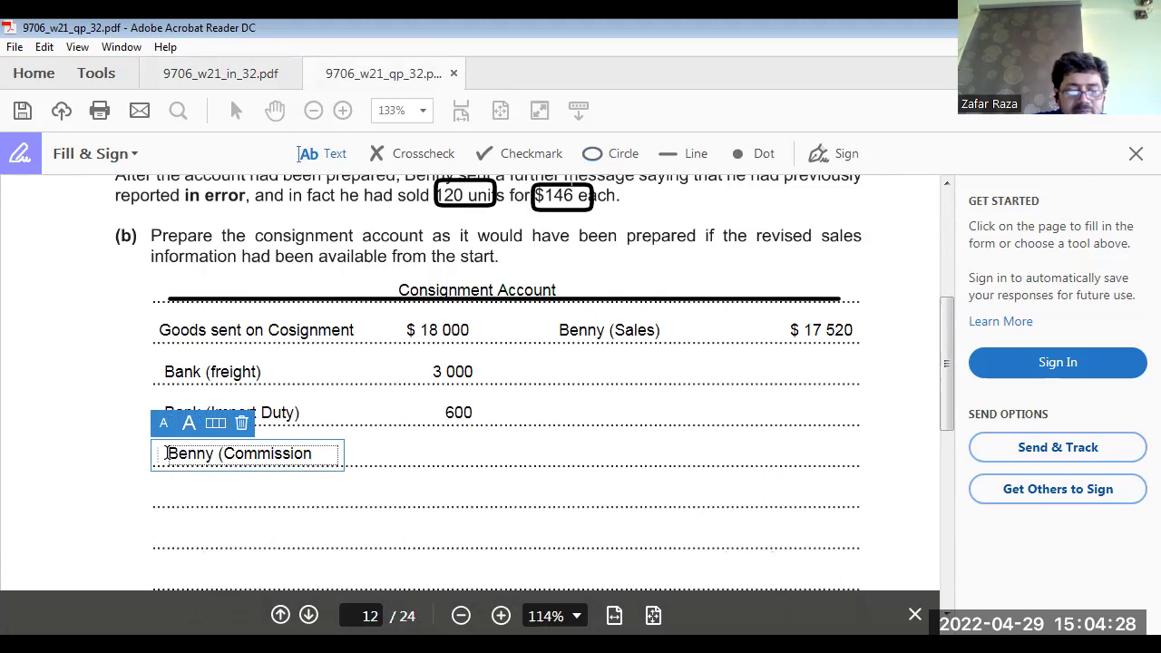
text())
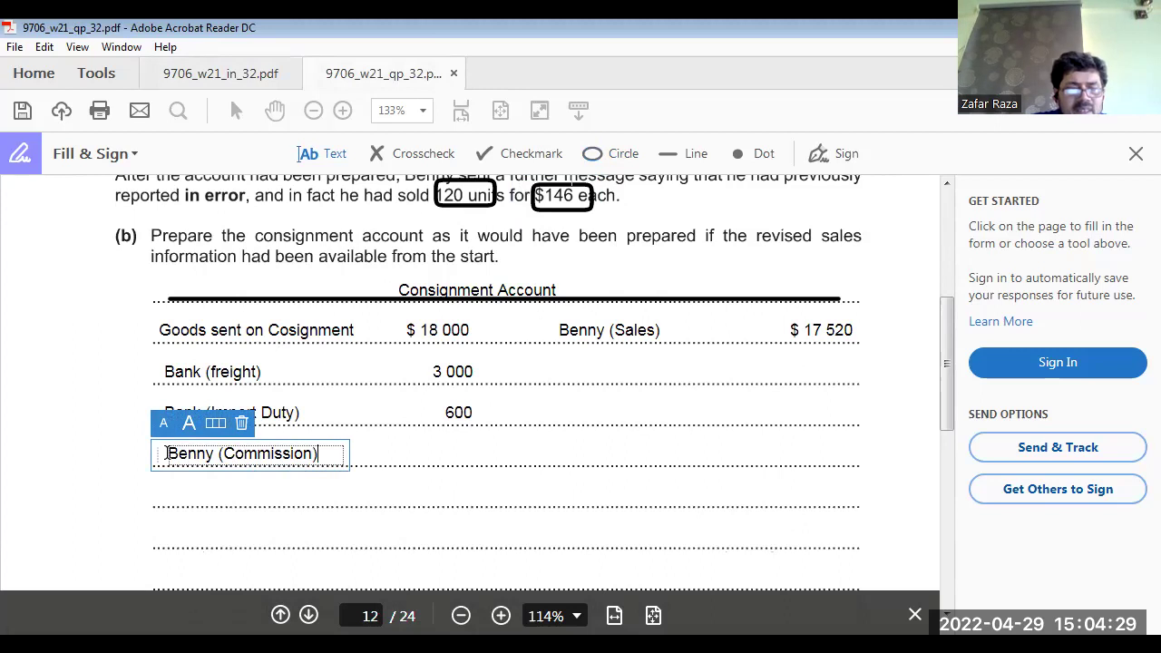
click(433, 450)
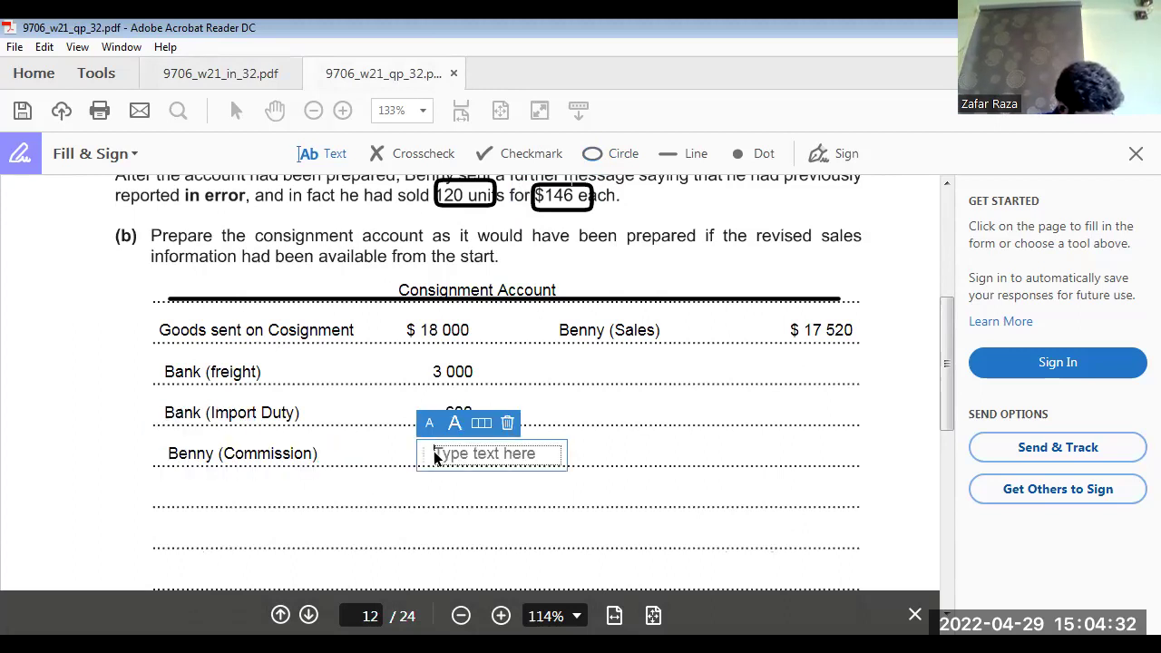
text(2 628)
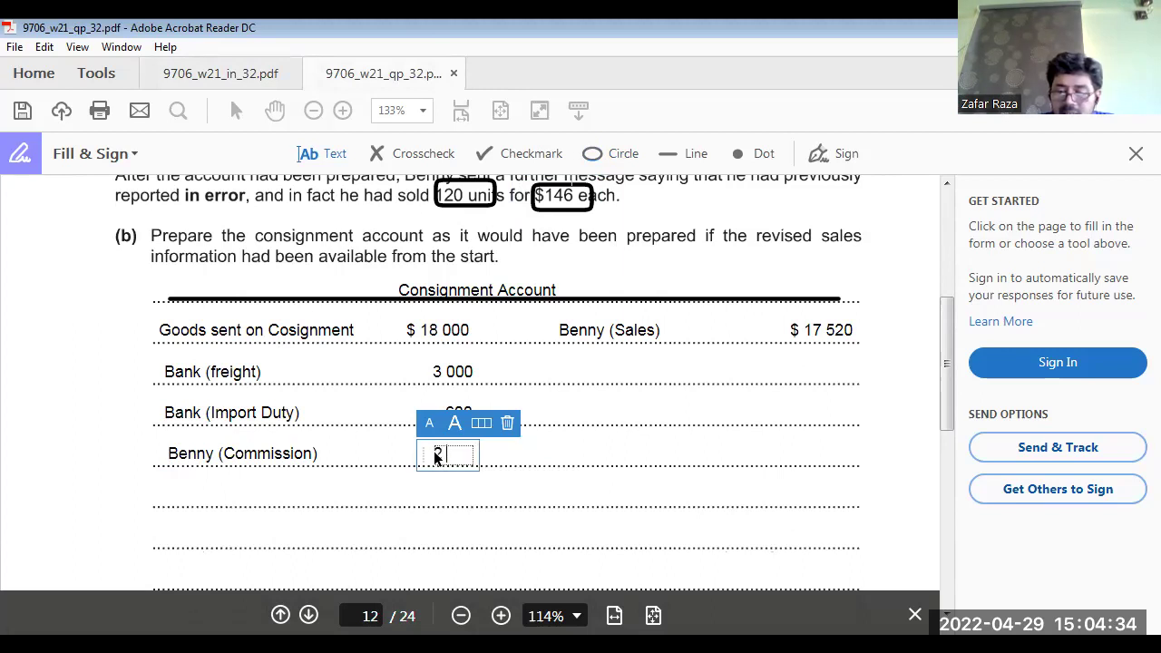
click(530, 480)
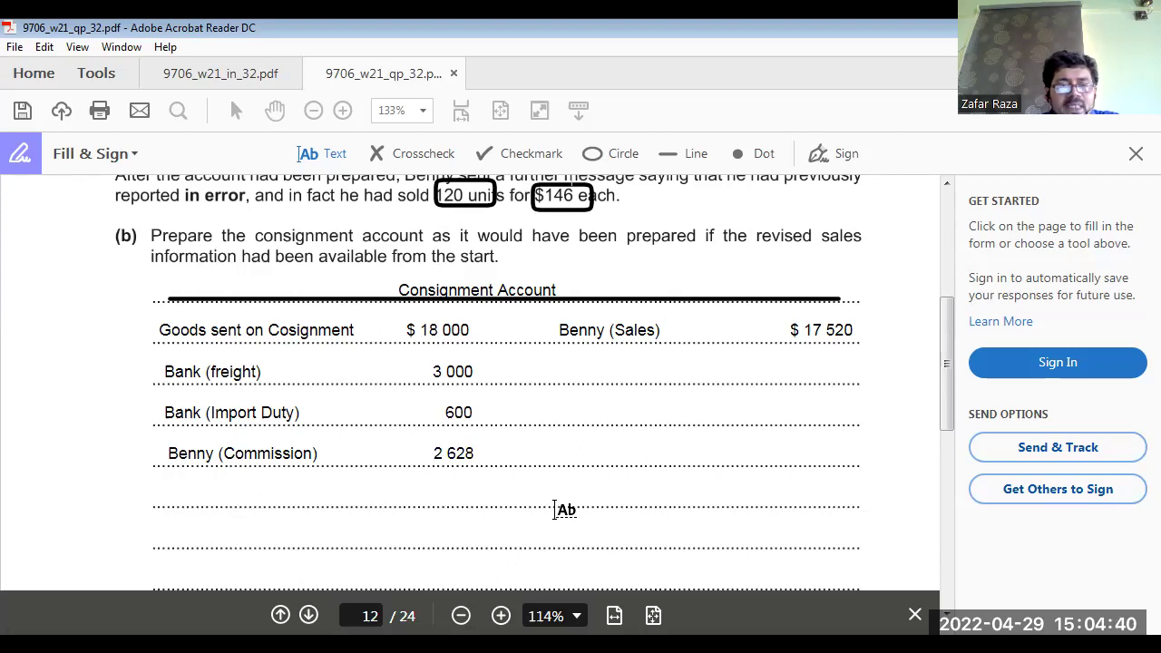
scroll(556, 510, up, 4)
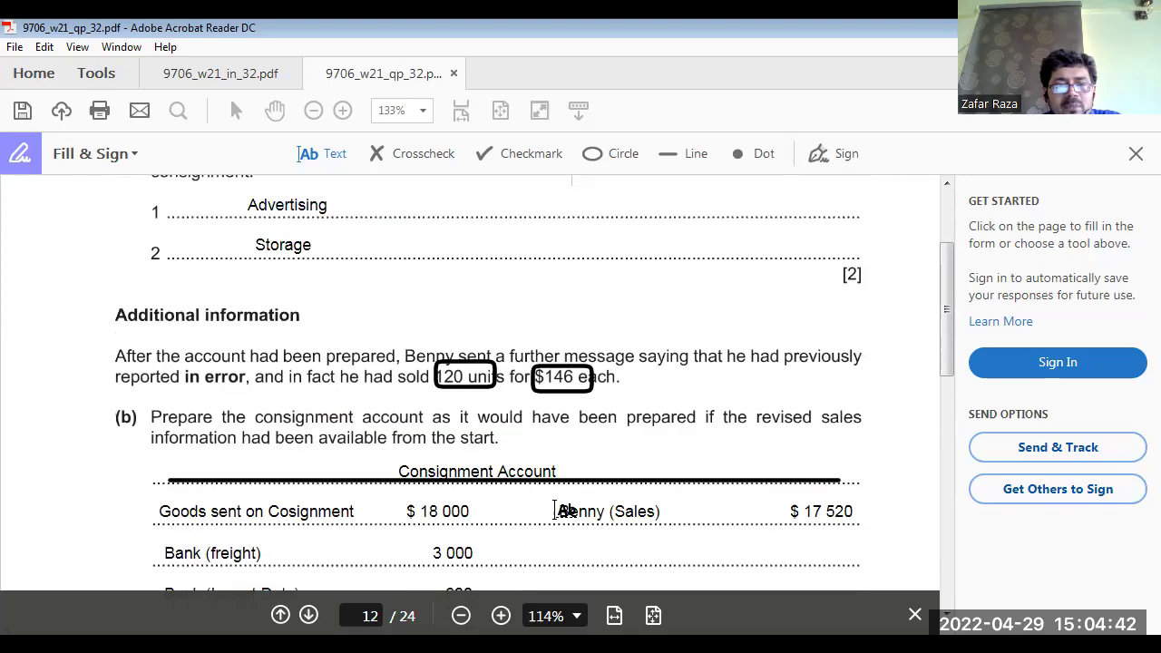
scroll(561, 544, up, 4)
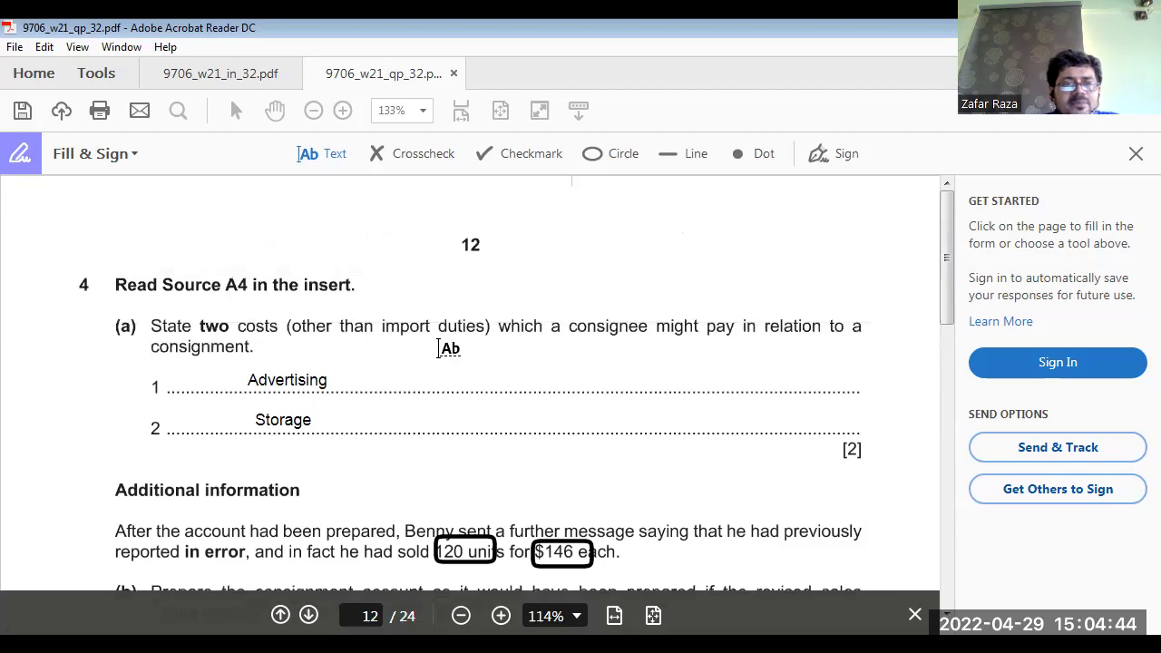
click(251, 78)
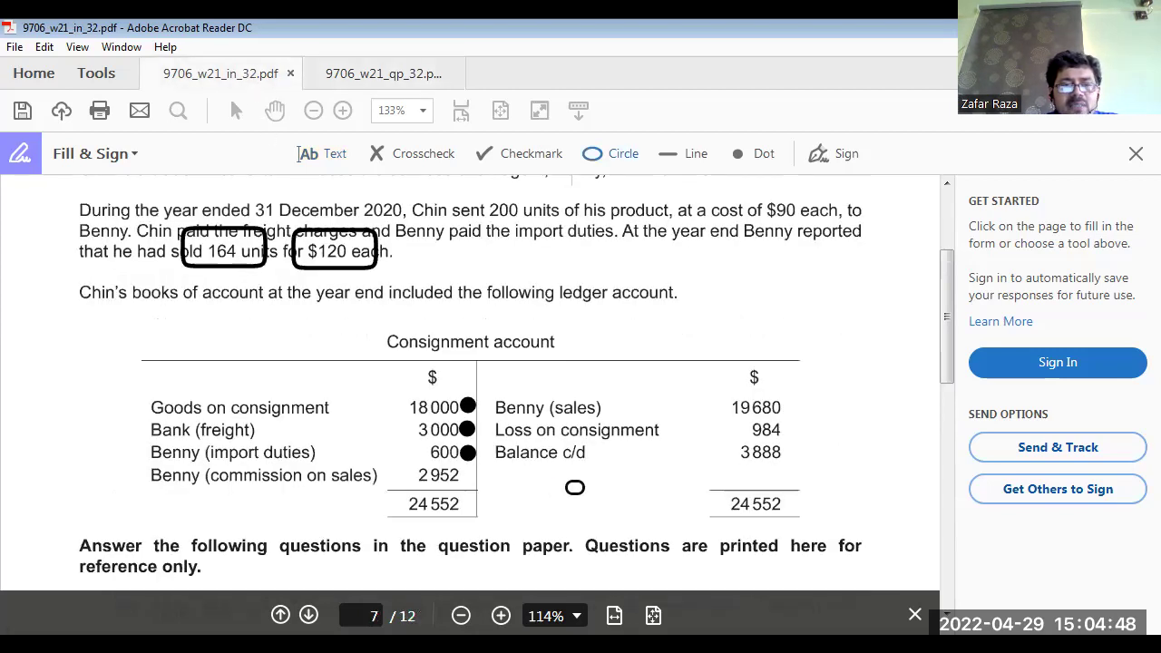
scroll(575, 487, up, 4)
scroll(576, 487, down, 4)
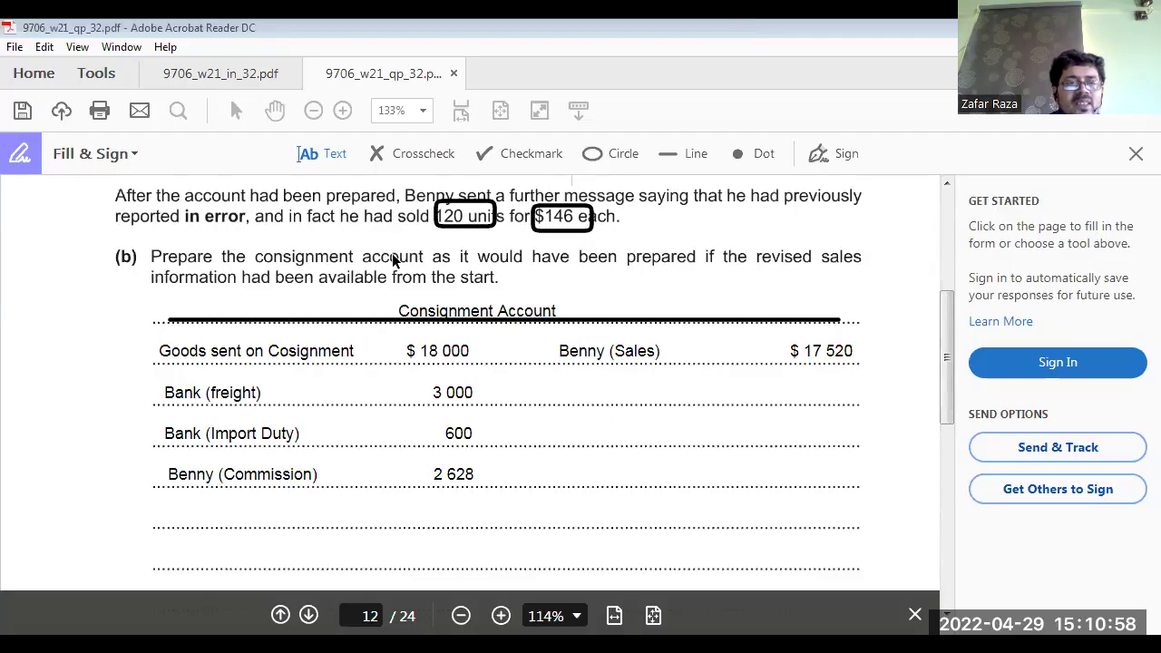
click(262, 77)
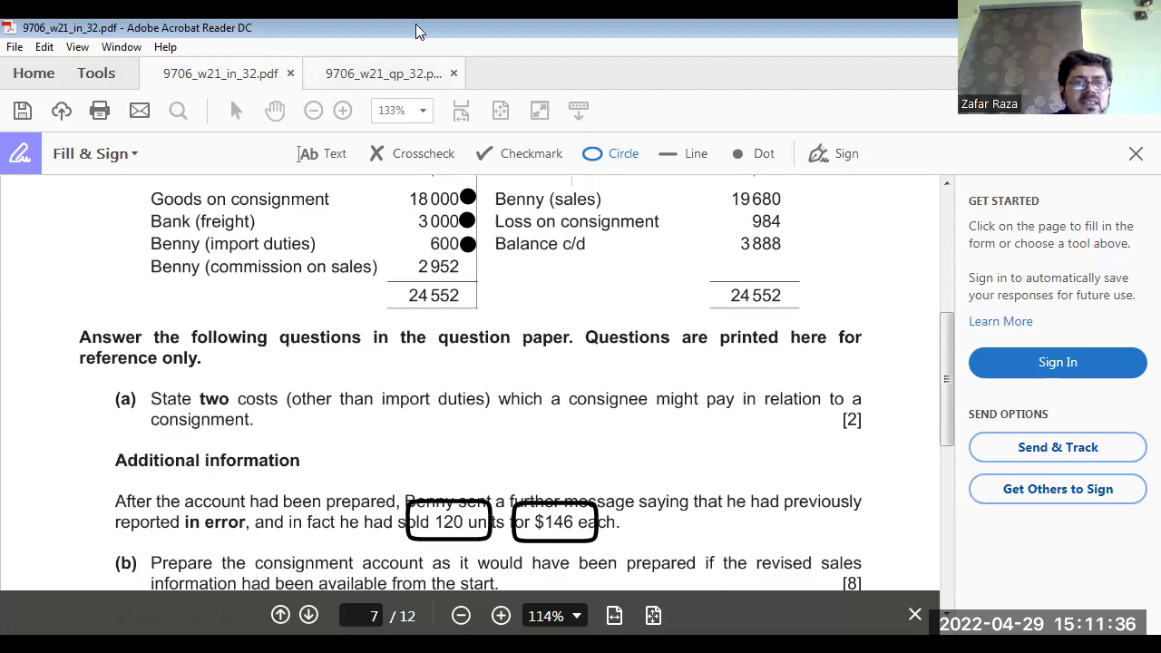
key(ctrl+Tab)
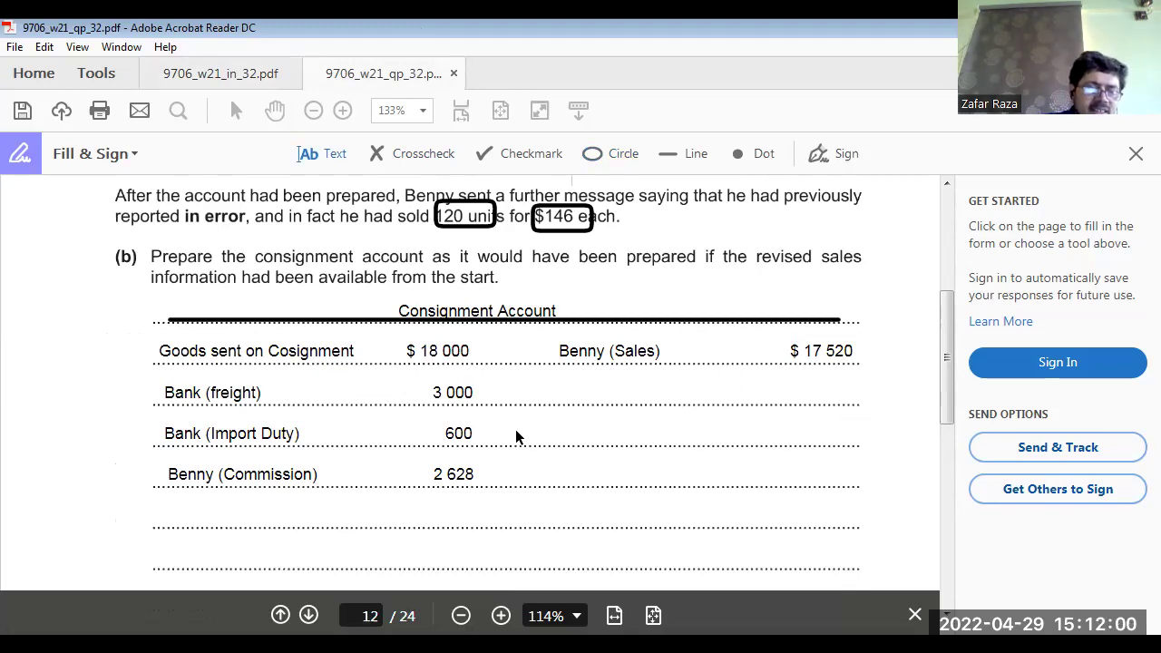
Add a 'Profit' row with amount 1 932 below the commission row
click(169, 506)
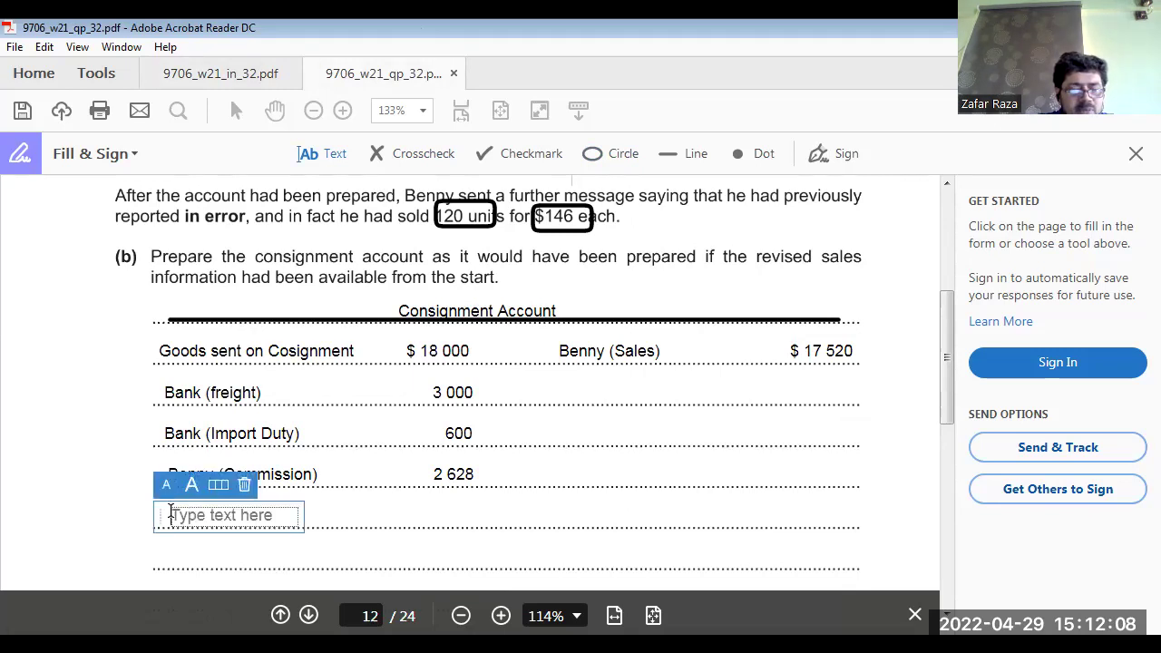
text(Prf)
text(o)
key(BackSpace)
key(BackSpace)
text(ofit)
click(433, 517)
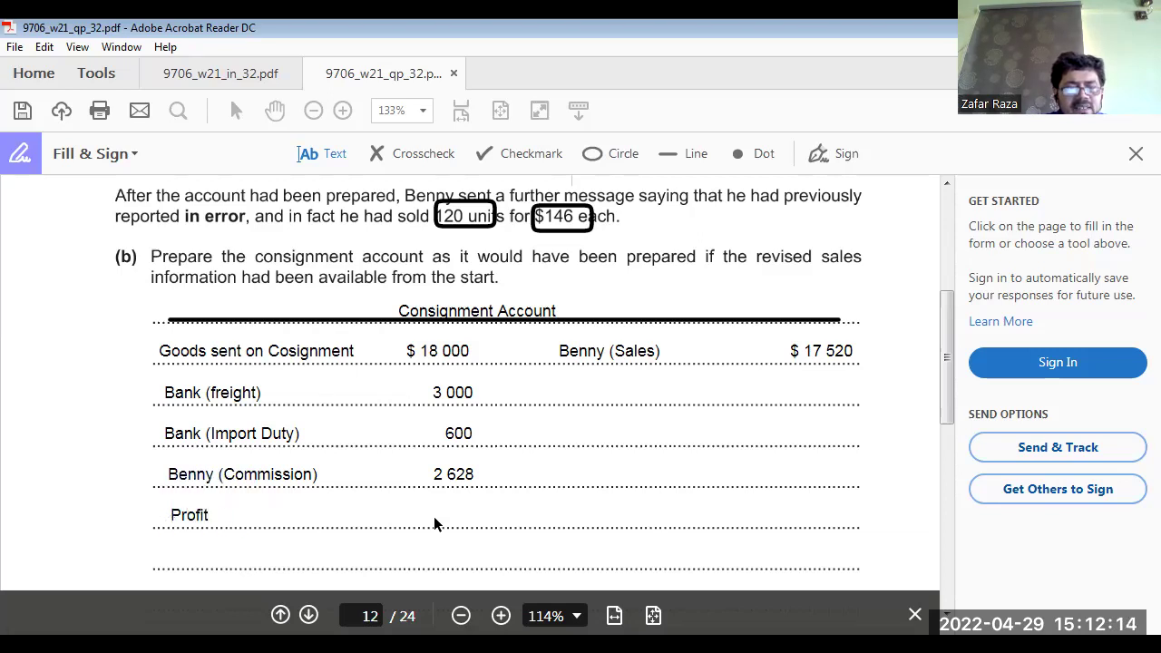
click(434, 515)
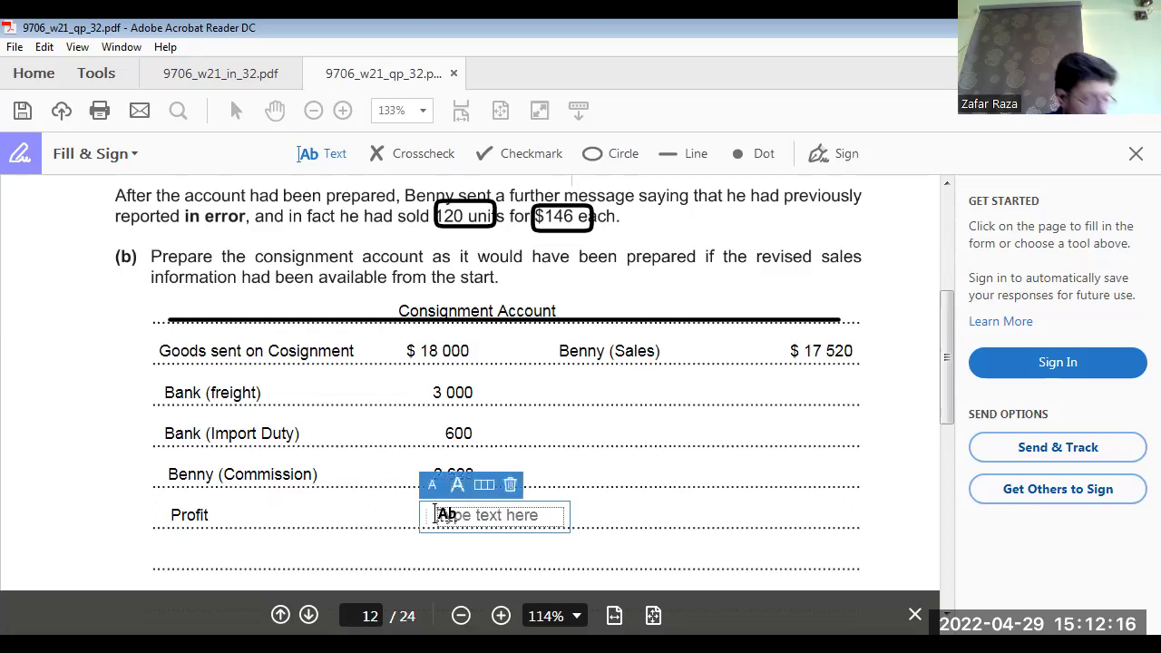
text(493)
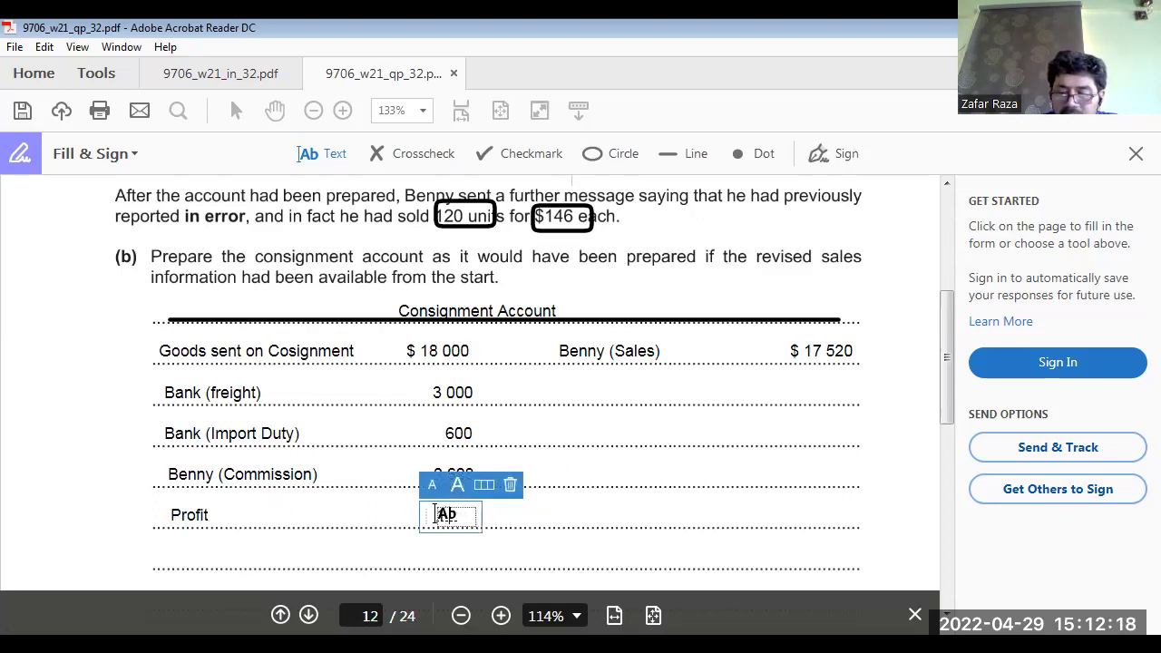
text(2)
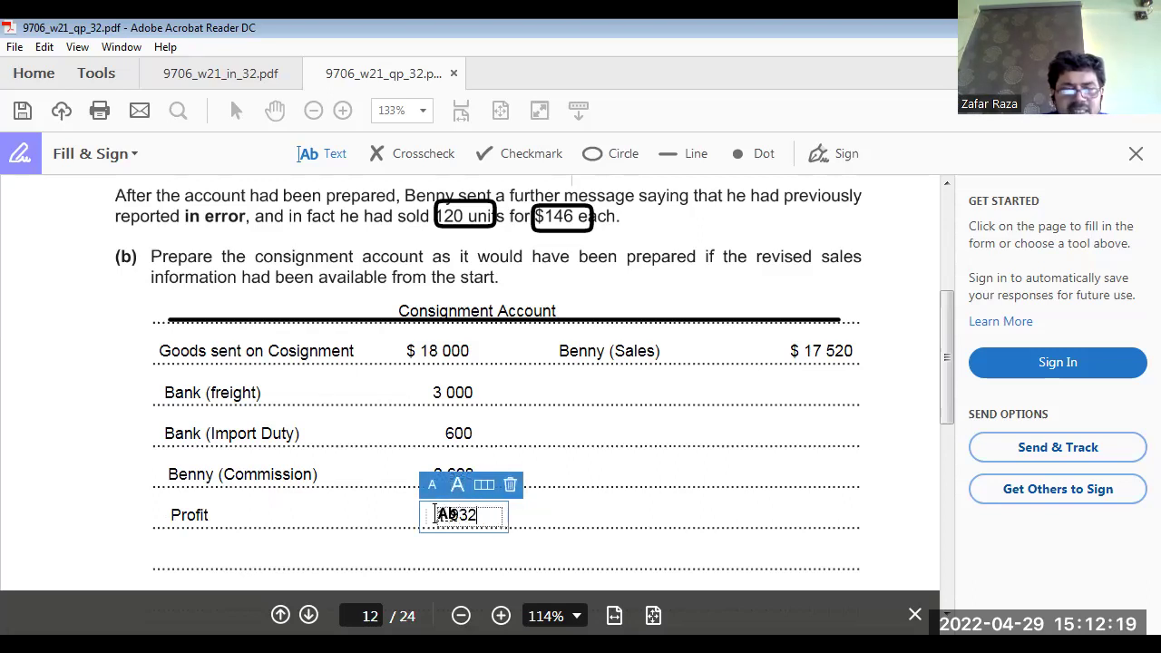
click(519, 545)
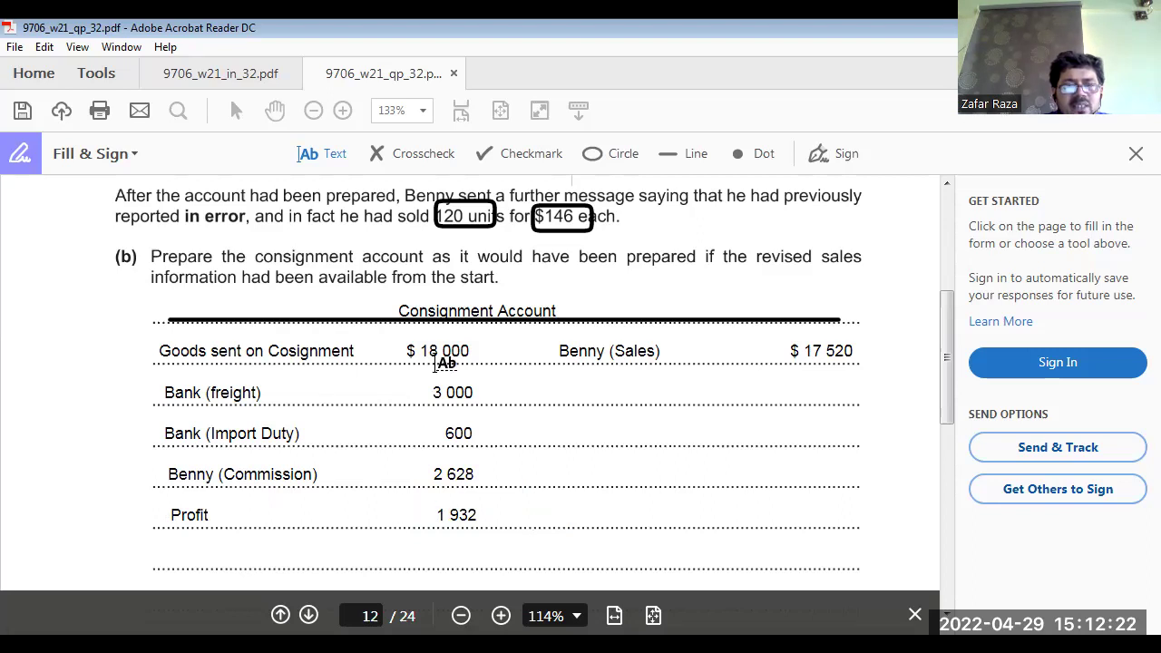
Draw a total line under 1 932 and another closing the credit column
click(664, 159)
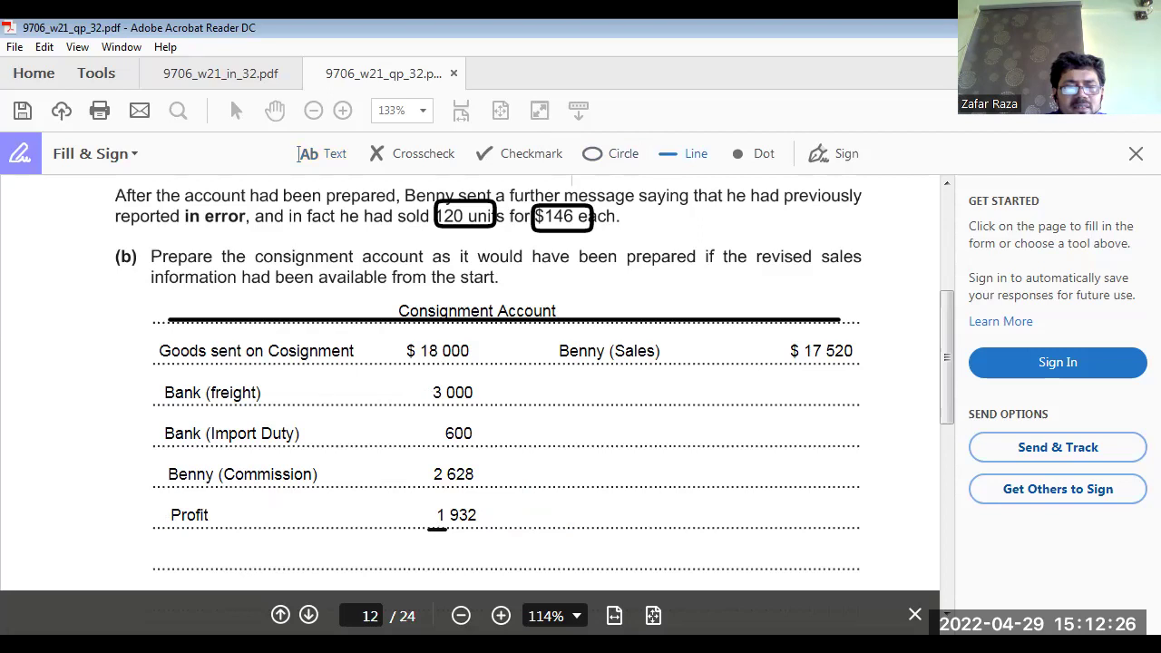
click(437, 530)
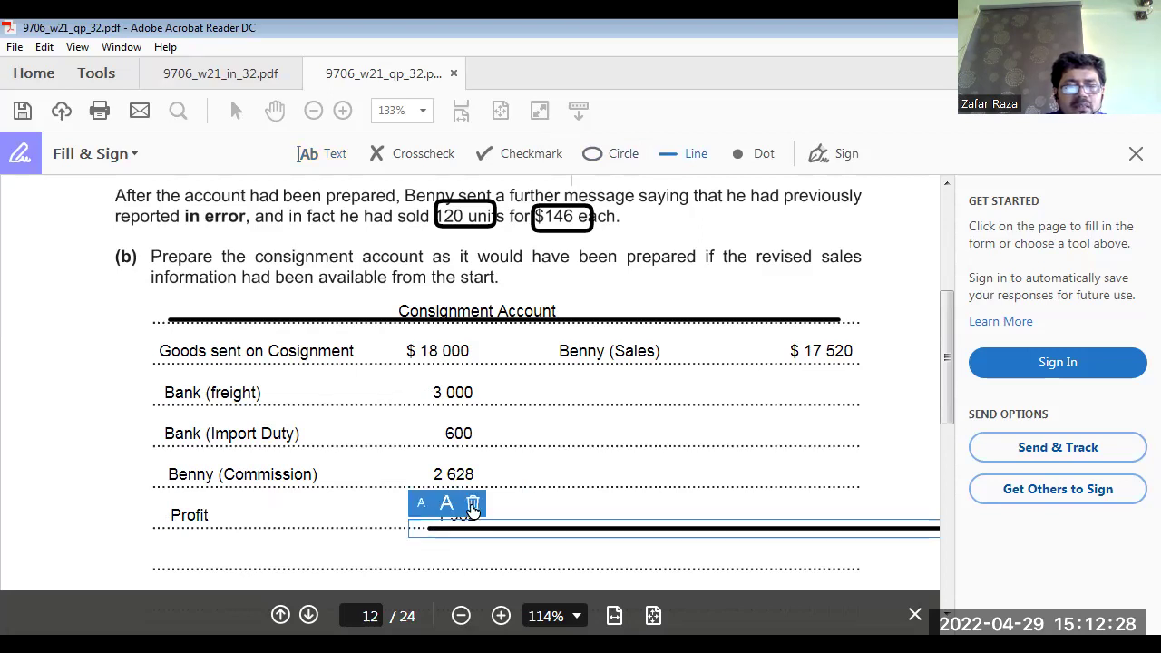
click(473, 503)
mouse_move(92, 554)
mouse_down()
mouse_move(772, 554)
mouse_move(173, 544)
mouse_up()
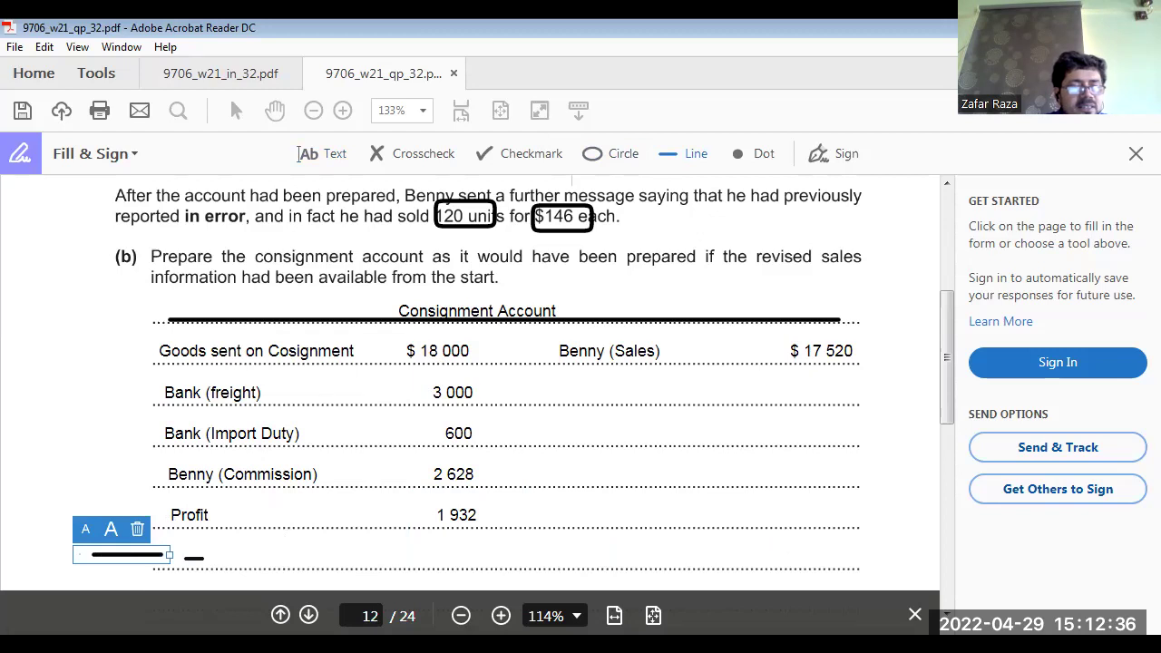
click(139, 530)
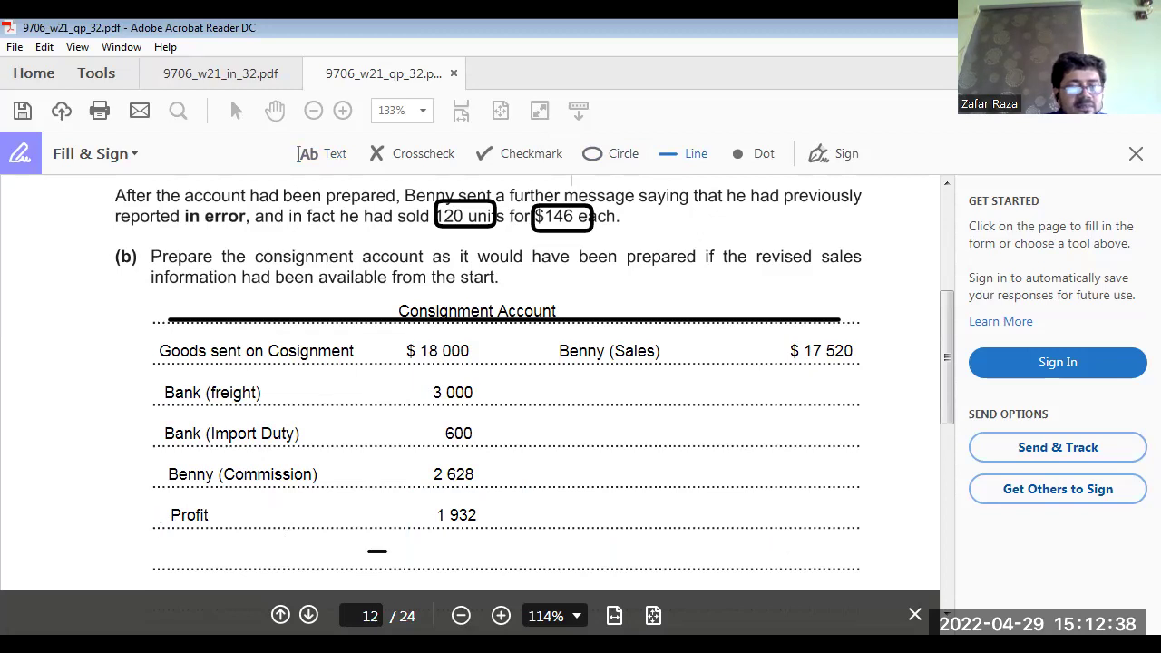
drag(426, 527, 498, 528)
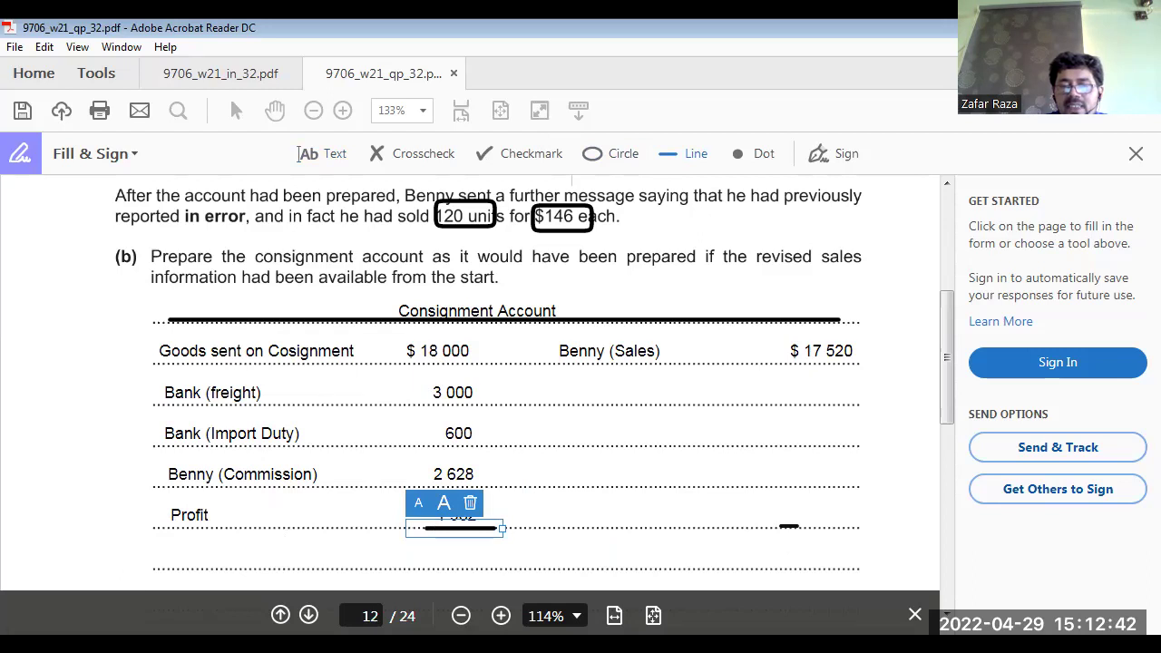
drag(780, 526, 851, 526)
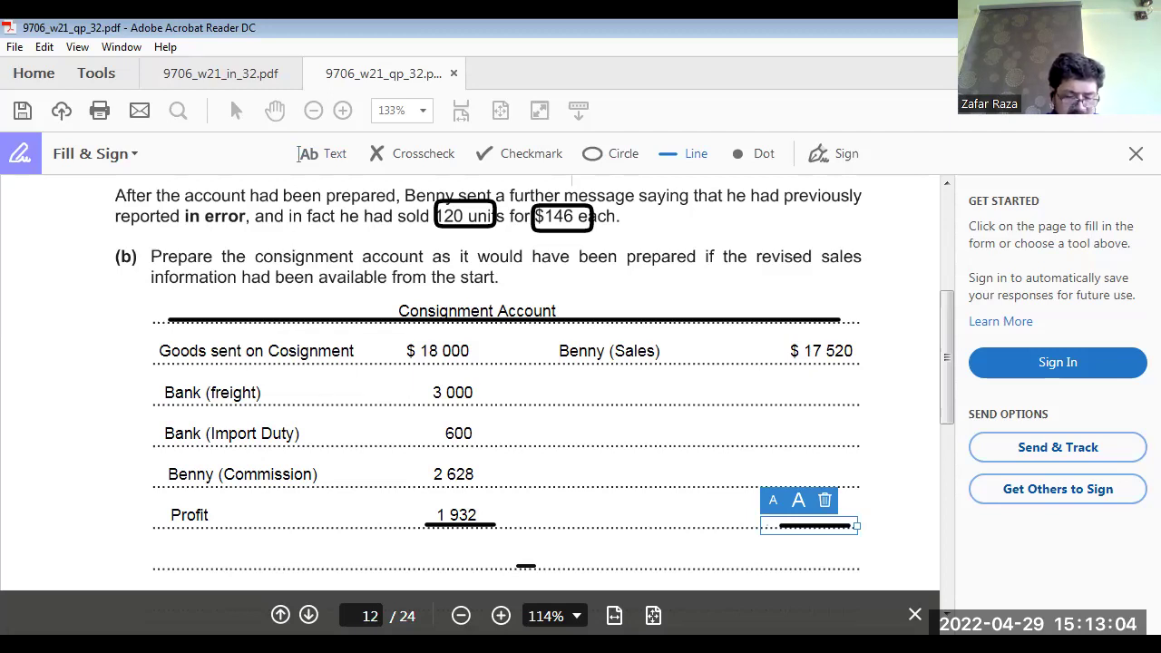
Add a credit-side Balance c/d of 8 640 and 26 160 totals on both sides of the account
click(318, 153)
click(563, 393)
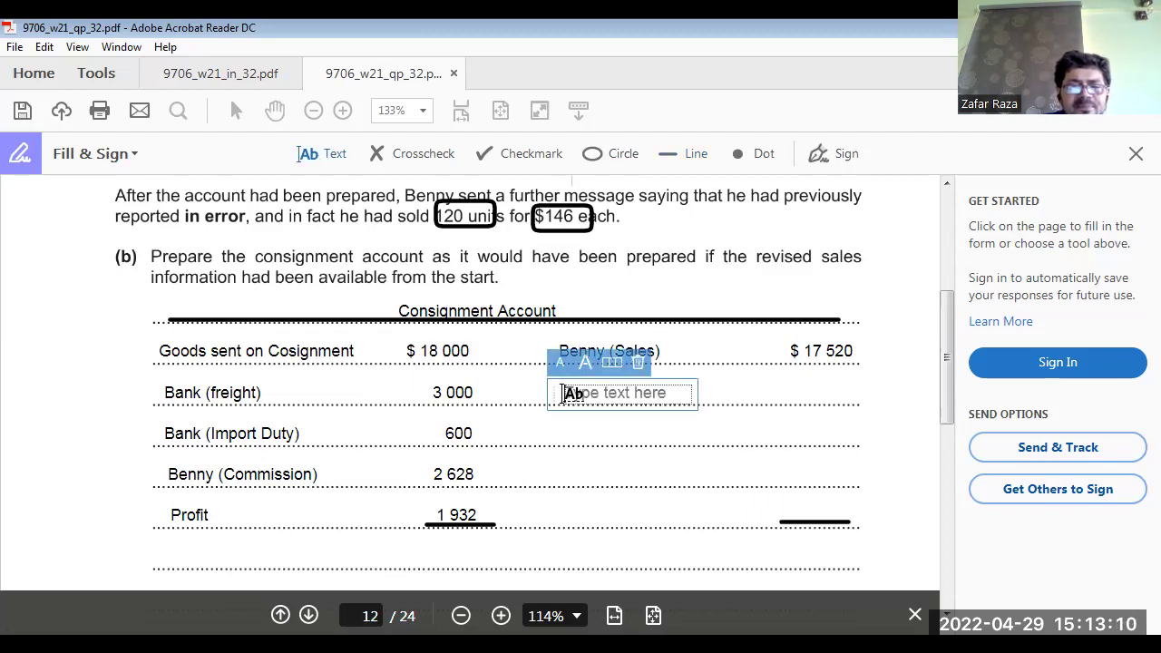
text(Balan)
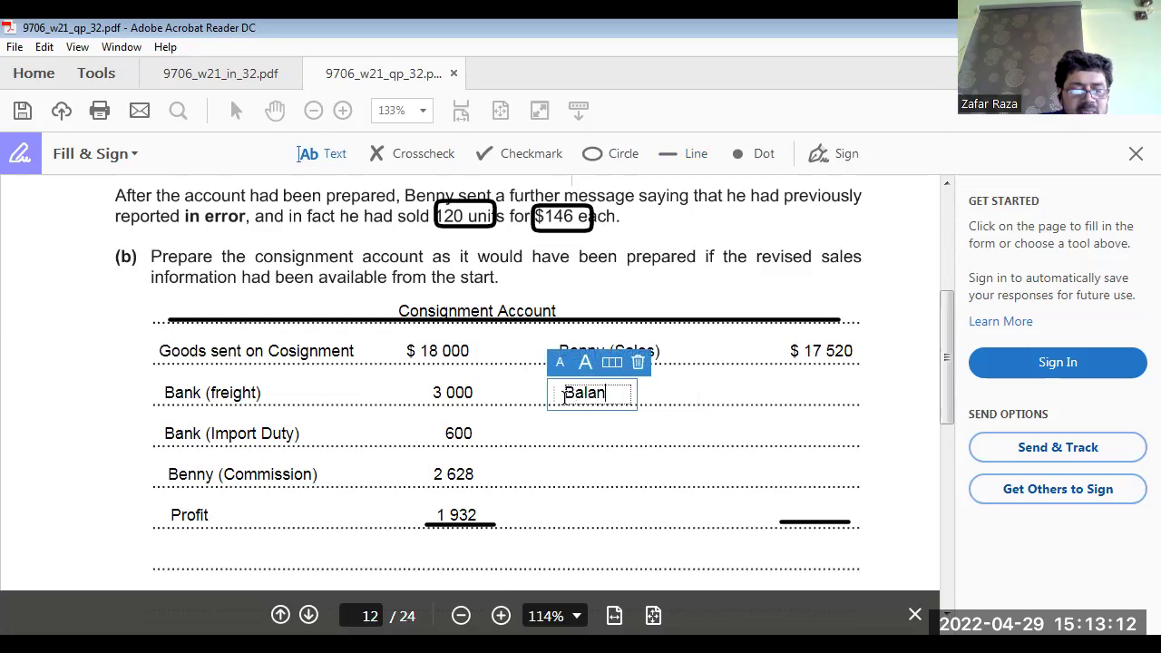
text(ce c/d)
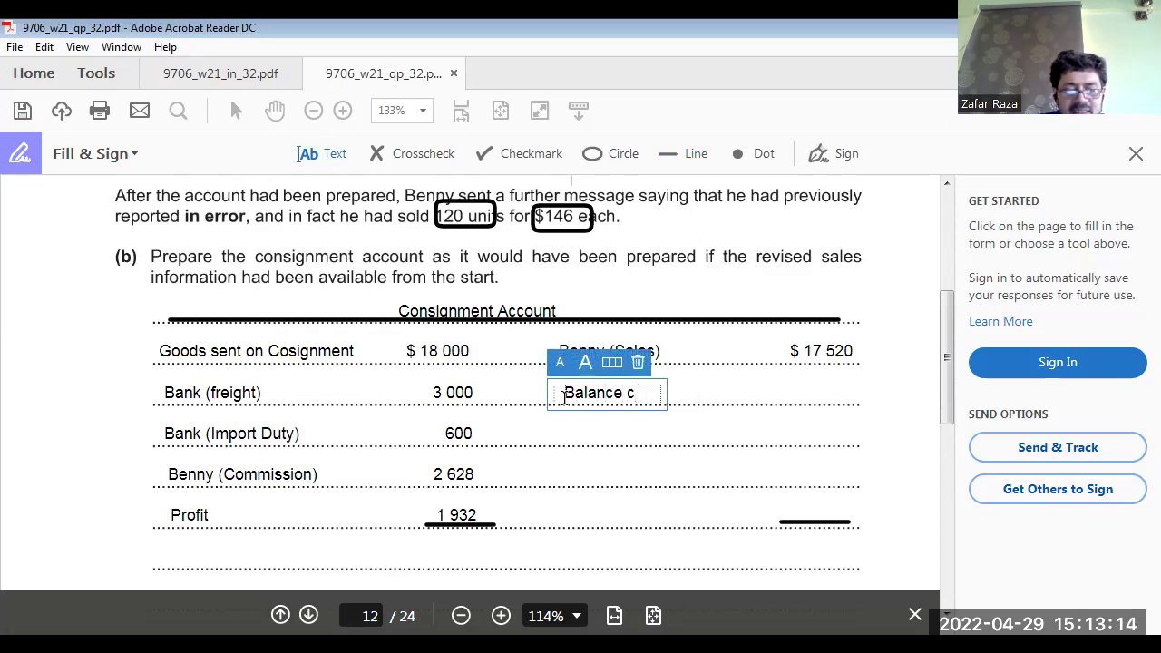
click(811, 393)
click(811, 393)
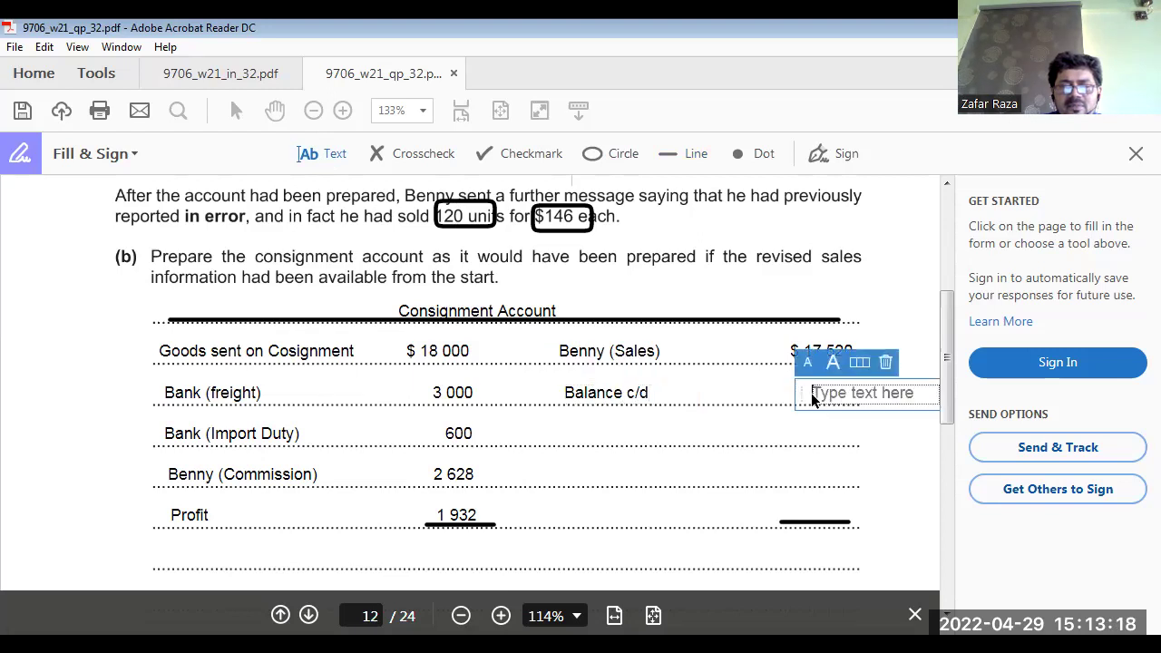
text(8 )
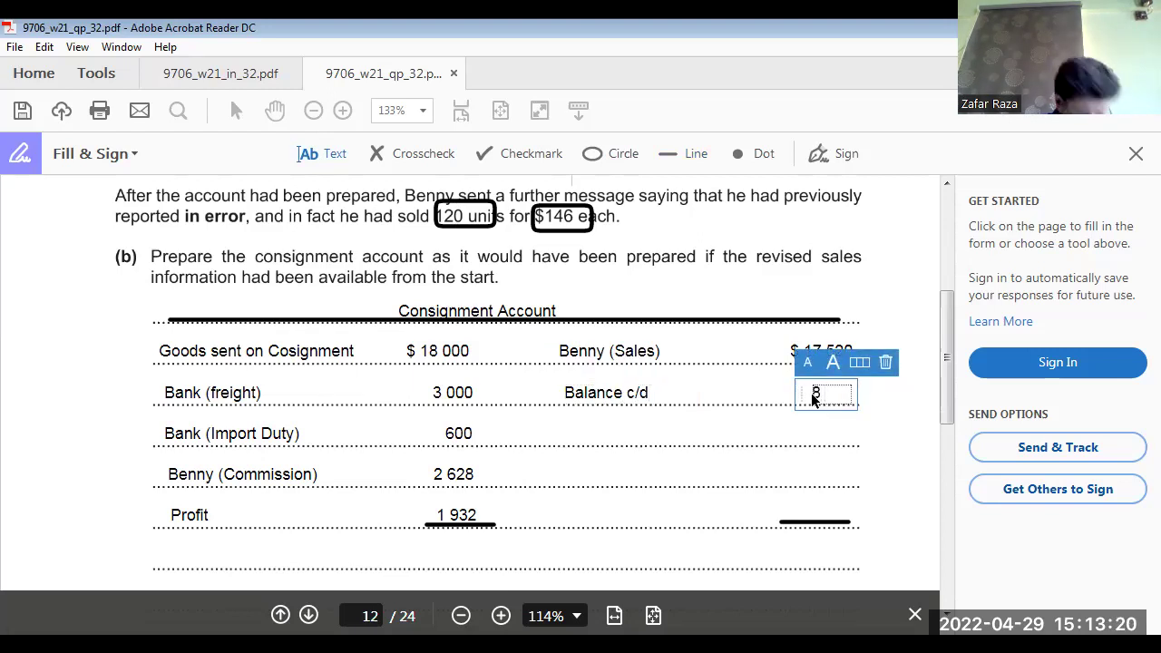
text(640)
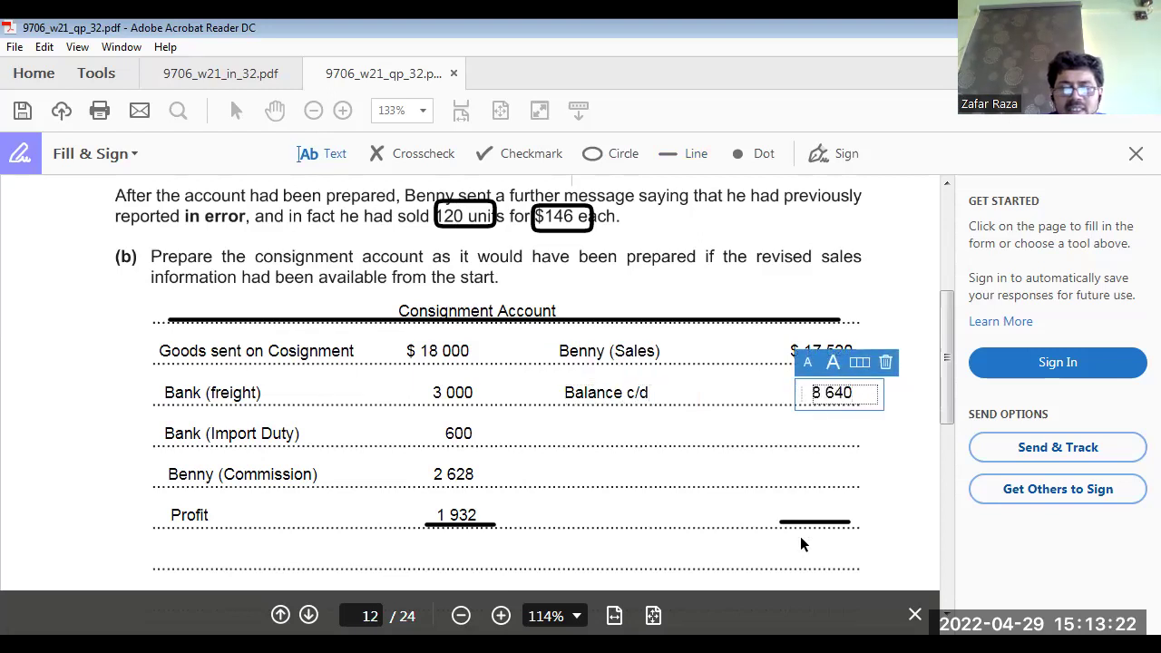
click(789, 557)
click(789, 557)
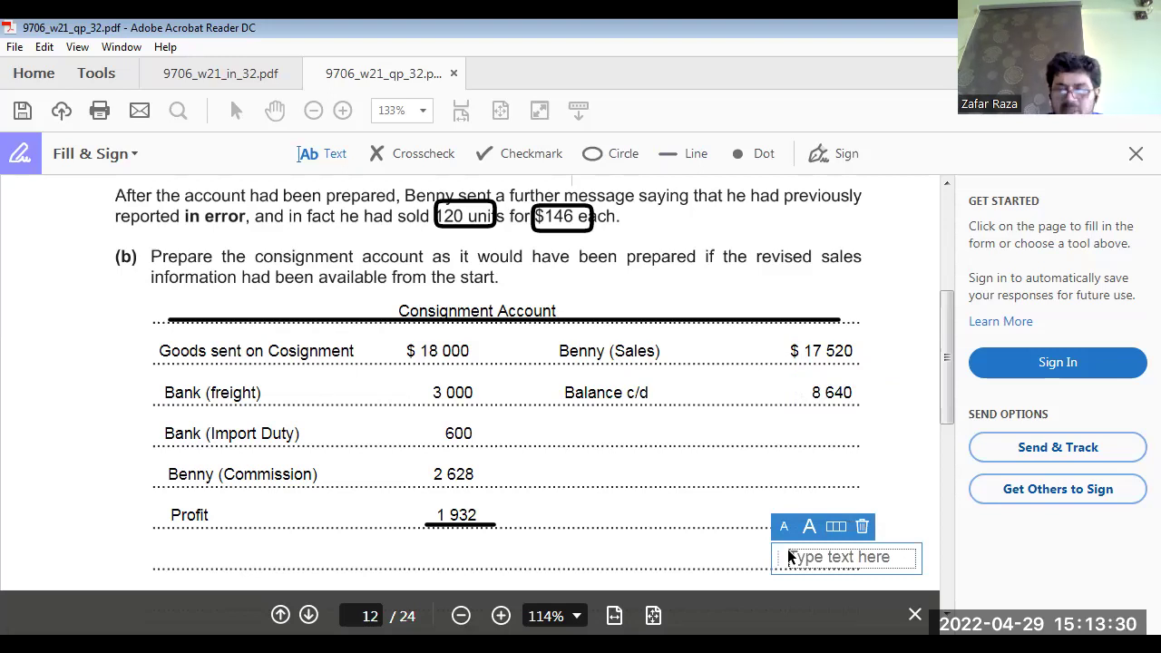
text(86)
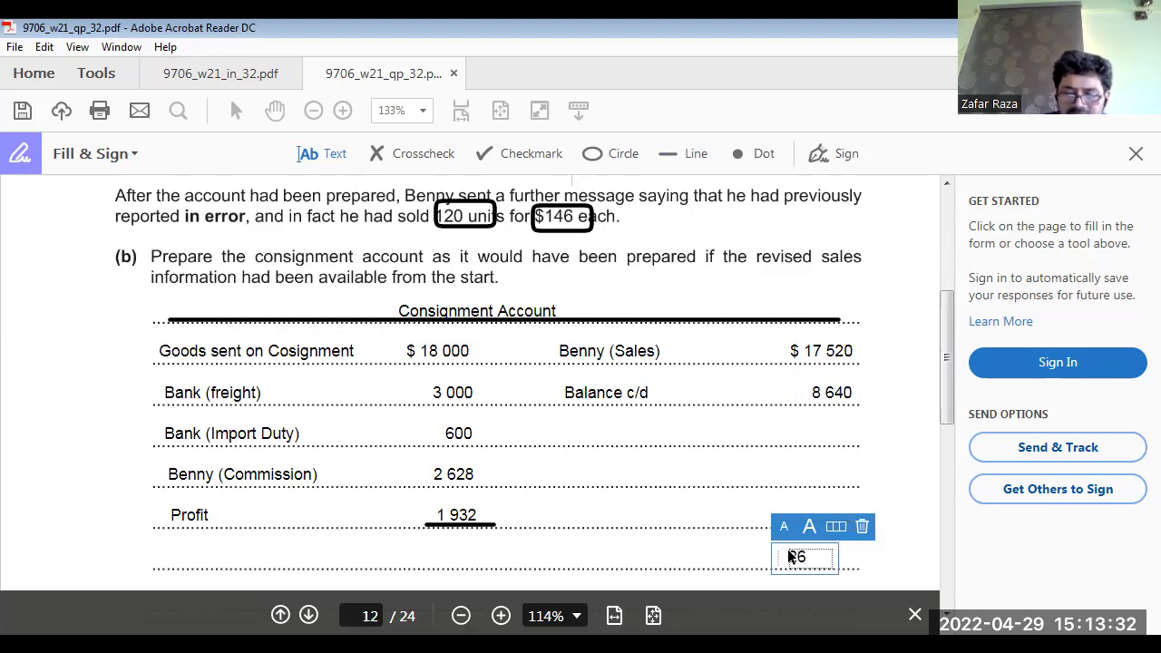
text( 160)
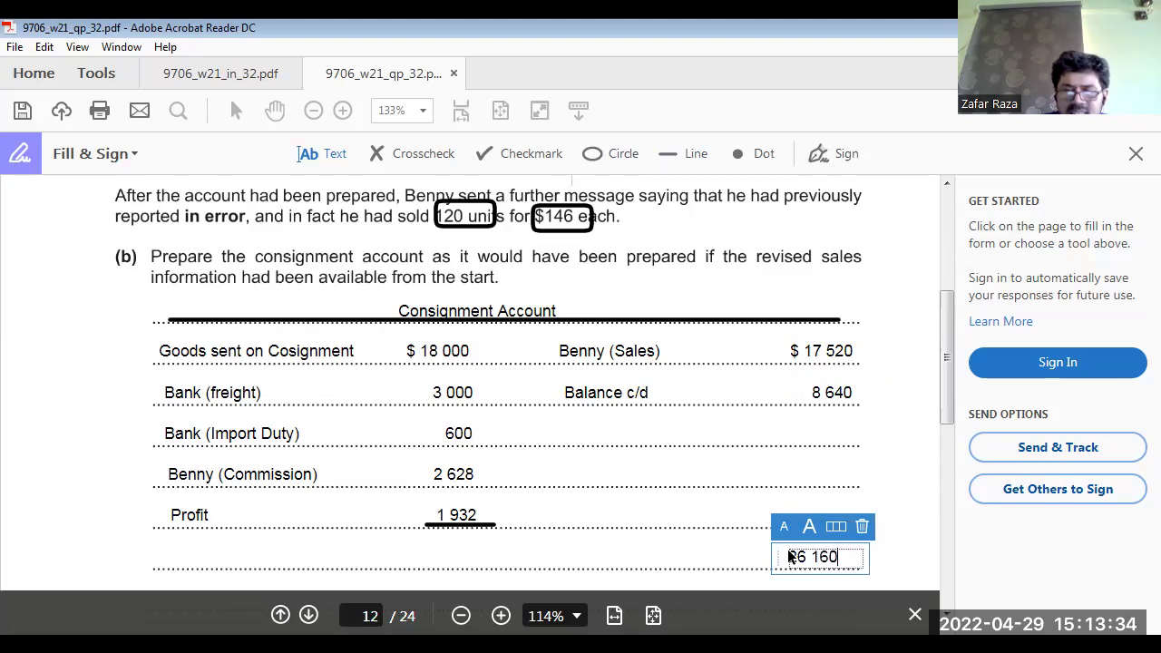
click(426, 557)
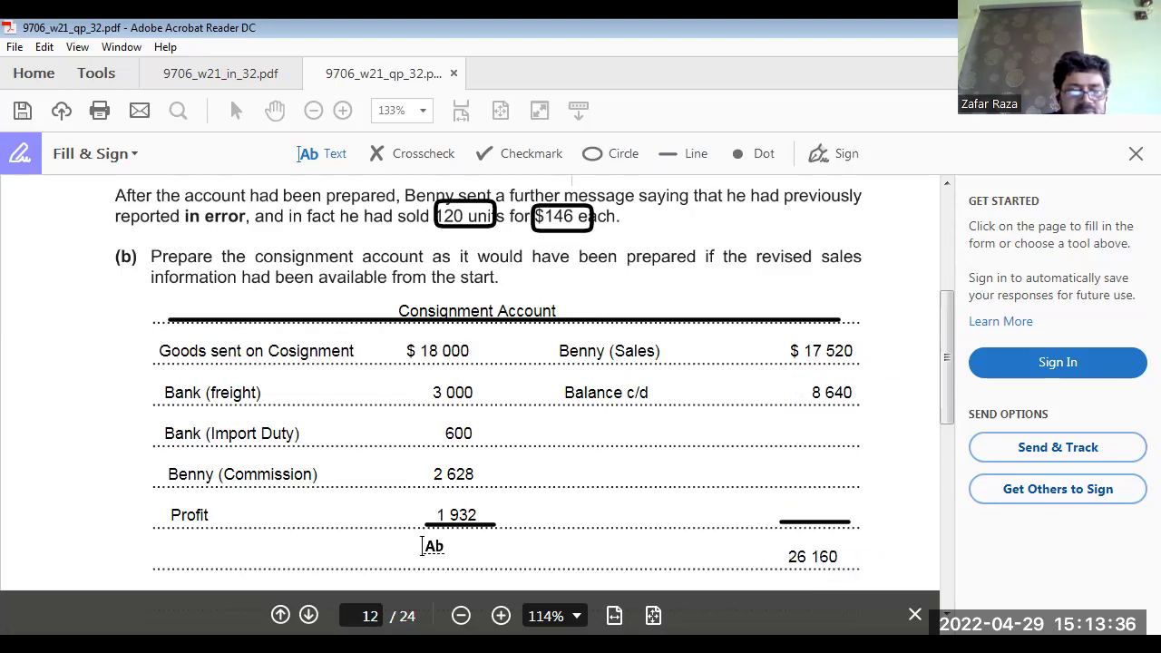
click(427, 550)
text(26 160)
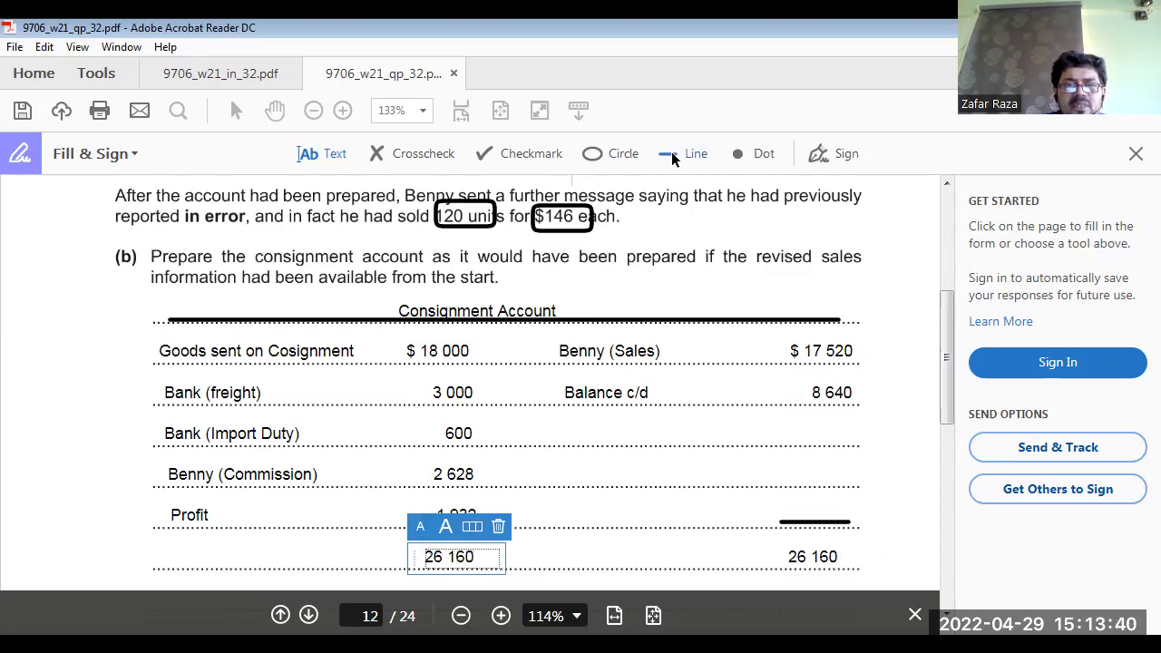
Draw lines under both 26 160 totals
click(672, 159)
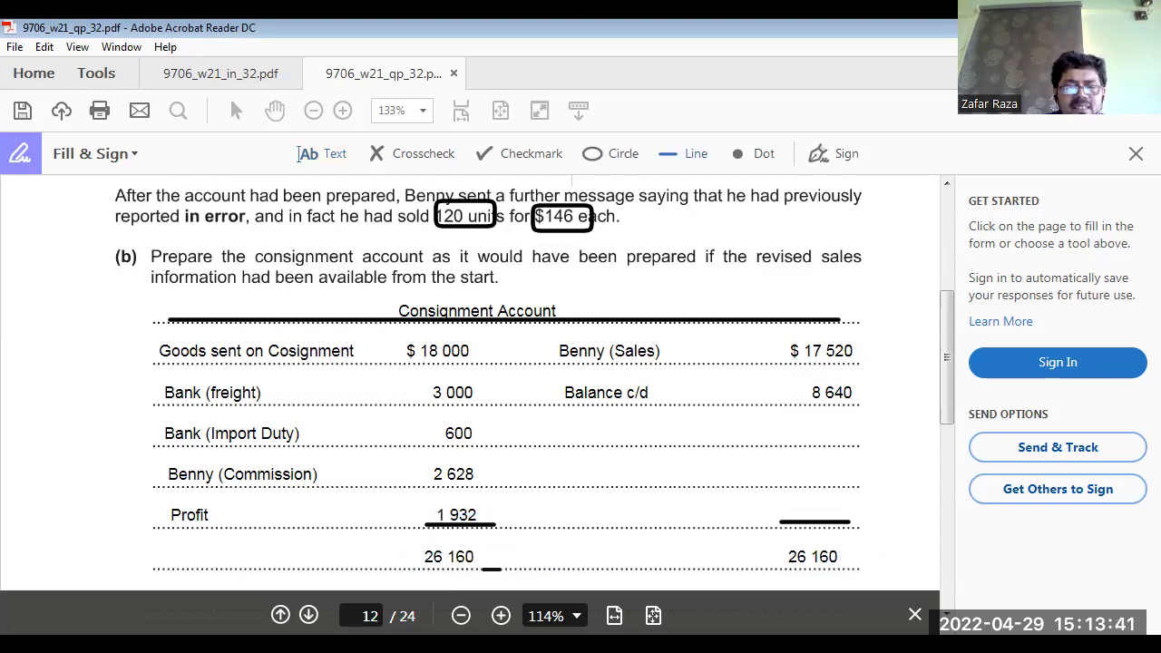
click(432, 571)
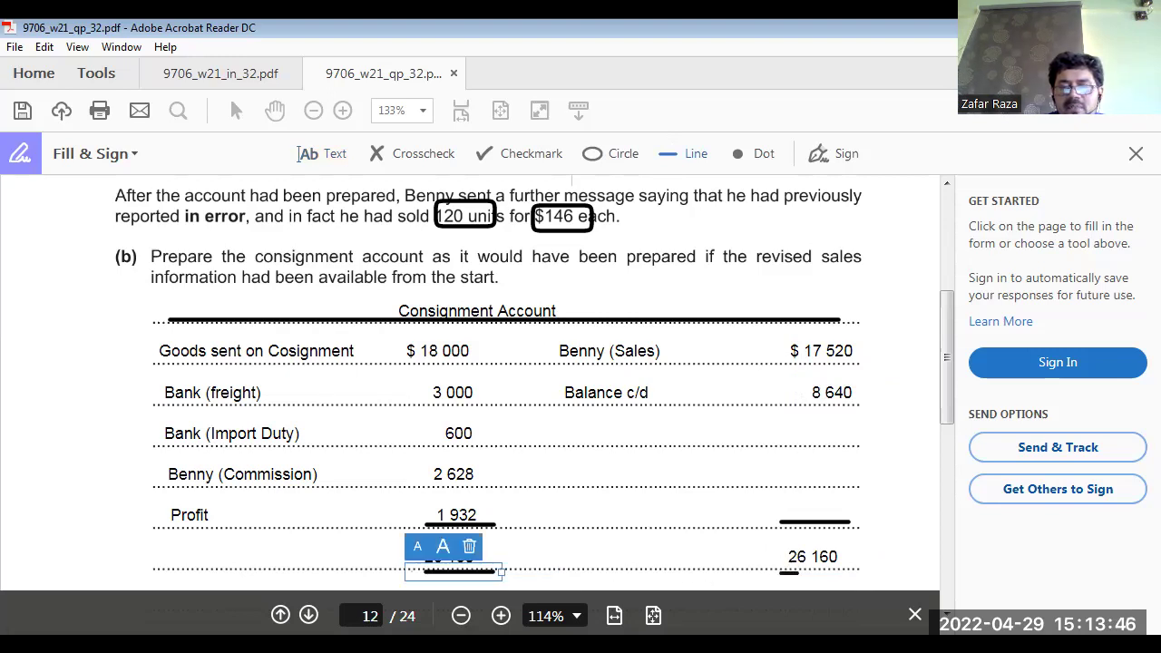
click(789, 572)
scroll(876, 440, down, 5)
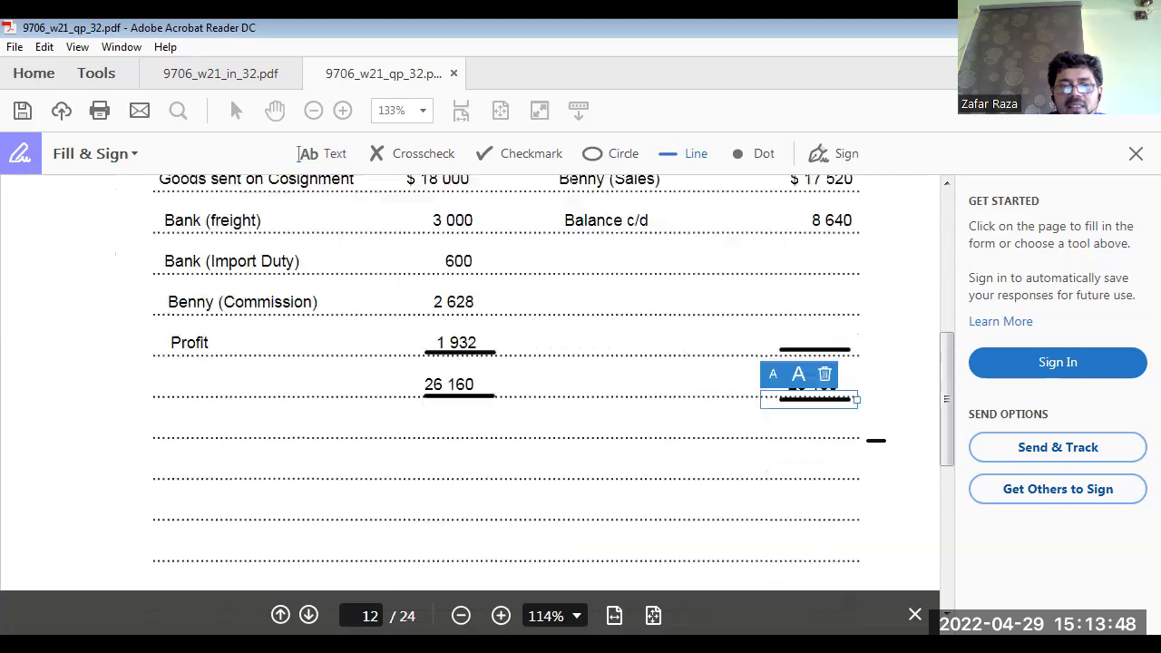
scroll(876, 440, down, 5)
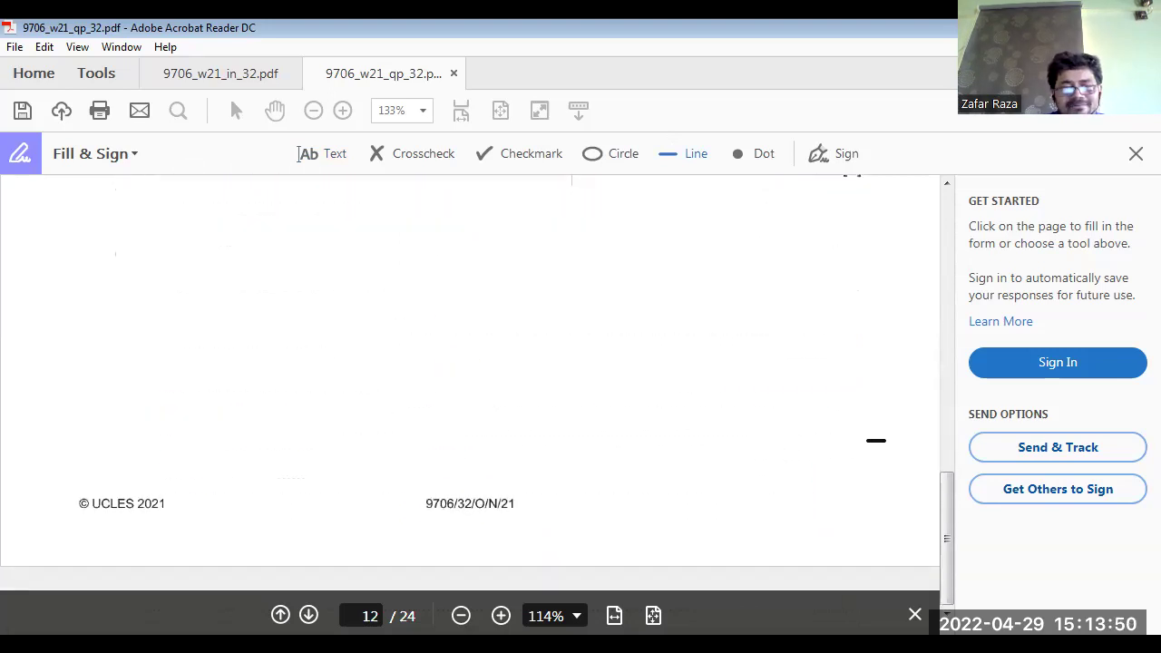
On page 13, write 'Sales' with '$ 17 520' on part (c)'s first answer line
click(309, 616)
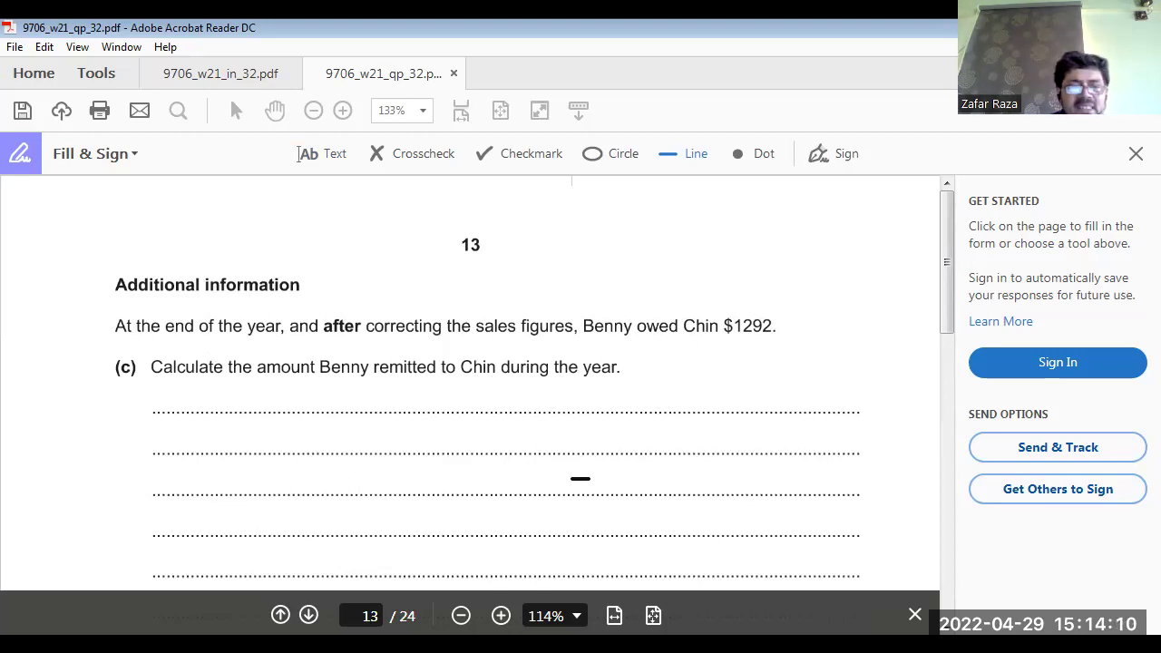
click(315, 157)
click(202, 400)
text(Sales)
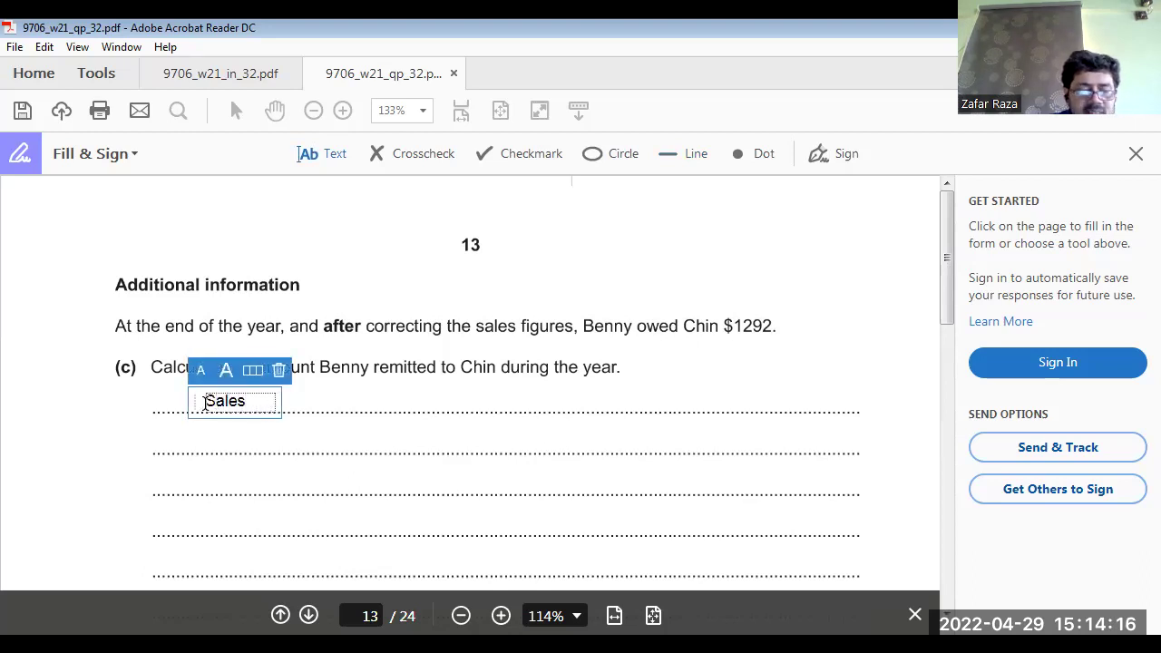
click(407, 411)
click(407, 411)
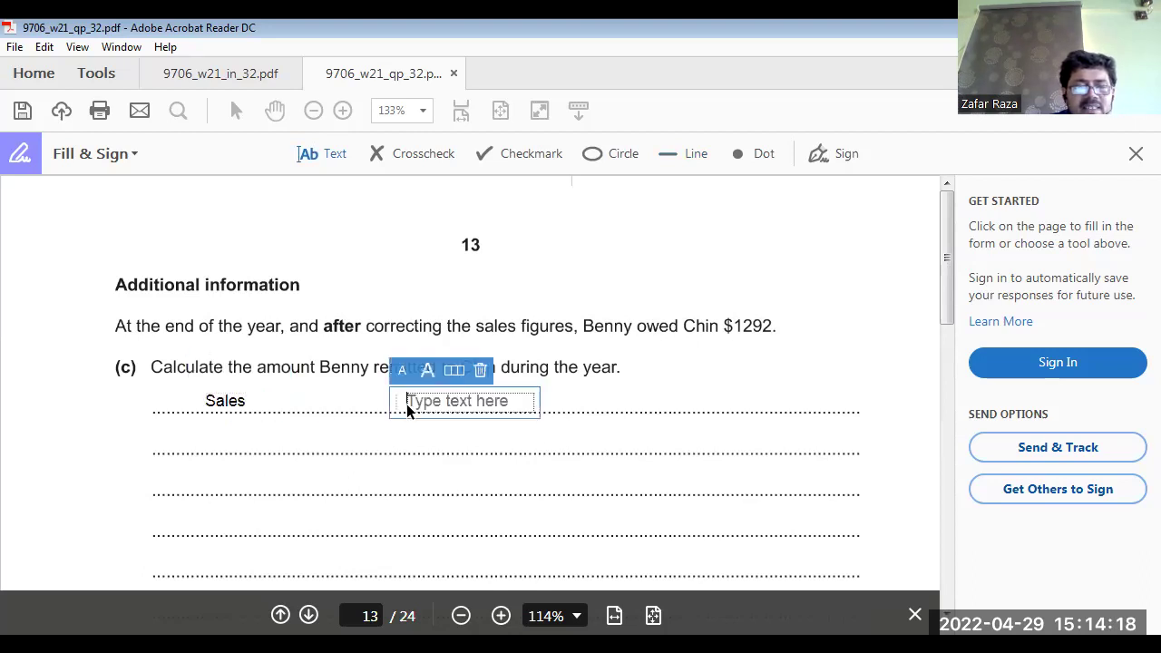
text($)
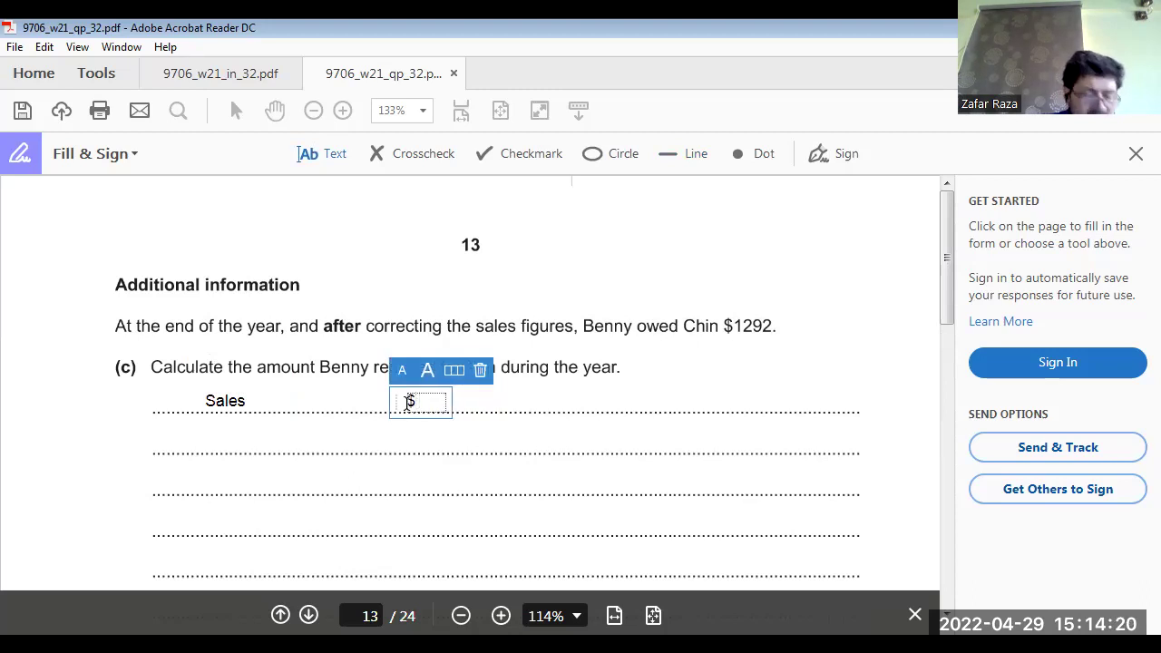
text( 17 520)
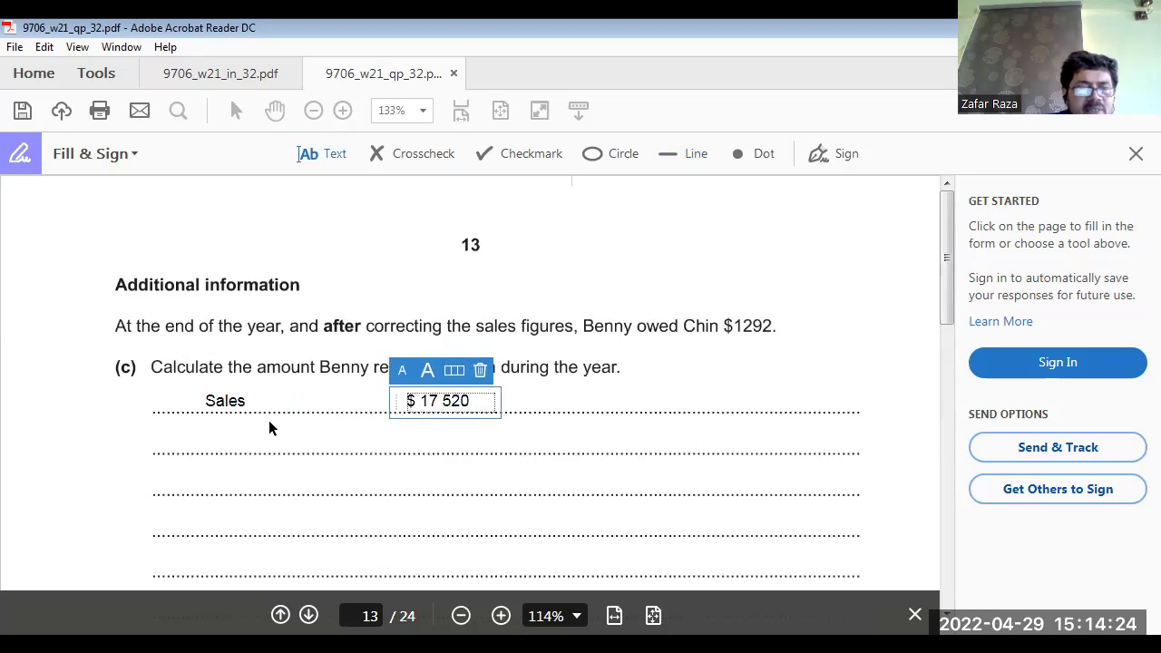
Add a Commission line with the bracketed amount (2 628)
click(205, 440)
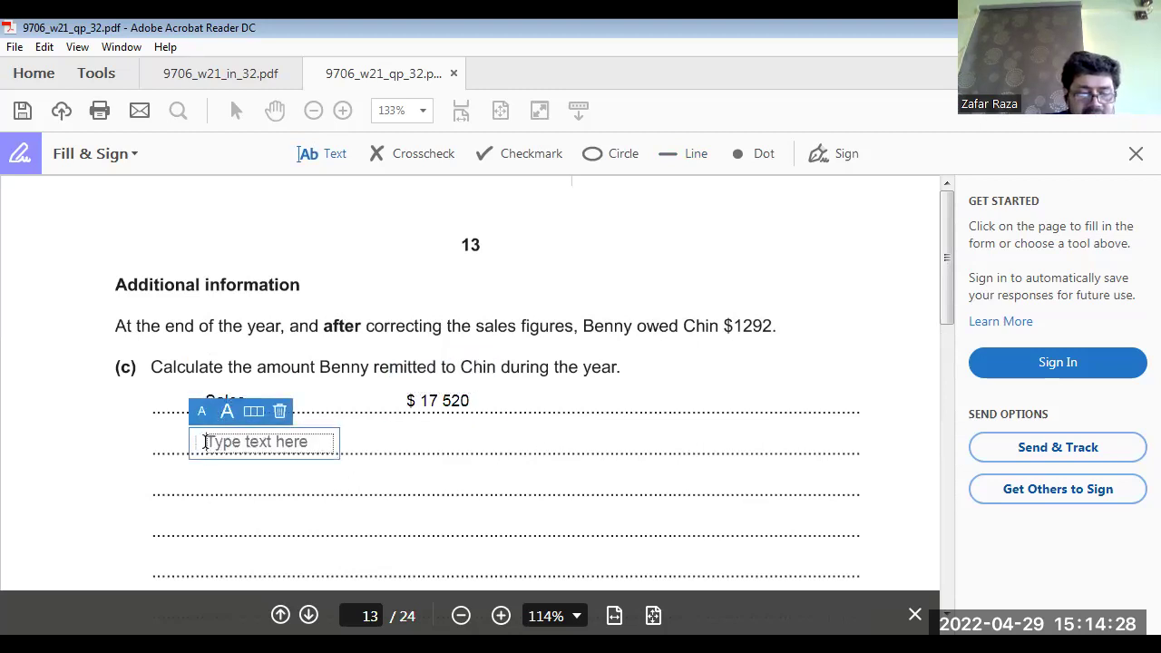
text(Commission)
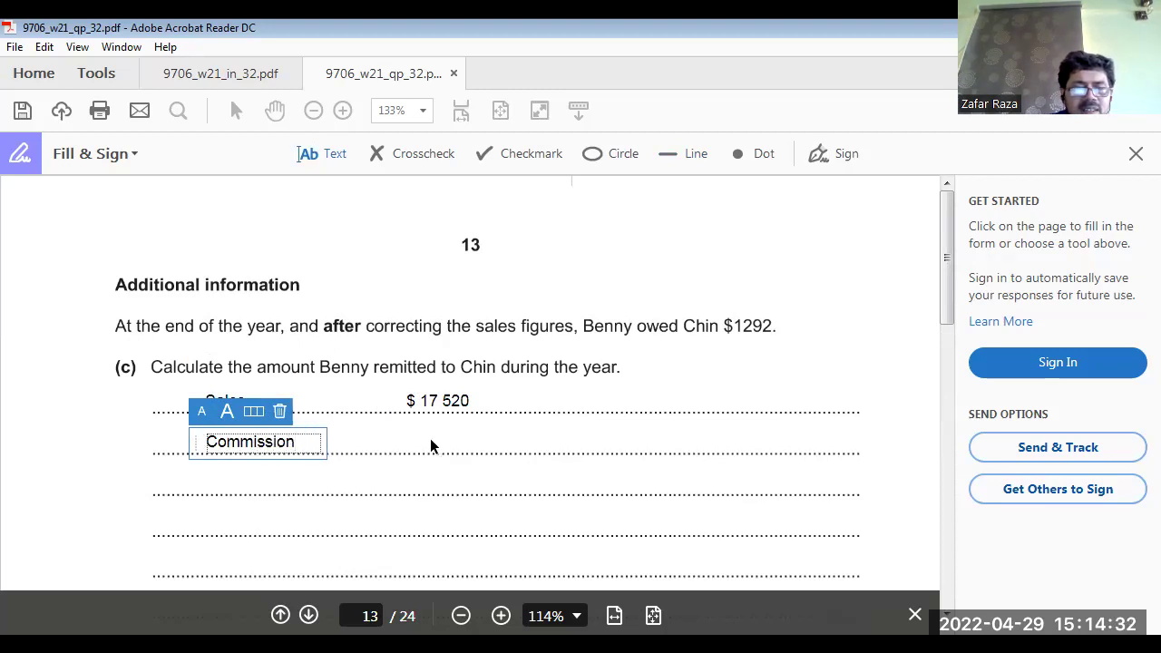
click(430, 441)
click(430, 441)
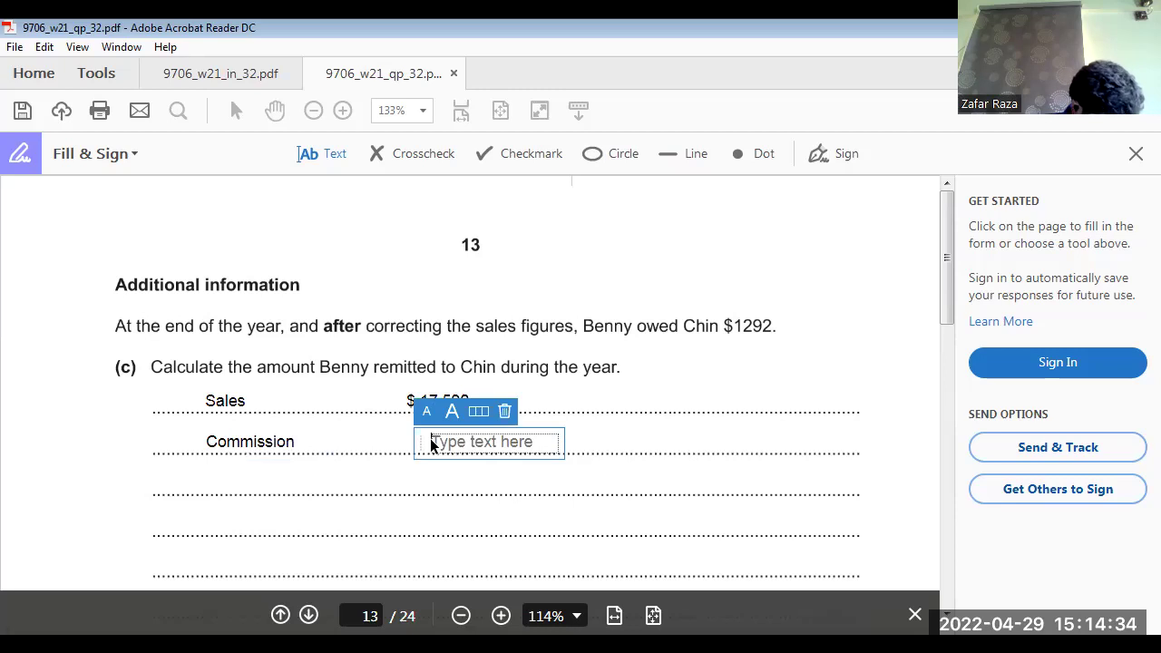
text(2)
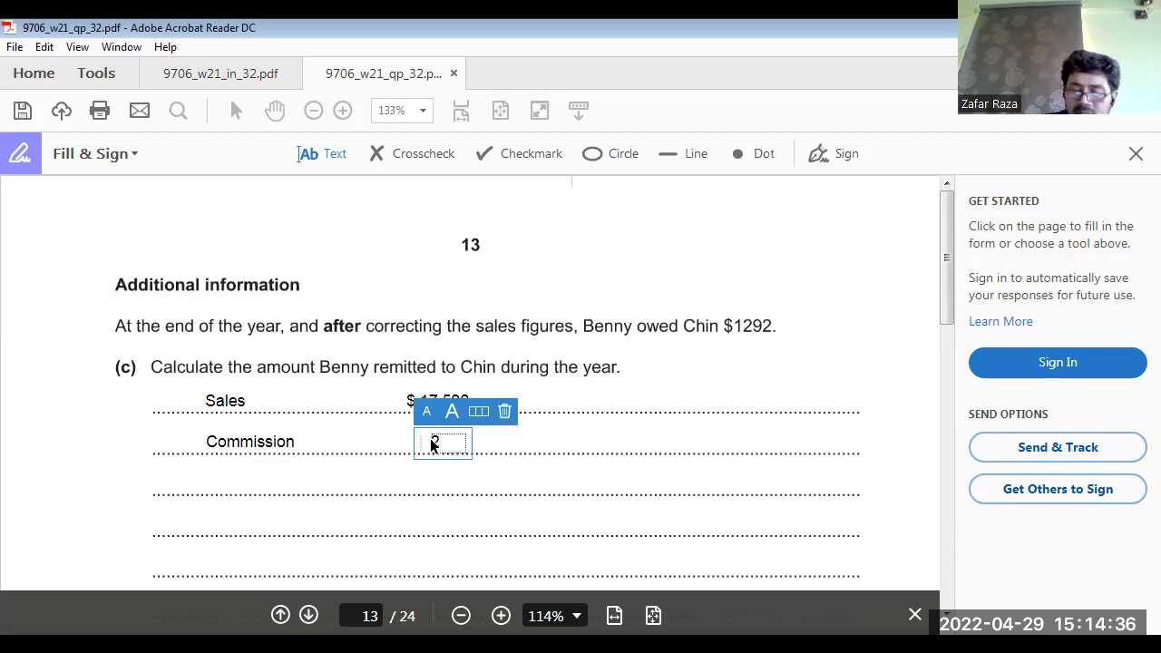
text( 628)
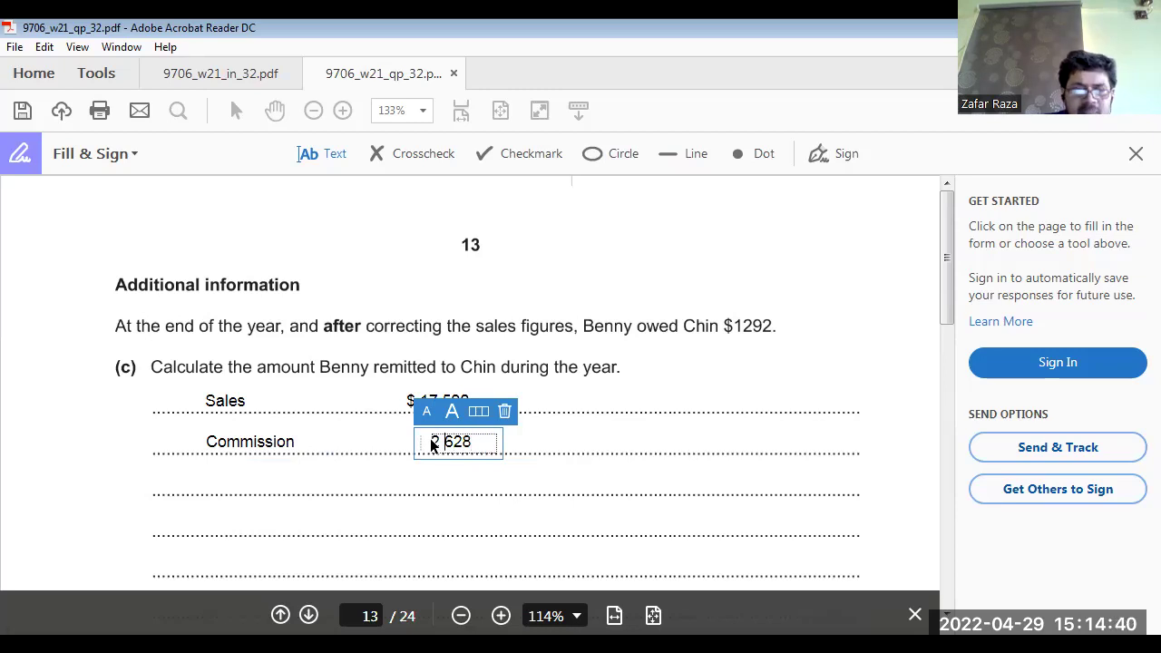
click(433, 445)
text(1)
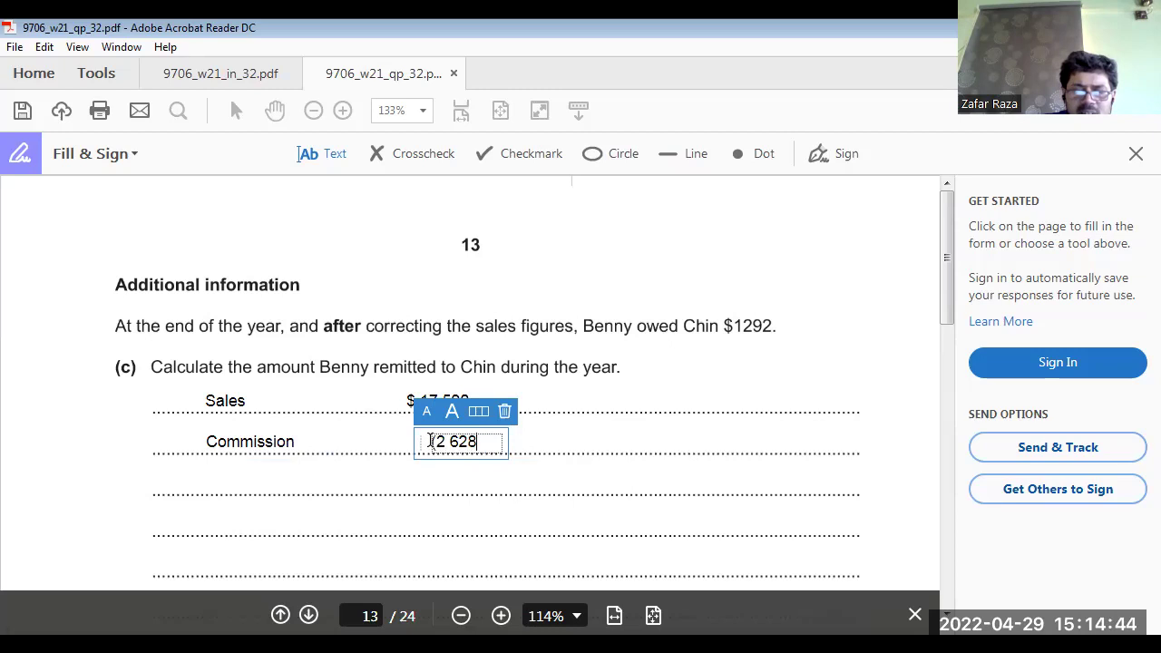
text())
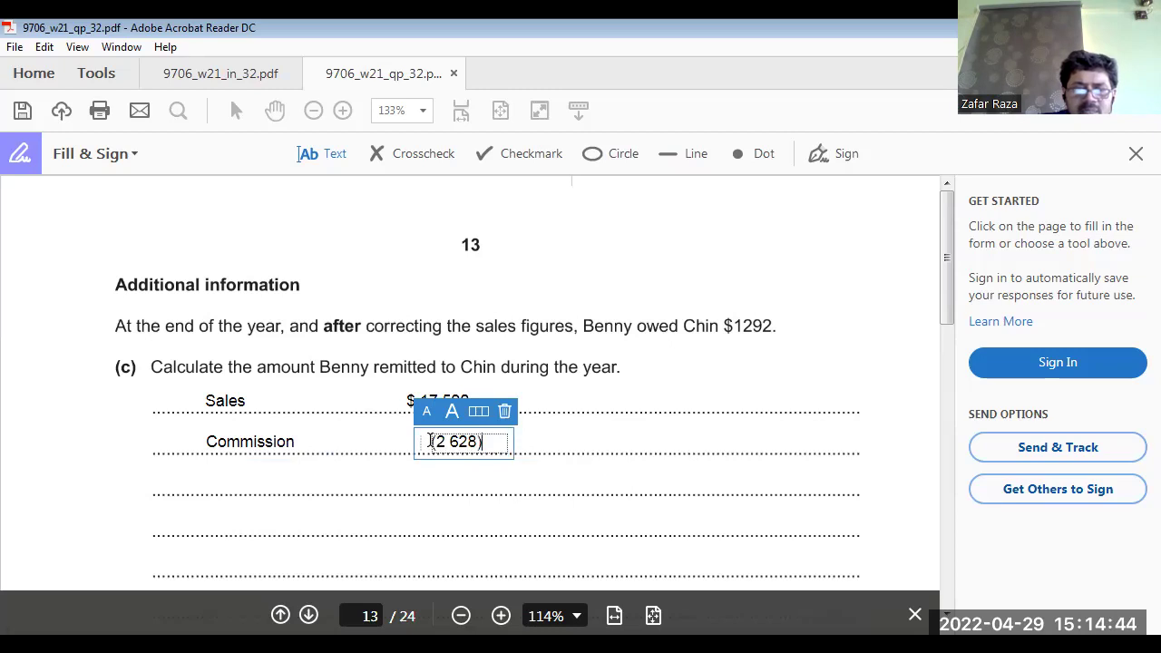
Add an Import Duty line of (600) and draw a line under it
click(207, 481)
text(Im)
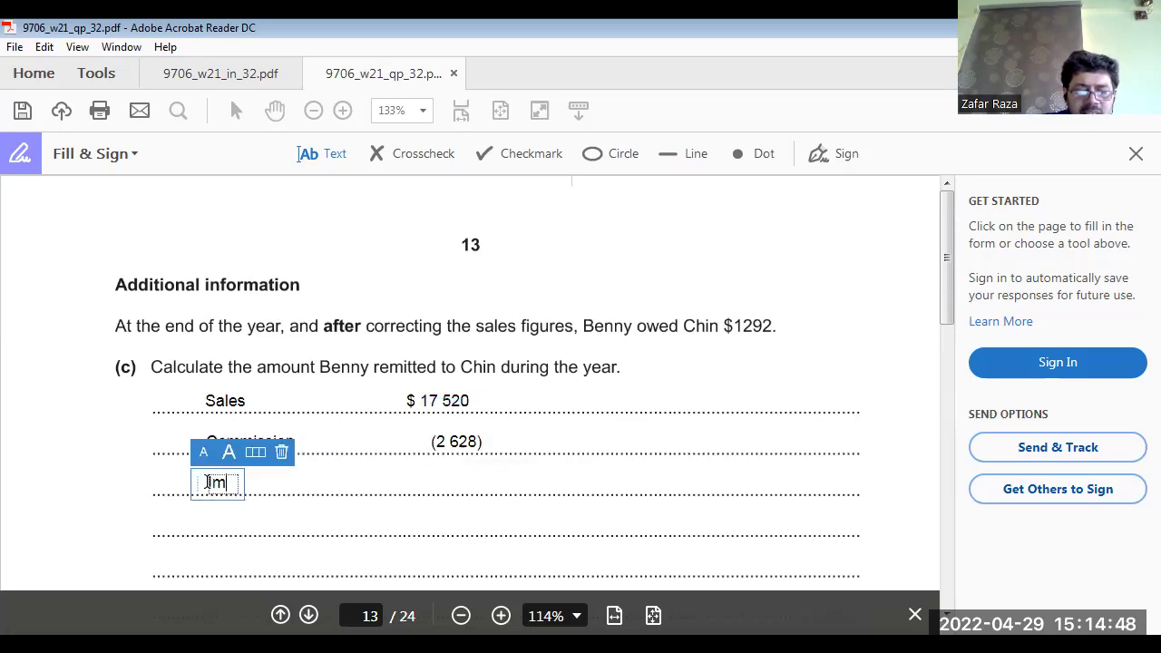
text(port )
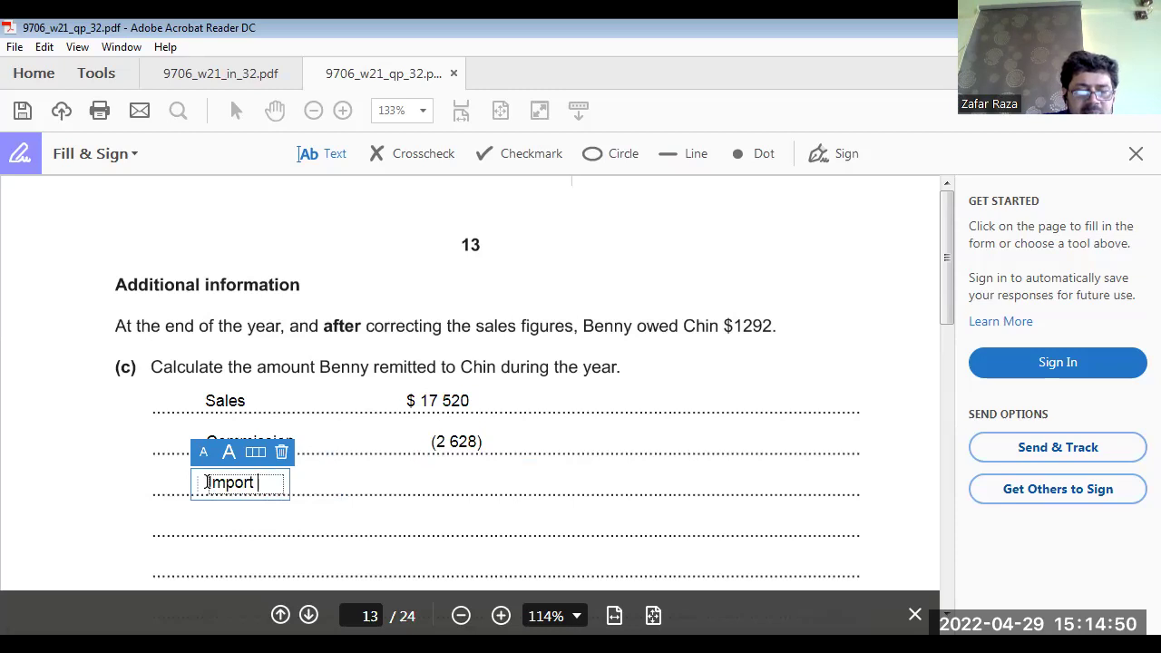
text(Duty)
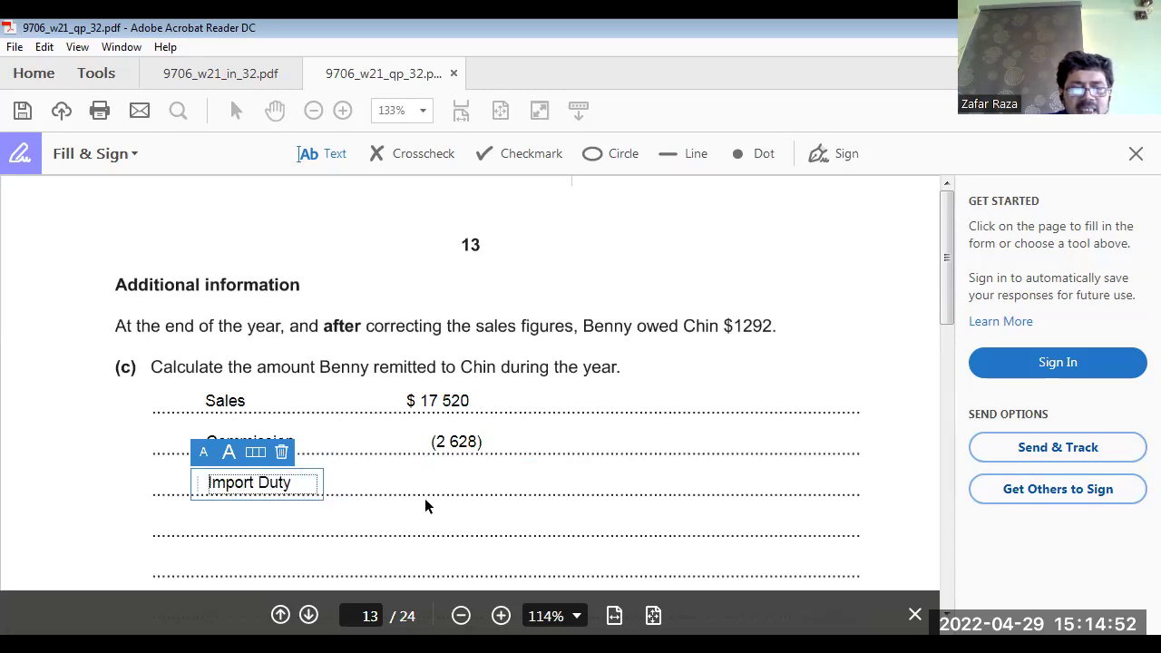
click(450, 484)
click(450, 484)
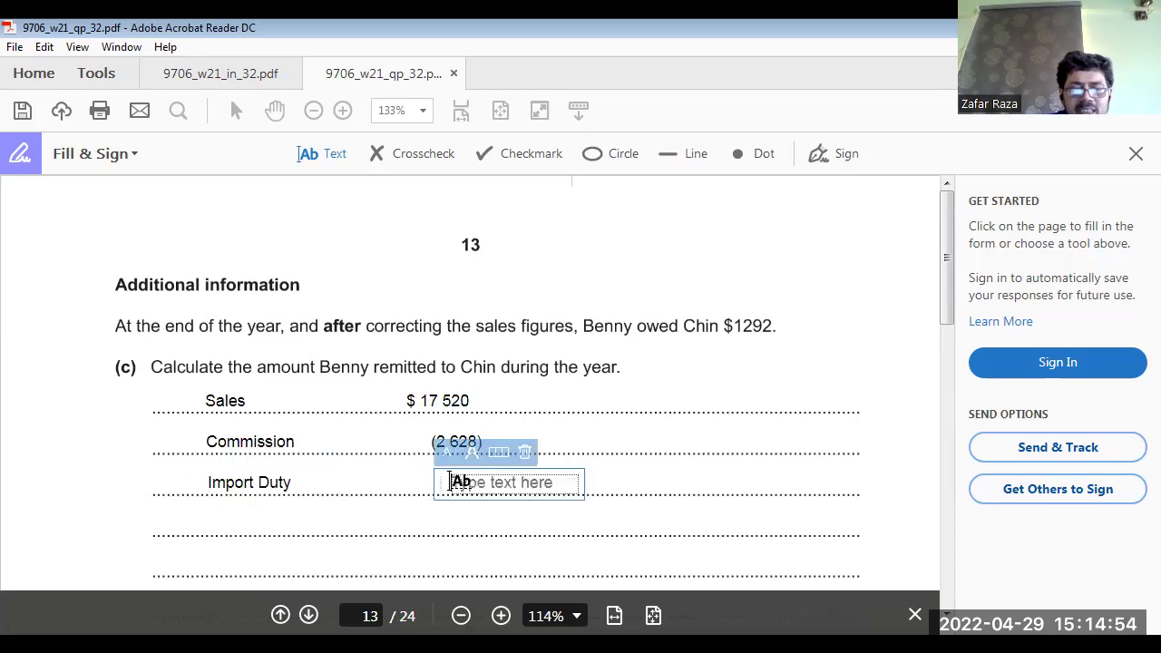
text((600)
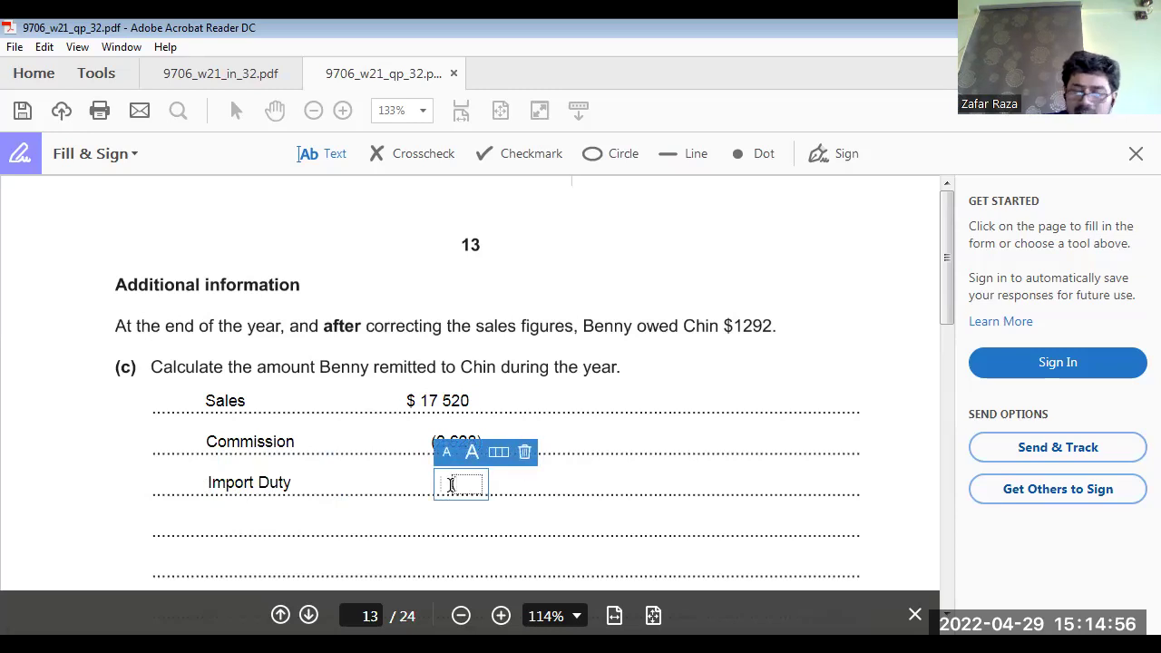
text())
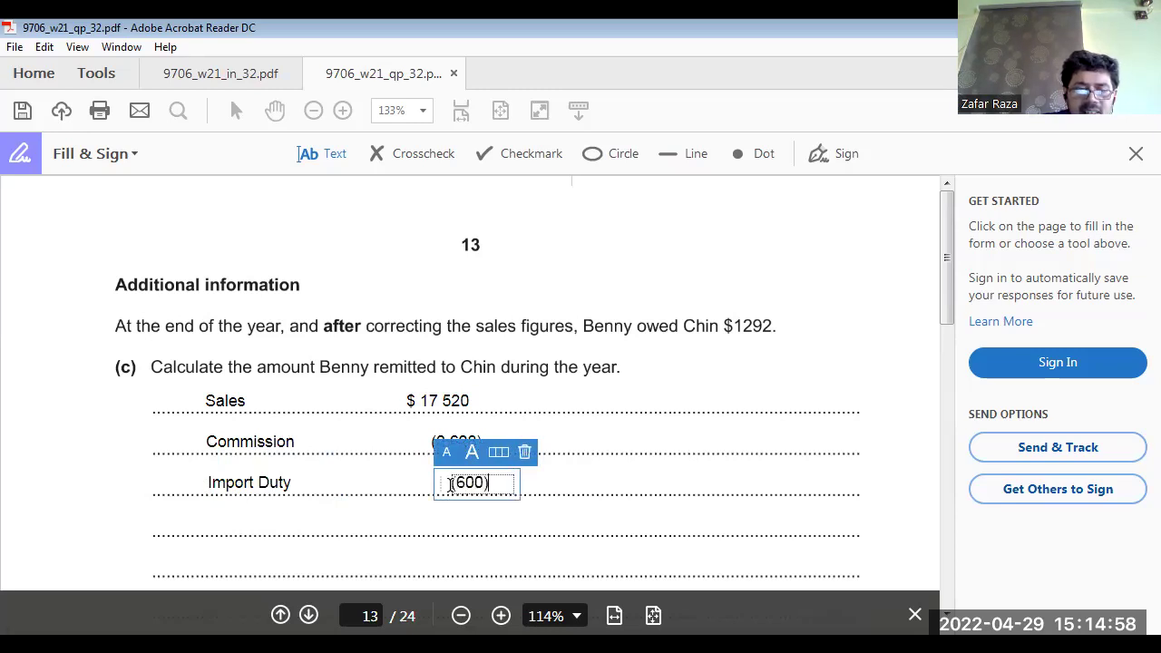
click(670, 157)
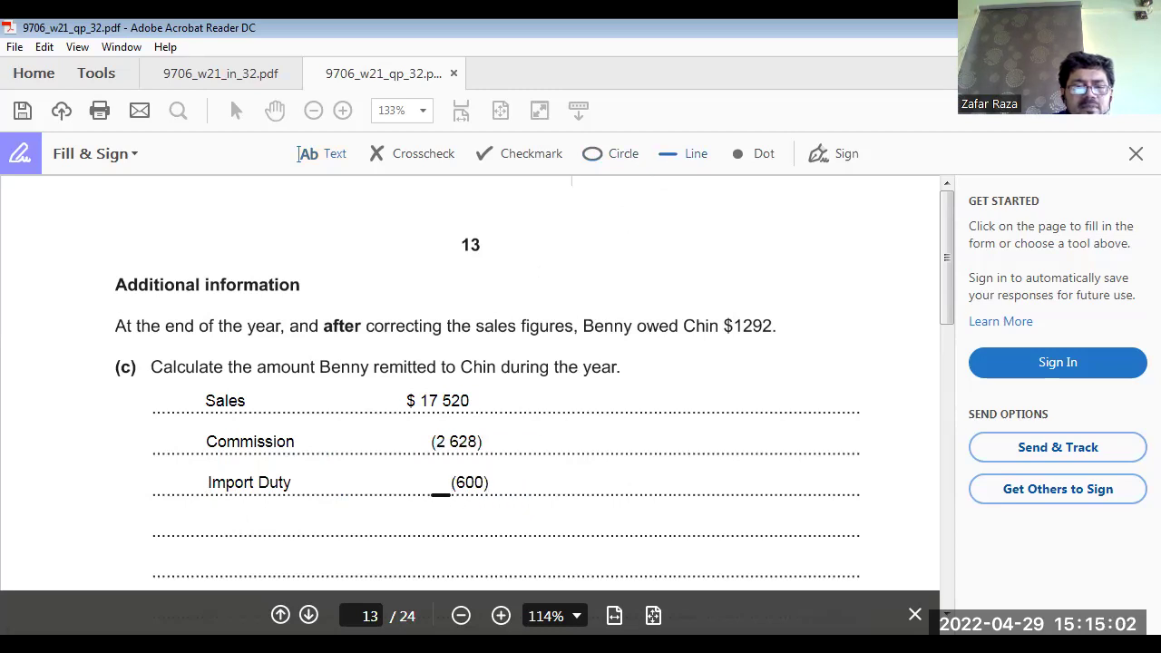
click(445, 493)
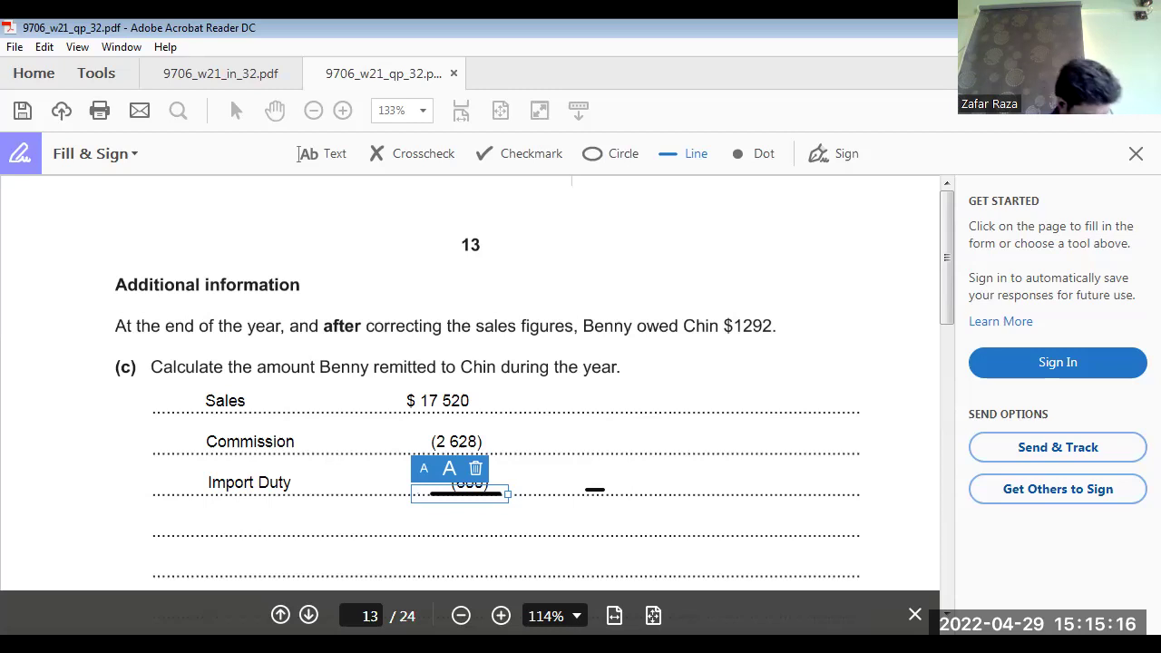
Write the 14 292 subtotal below the underlined (600)
click(327, 156)
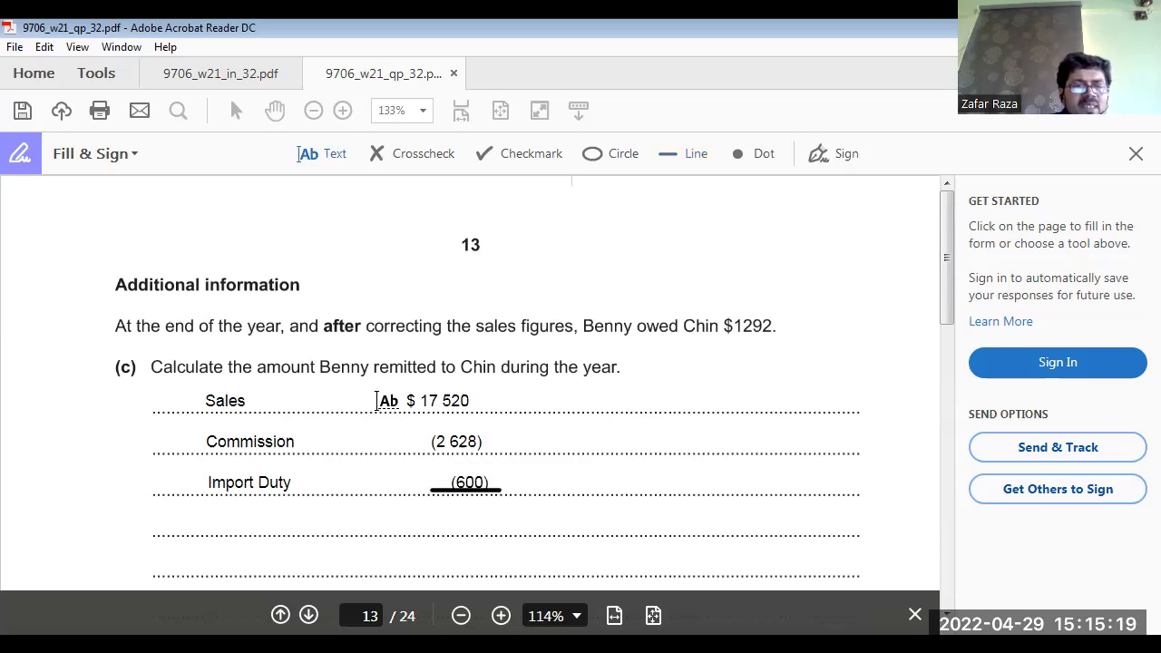
click(422, 524)
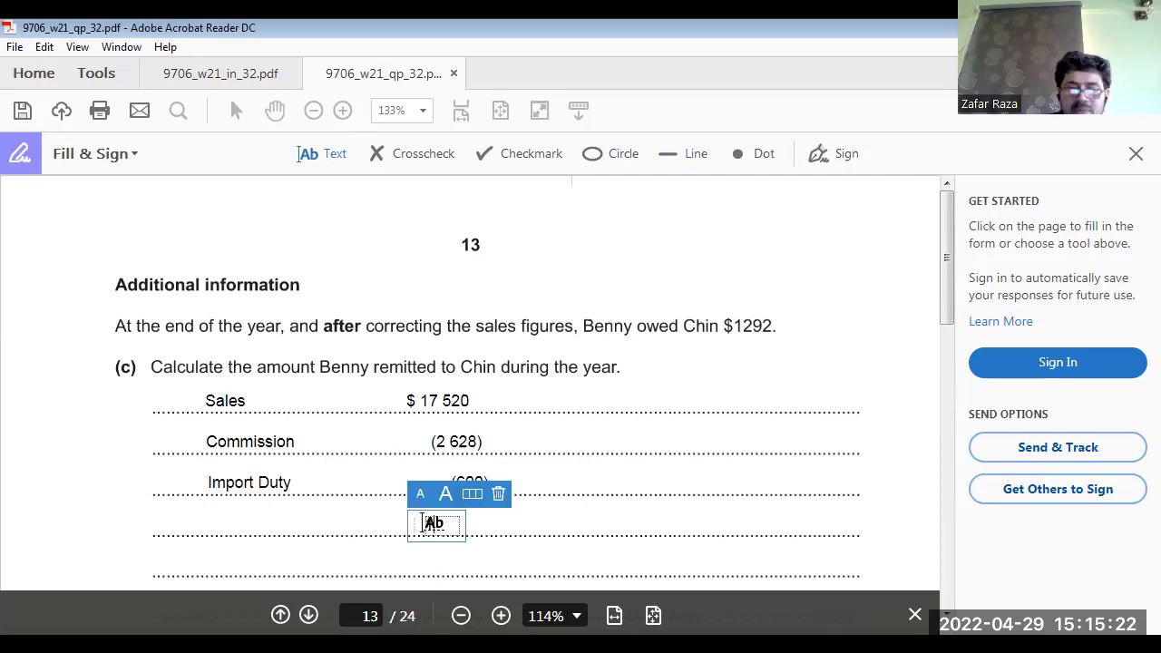
text((4 292)
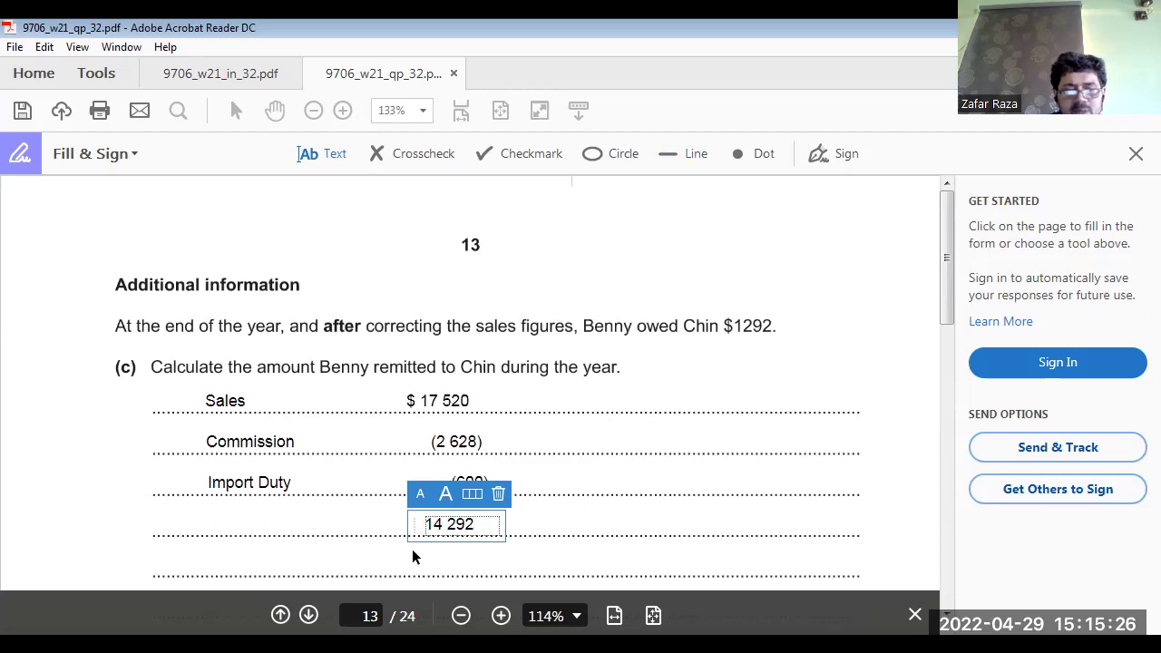
scroll(421, 540, down, 4)
click(204, 389)
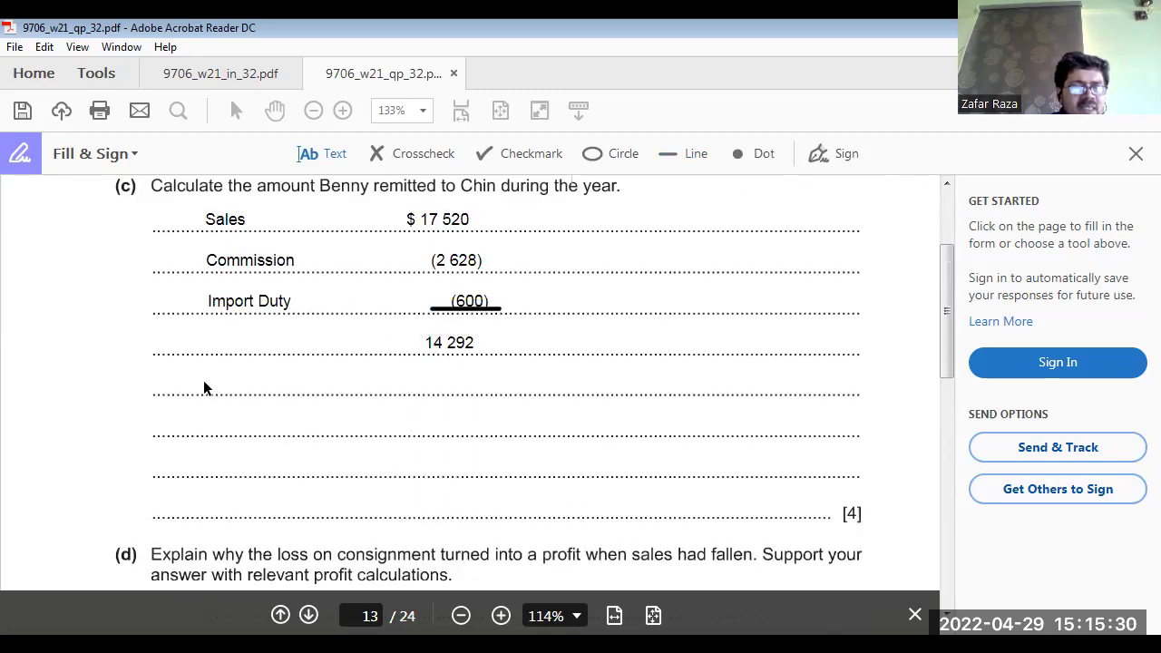
Label the next answer row 'balance with Benny'
click(203, 389)
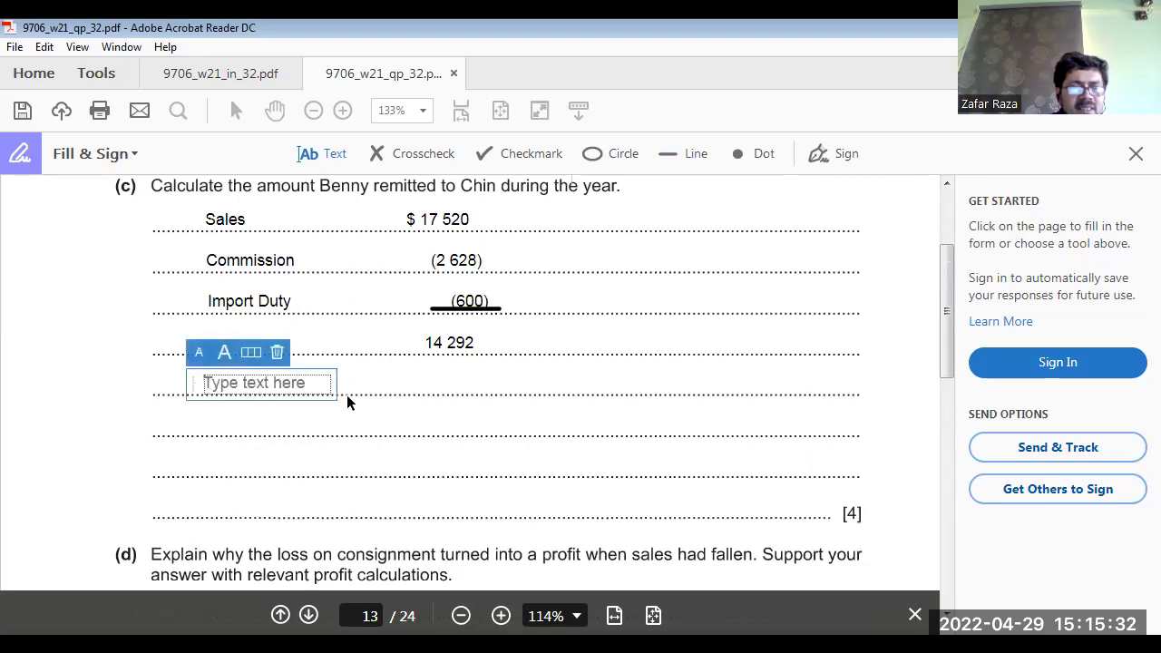
scroll(357, 414, up, 4)
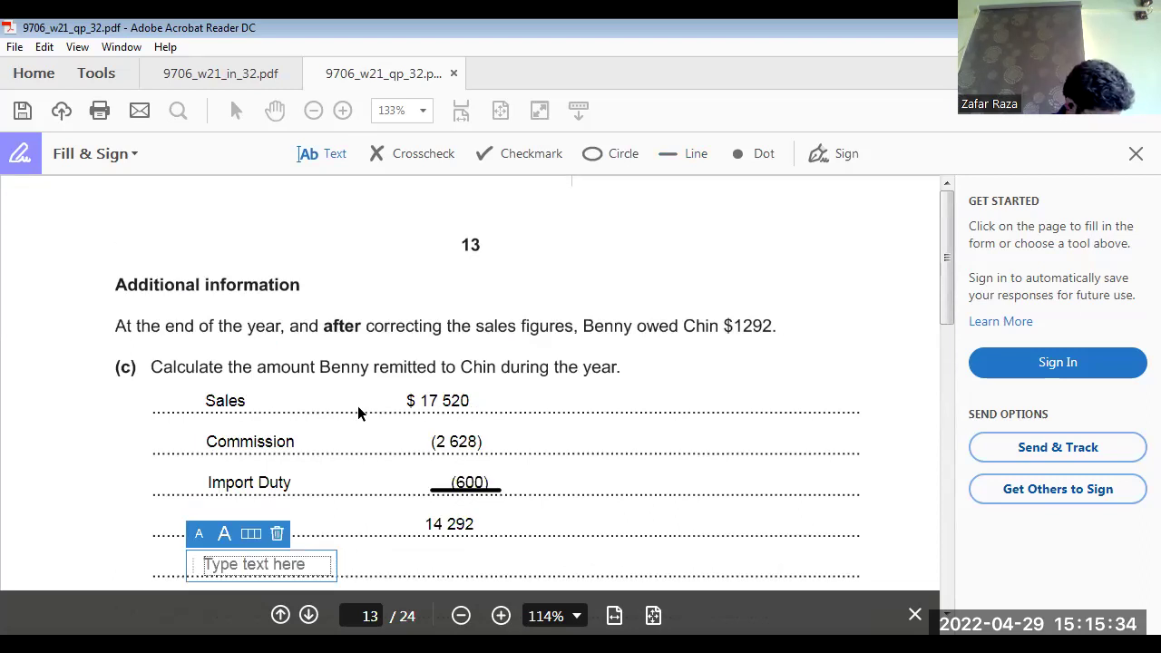
scroll(357, 413, down, 4)
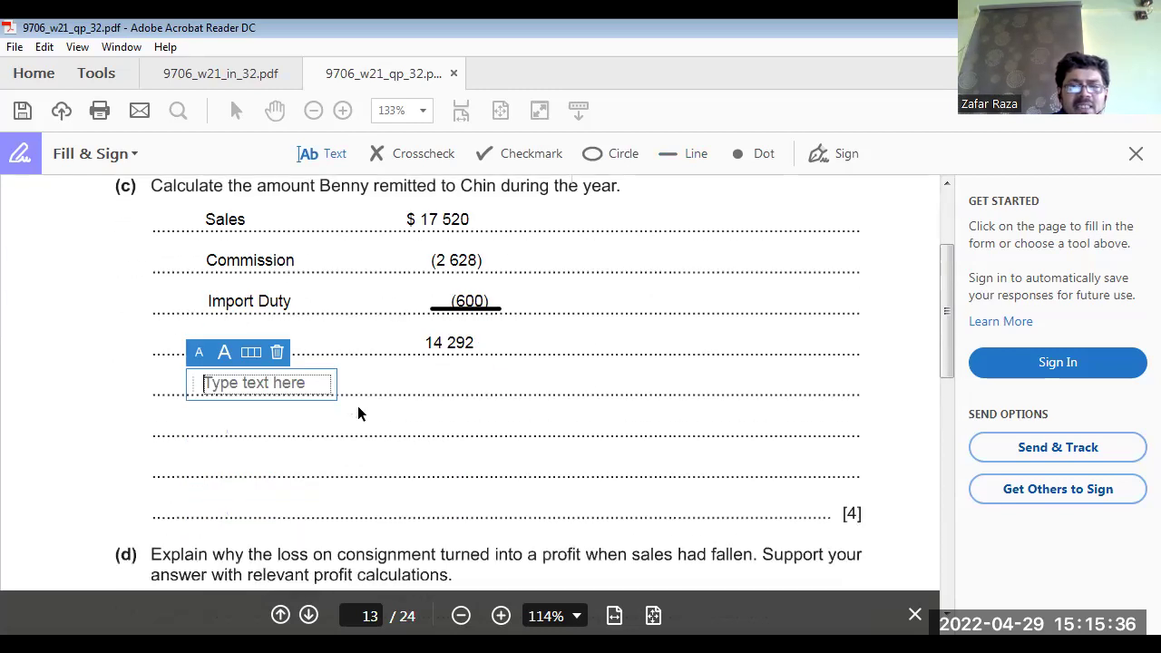
scroll(358, 414, up, 4)
scroll(357, 413, down, 4)
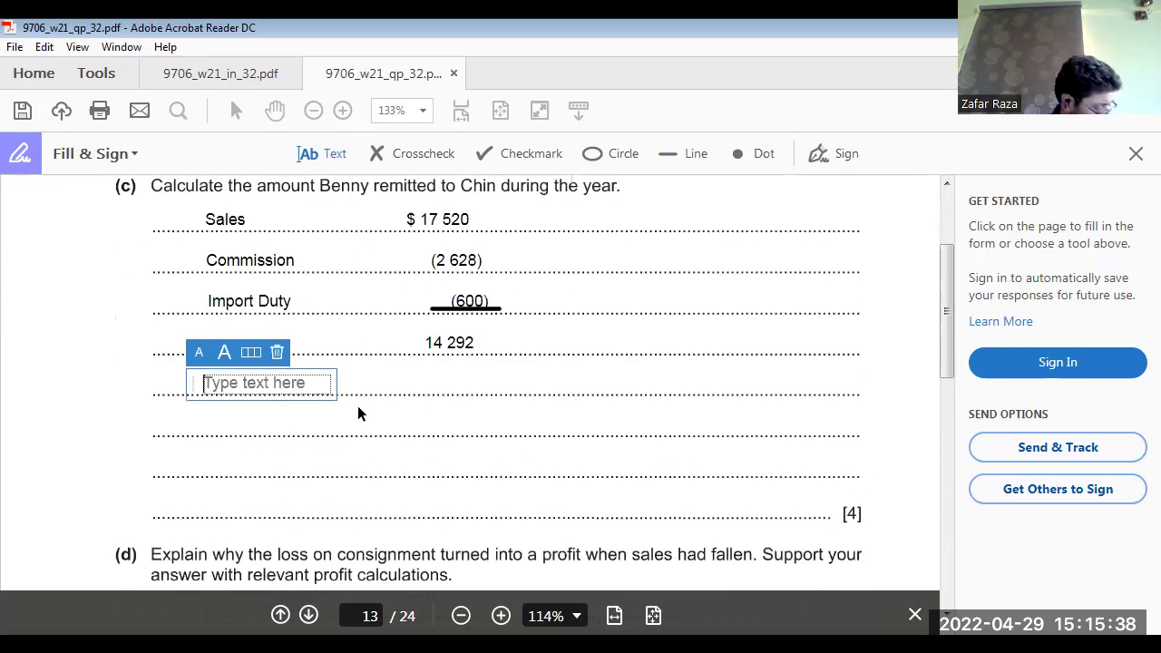
text(bal)
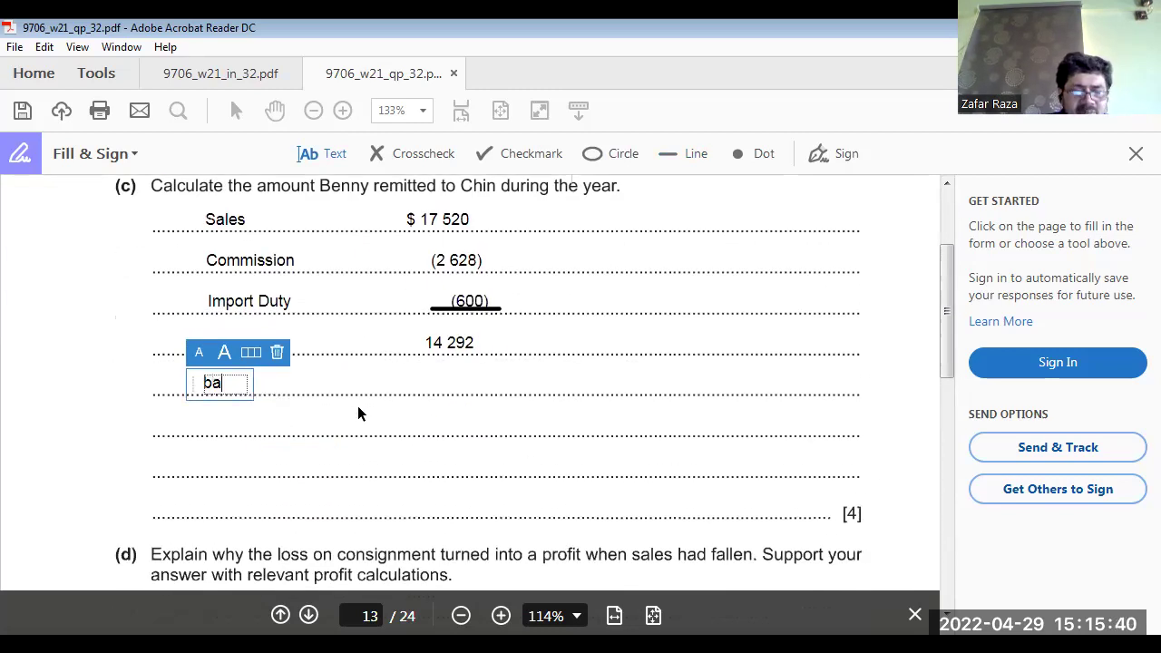
text(ance wi)
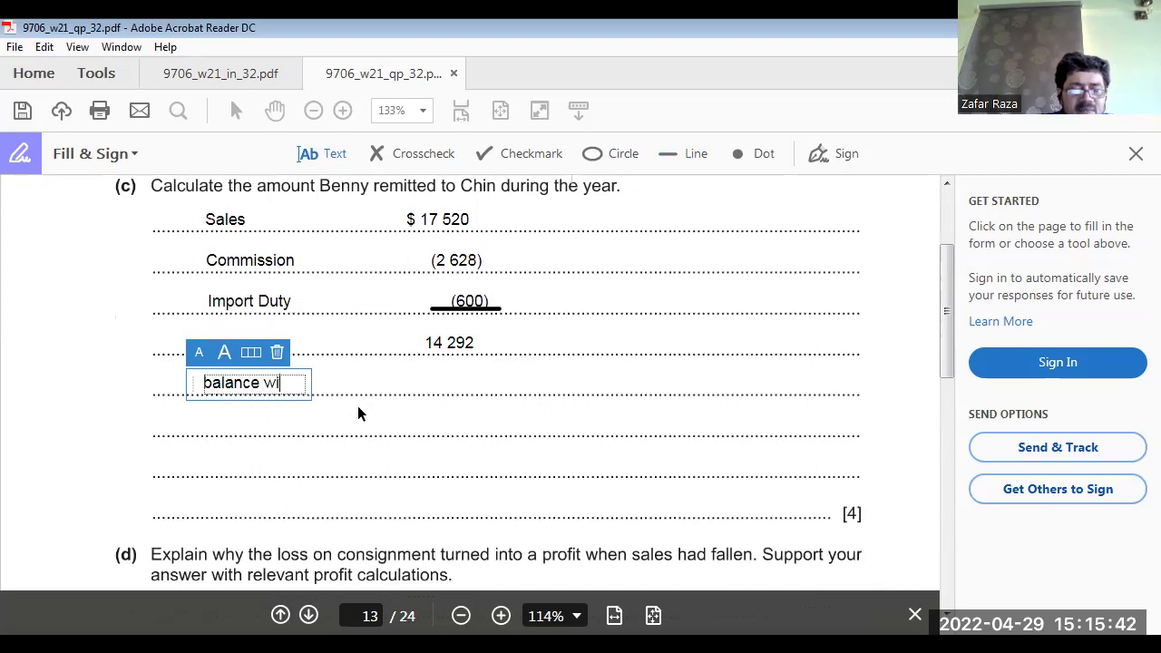
text(thance with Chin)
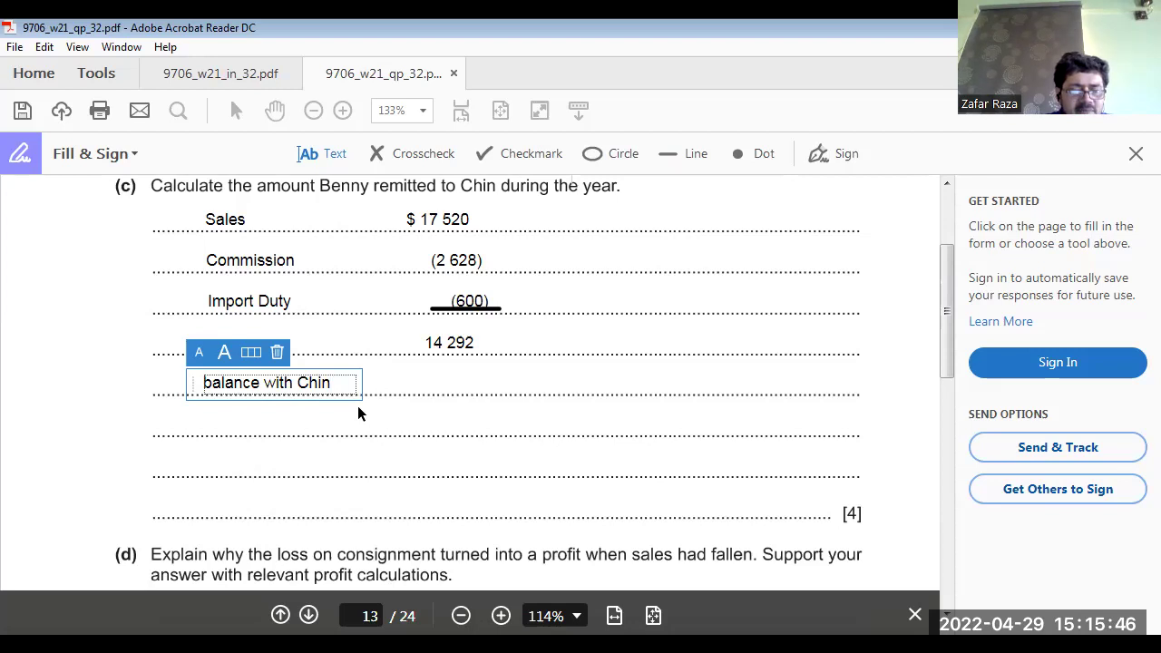
key(BackSpace)
key(BackSpace)
key(BackSpace)
key(BackSpace)
text(Benny)
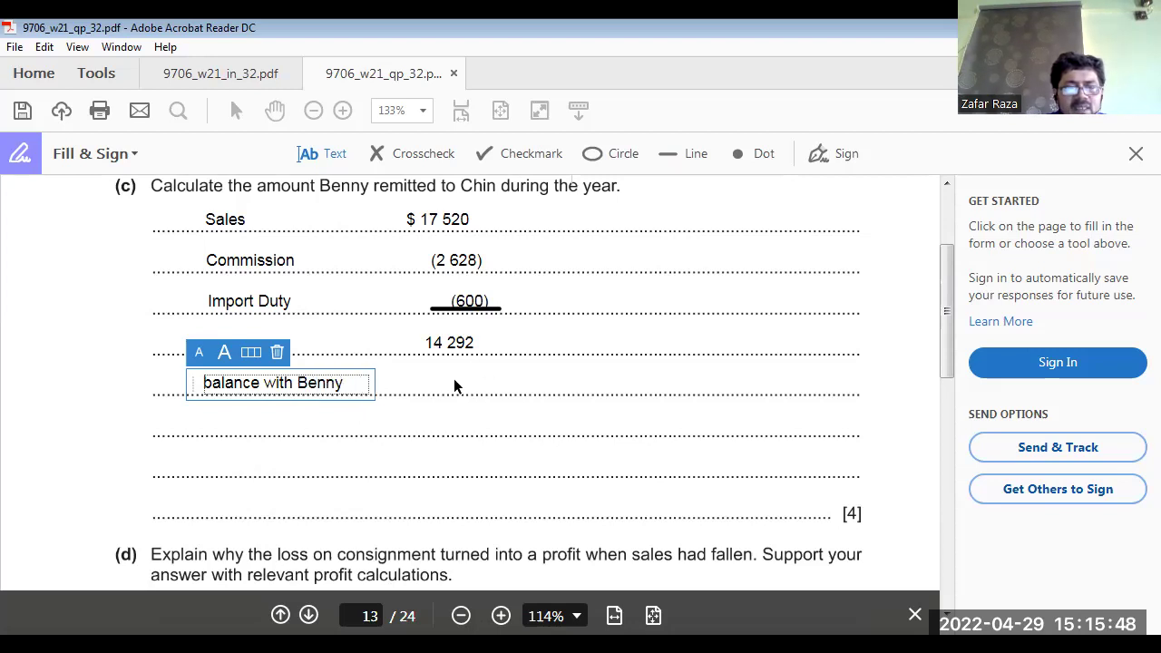
click(438, 380)
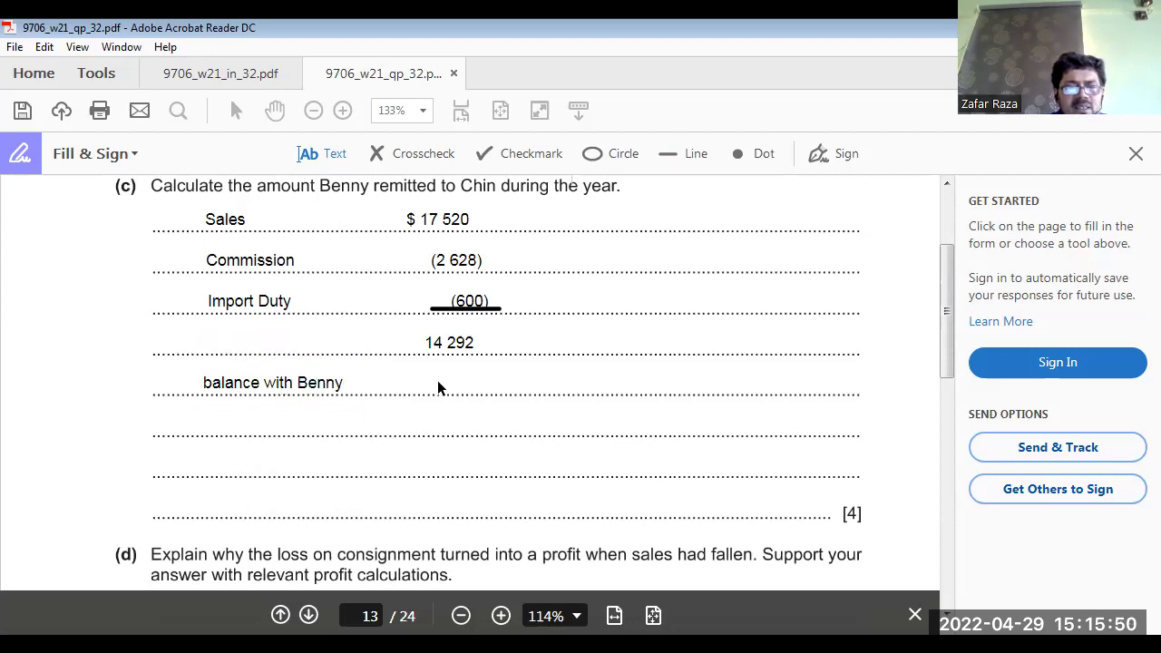
Enter 1 292 in that row's amount column
click(438, 380)
scroll(437, 380, up, 3)
scroll(437, 381, down, 10)
scroll(437, 380, up, 3)
scroll(437, 388, up, 1)
text(1 292)
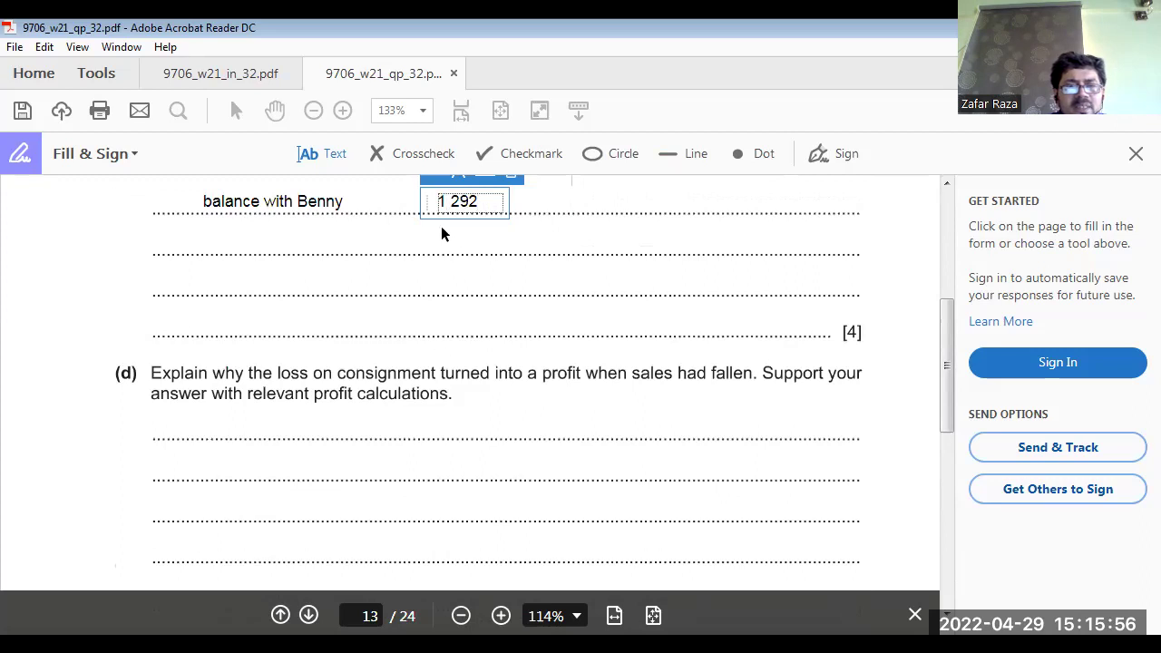
click(664, 154)
Underline the 1 292 figure and delete the stray extra lines
click(439, 219)
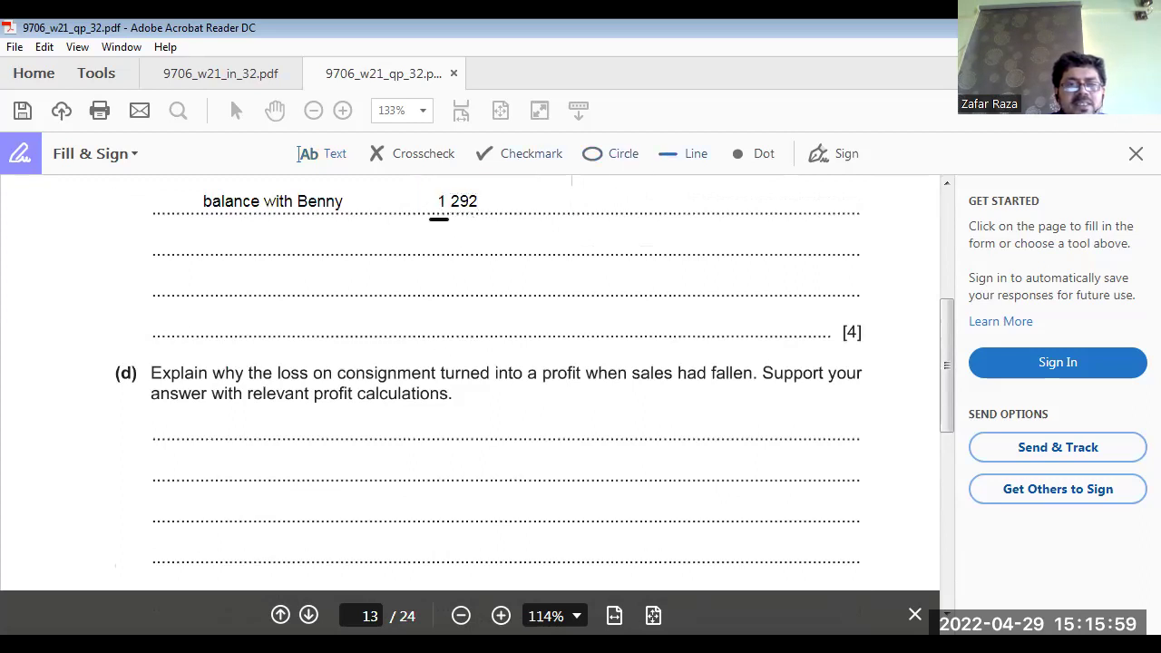
click(437, 207)
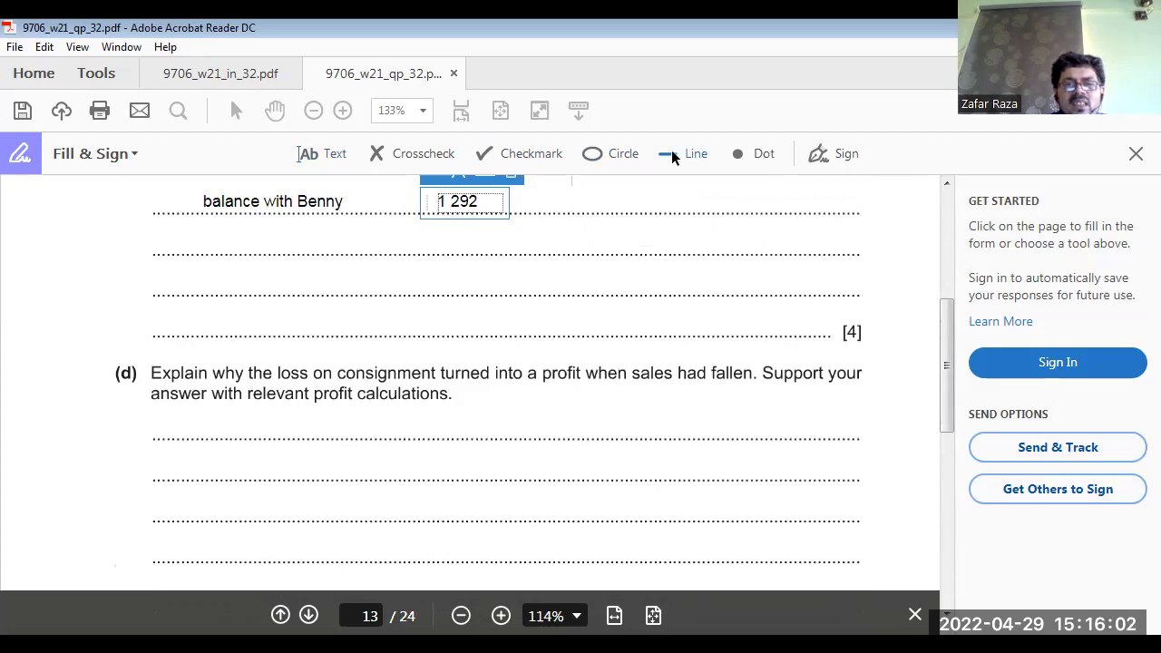
click(632, 200)
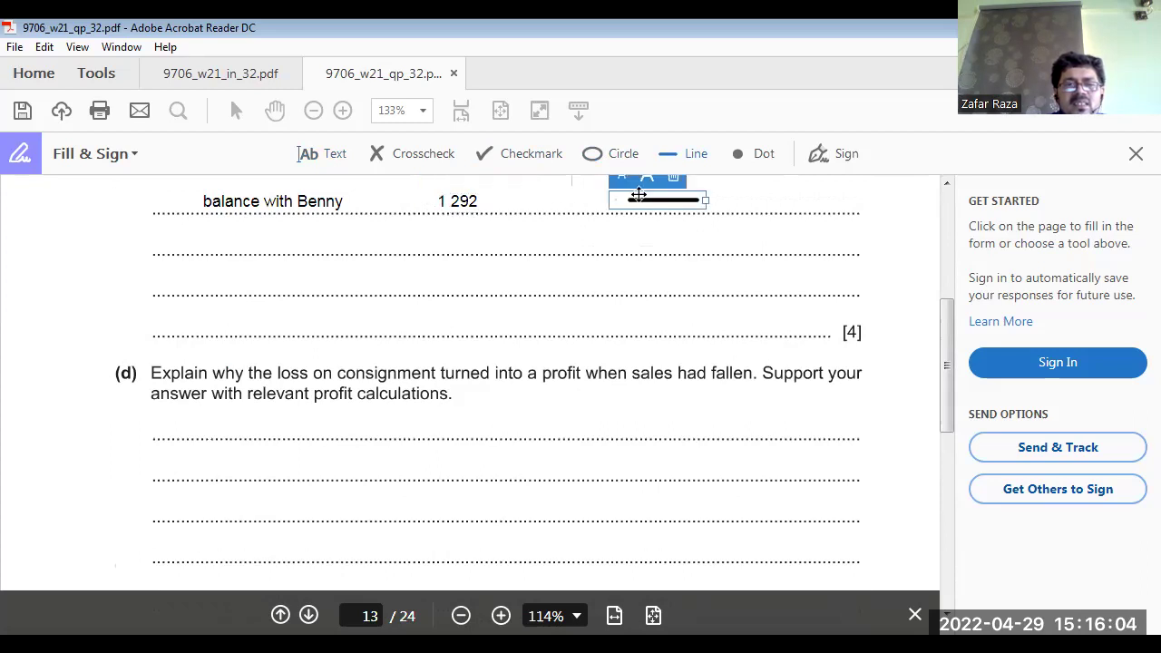
click(461, 213)
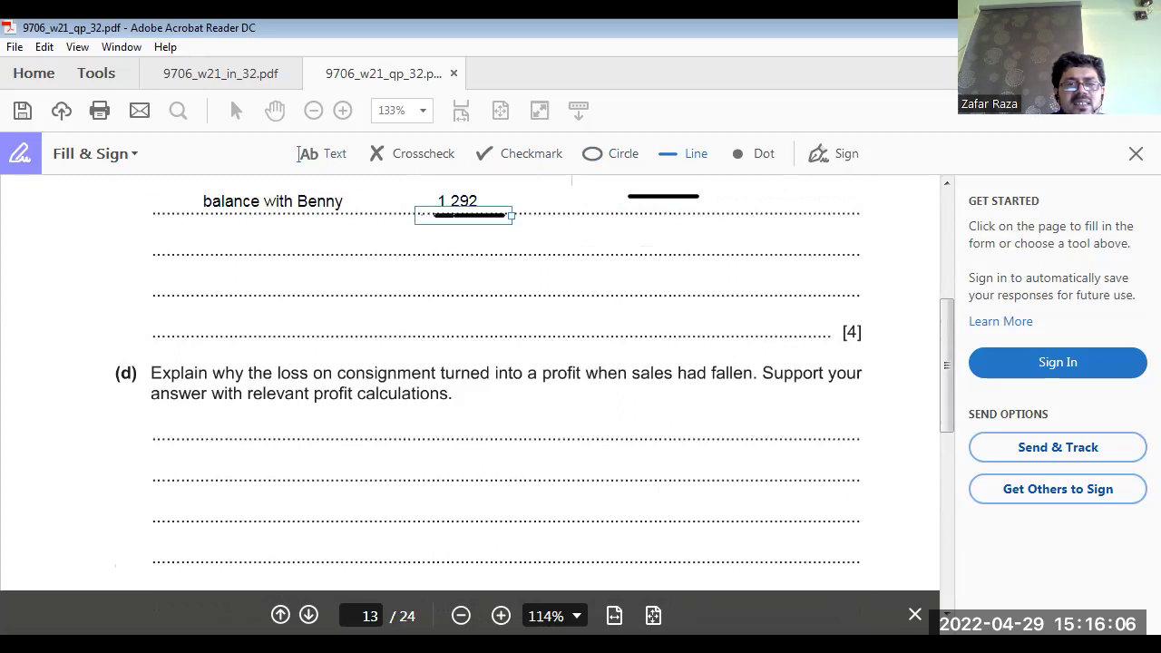
click(655, 192)
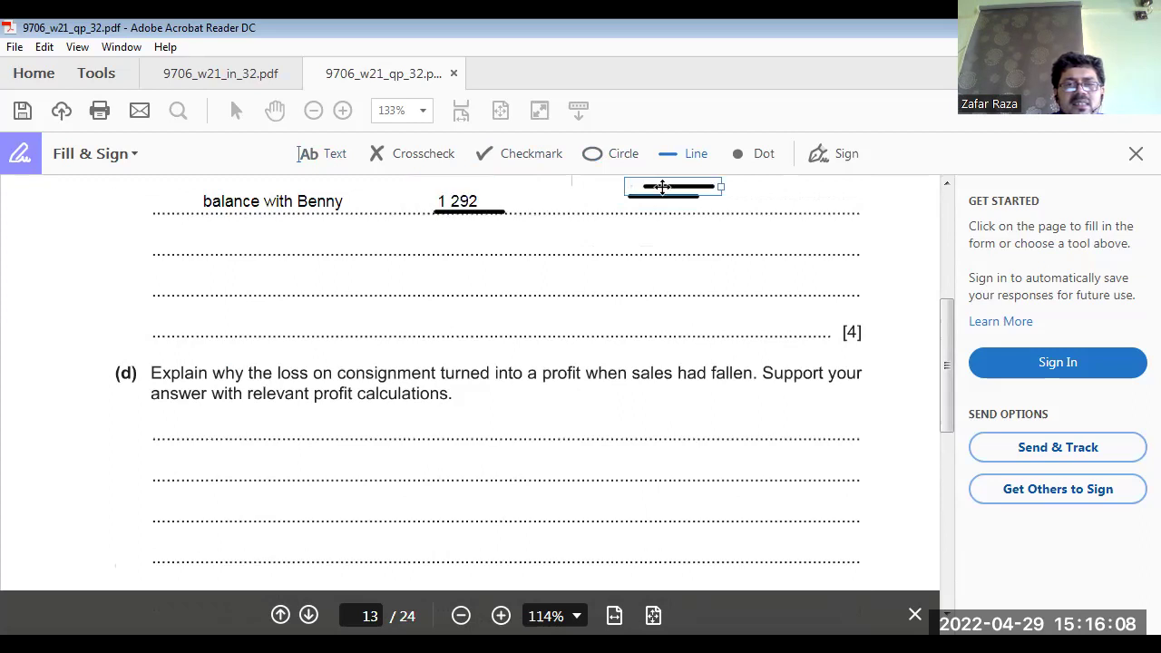
scroll(690, 342, up, 4)
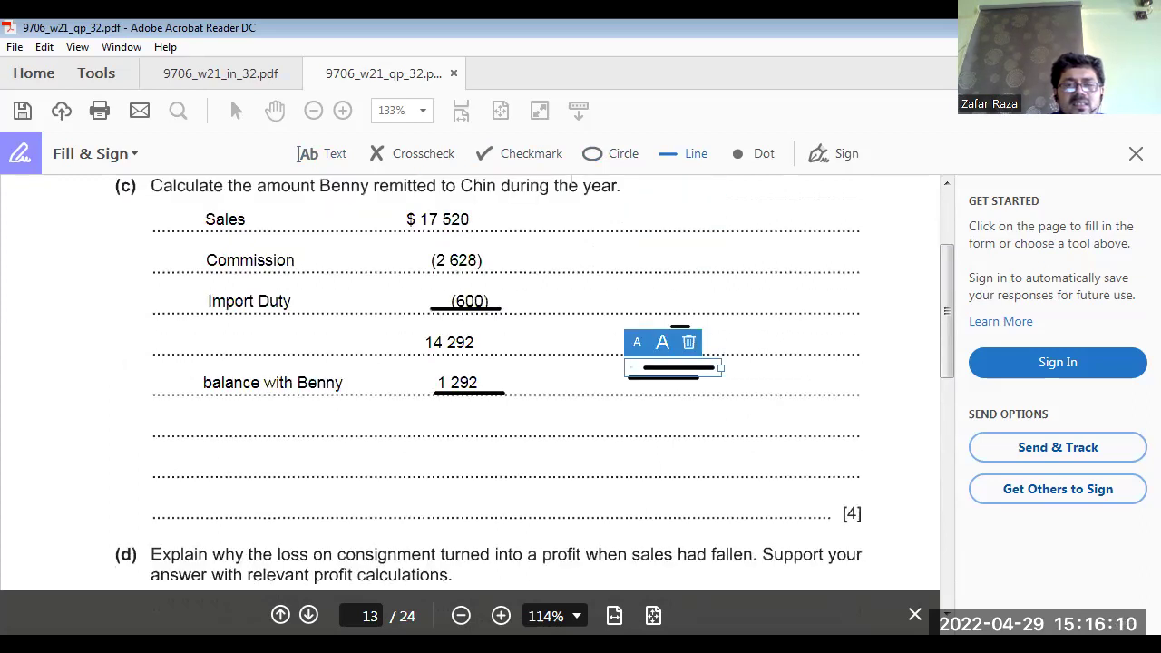
click(690, 342)
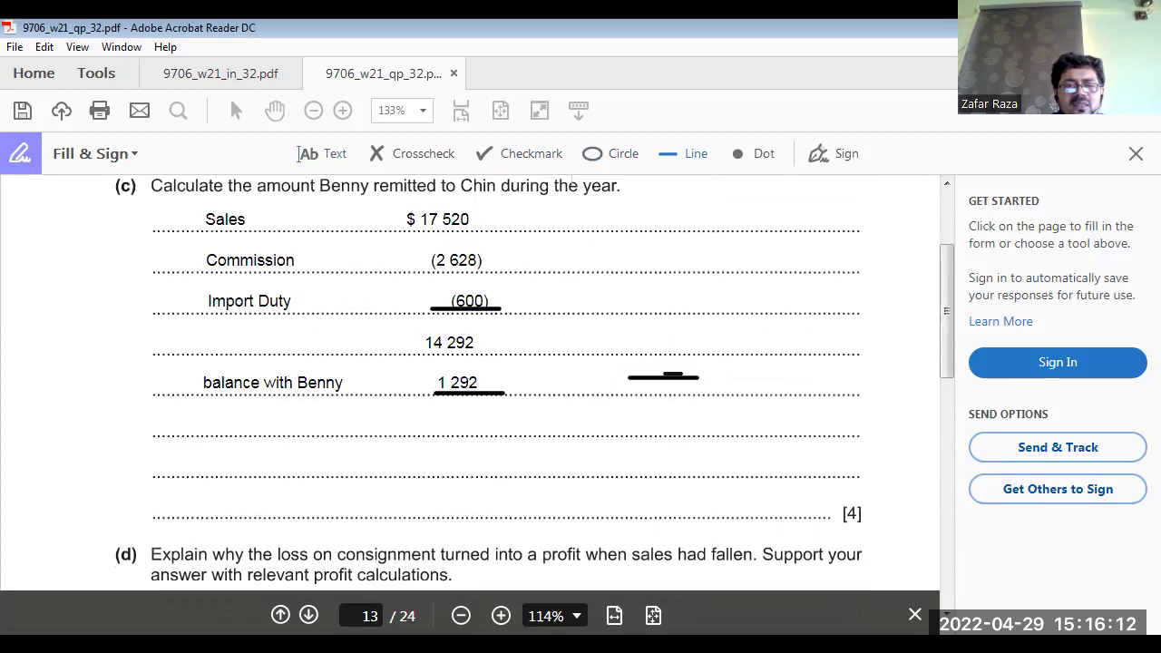
click(673, 380)
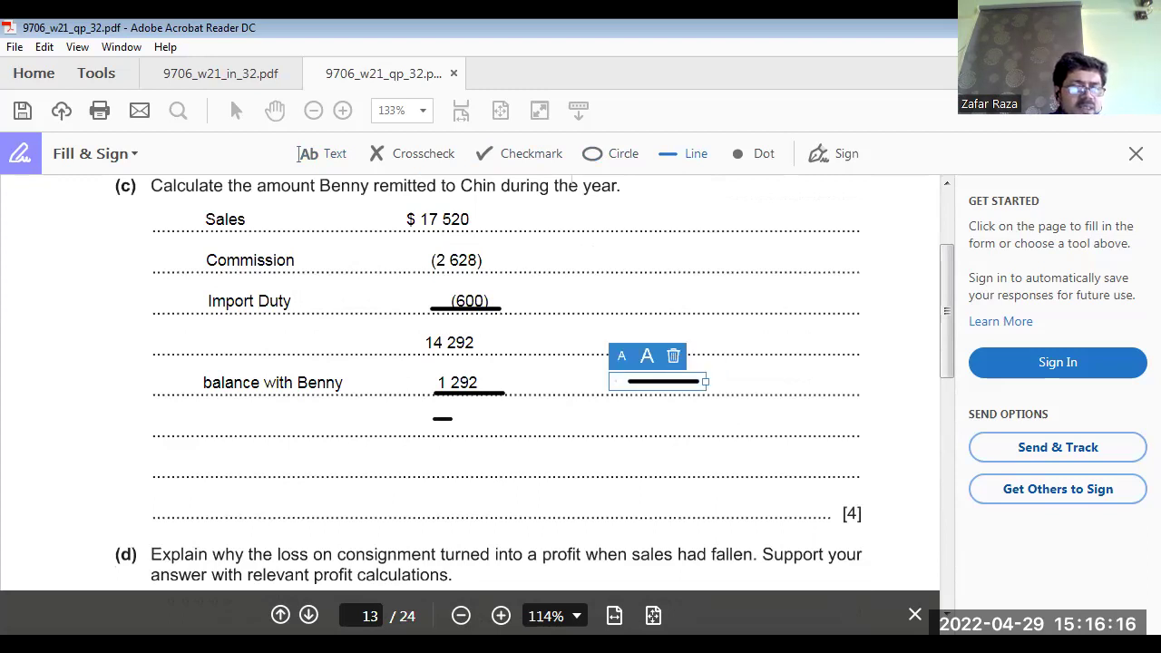
key(Delete)
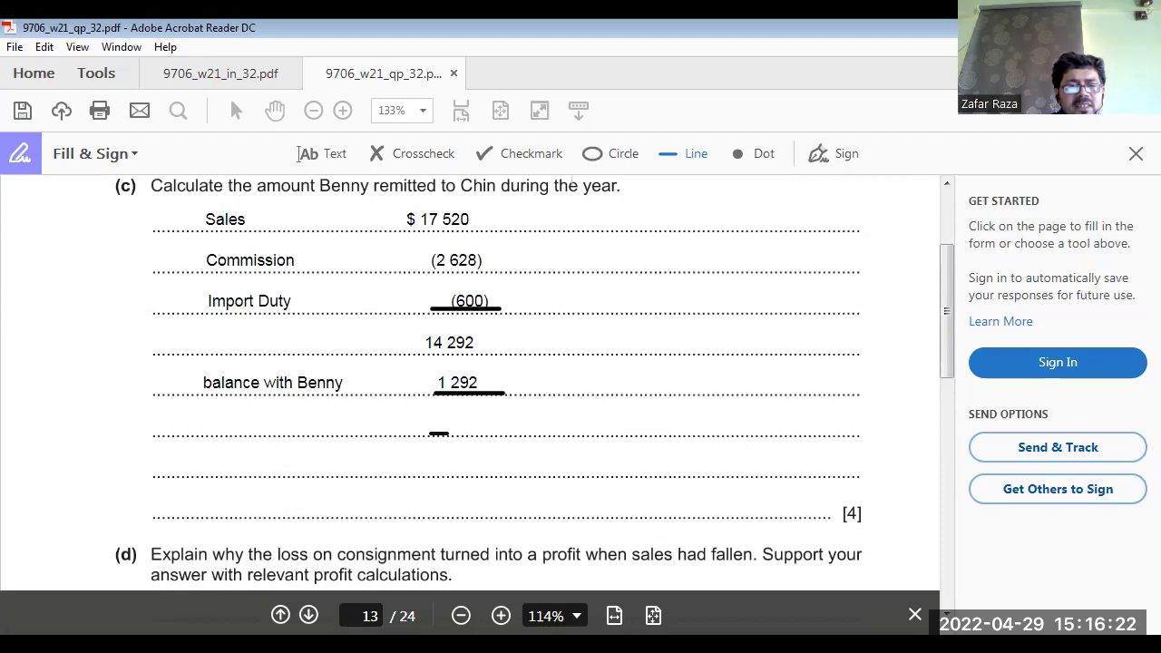
click(439, 434)
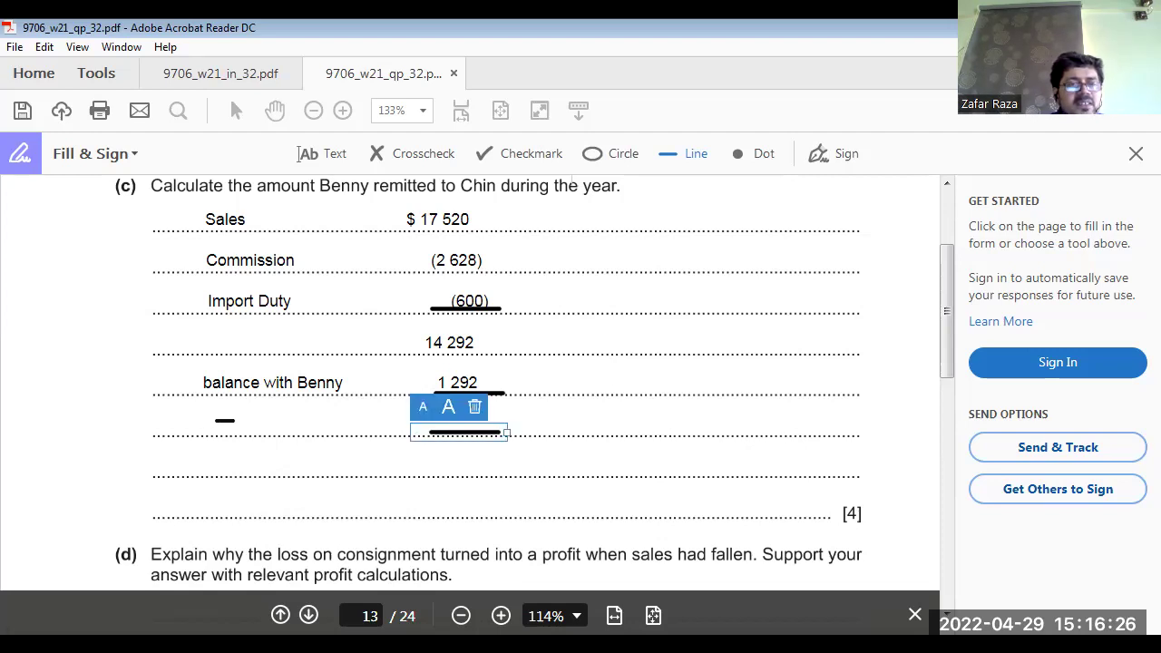
Add an 'Ammount Remitted' row with the figure 13 000
click(320, 153)
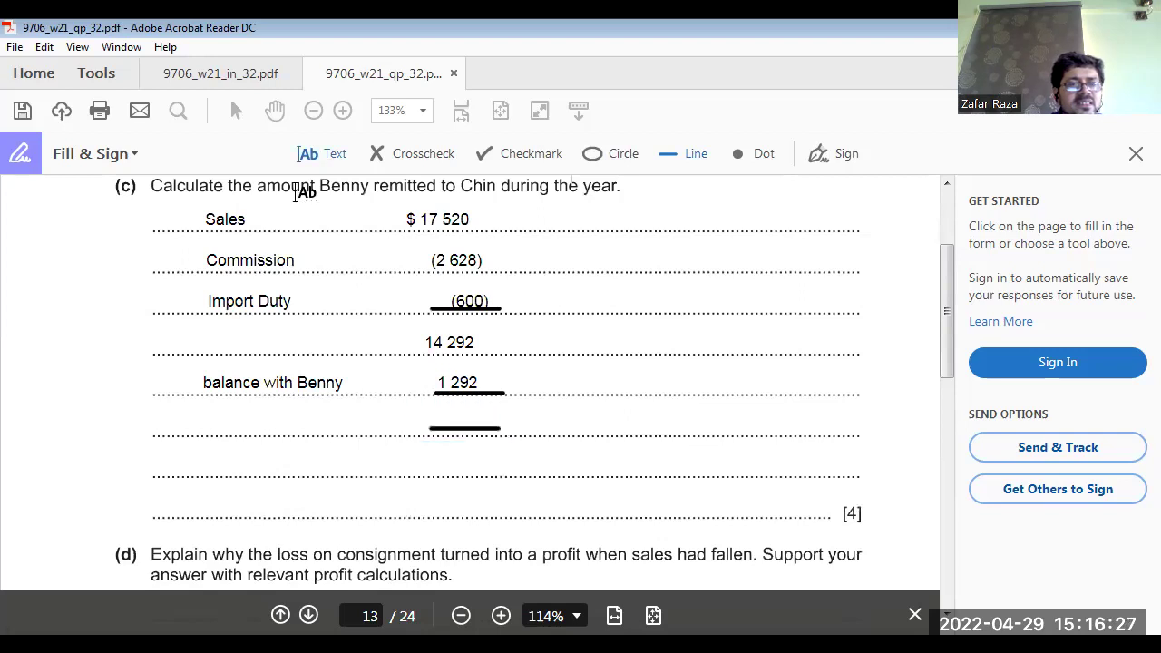
click(199, 415)
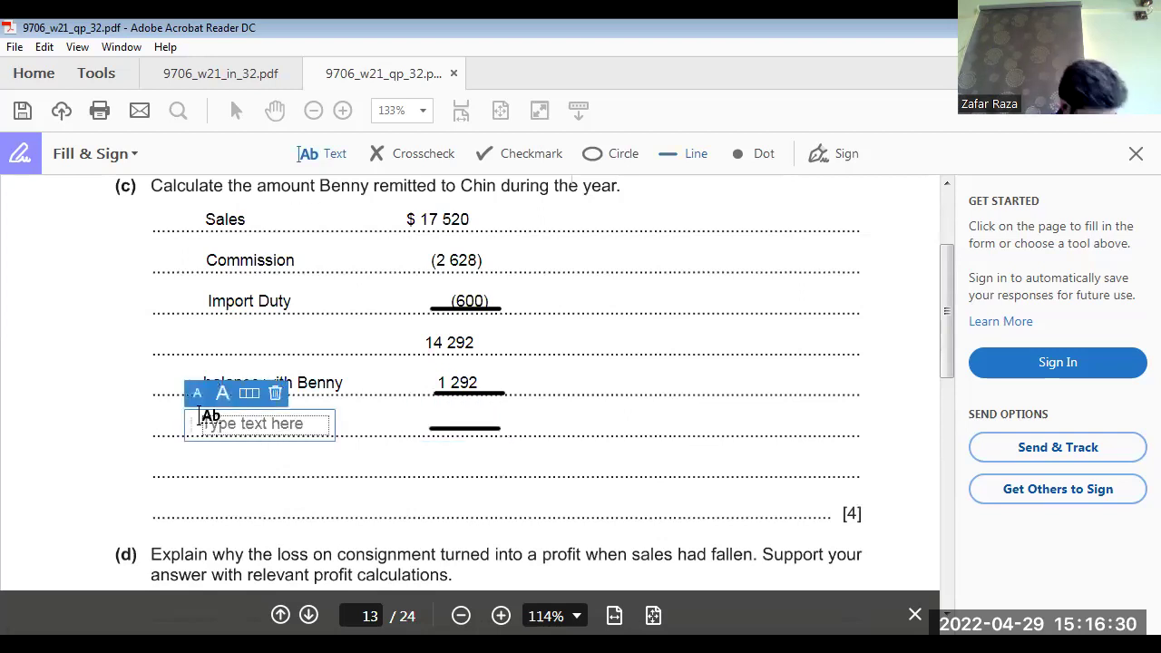
text(A)
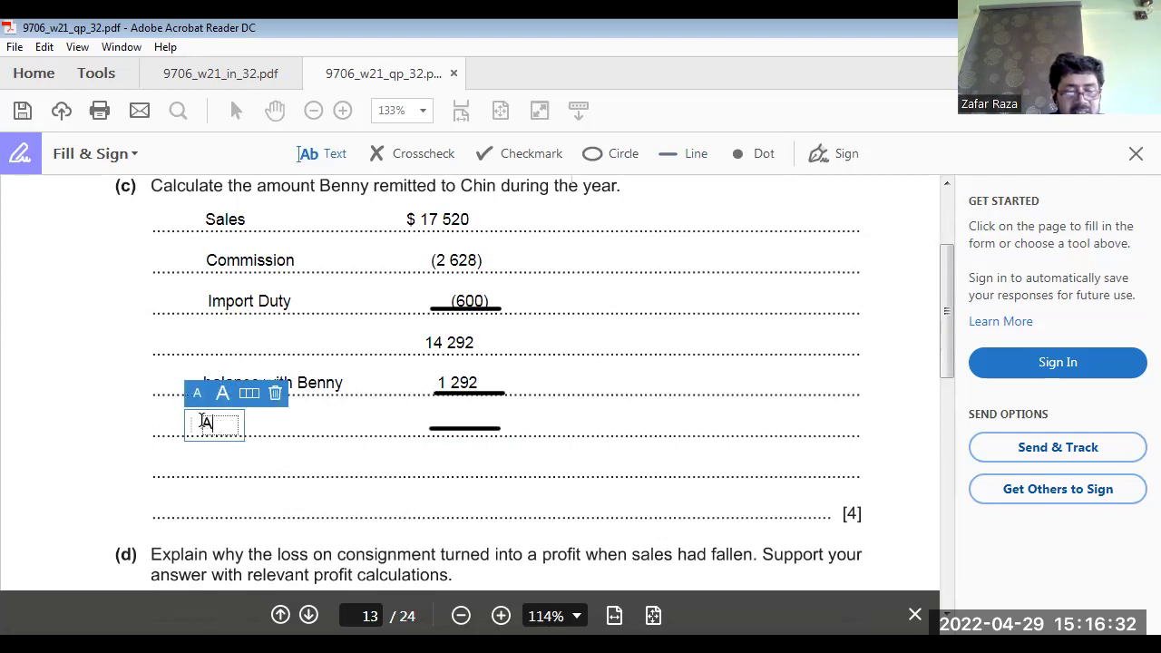
text(mmount Remitted)
click(442, 420)
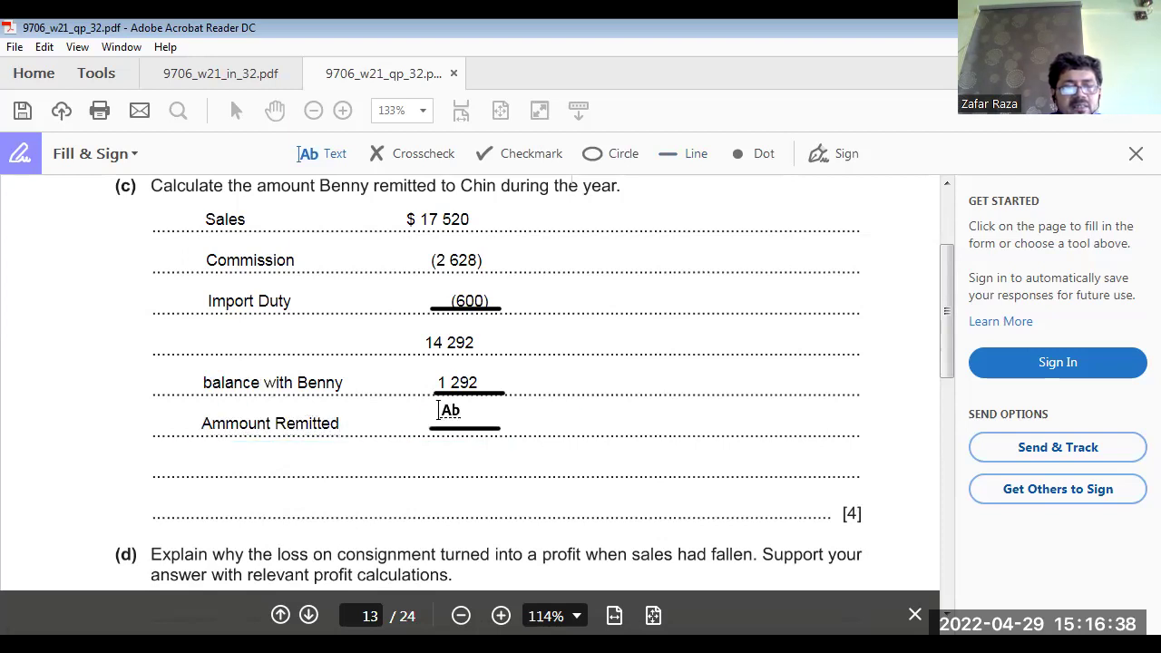
click(441, 421)
text(13 000)
click(392, 467)
scroll(394, 467, down, 4)
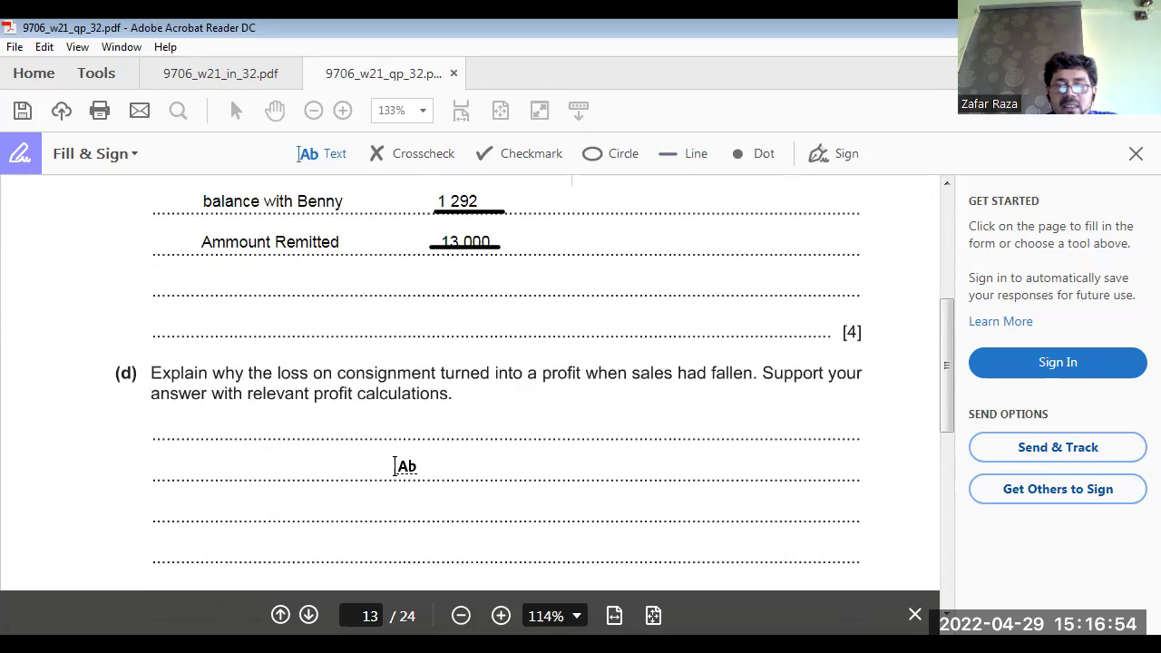
scroll(395, 467, up, 5)
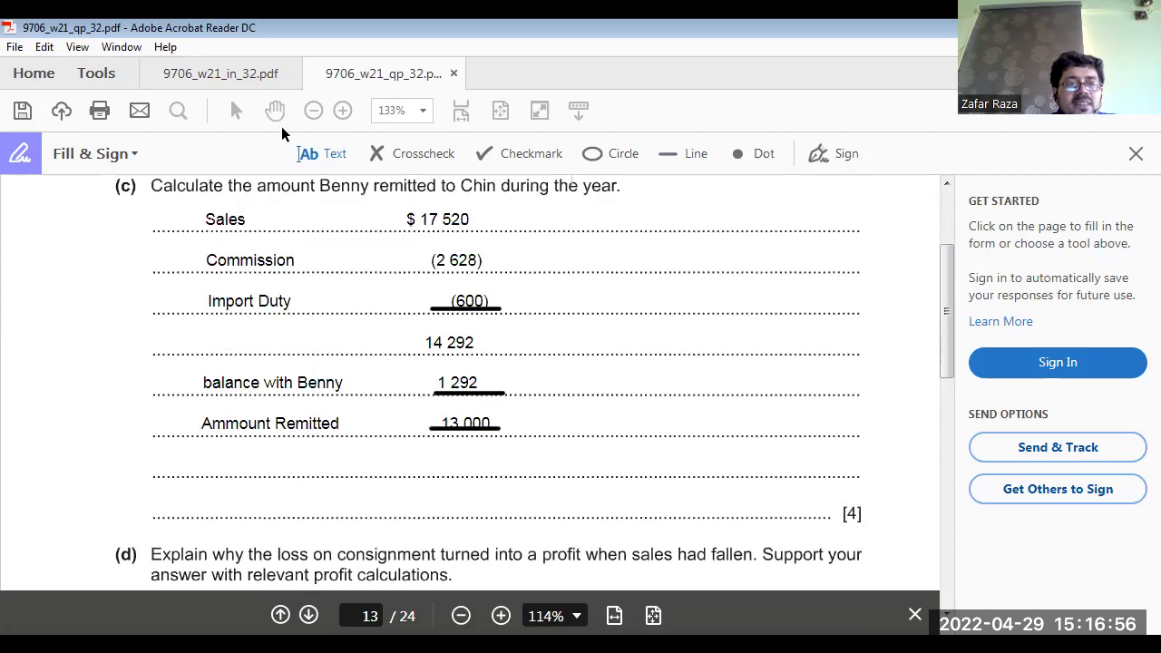
click(243, 76)
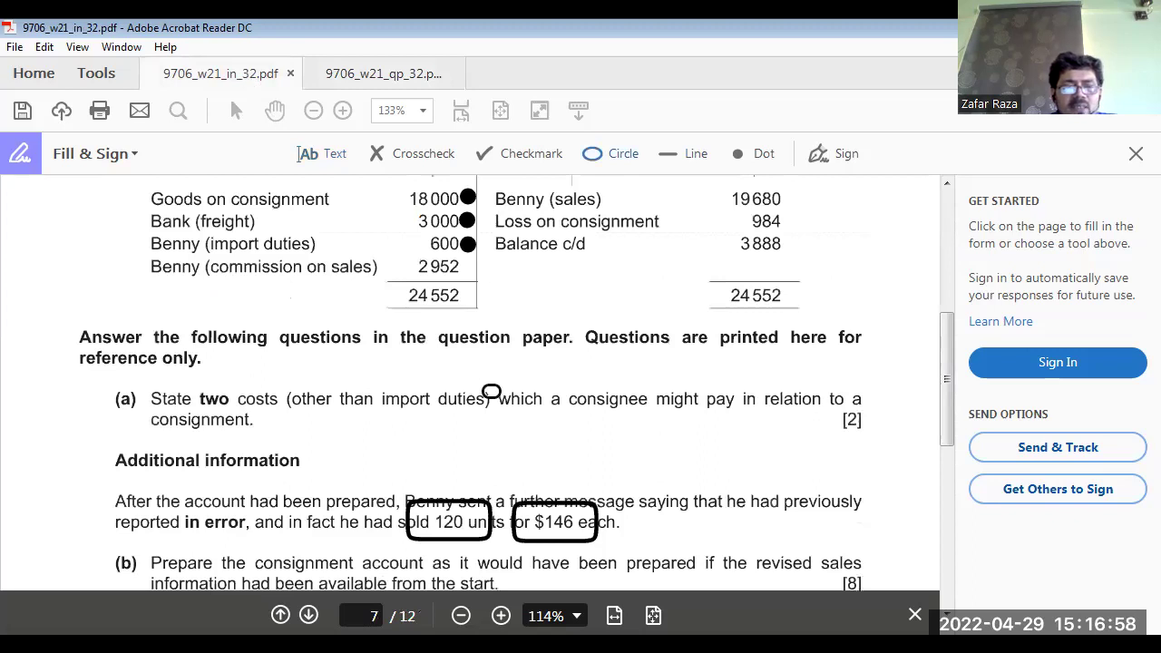
scroll(494, 395, up, 8)
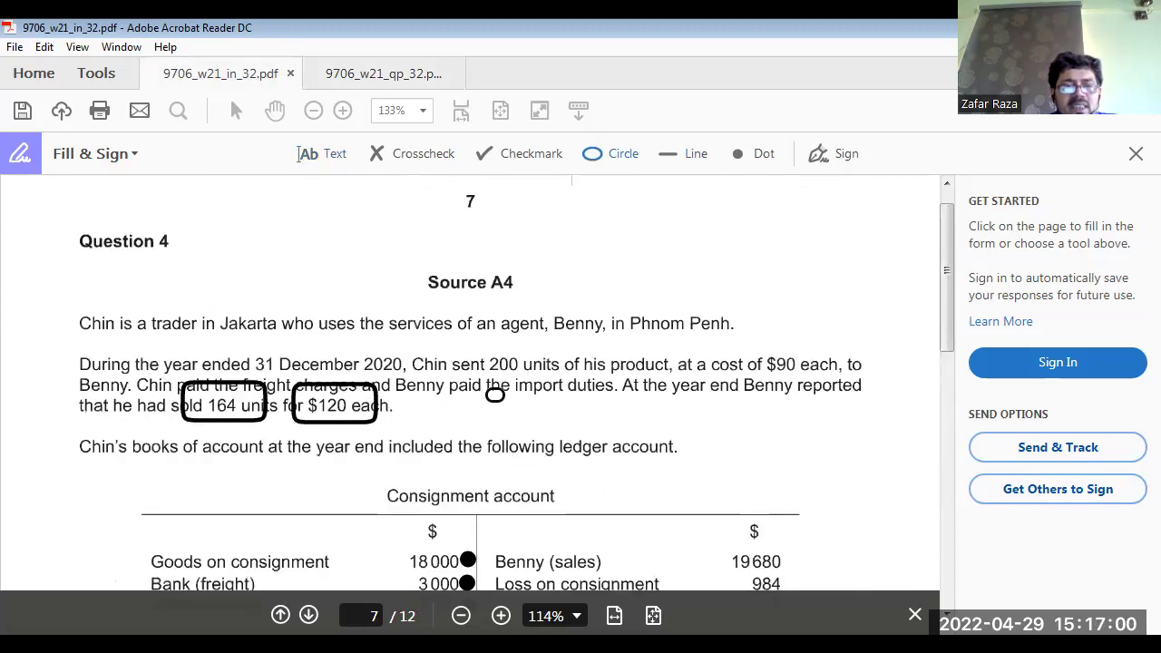
scroll(494, 395, down, 4)
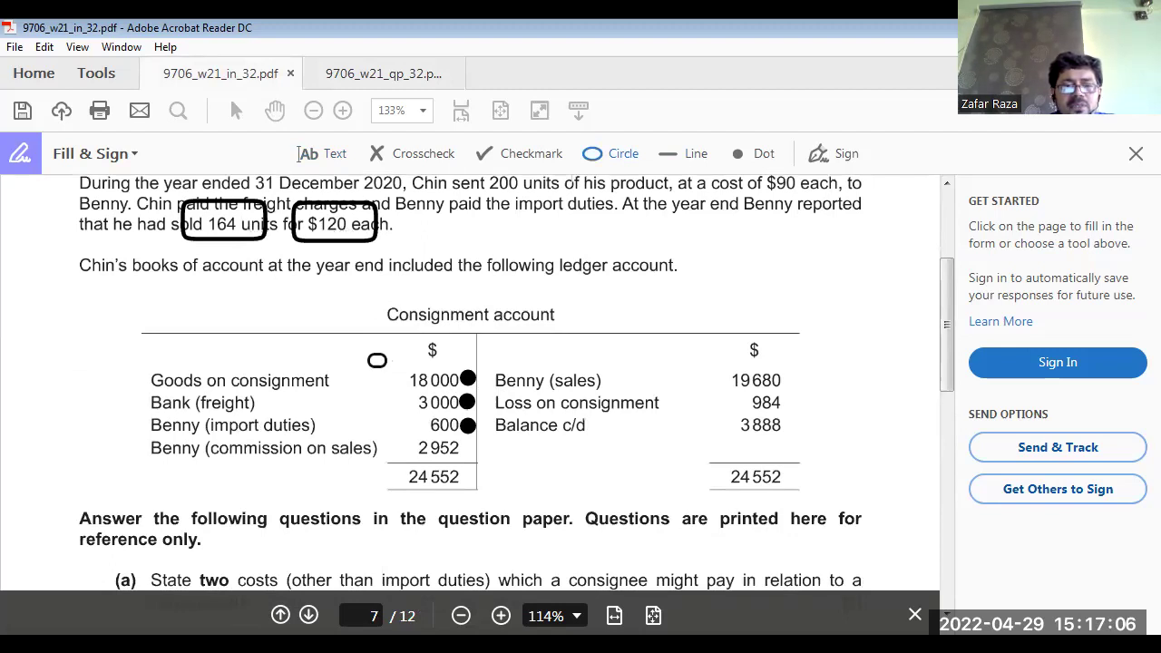
scroll(385, 372, down, 4)
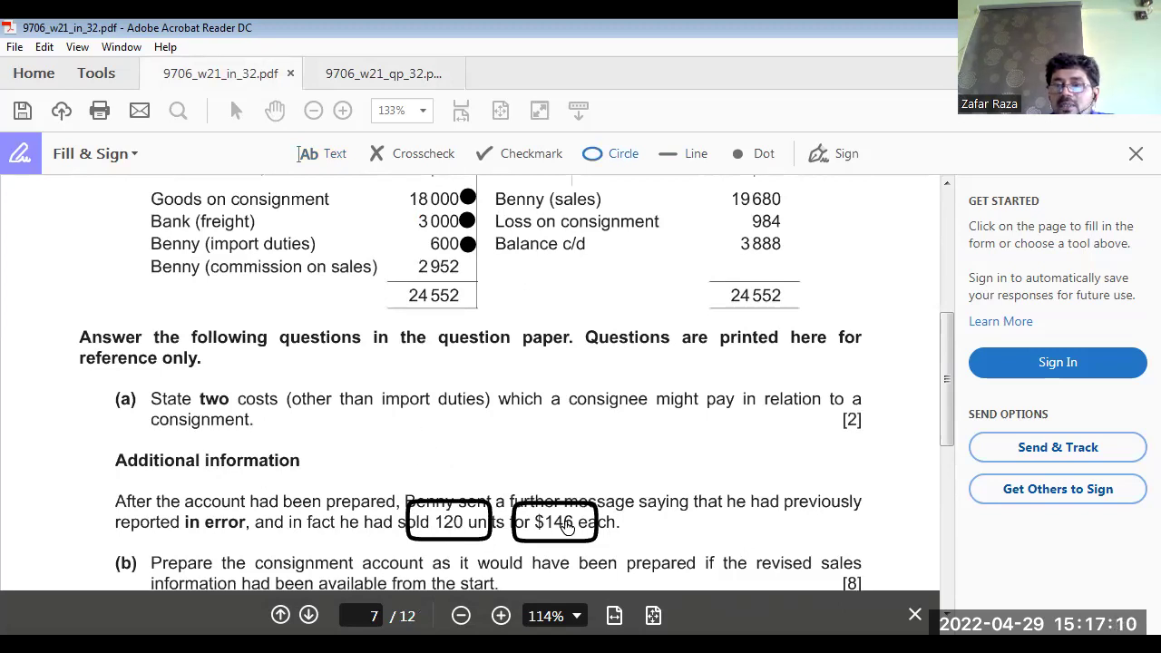
scroll(565, 526, down, 8)
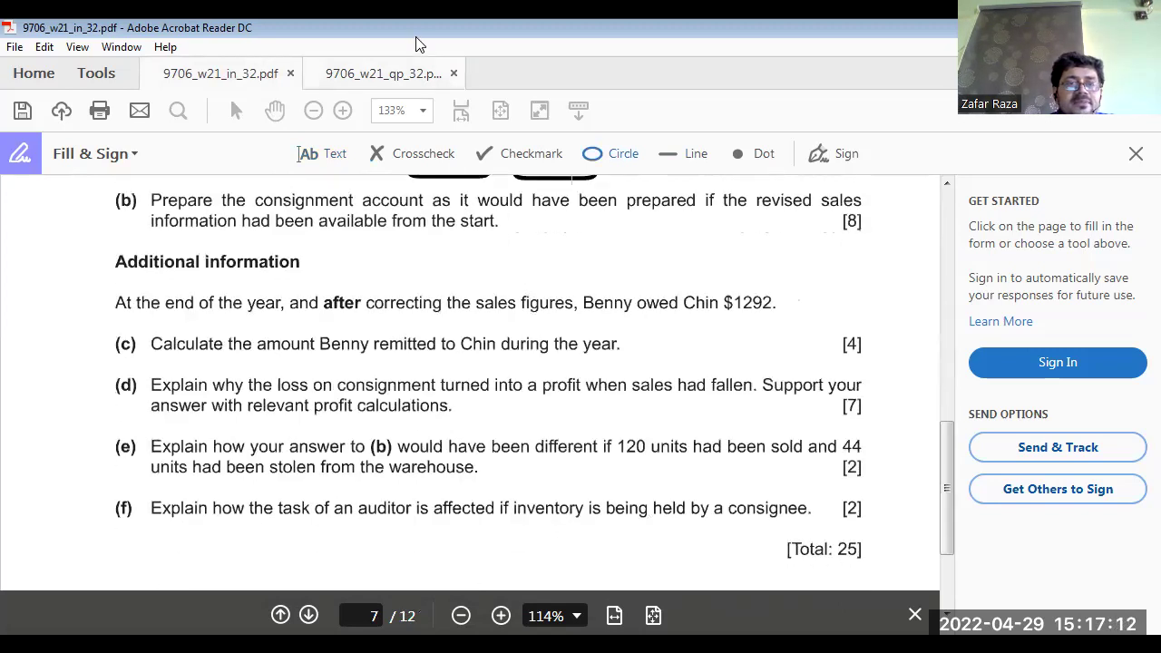
click(414, 66)
scroll(555, 361, down, 10)
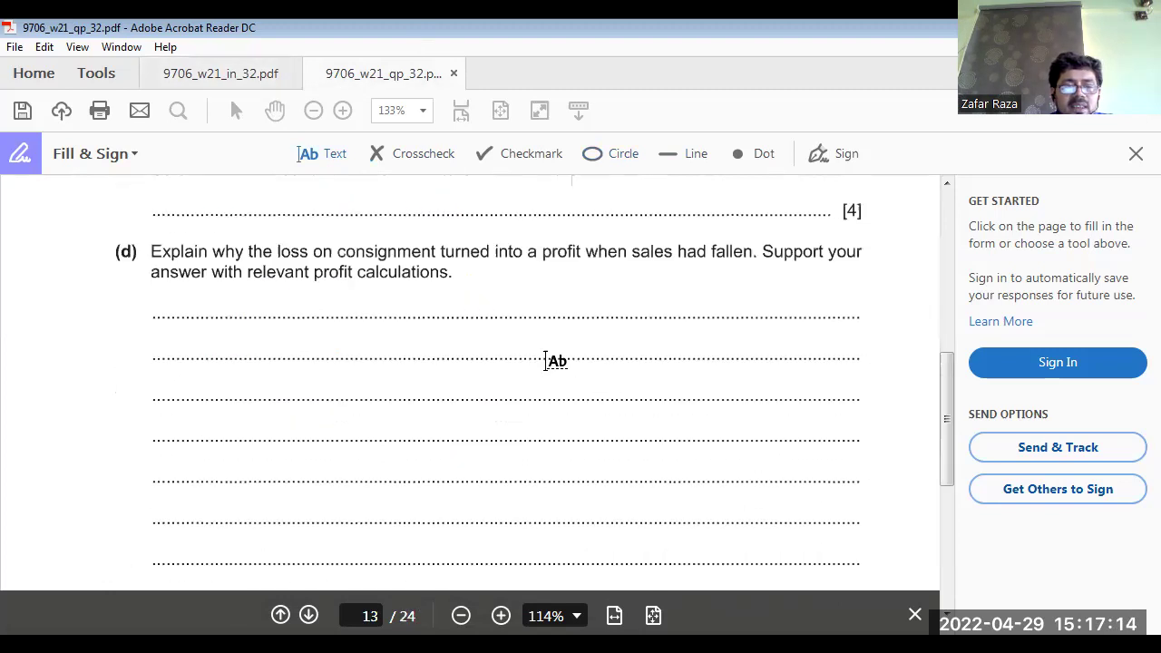
Return to the page 12 consignment account, then switch to the 9706_w21_in_32.pdf insert
click(308, 615)
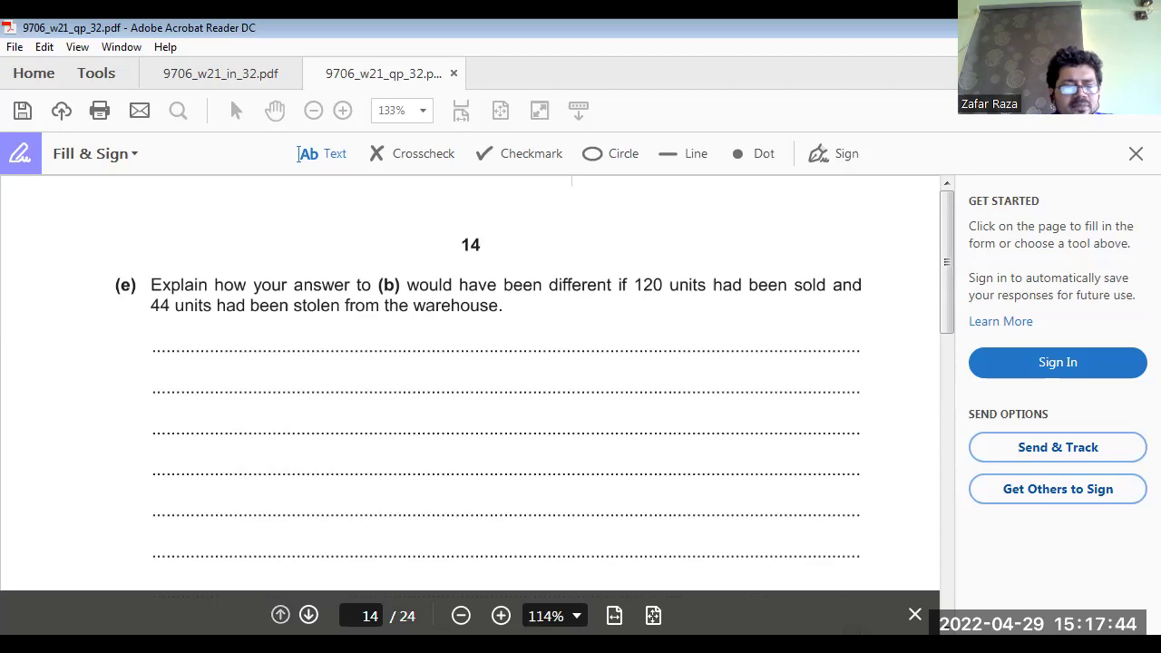
click(280, 615)
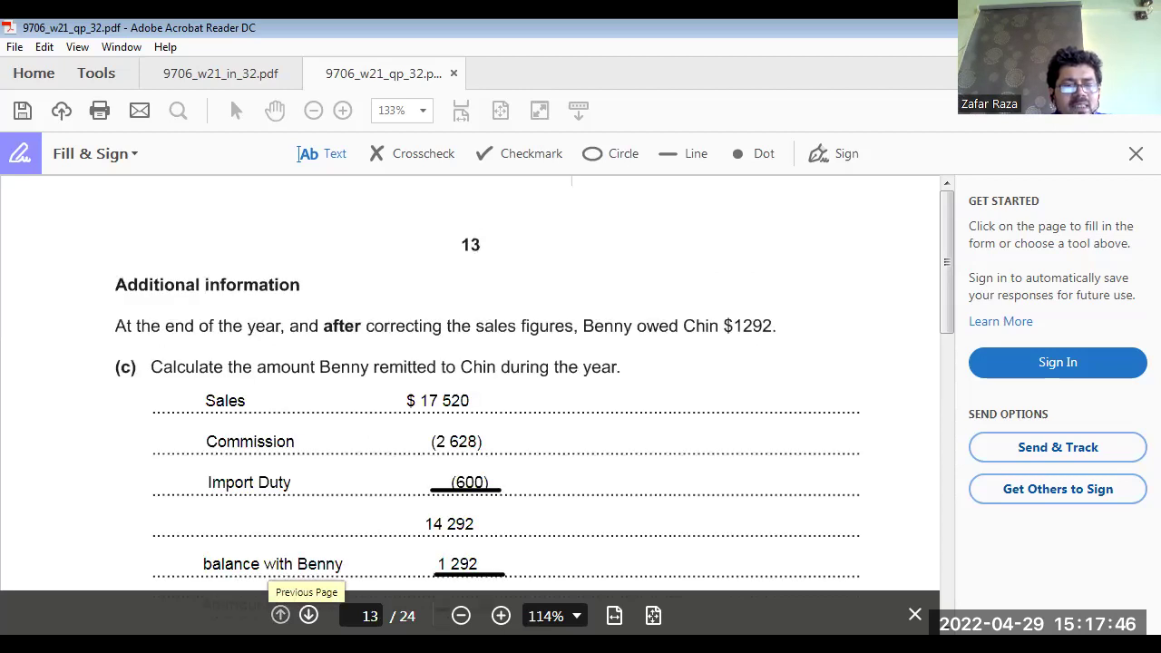
click(282, 615)
scroll(458, 481, down, 3)
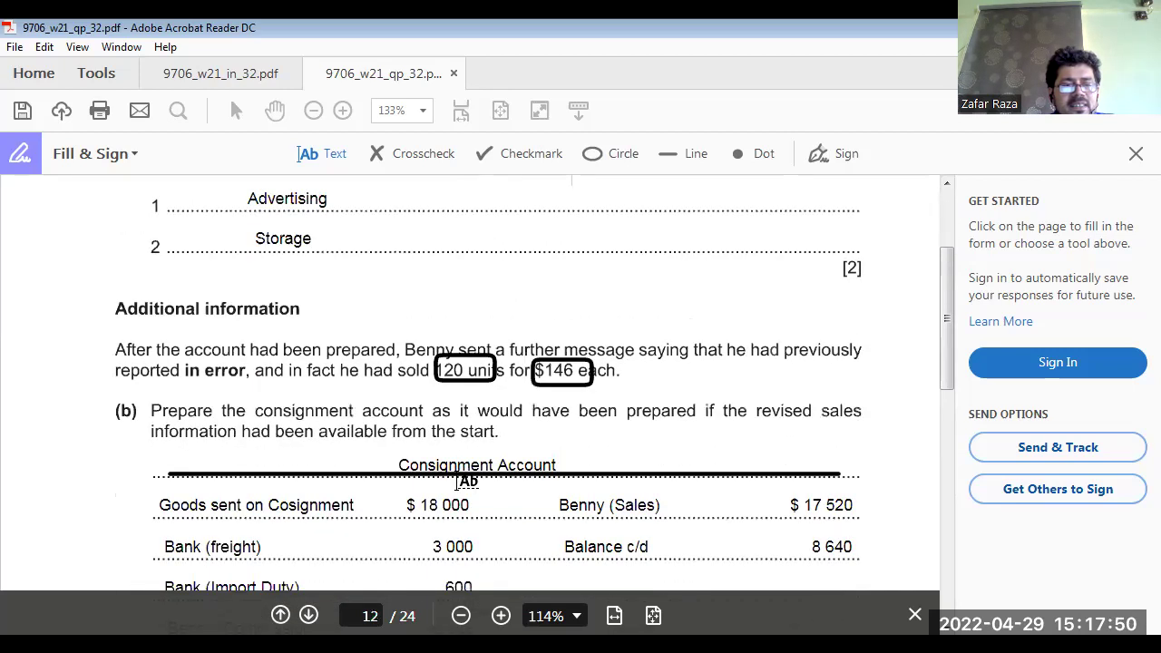
scroll(458, 481, down, 3)
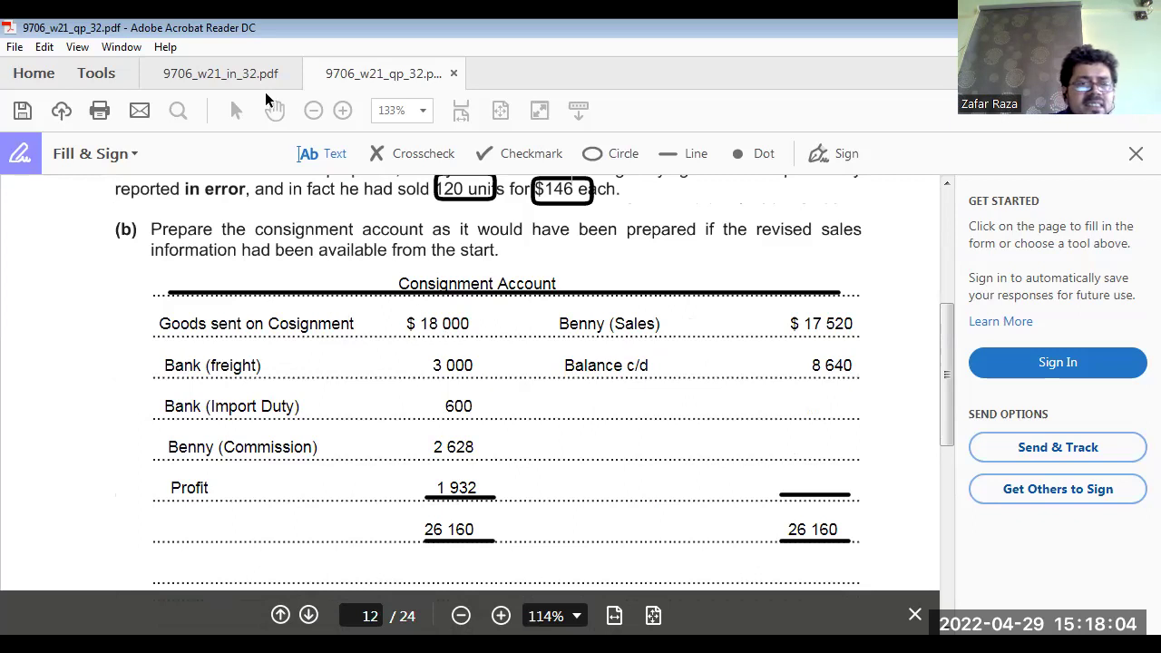
click(256, 66)
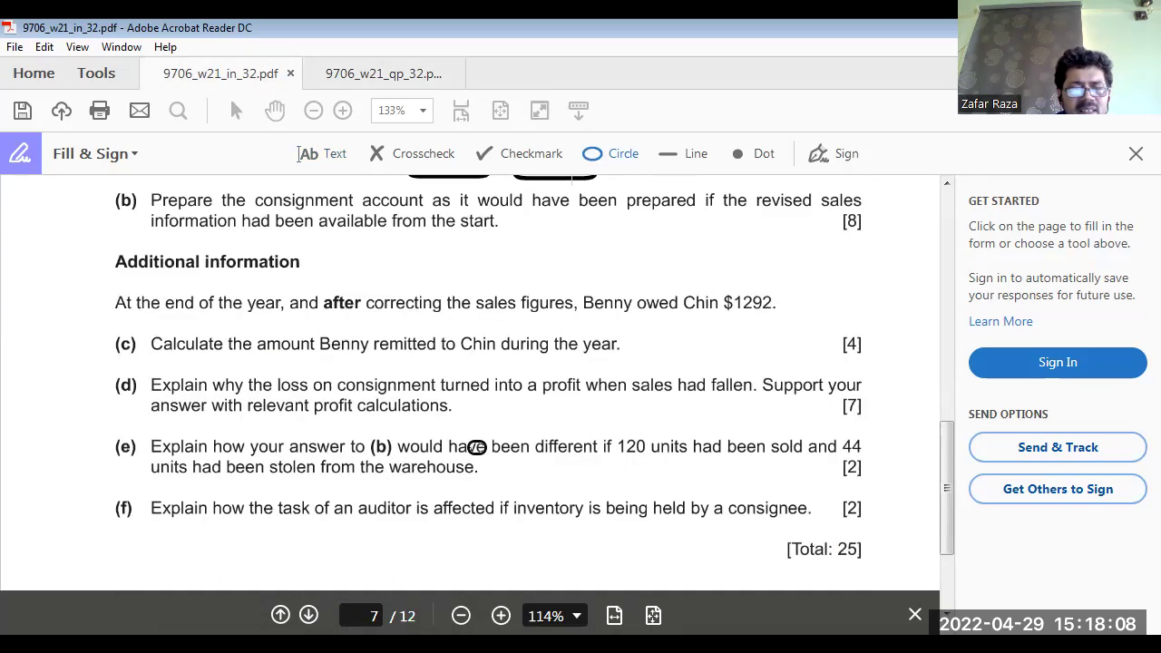
Circle '120 units' in part (e) of the insert
scroll(477, 446, down, 4)
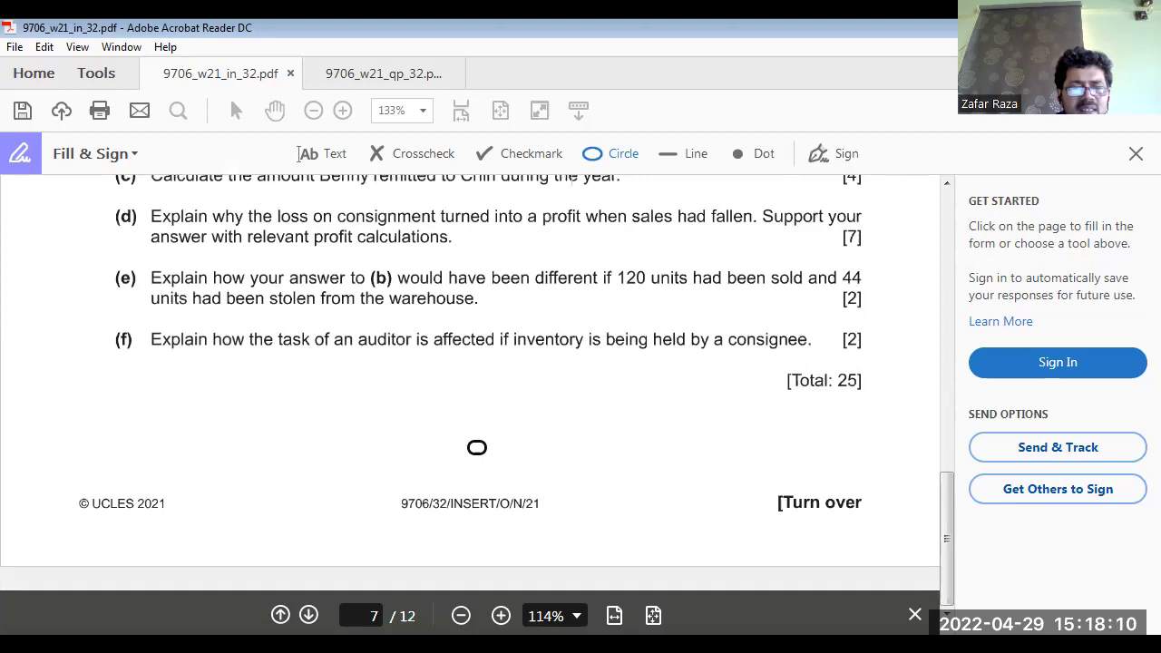
scroll(477, 447, up, 4)
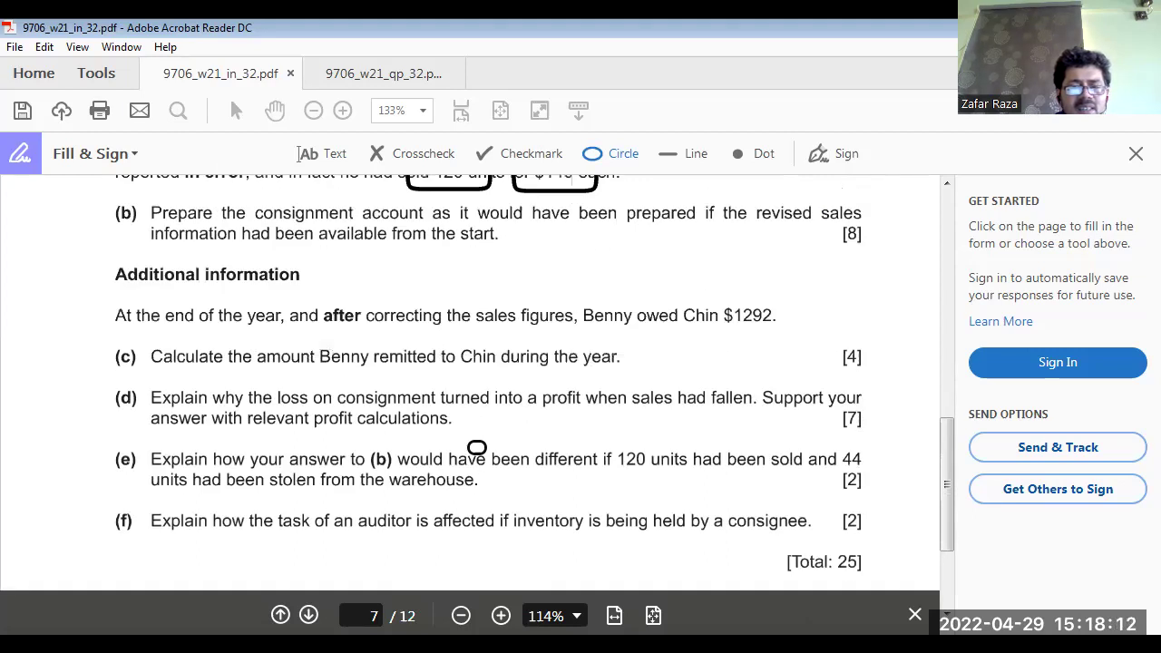
click(641, 459)
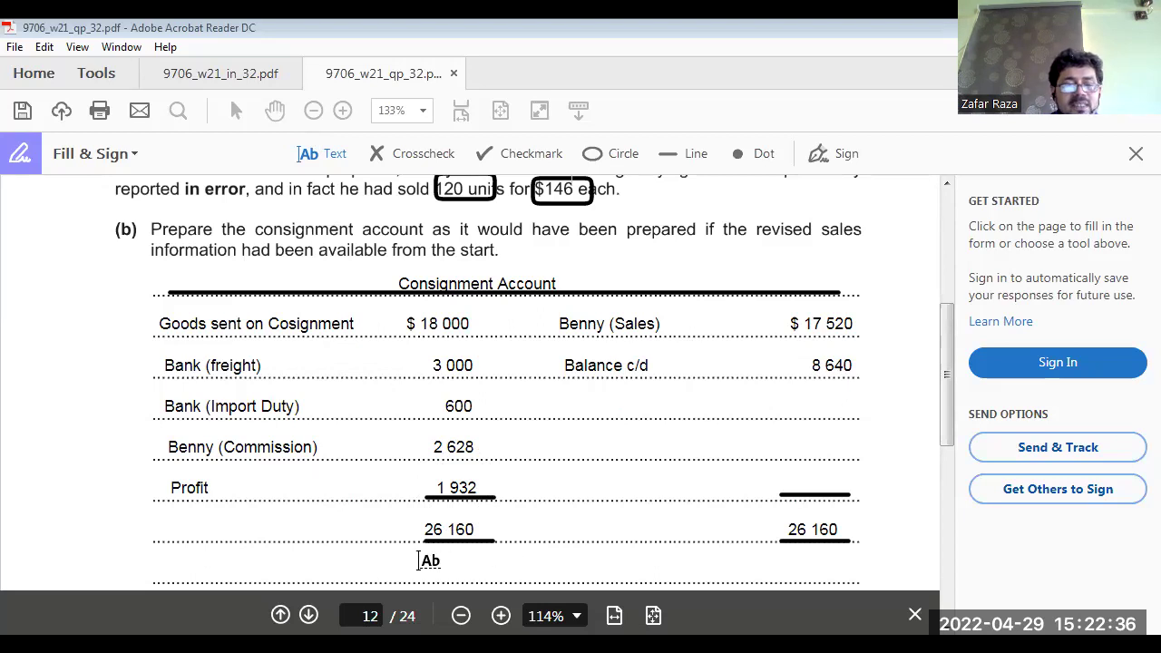
Advance to page 14 and scroll down to part (f)
click(309, 616)
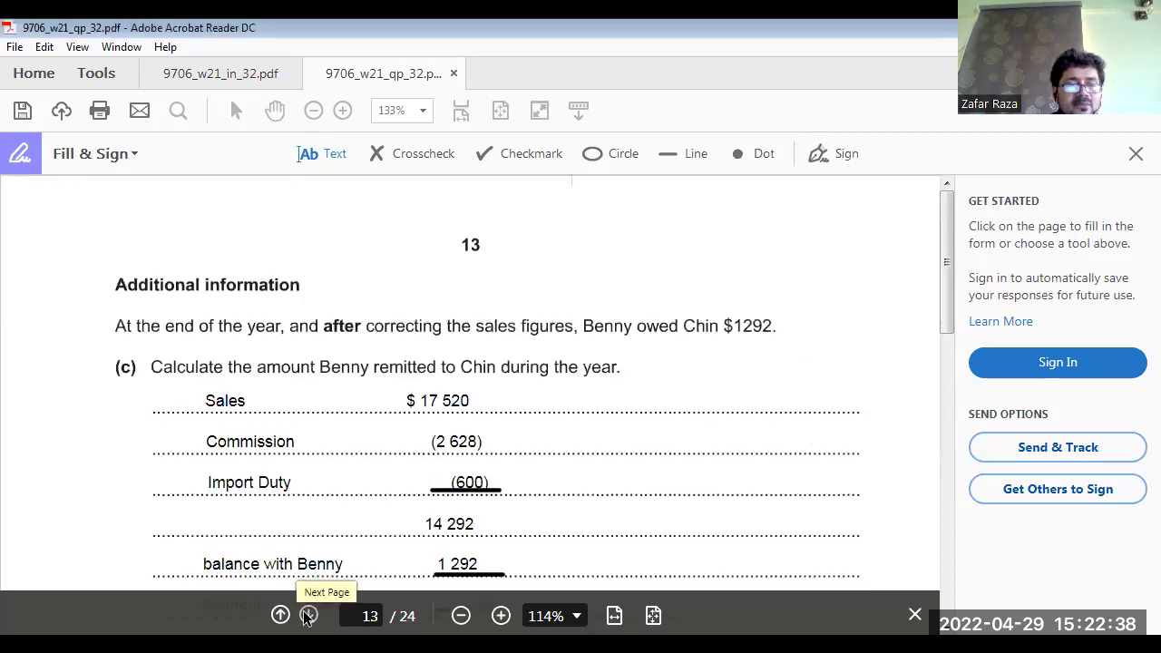
click(309, 616)
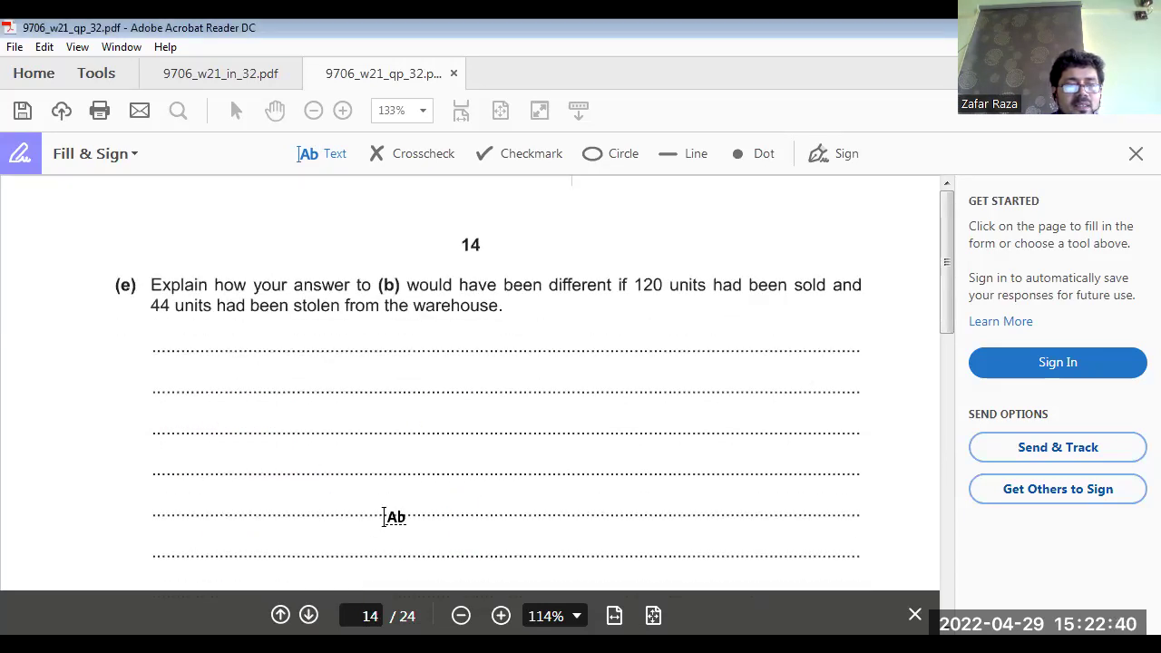
scroll(441, 561, down, 4)
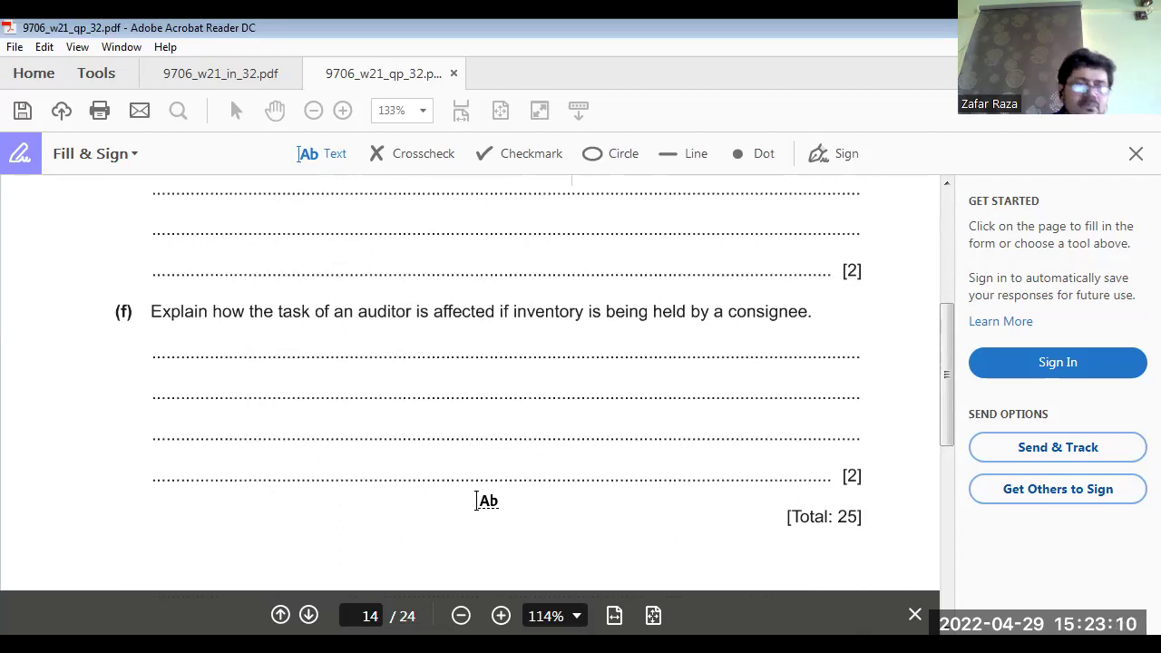
Move through page 15 to page 16, where Section B's Question 5 begins
click(309, 616)
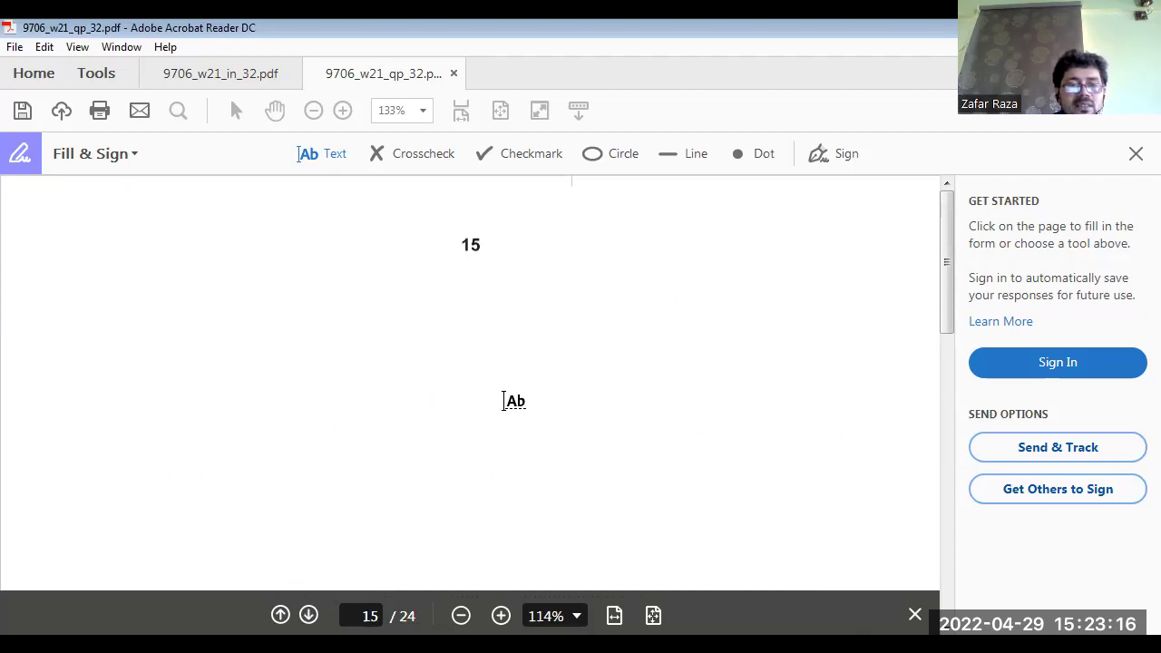
scroll(512, 396, down, 3)
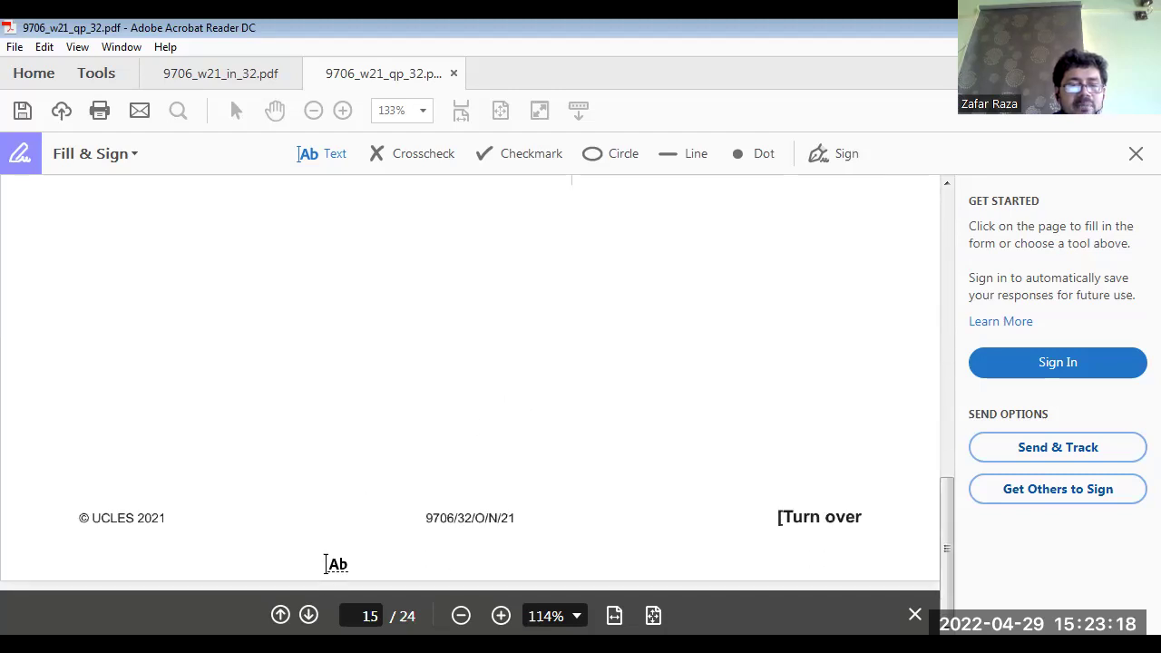
click(309, 616)
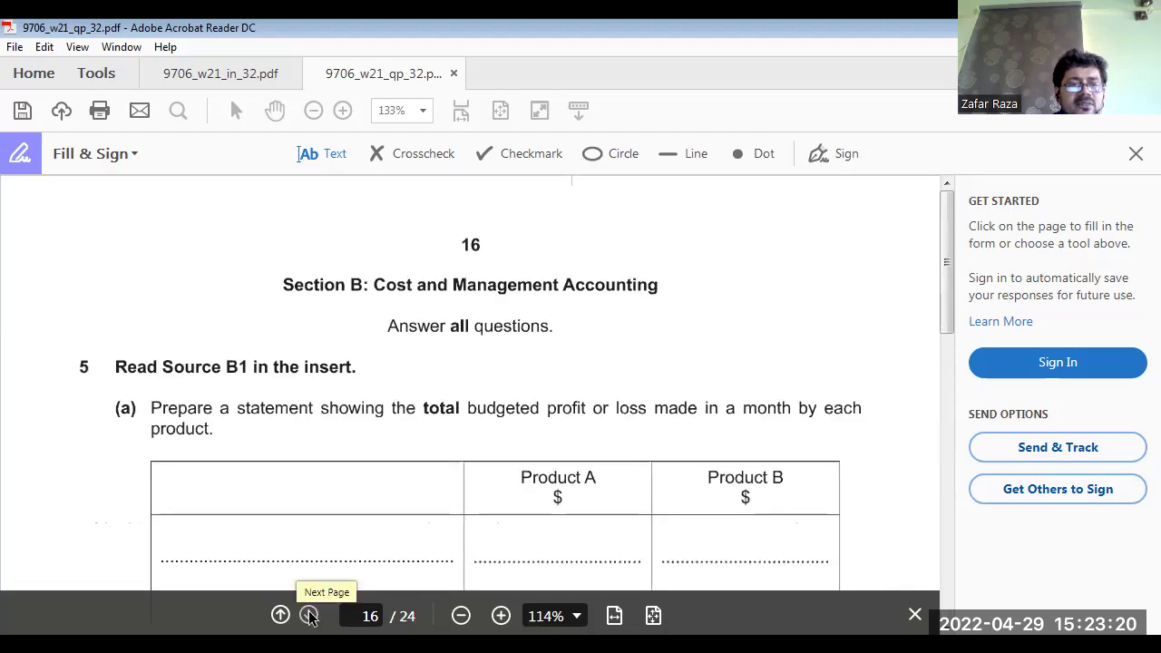